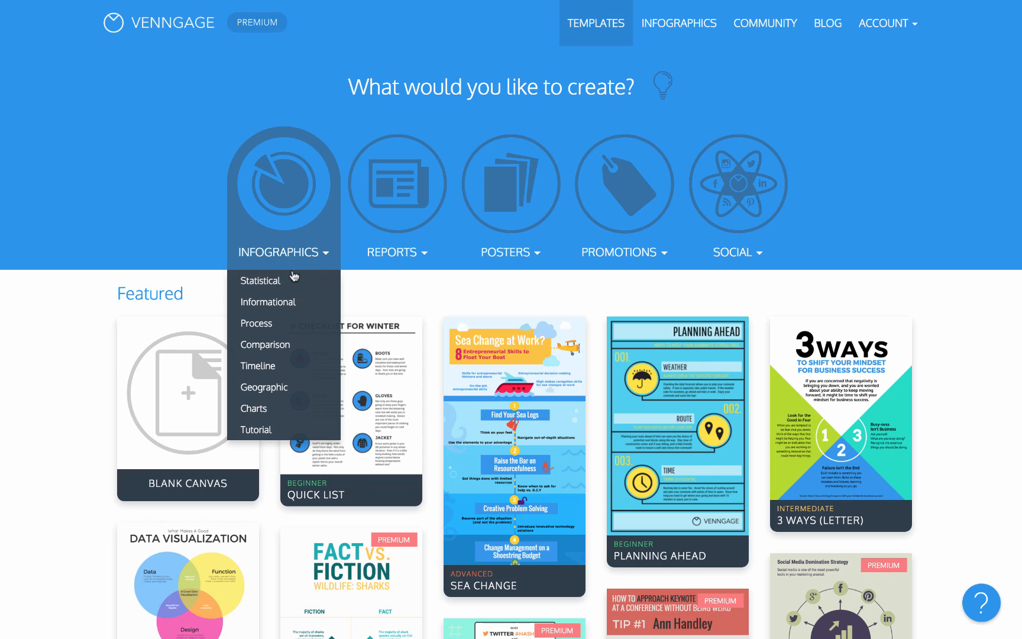
# - Show the Statistical infographic templates and preview the Family Census template, closing the preview when done
pyautogui.click(301, 284)
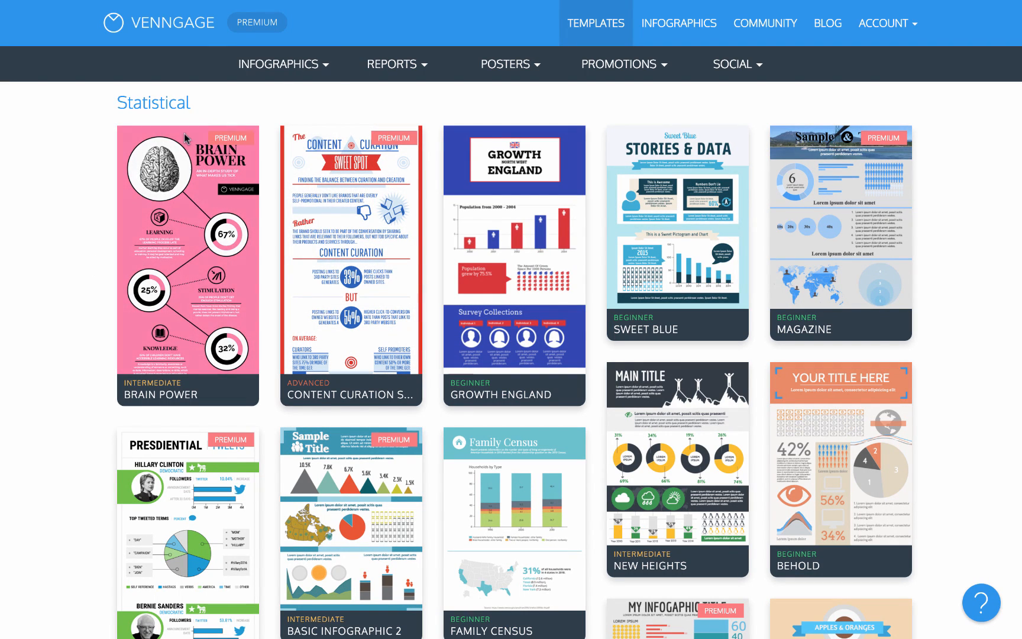
pyautogui.moveTo(303, 69)
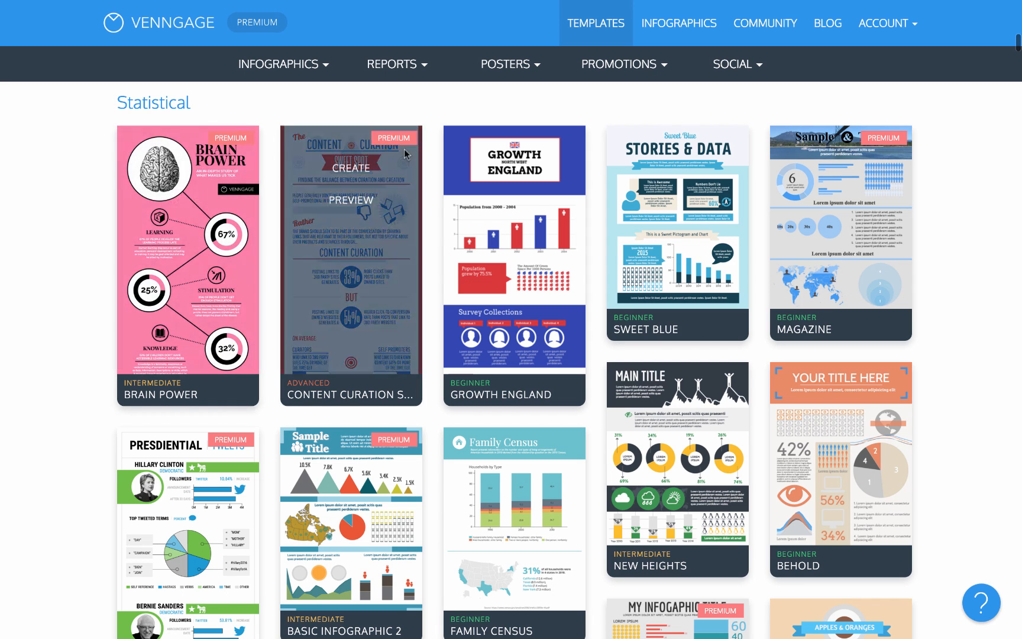
pyautogui.moveTo(560, 176)
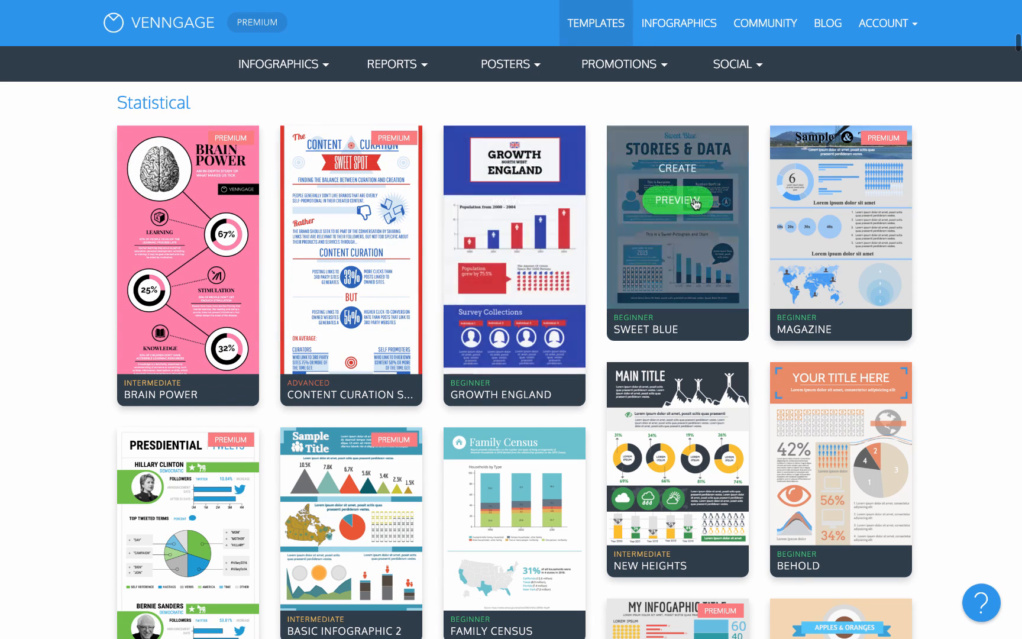
pyautogui.scroll(-3, 674, 201)
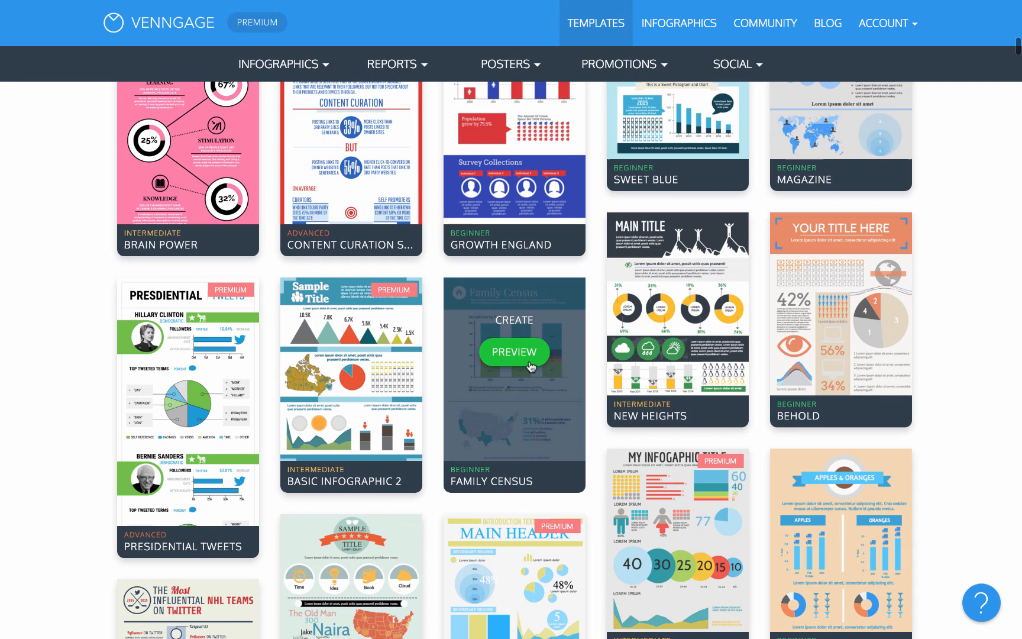
pyautogui.click(529, 362)
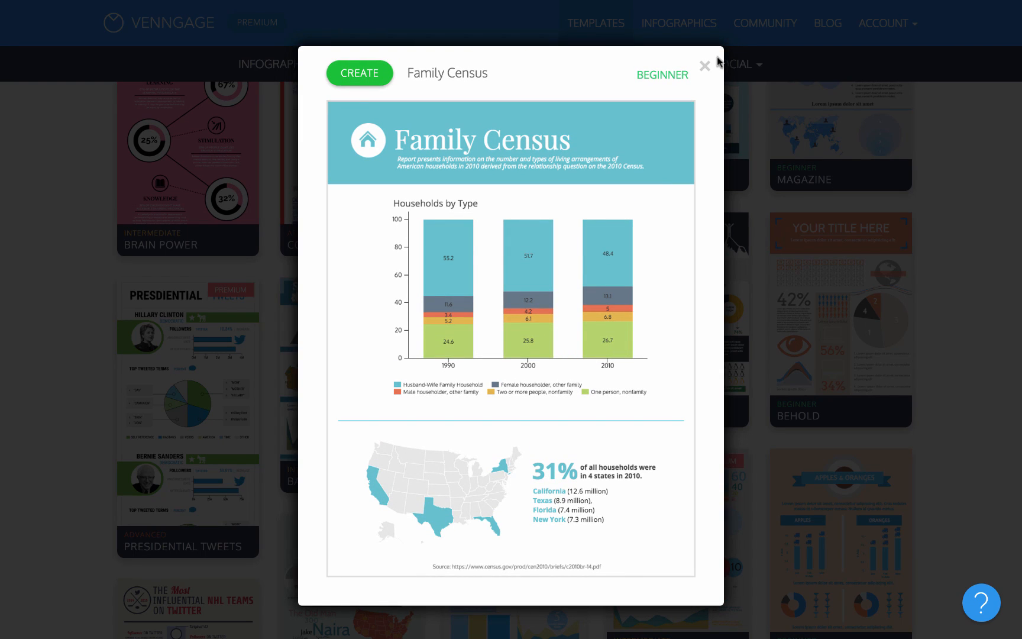
pyautogui.click(706, 67)
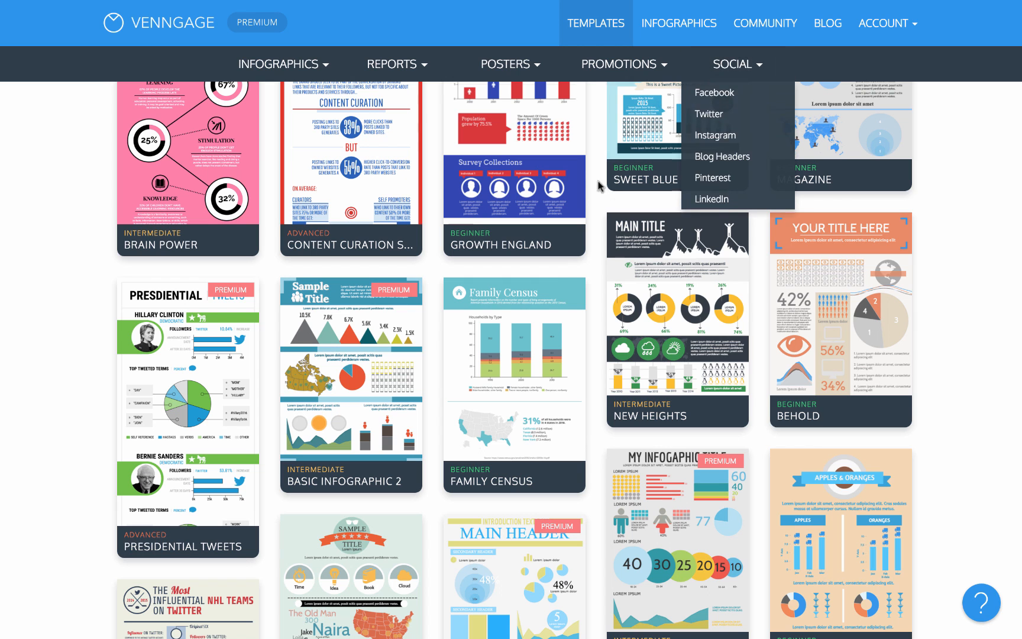
# - Look through the remaining Statistical templates and preview the Planning Ahead template in the Informational section
pyautogui.scroll(-2, 563, 280)
pyautogui.scroll(-6, 563, 280)
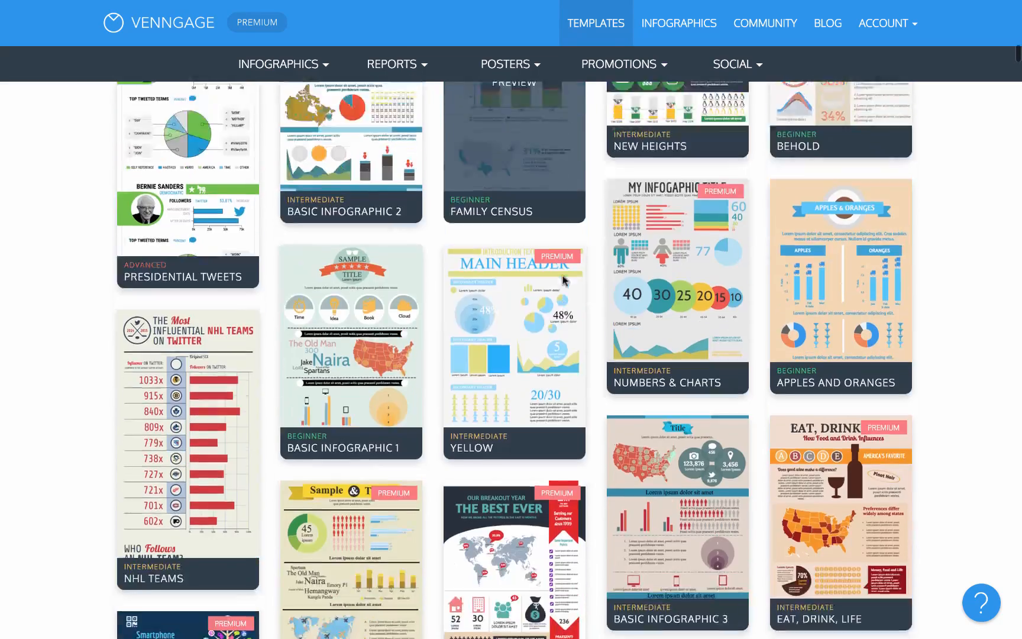
pyautogui.scroll(-9, 565, 281)
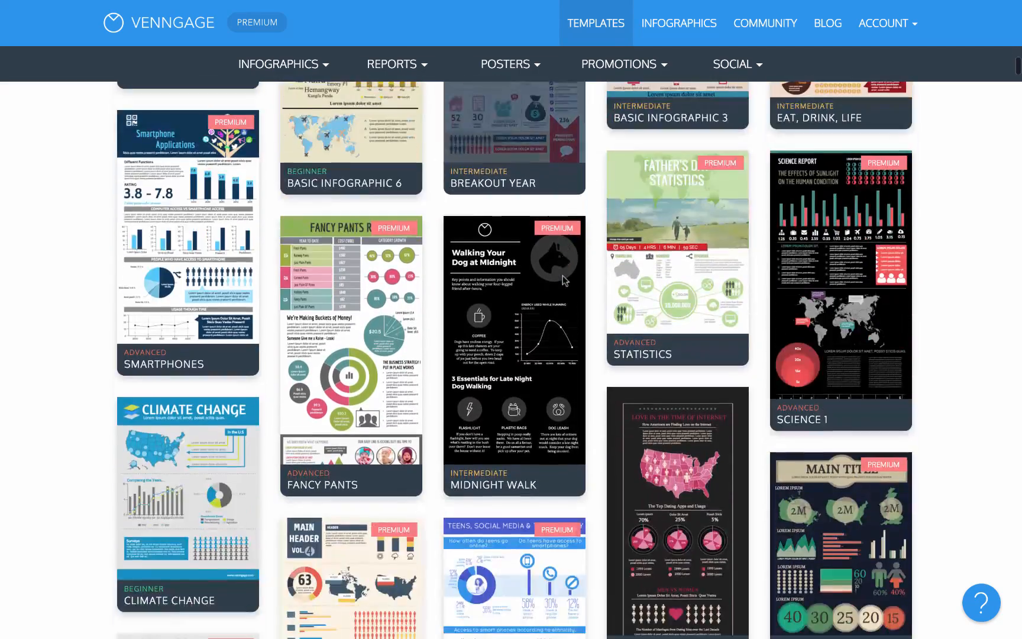
pyautogui.scroll(-2, 562, 280)
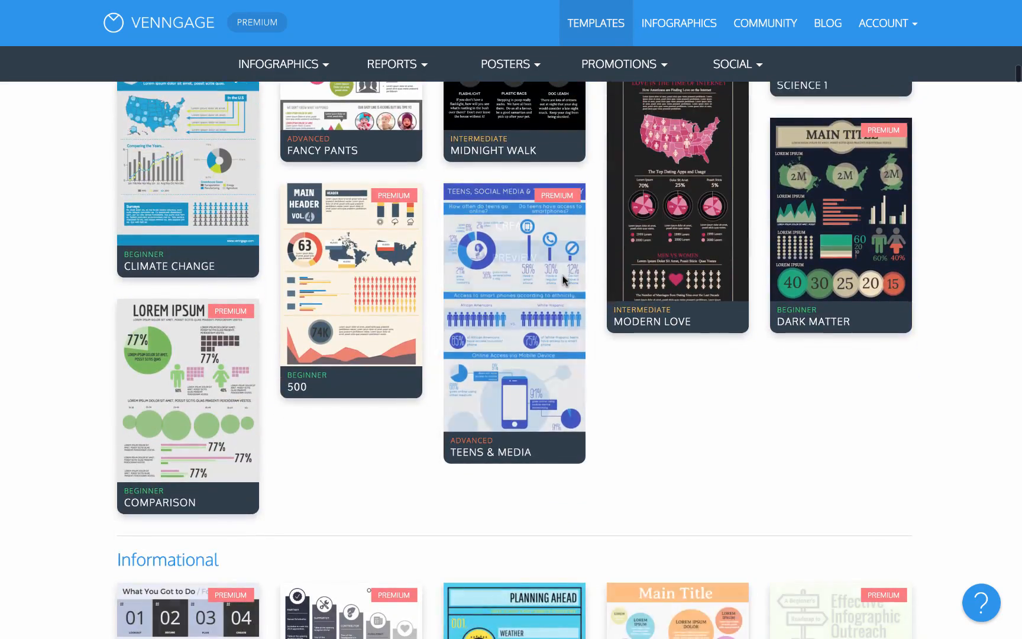
pyautogui.scroll(-4, 563, 281)
pyautogui.scroll(-4, 562, 277)
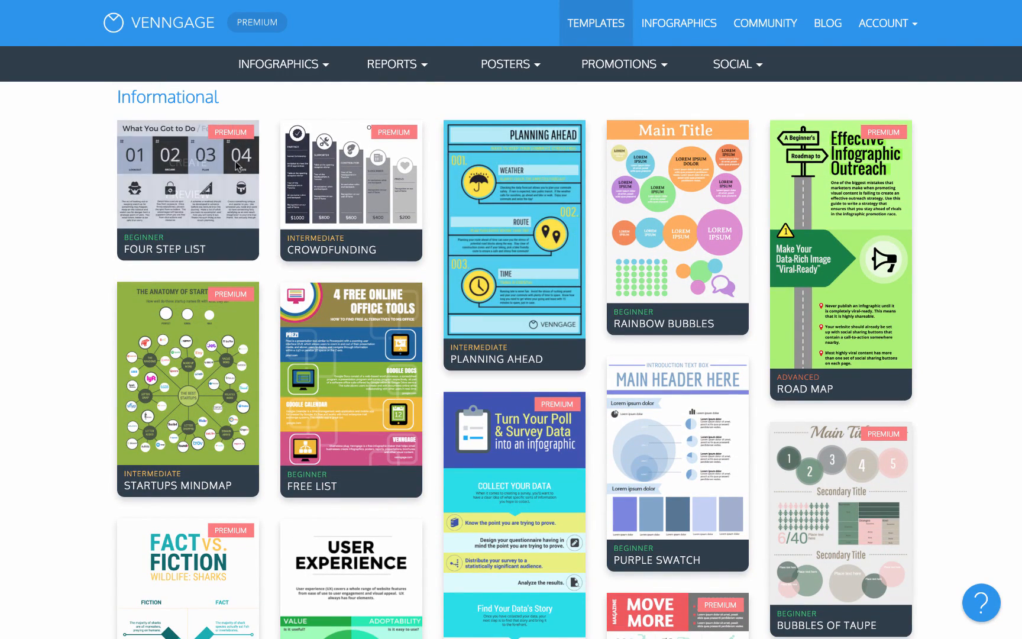
pyautogui.moveTo(515, 192)
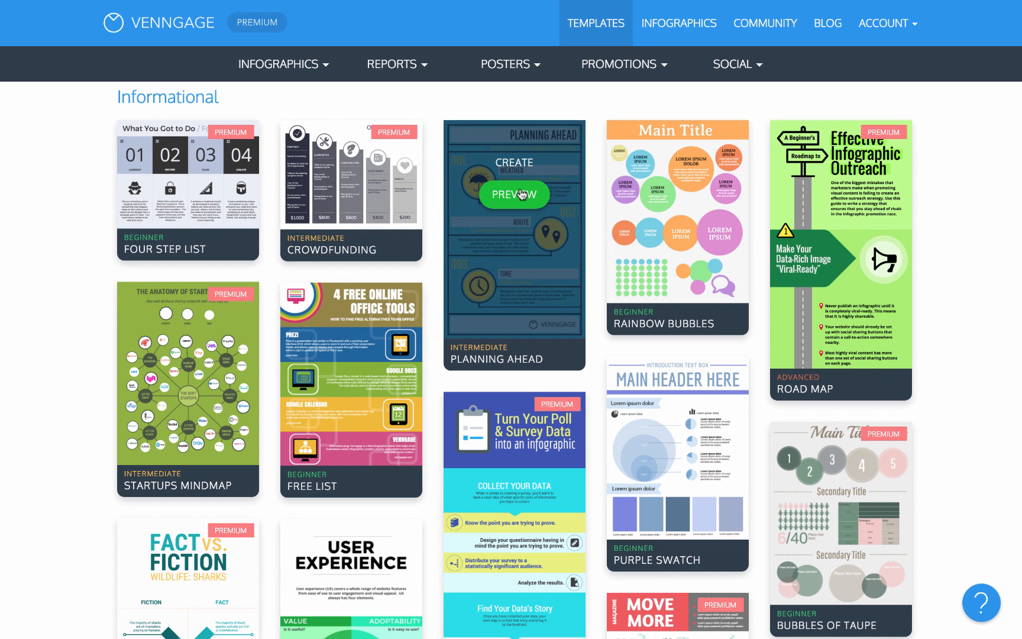
pyautogui.click(518, 201)
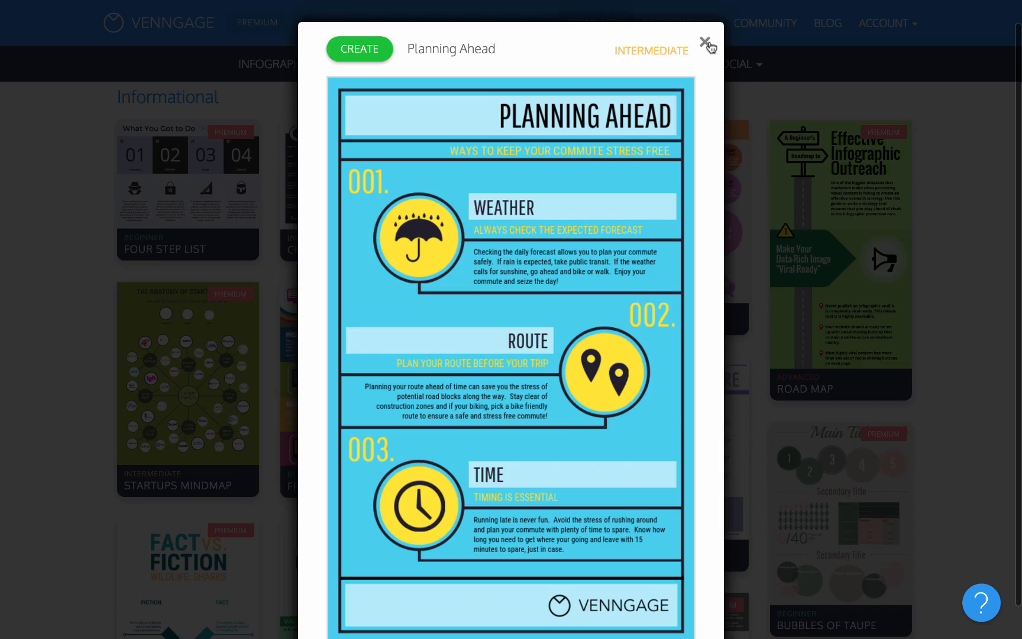
pyautogui.click(706, 43)
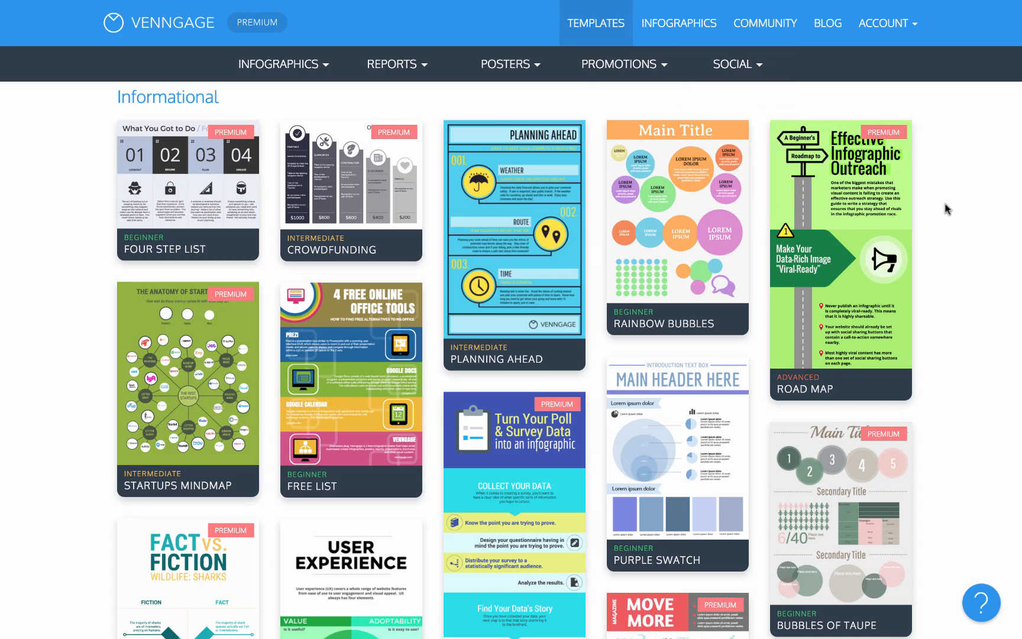
# - Browse on to the Process infographic templates and preview the Cheat Sheet template, closing it after viewing
pyautogui.scroll(-20, 946, 208)
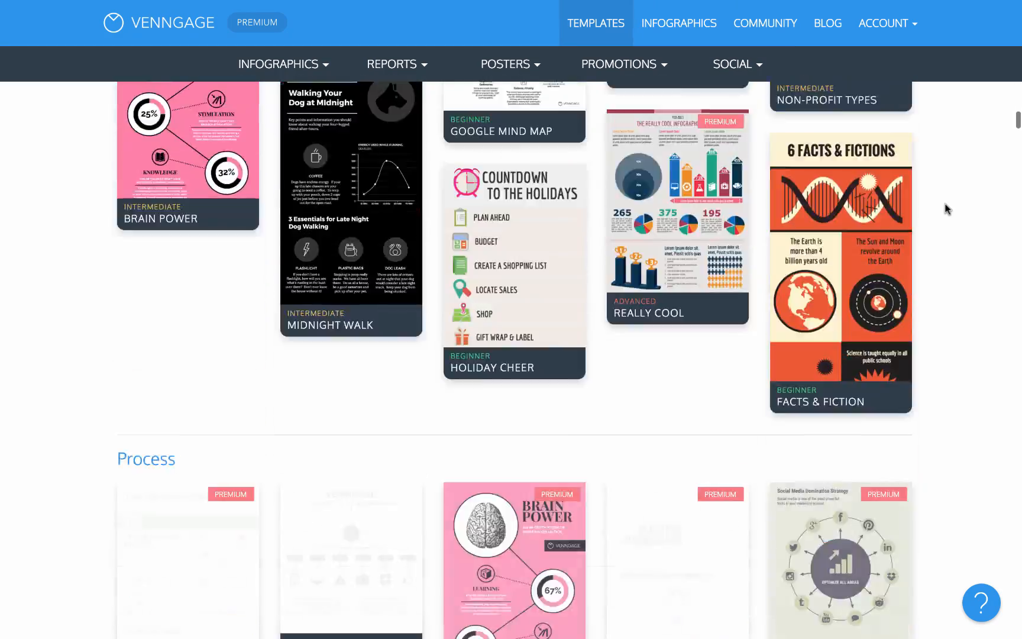
pyautogui.scroll(-5, 946, 208)
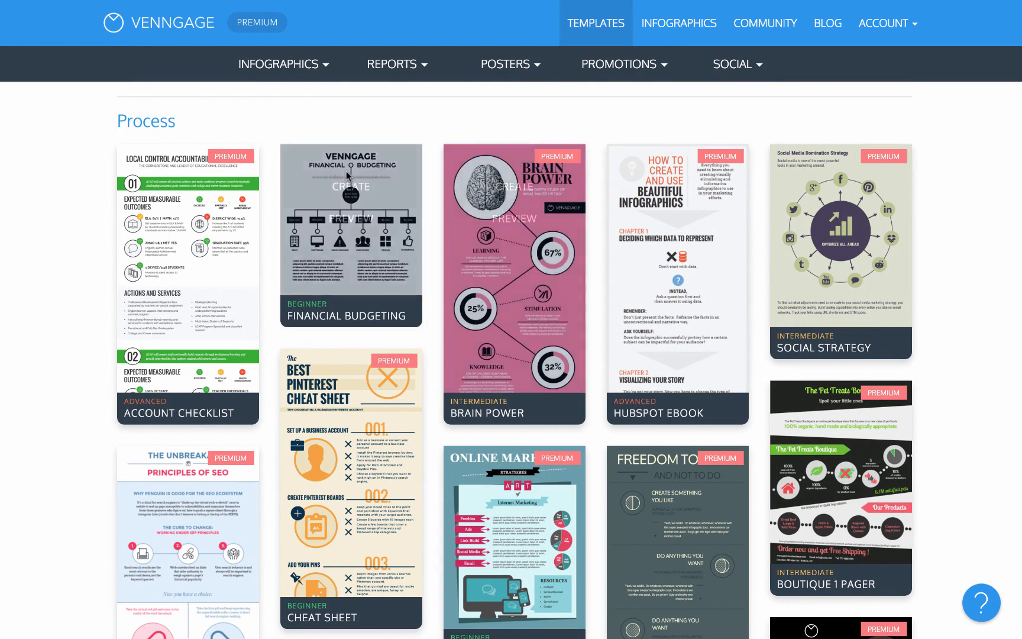
pyautogui.scroll(-3, 452, 269)
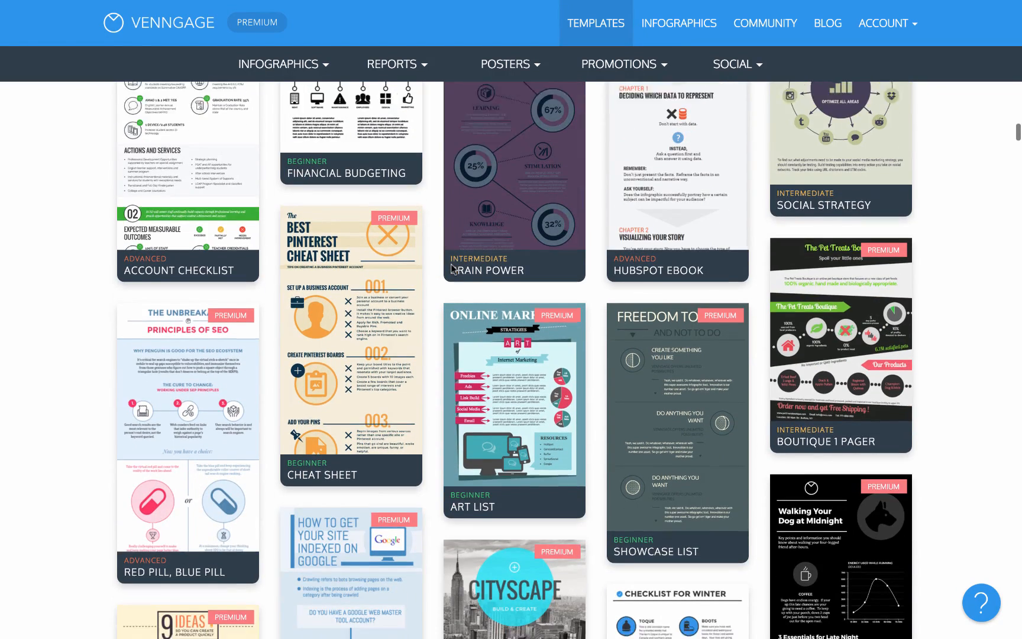
pyautogui.scroll(-2, 349, 297)
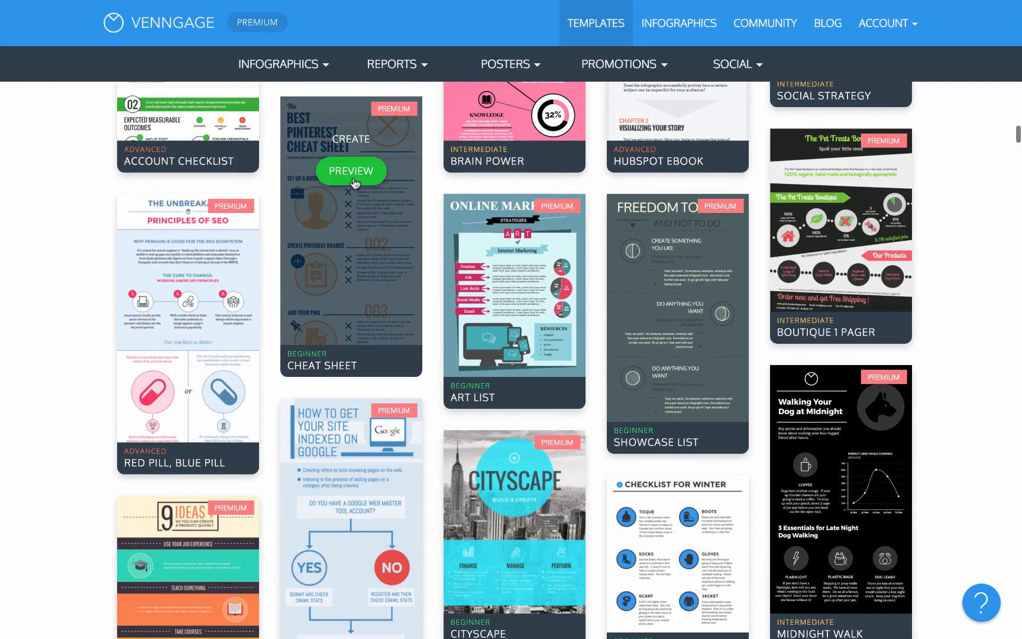
pyautogui.click(350, 163)
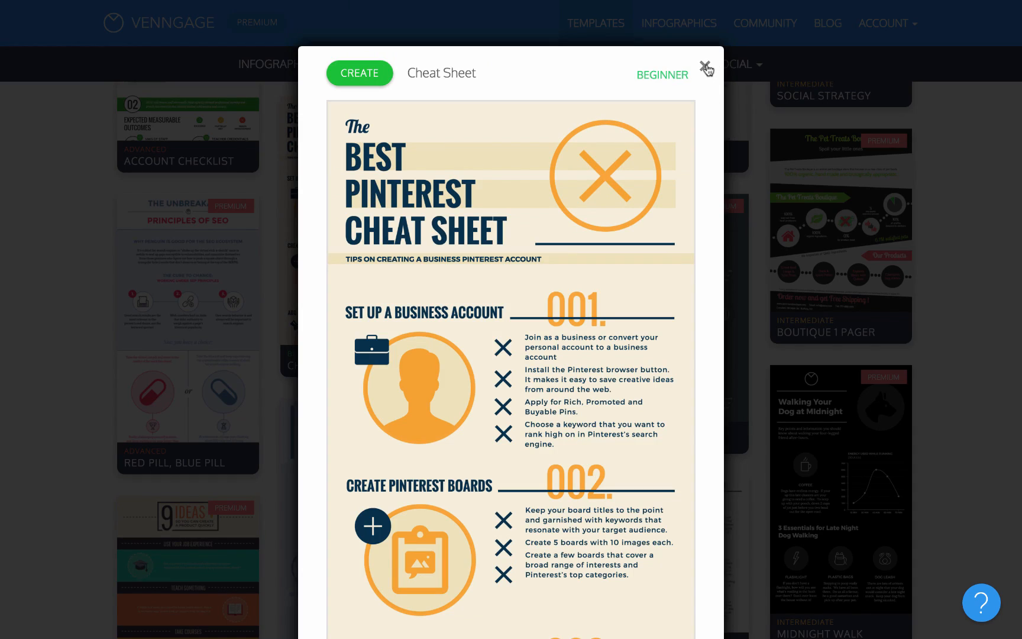
pyautogui.click(706, 68)
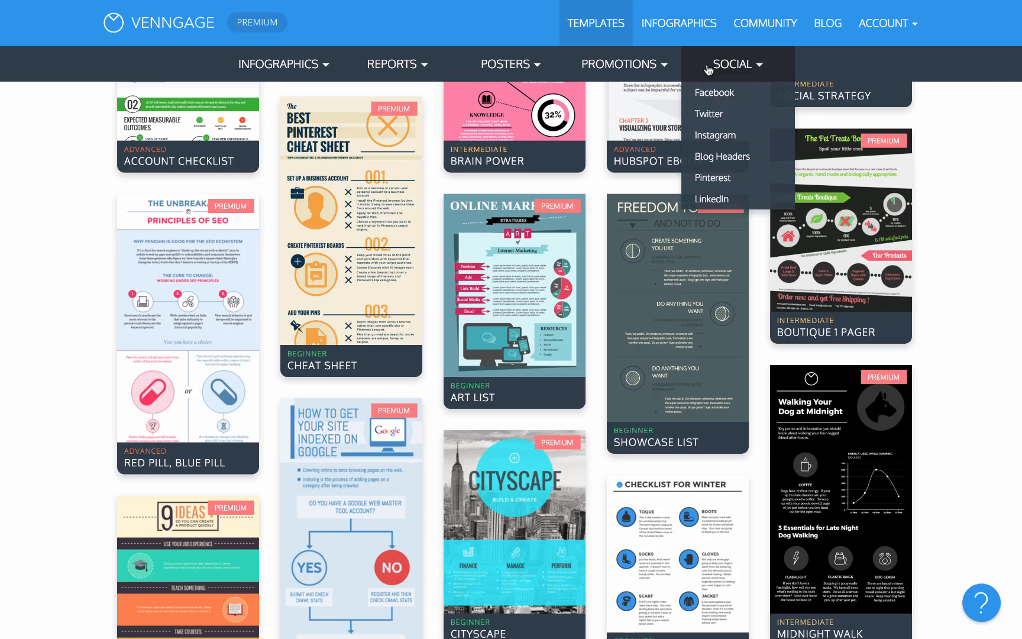
# - Find the Comparison infographic templates and preview the This vs That template, closing it after viewing
pyautogui.scroll(-10, 514, 434)
pyautogui.scroll(-6, 514, 433)
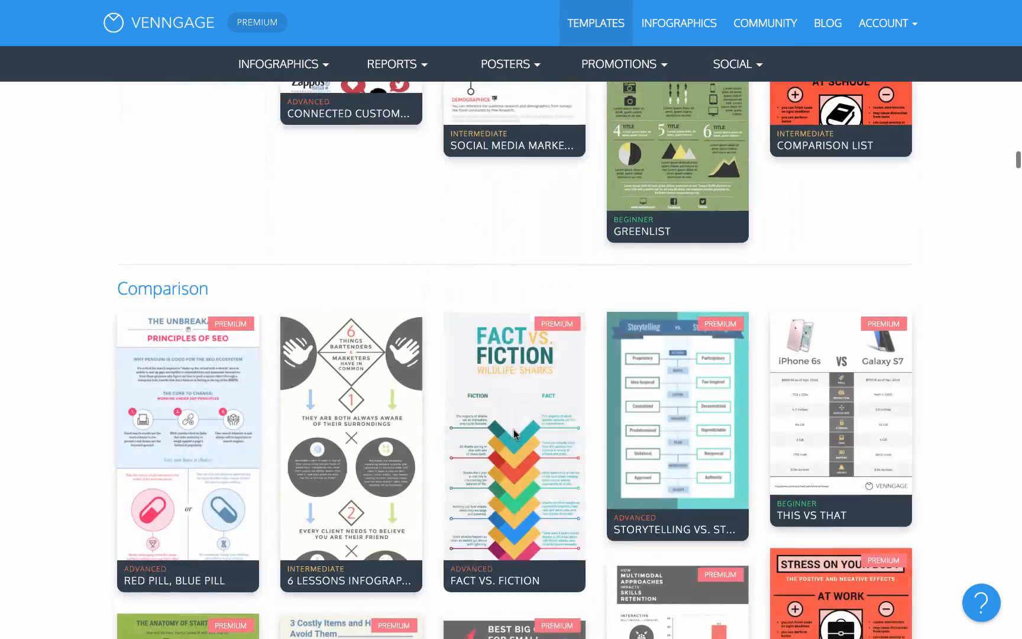
pyautogui.scroll(-2, 514, 434)
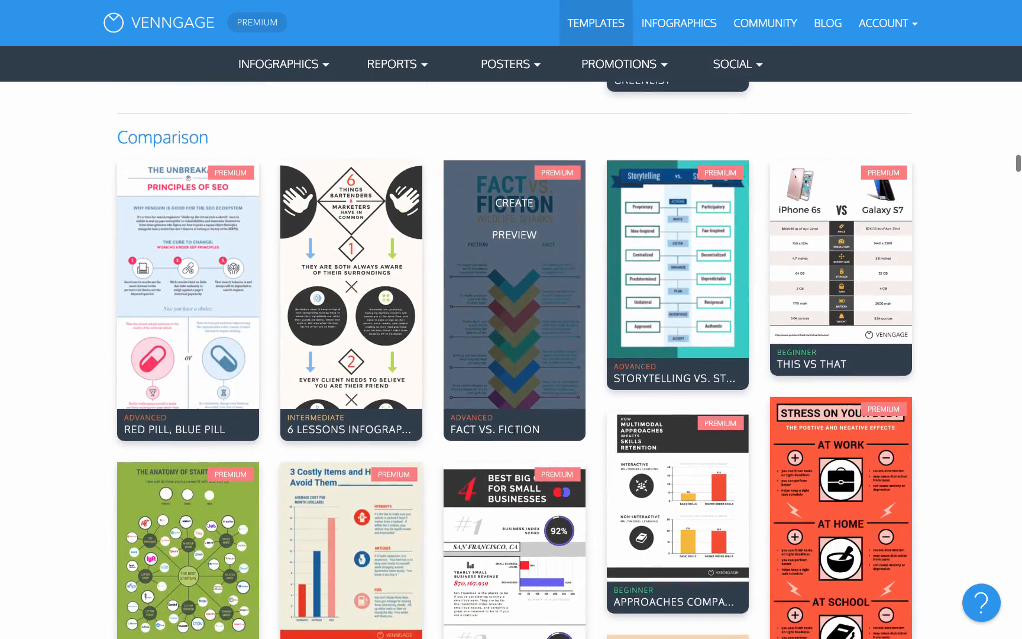
pyautogui.scroll(1, 514, 433)
pyautogui.moveTo(850, 220)
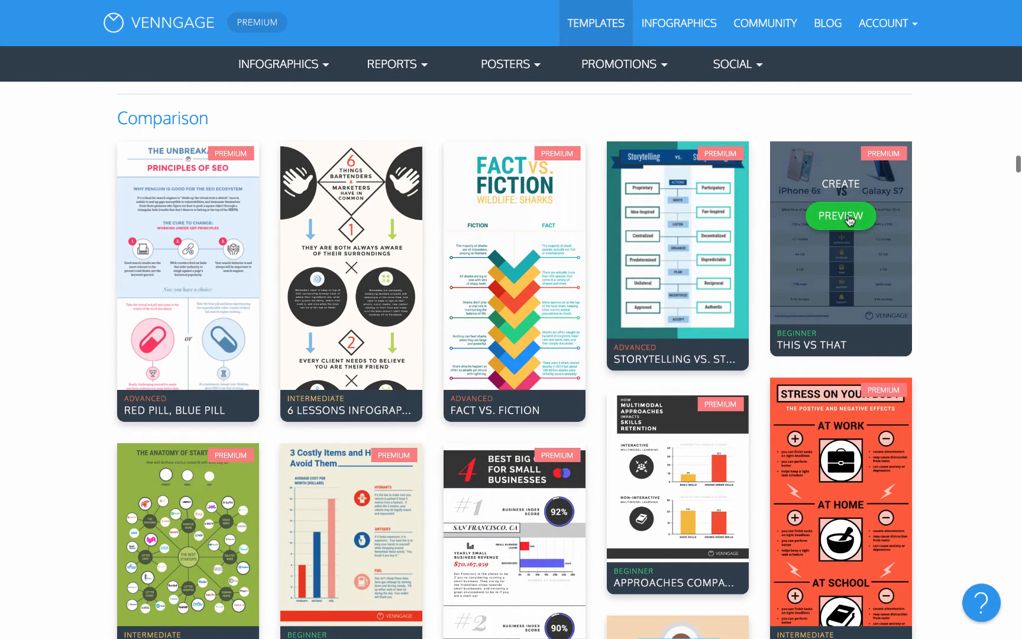
pyautogui.click(843, 217)
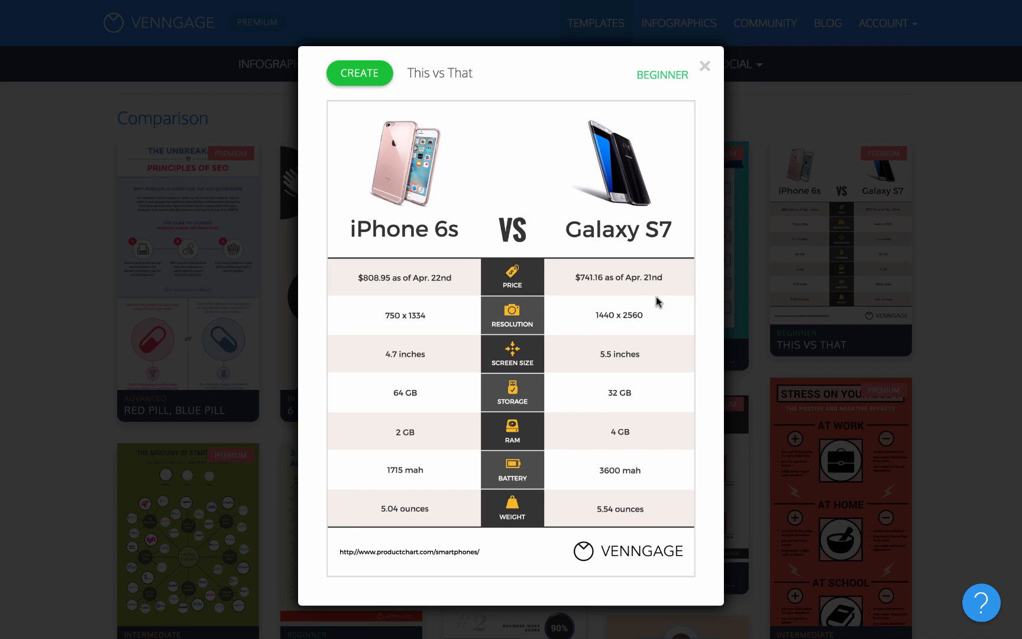
pyautogui.click(704, 69)
# - Look over the Timeline templates and preview the Impact Cover template in the Geographic section
pyautogui.scroll(-9, 727, 324)
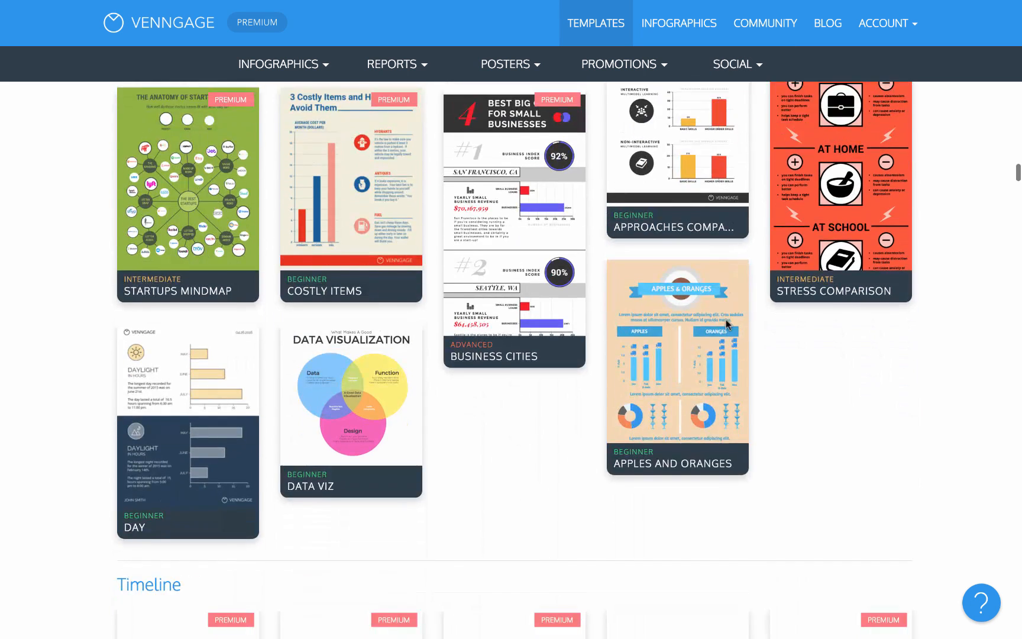
pyautogui.scroll(-5, 727, 324)
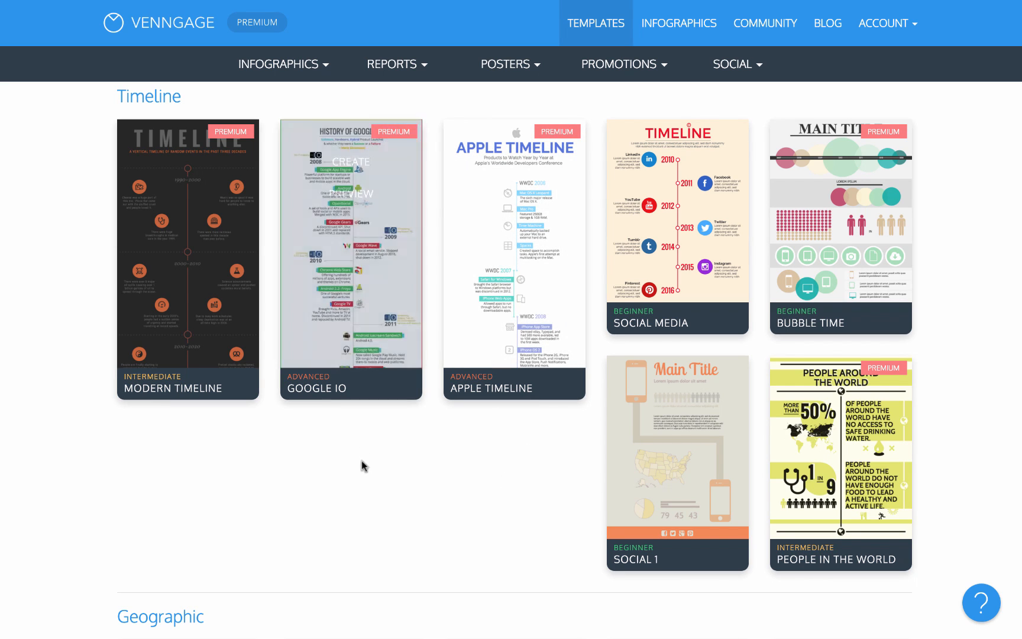
pyautogui.scroll(-1, 362, 460)
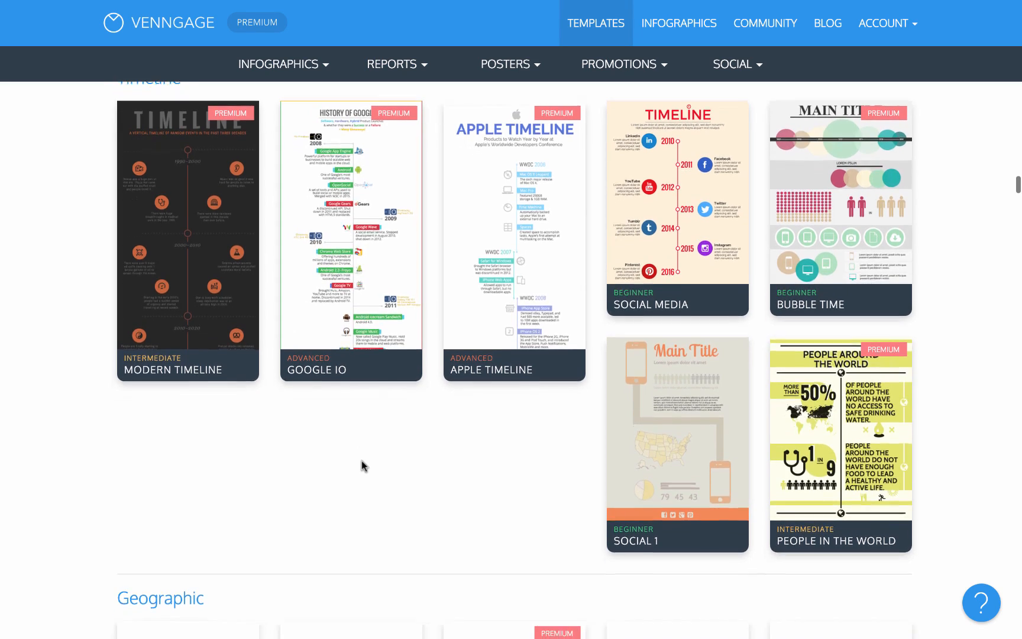
pyautogui.scroll(-6, 362, 460)
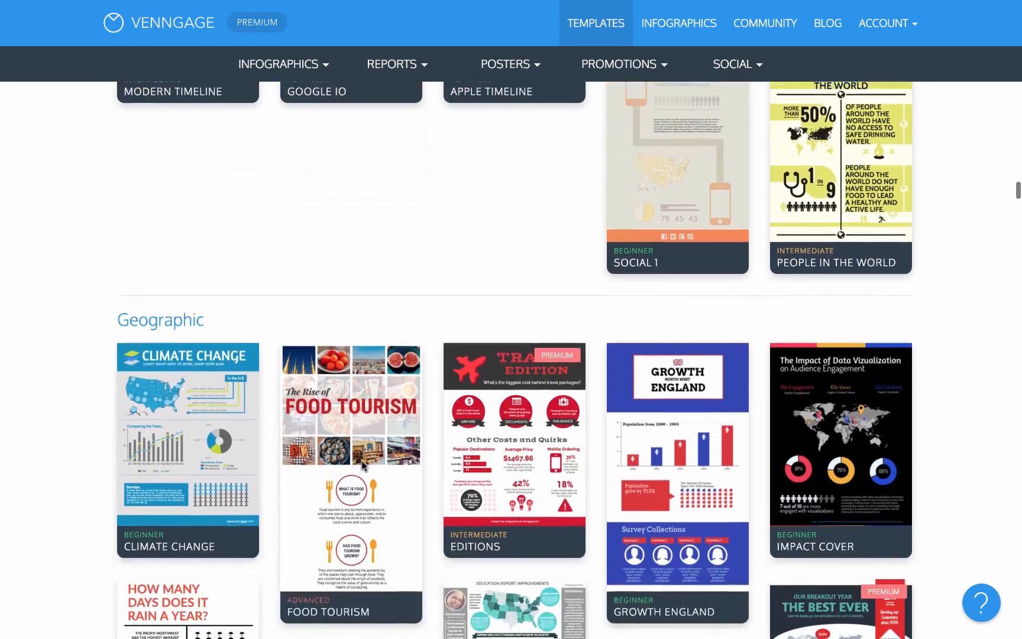
pyautogui.scroll(-2, 362, 460)
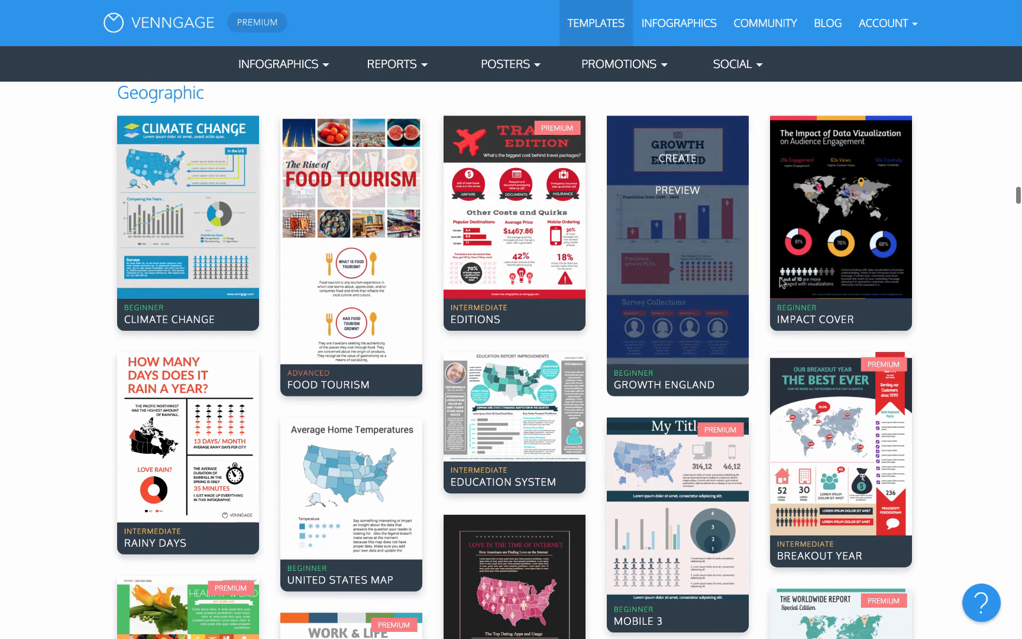
pyautogui.scroll(1, 955, 260)
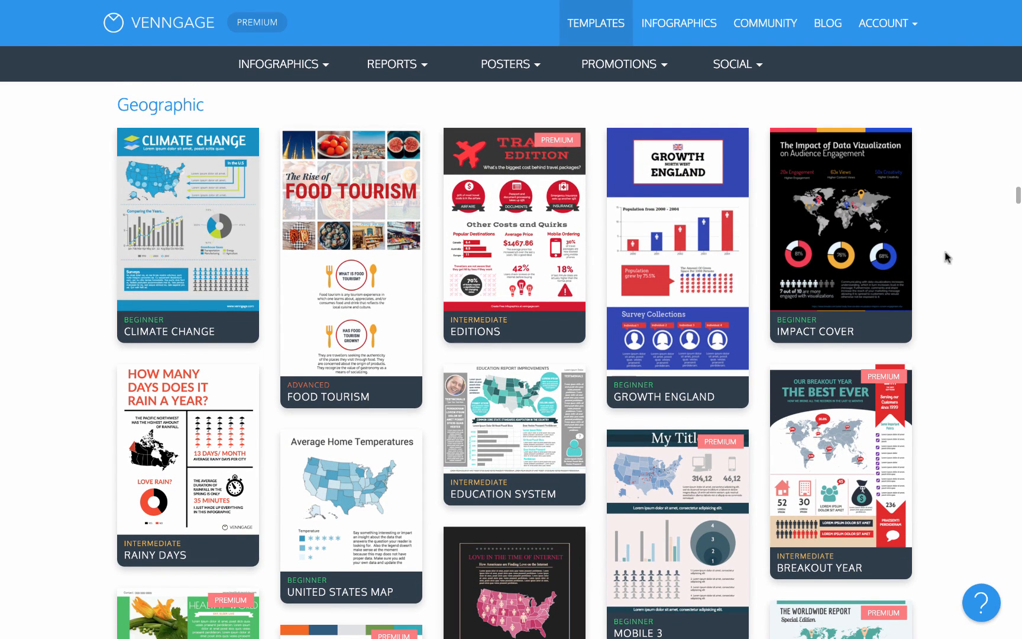
pyautogui.click(841, 204)
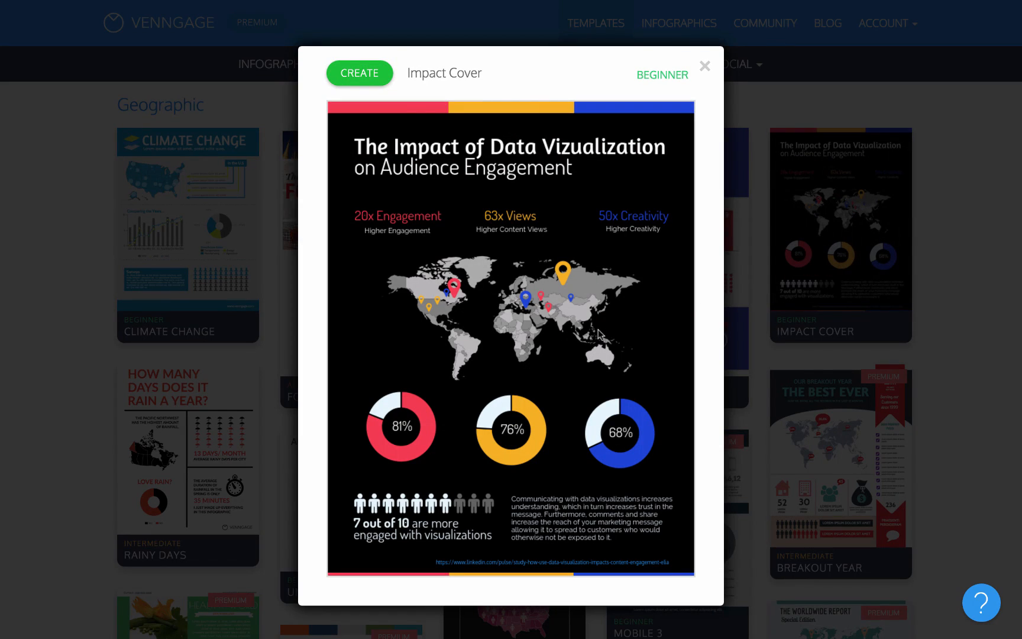
pyautogui.click(704, 69)
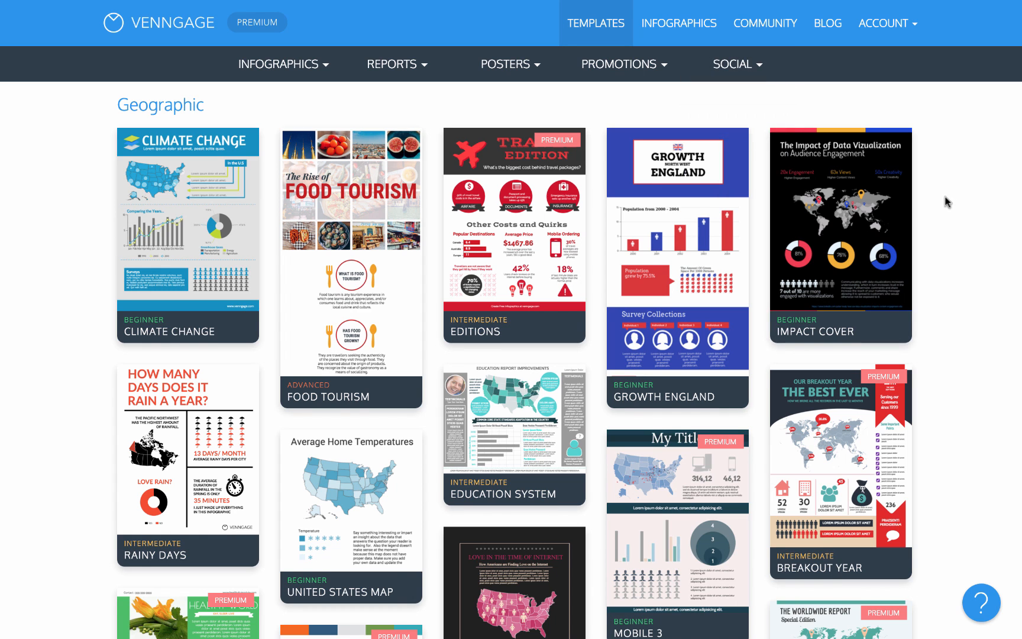
# - Examine the remaining Geographic templates and the other template categories, such as Reports, Posters and Social
pyautogui.scroll(-2, 945, 201)
pyautogui.scroll(-5, 944, 202)
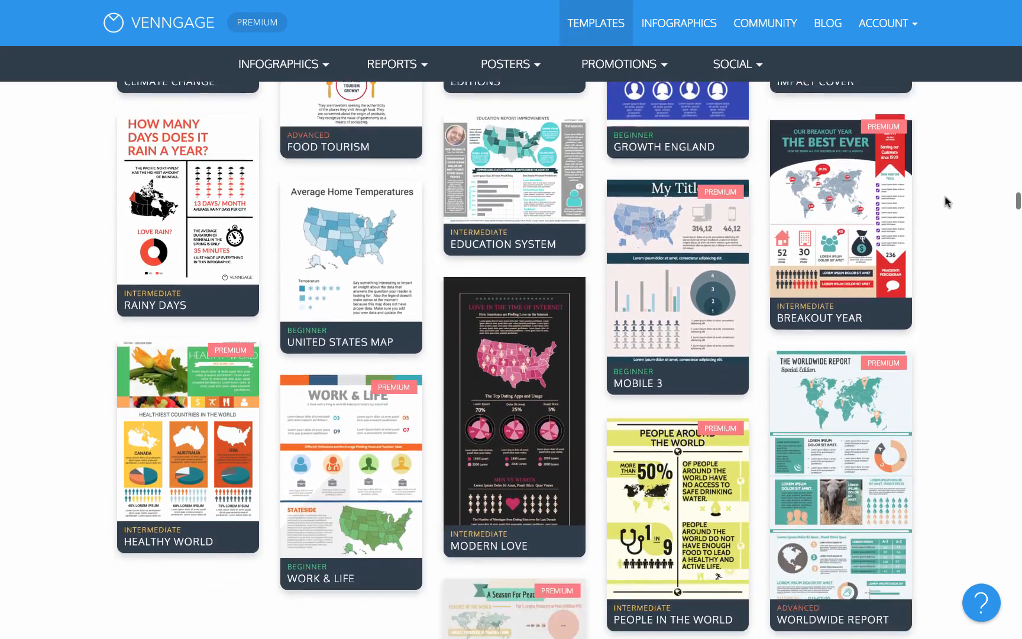
pyautogui.scroll(-3, 945, 201)
pyautogui.scroll(4, 945, 202)
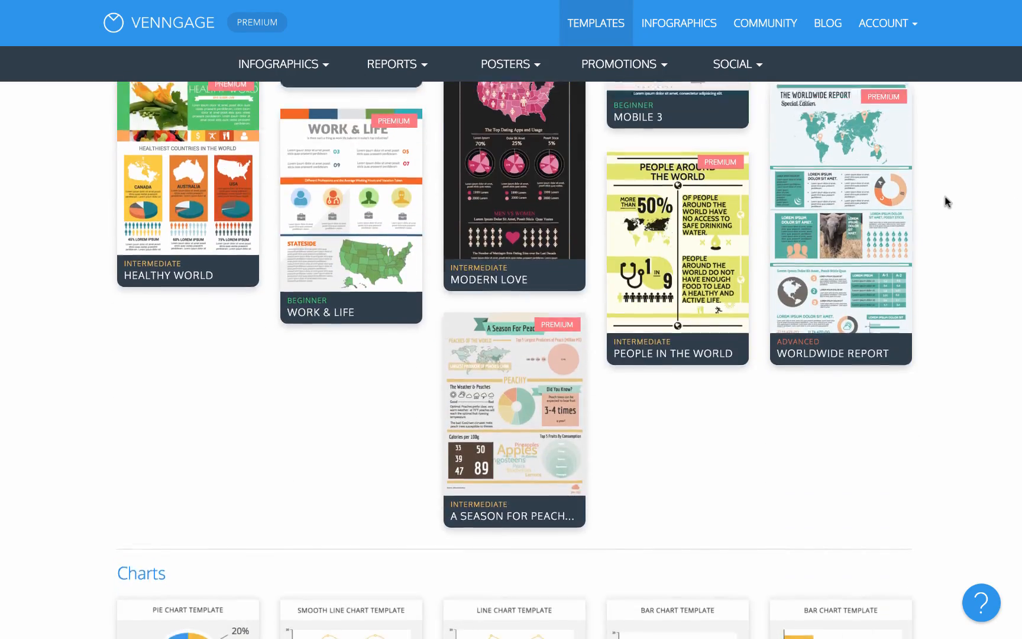
pyautogui.scroll(7, 945, 201)
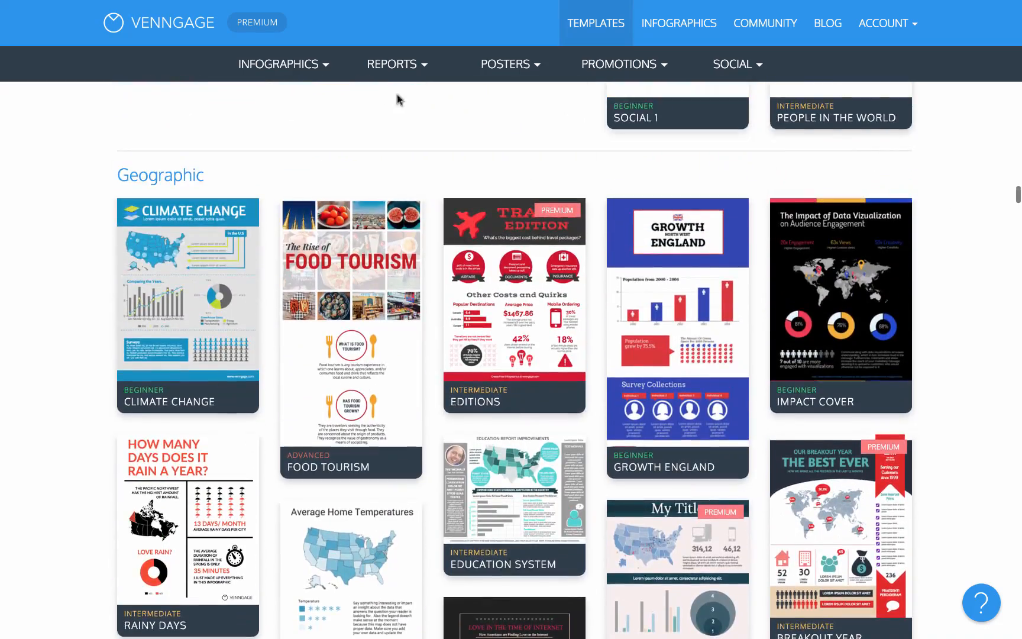
pyautogui.moveTo(330, 70)
pyautogui.moveTo(402, 70)
pyautogui.moveTo(493, 58)
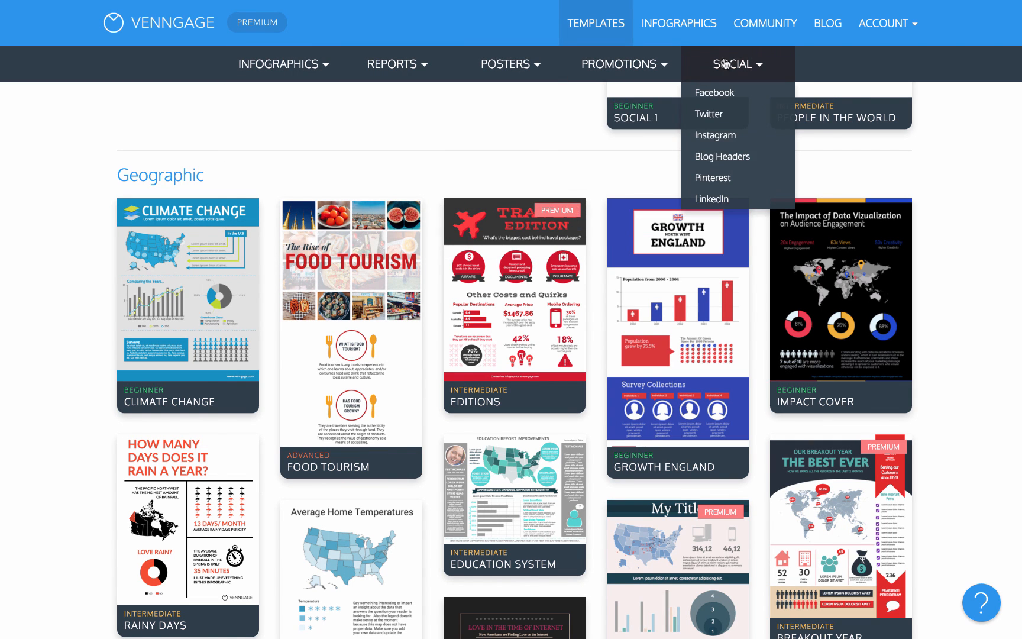
# - Go back to the Timeline section of the infographic templates and look over the templates it offers
pyautogui.moveTo(478, 204)
pyautogui.scroll(-1, 477, 204)
pyautogui.scroll(9, 477, 201)
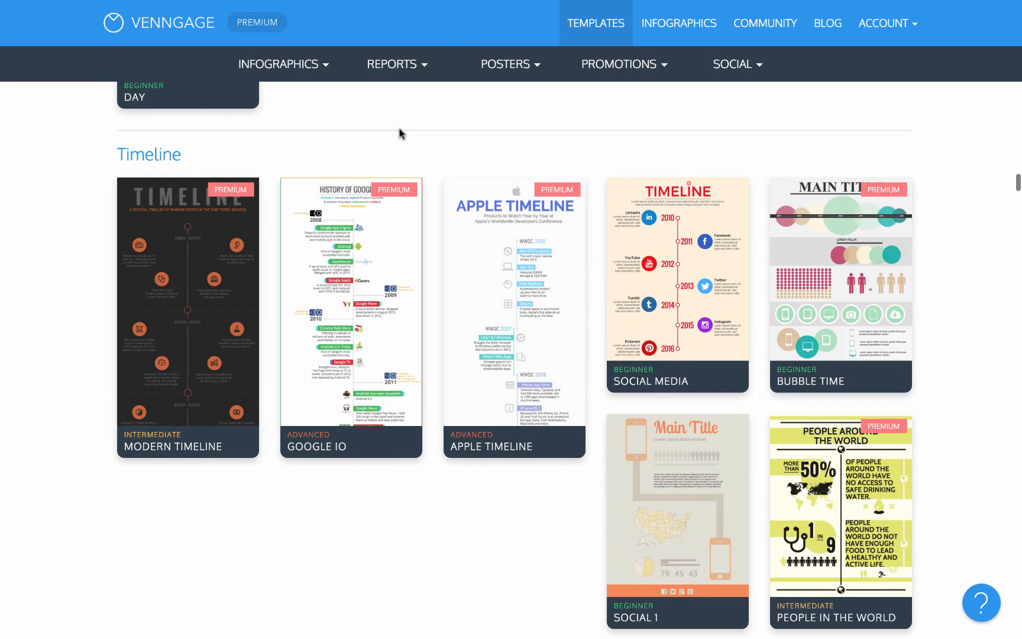
pyautogui.moveTo(401, 200)
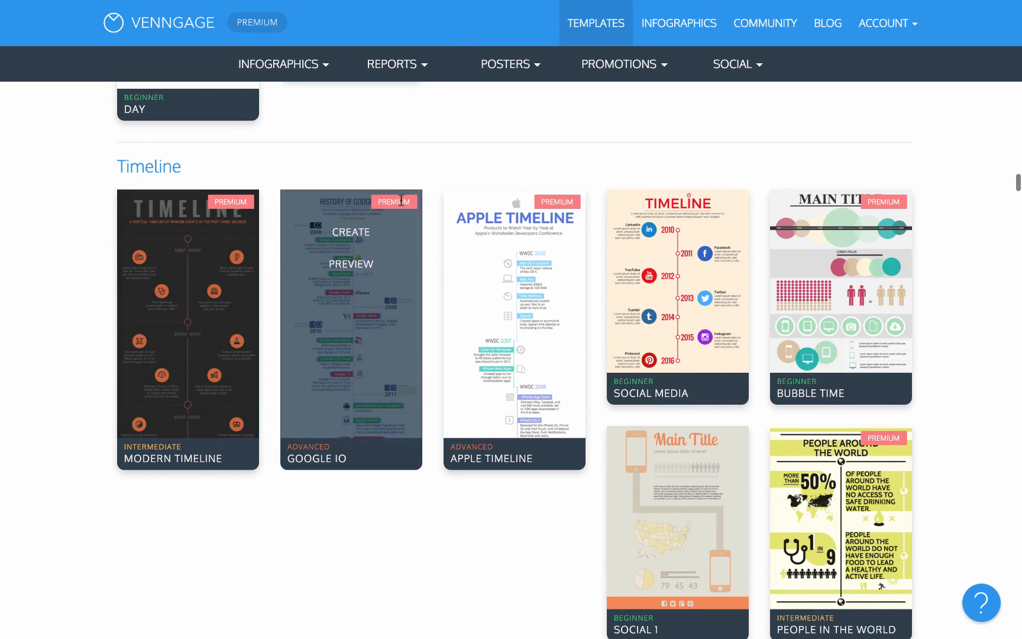
pyautogui.scroll(-1, 1008, 188)
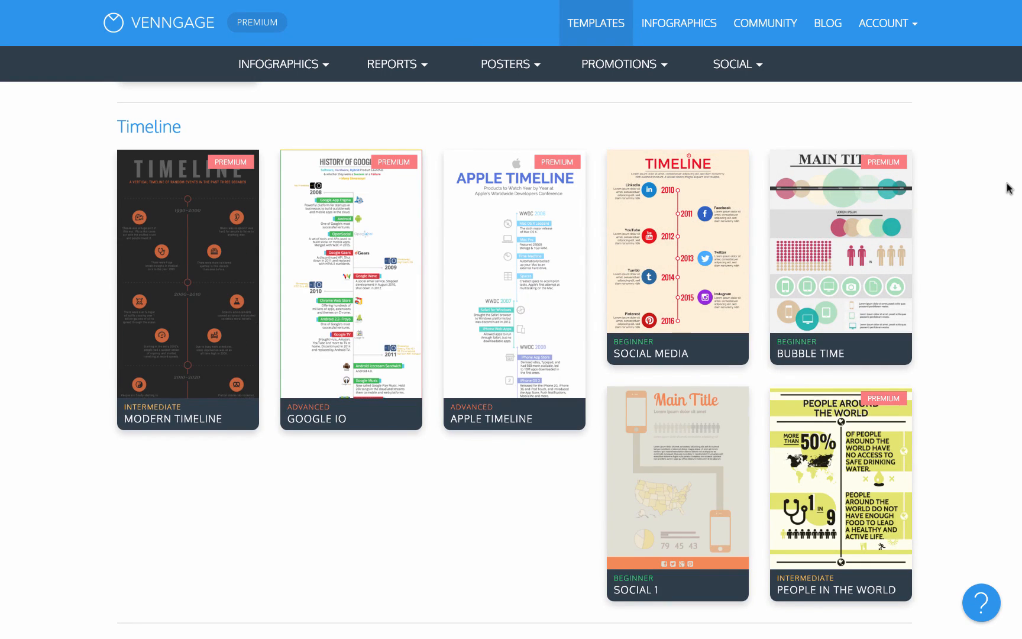
pyautogui.scroll(-1, 1007, 188)
pyautogui.scroll(1, 1007, 187)
pyautogui.scroll(-1, 1005, 186)
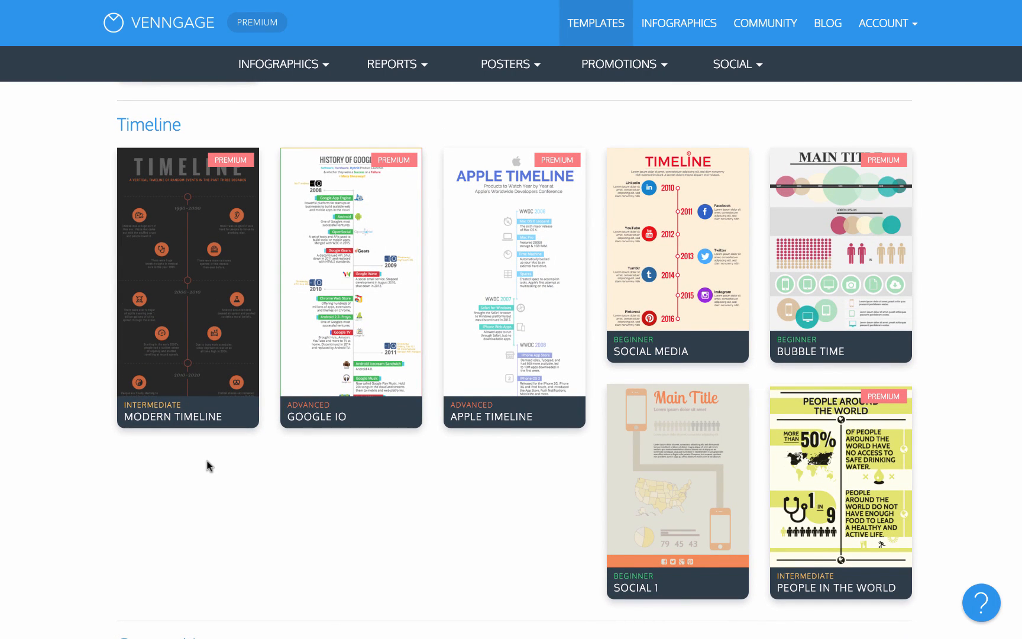
# - Switch to Google Docs and read through the "Big Data" Version 1 document, from the statistics image to the closing line
pyautogui.hotkey('ctrl', 'Left')
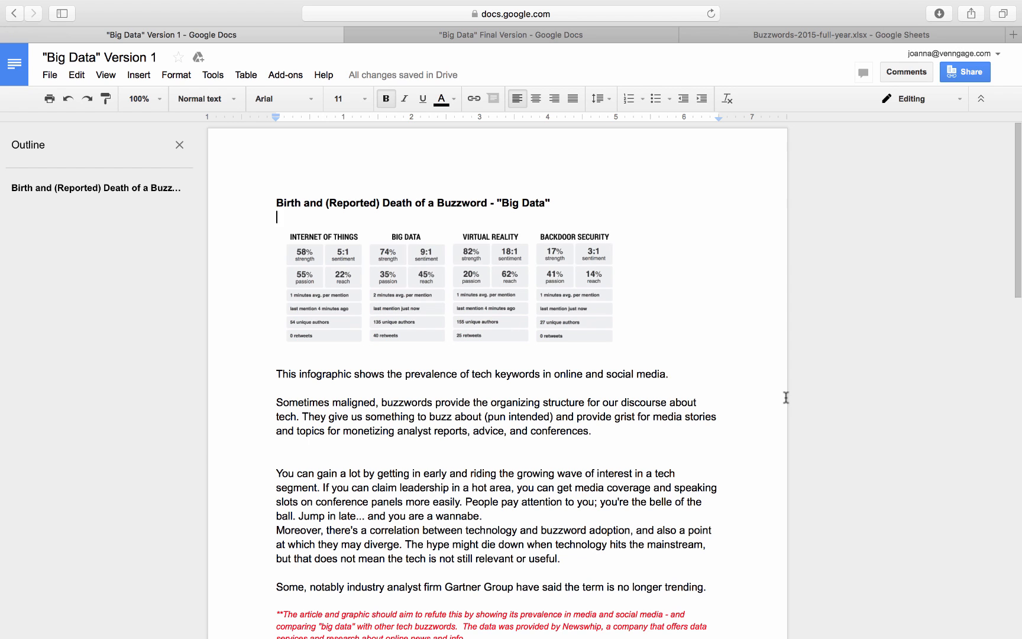
pyautogui.click(517, 275)
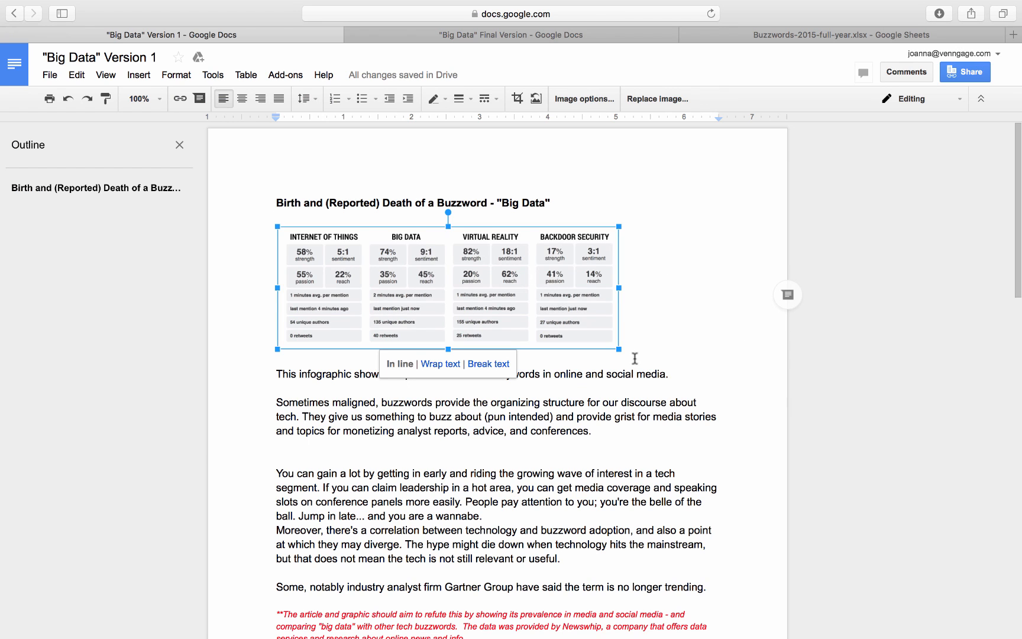
pyautogui.click(694, 352)
pyautogui.scroll(-5, 694, 352)
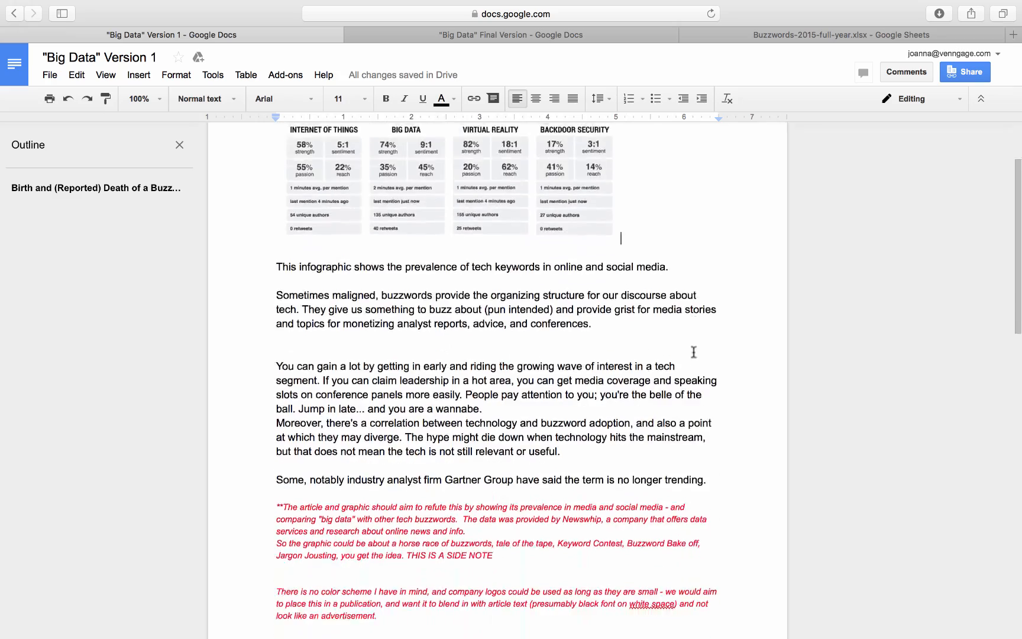
pyautogui.scroll(5, 693, 352)
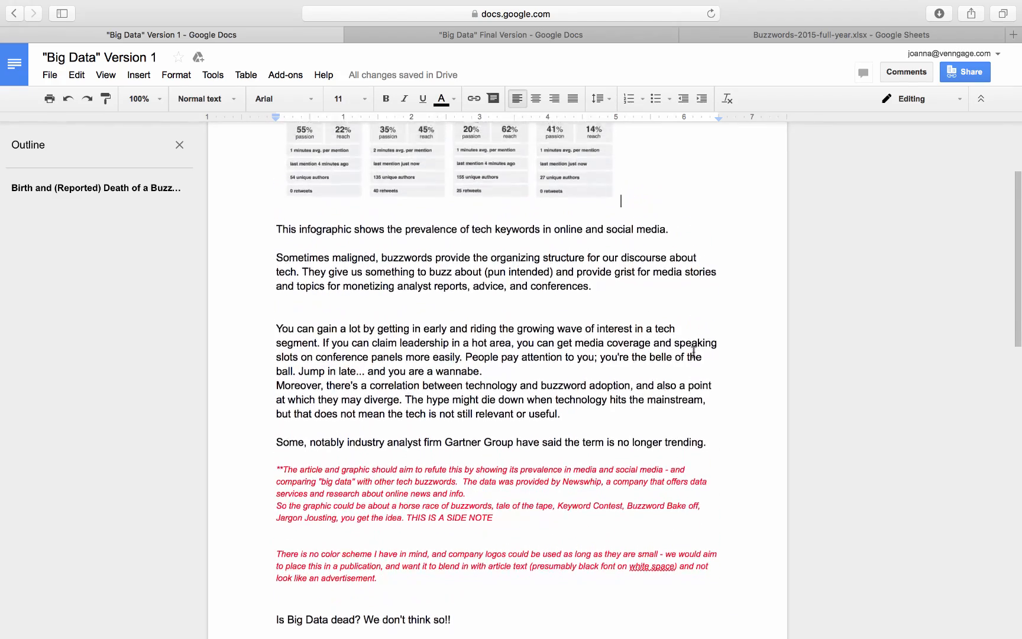
pyautogui.scroll(1, 694, 352)
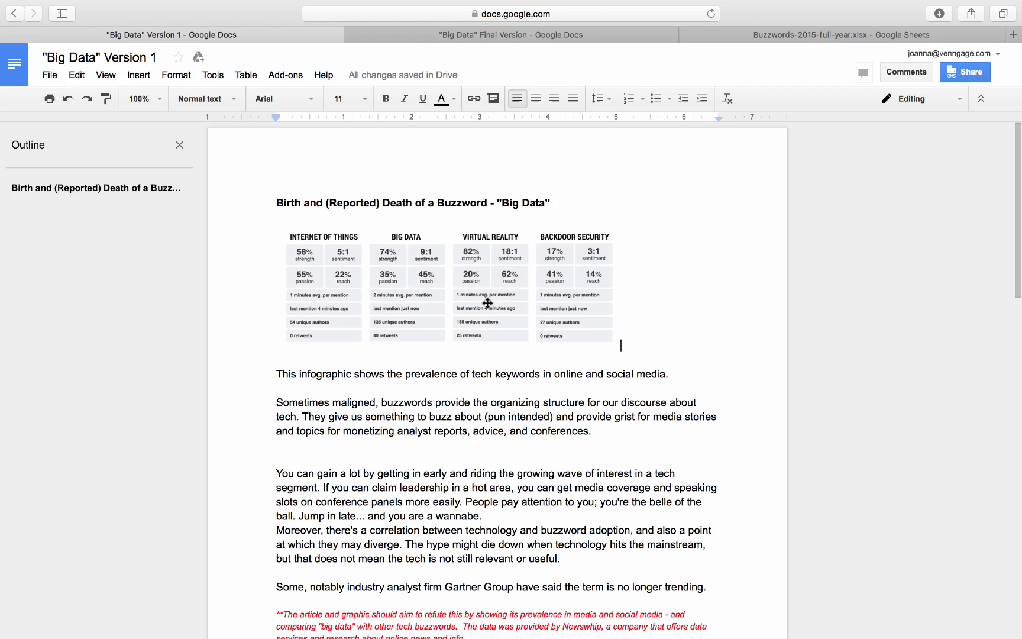
pyautogui.scroll(-10, 412, 401)
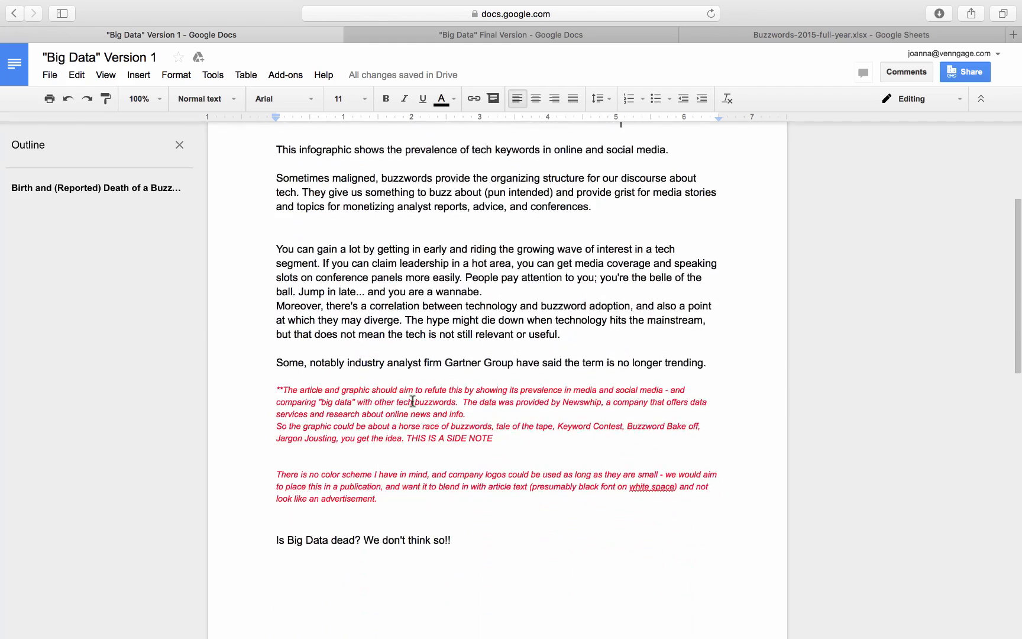
pyautogui.scroll(10, 413, 401)
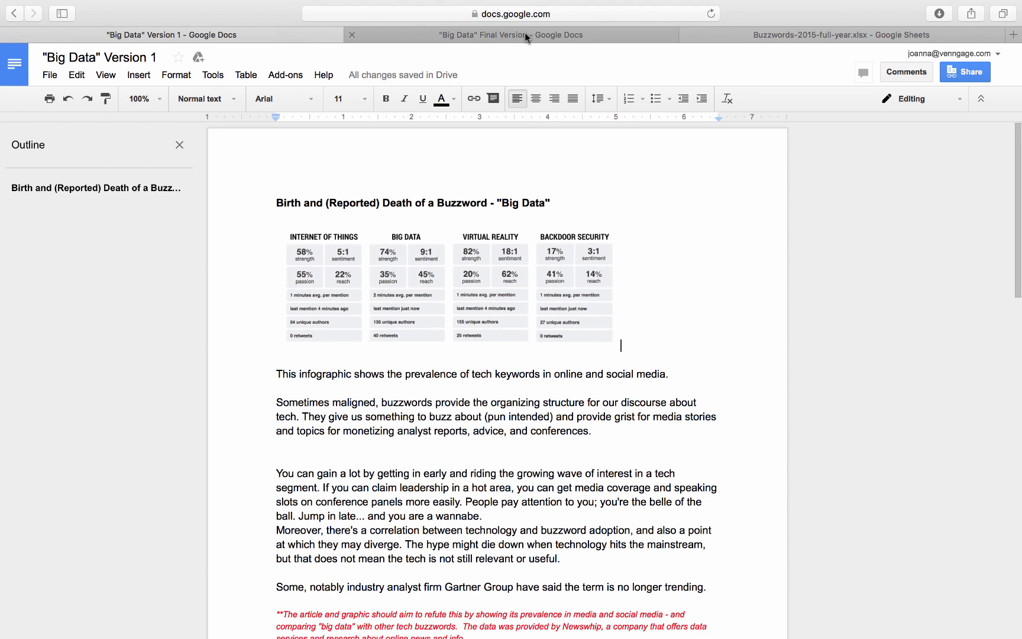
# - Open the "Big Data" Final Version document and read its outline from the title through Part 3 to the ending
pyautogui.click(525, 34)
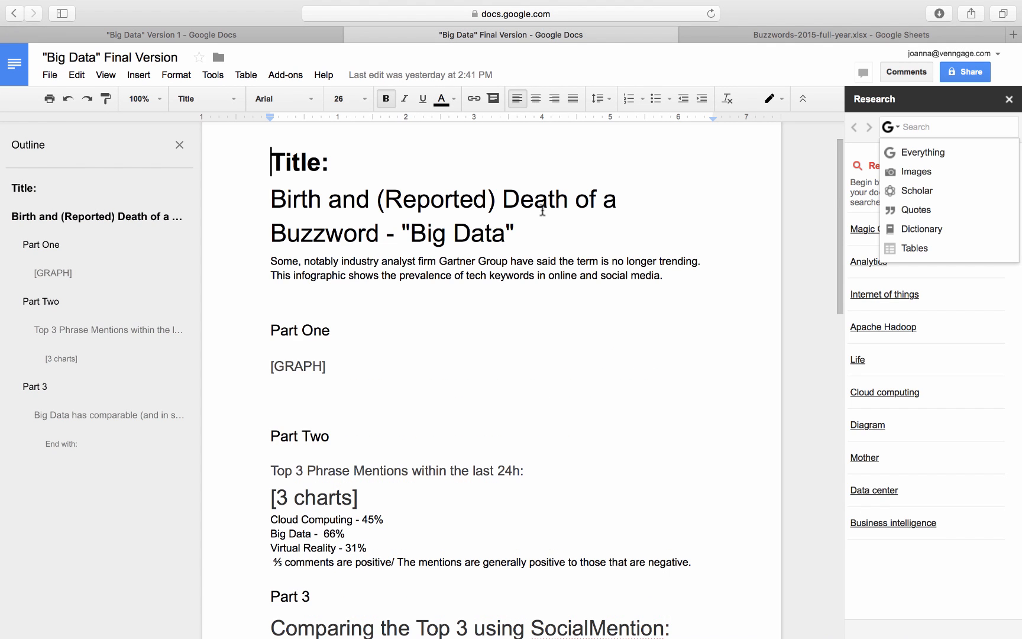
pyautogui.scroll(-5, 542, 210)
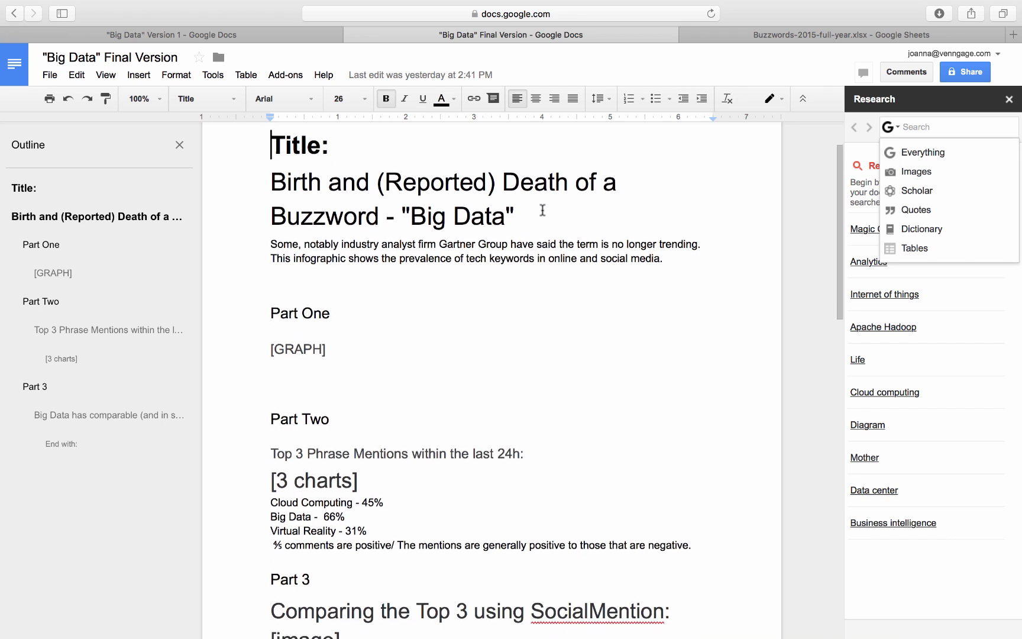
pyautogui.scroll(-4, 542, 211)
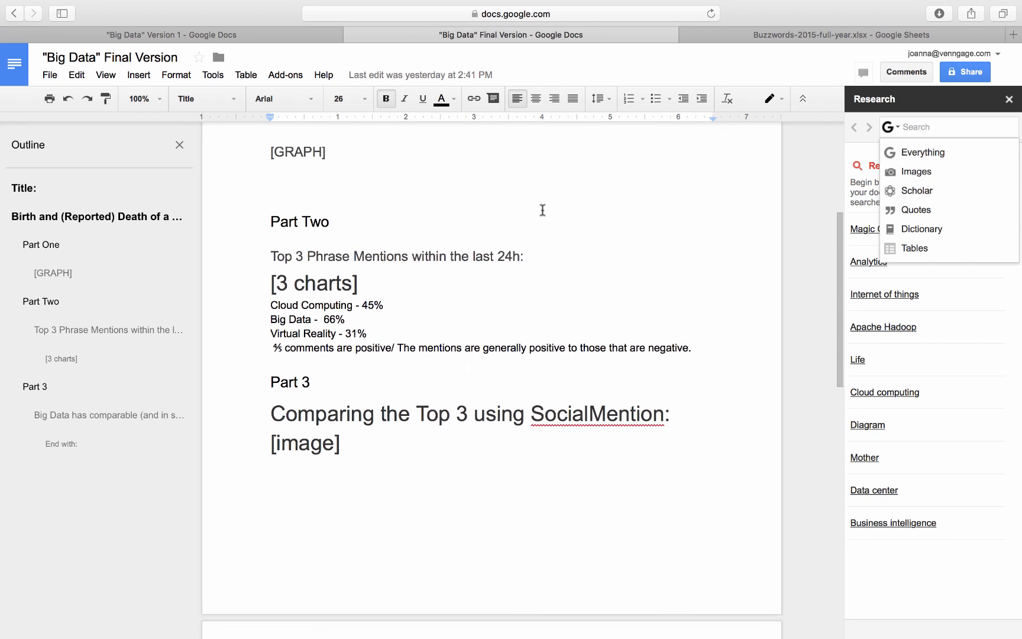
pyautogui.scroll(6, 542, 210)
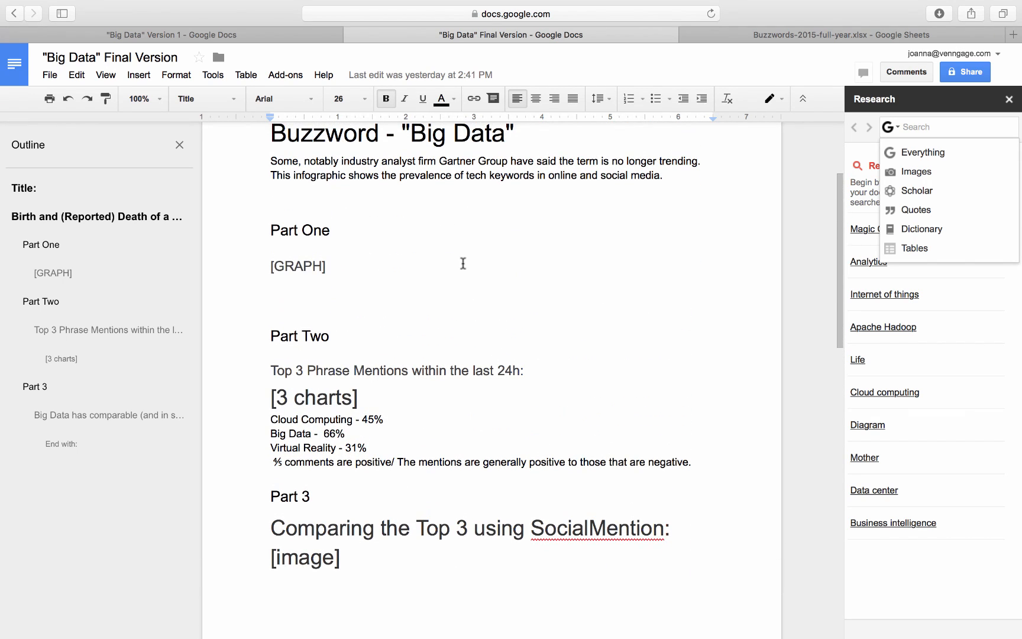
pyautogui.click(329, 232)
pyautogui.click(335, 346)
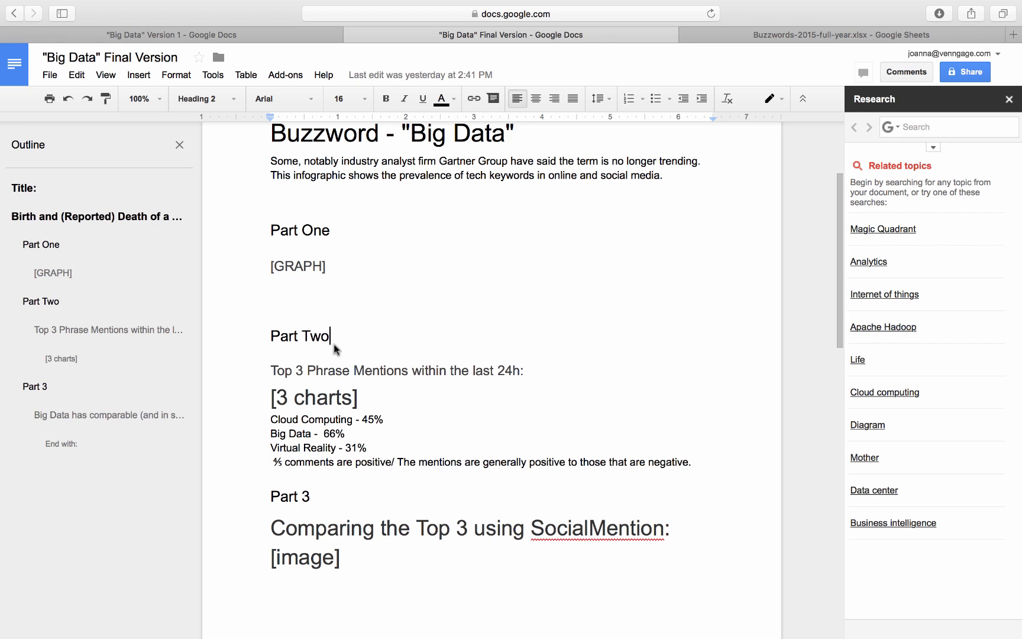
pyautogui.scroll(-15, 344, 494)
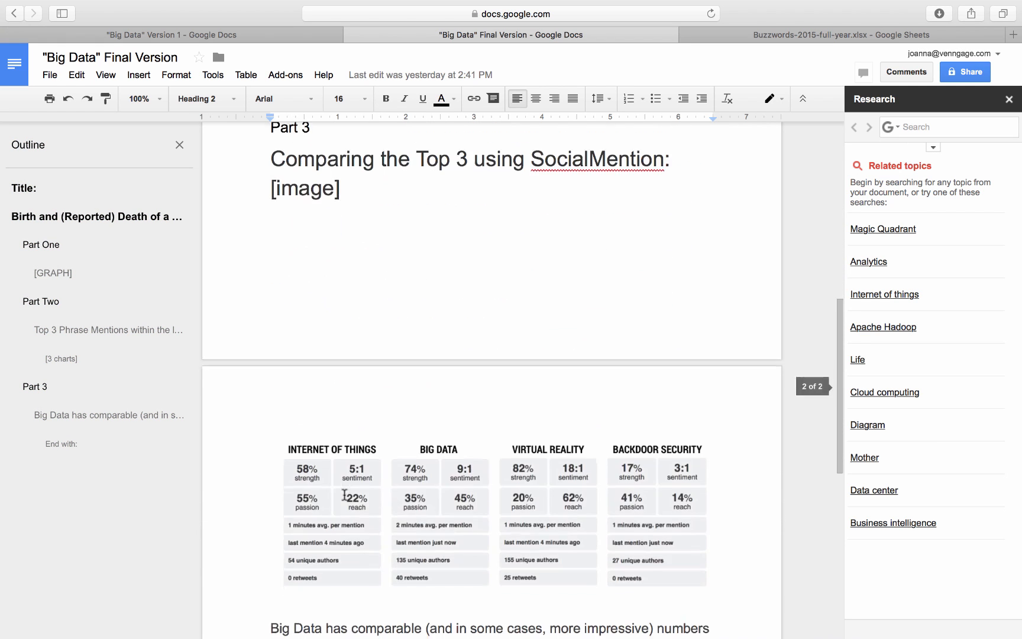
pyautogui.scroll(-2, 344, 495)
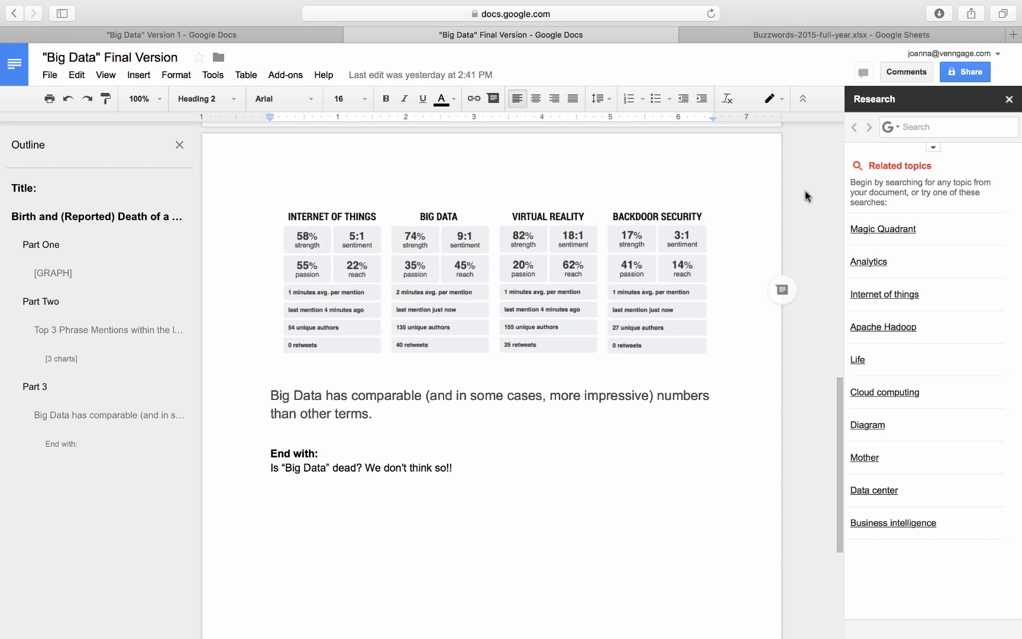
# - Close the Research pane in the Final Version document and look over Parts One to 3 again
pyautogui.scroll(20, 782, 187)
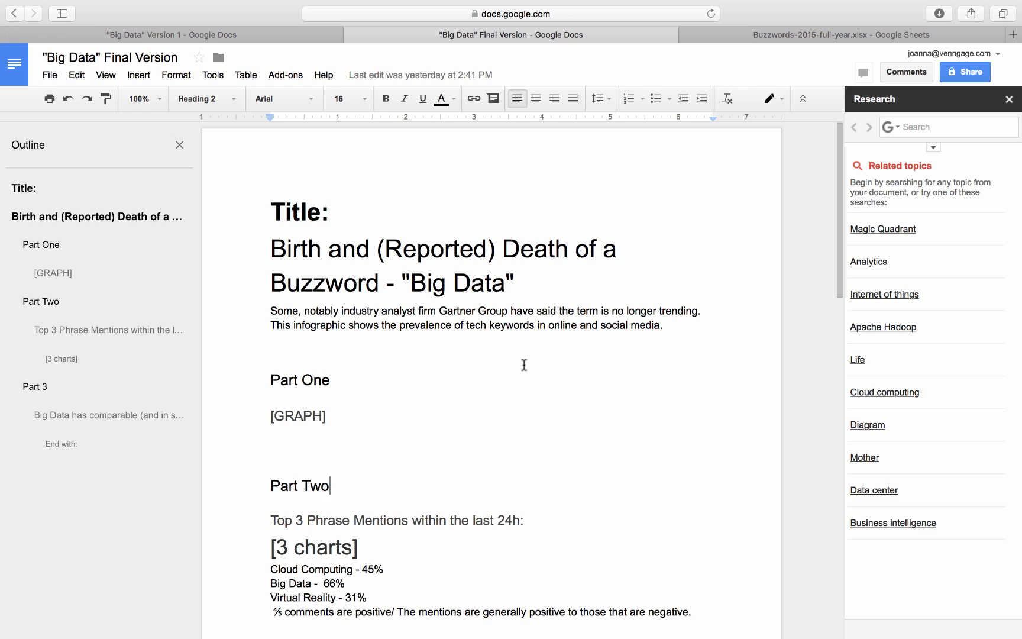
pyautogui.click(1008, 99)
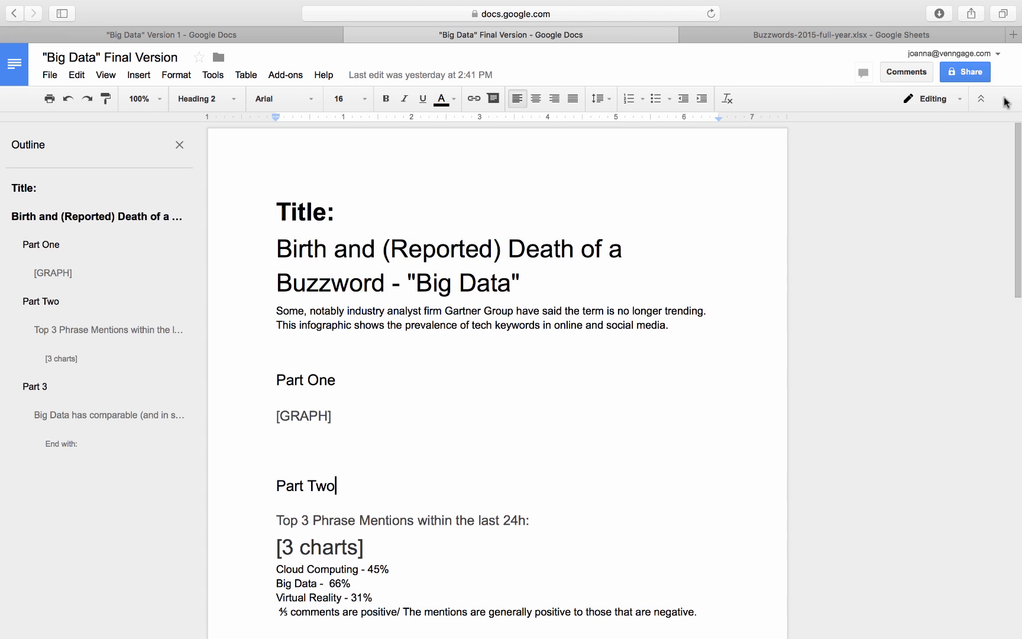
pyautogui.scroll(-5, 705, 246)
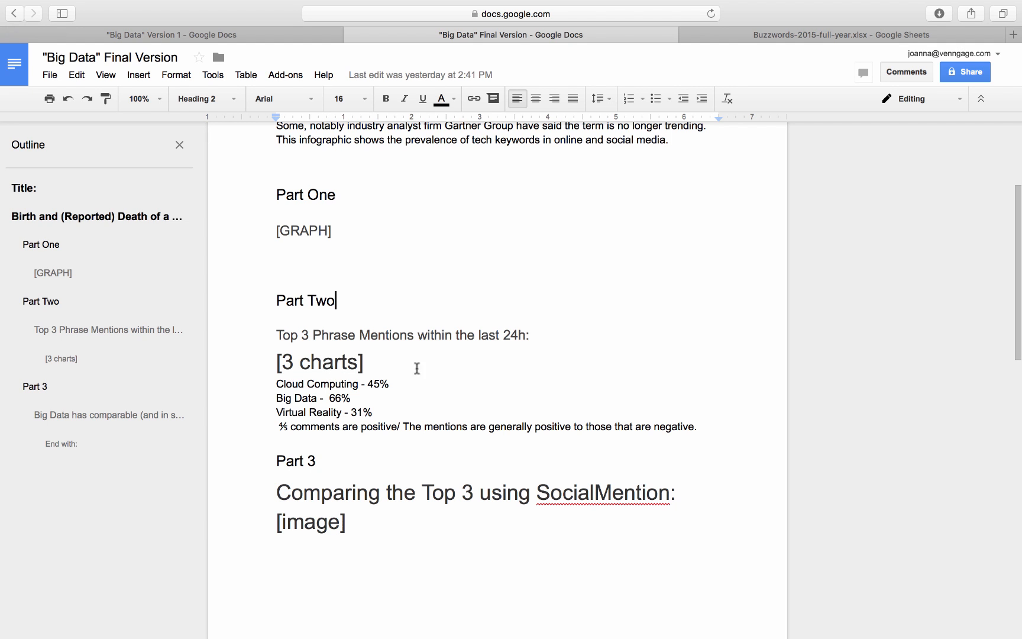
# - Check the Overview sheet of Buzzwords-2015-full-year.xlsx in Google Sheets, and return to the Venngage template gallery
pyautogui.click(740, 34)
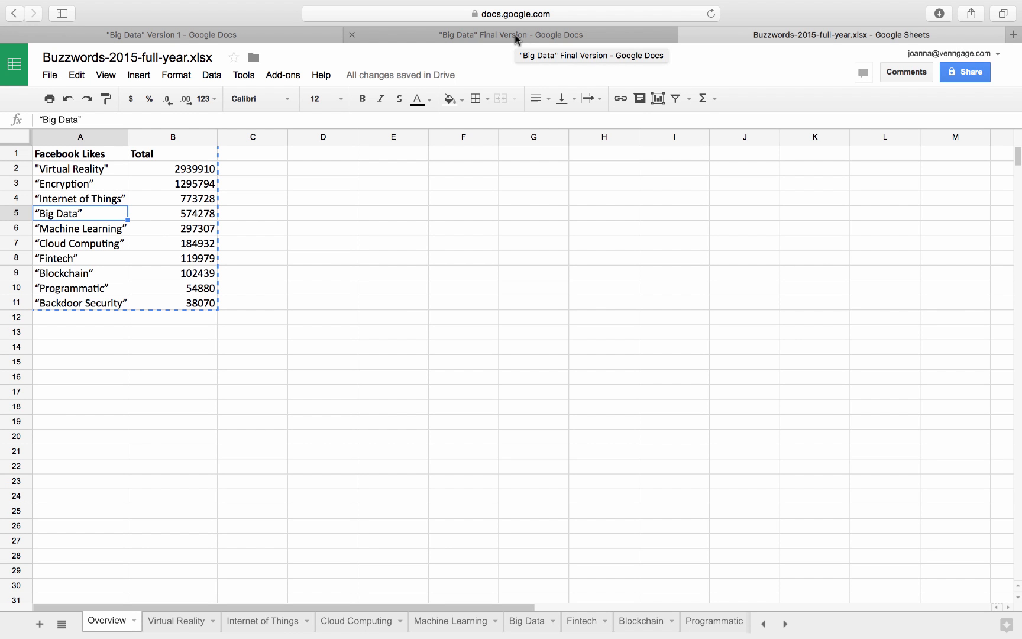
pyautogui.hotkey('ctrl', 'Right')
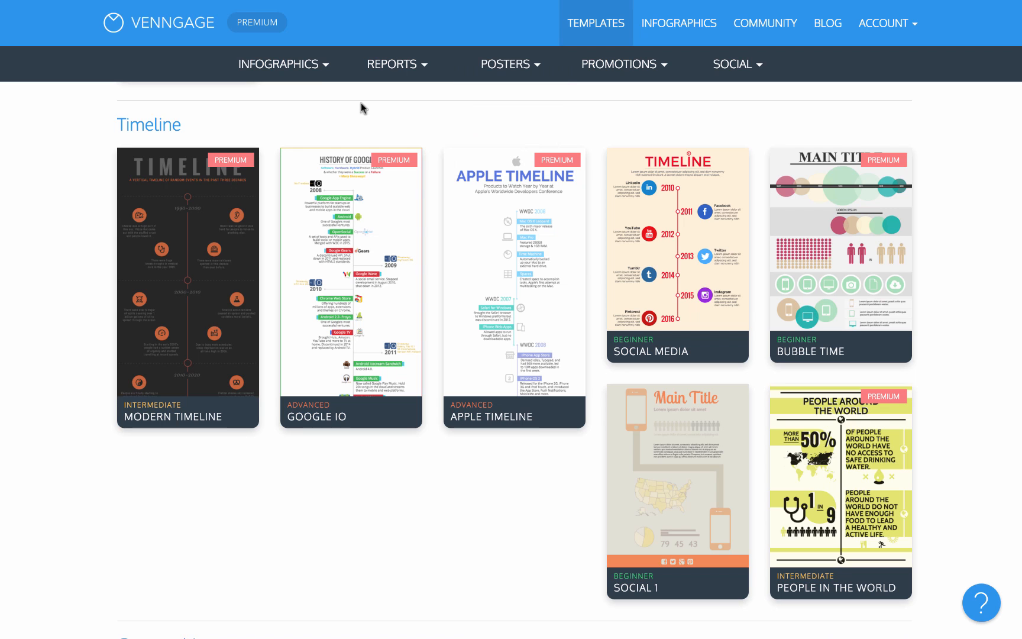
pyautogui.scroll(5, 335, 94)
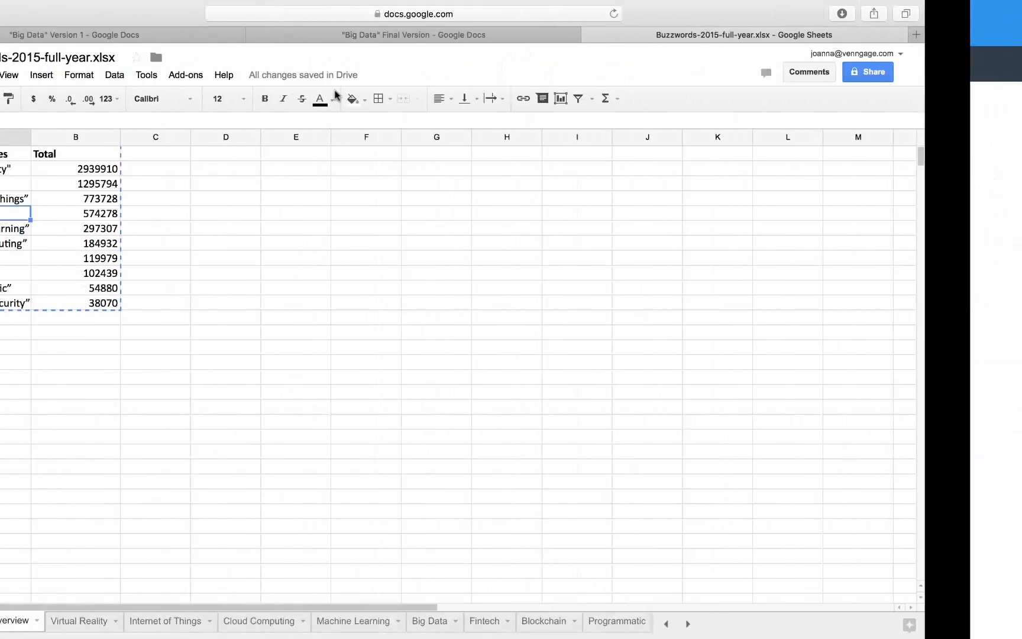
# - Switch back to Google Docs and review the three-part structure of the "Big Data" Final Version document
pyautogui.click(422, 40)
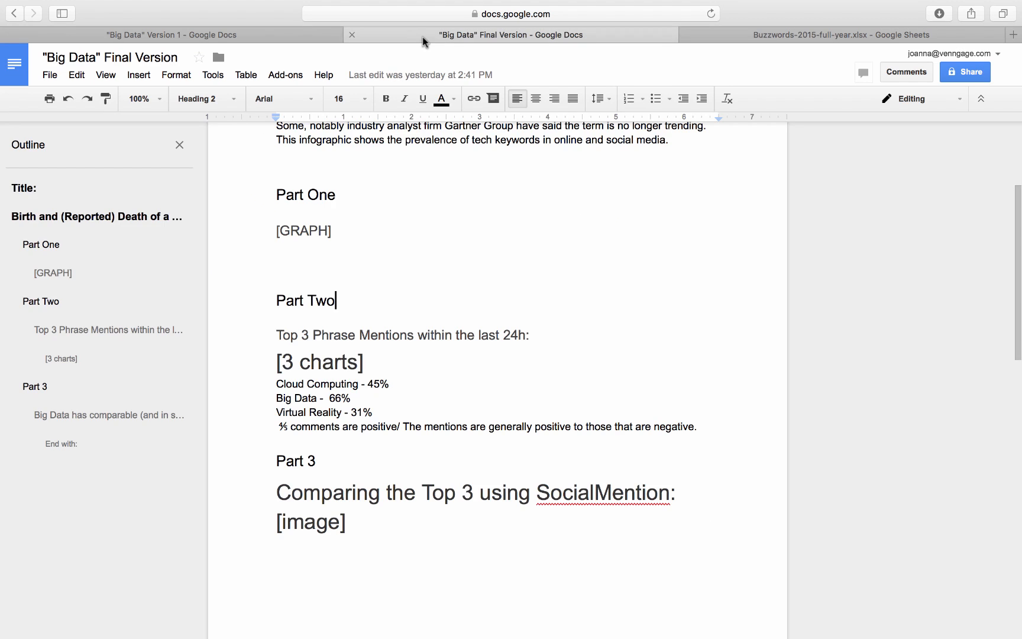
pyautogui.scroll(-8, 361, 336)
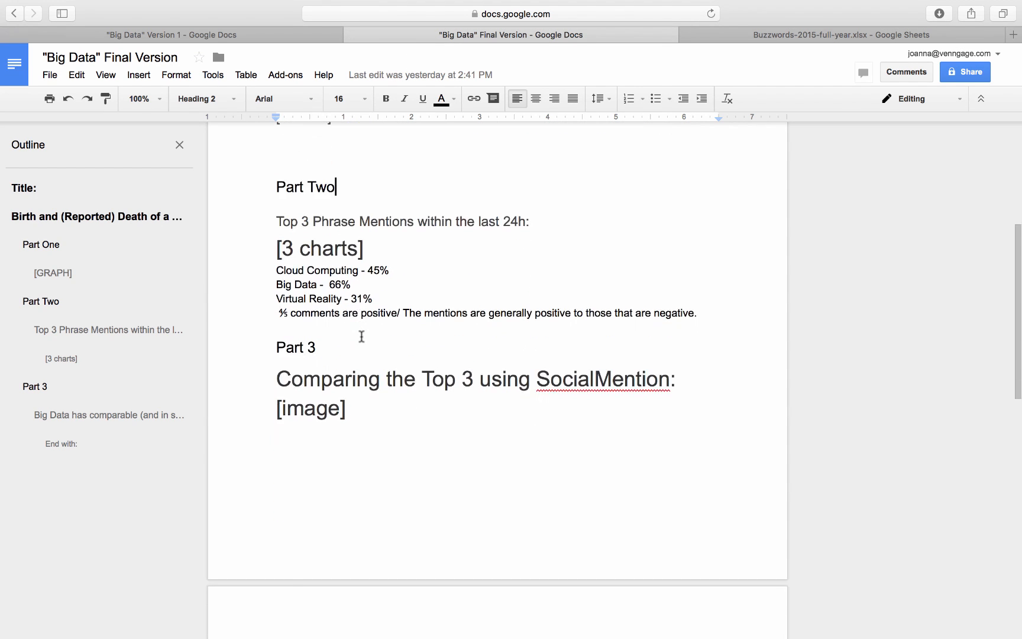
pyautogui.scroll(10, 361, 336)
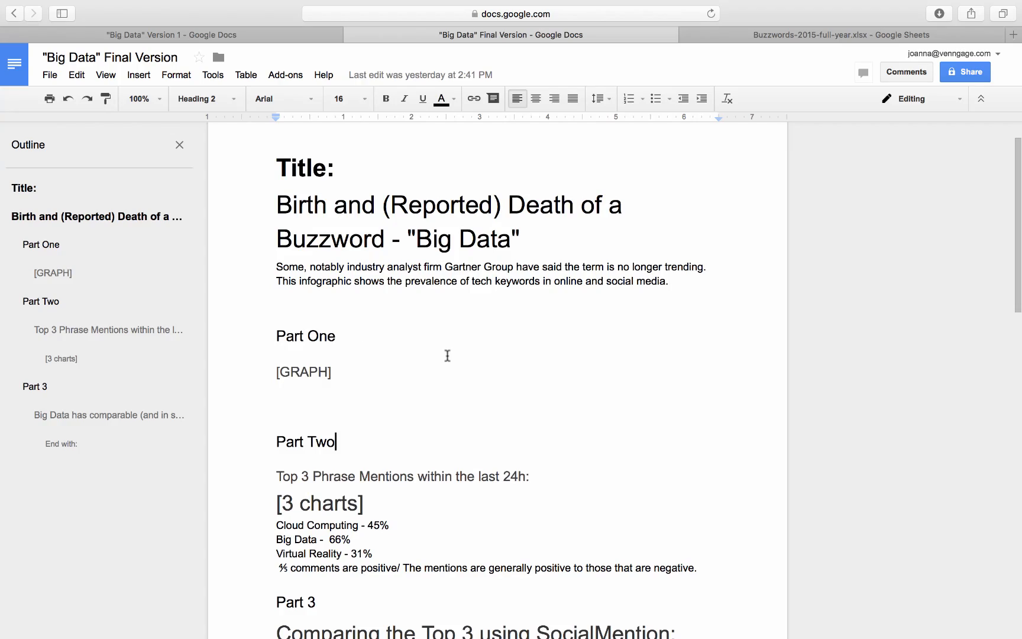
# - Switch to Venngage, preview the Year Review (1-3 Column) template and create a new infographic from it
pyautogui.hotkey('ctrl', 'Right')
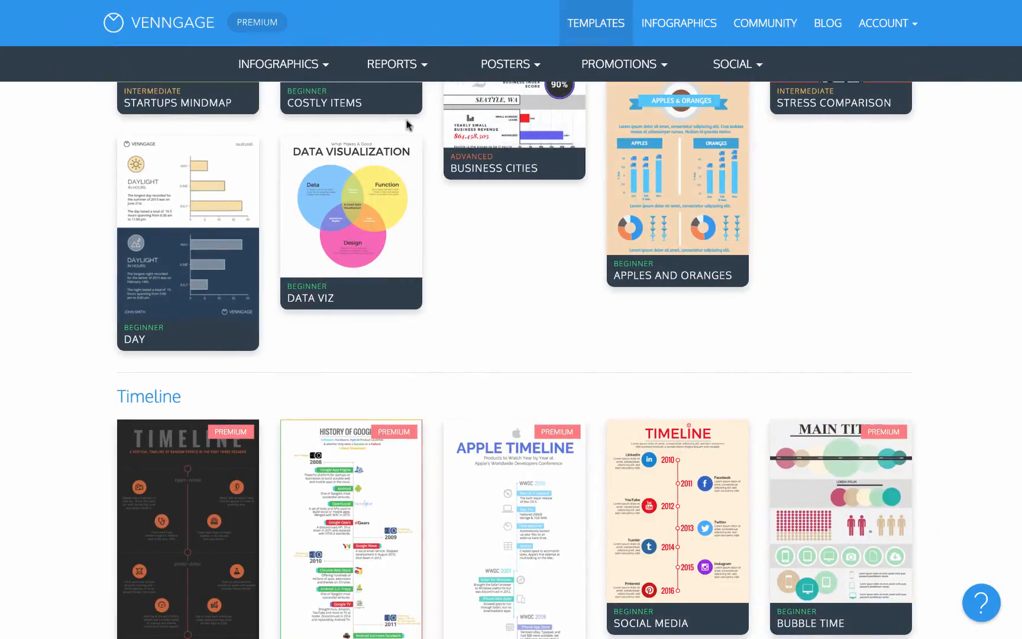
pyautogui.scroll(-20, 408, 125)
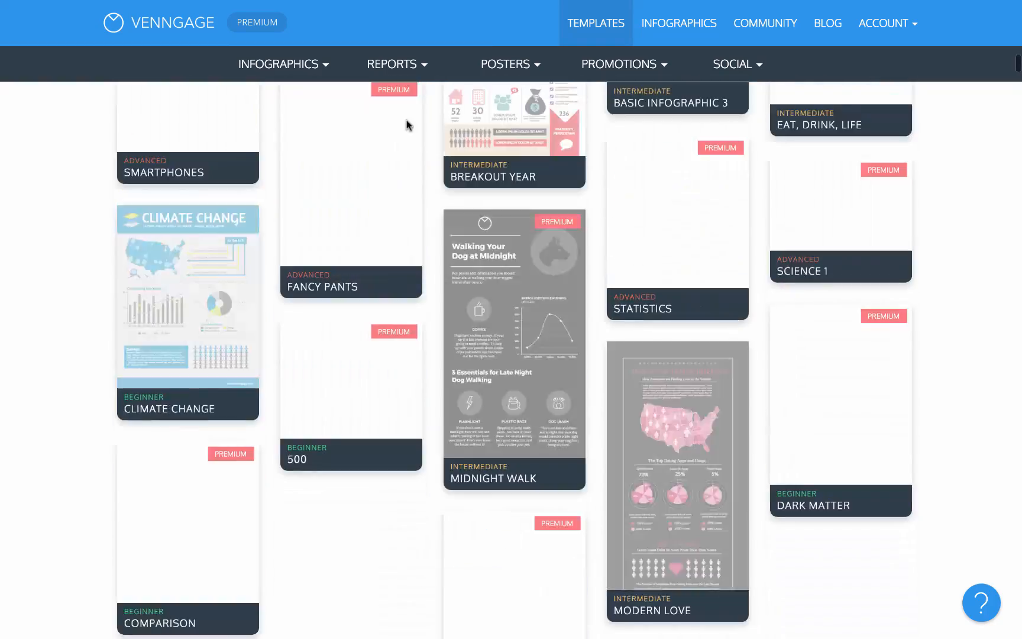
pyautogui.scroll(20, 406, 125)
pyautogui.scroll(-5, 406, 125)
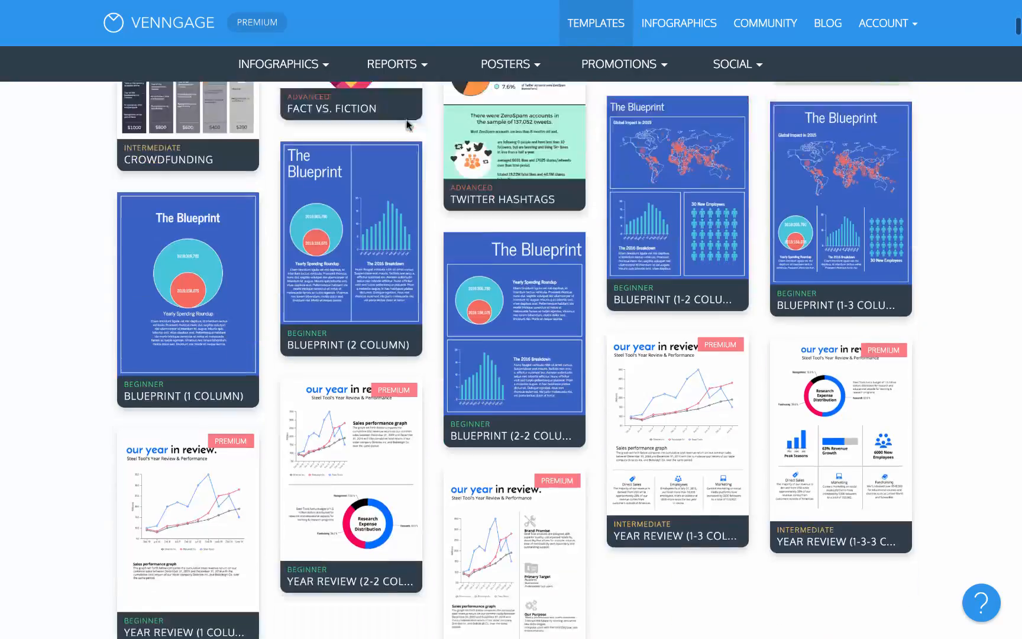
pyautogui.scroll(-1, 407, 125)
pyautogui.click(690, 350)
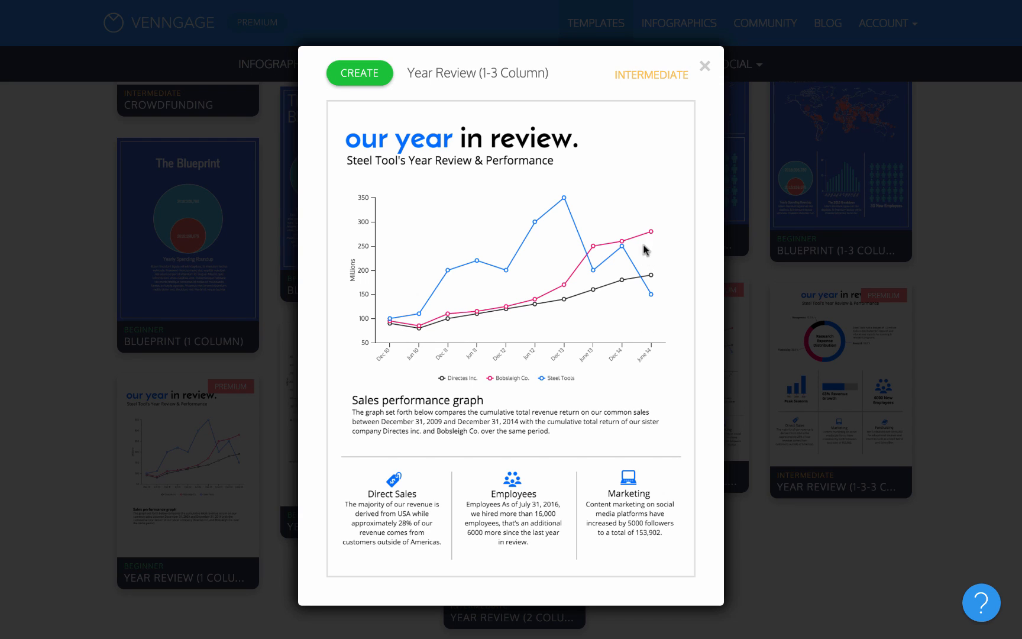
pyautogui.click(361, 73)
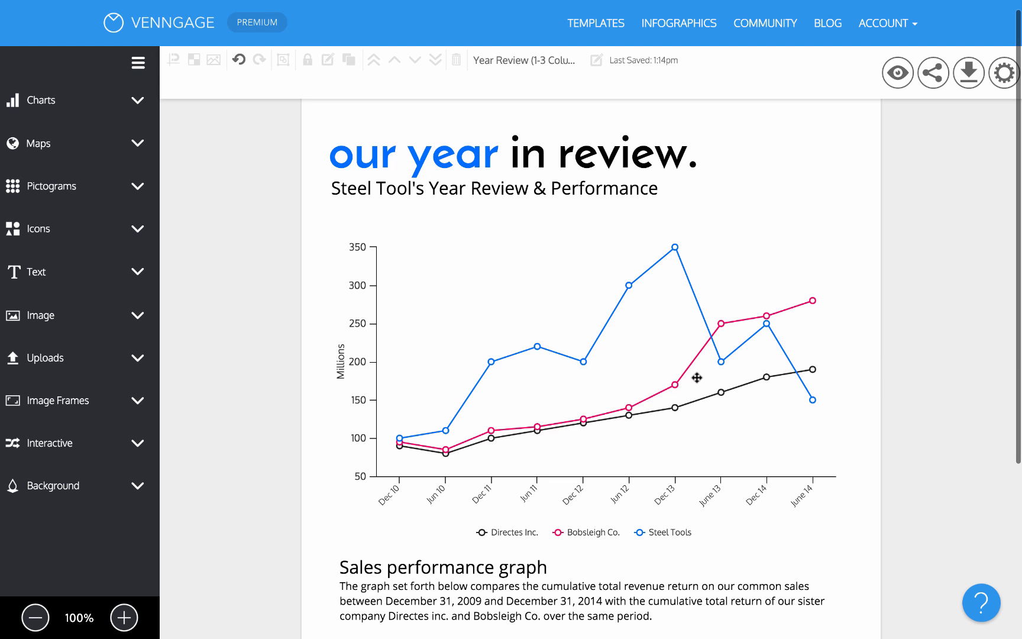
# - Look over the new infographic's layout, from the heading and line chart down to the three-column section
pyautogui.scroll(-5, 634, 378)
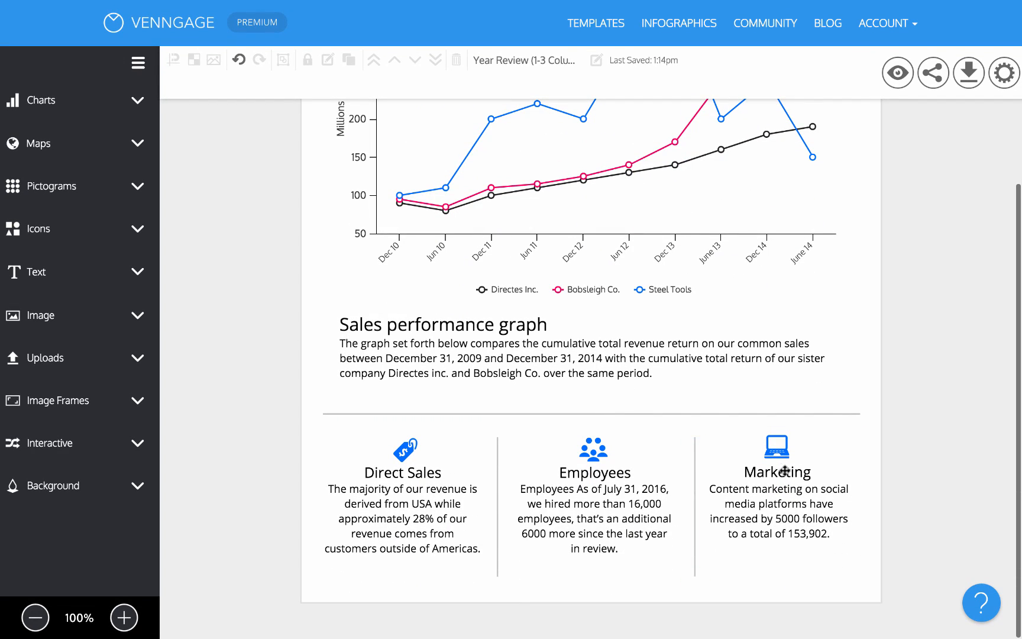
pyautogui.scroll(4, 269, 511)
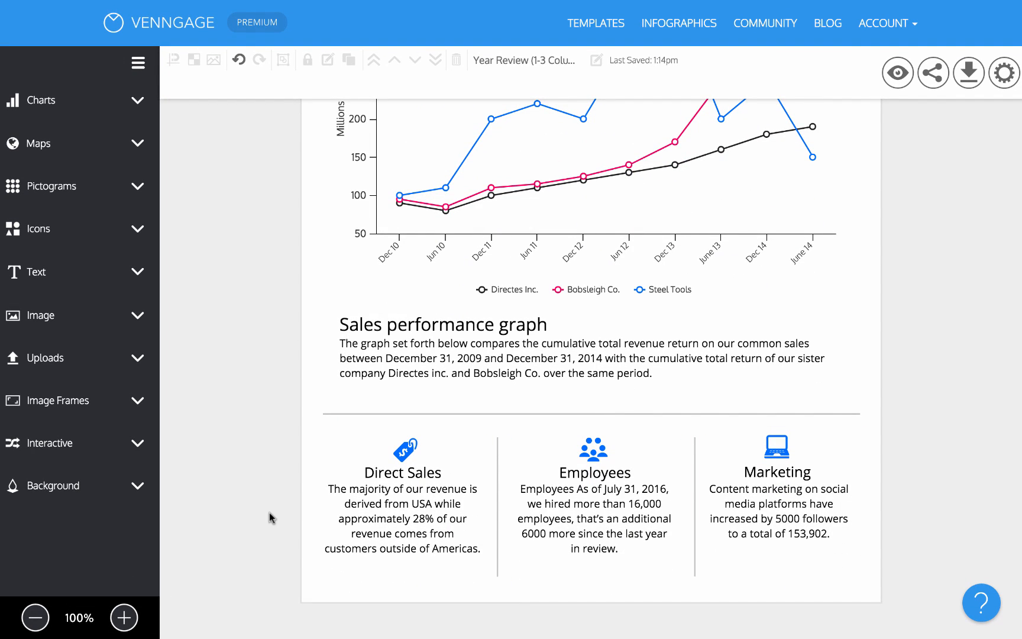
pyautogui.scroll(1, 269, 511)
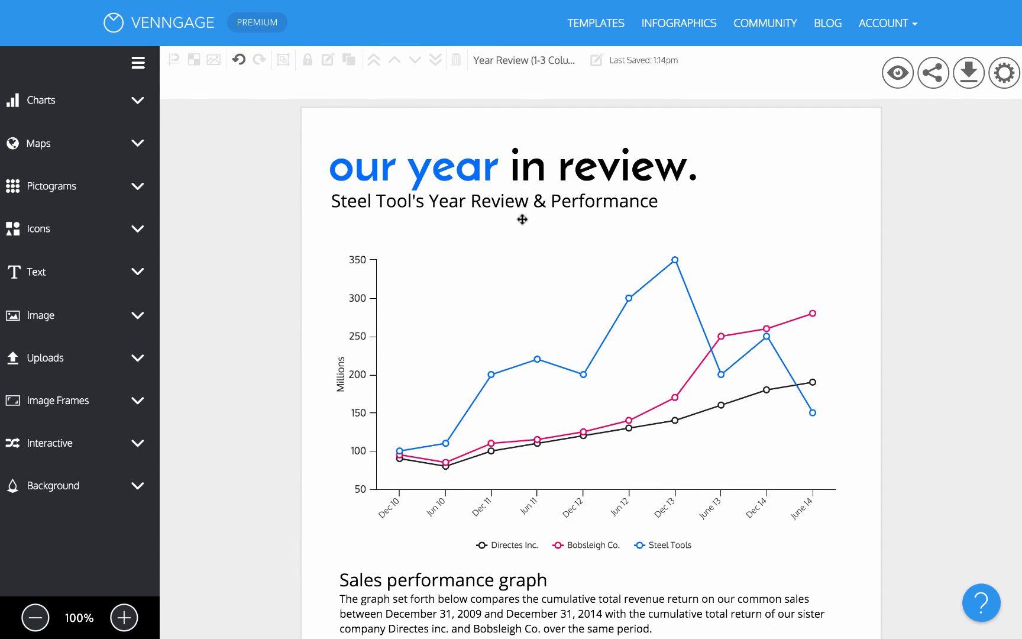
# - Rename the infographic as Big Data Infographic
pyautogui.click(534, 61)
pyautogui.hotkey('ctrl', 'a')
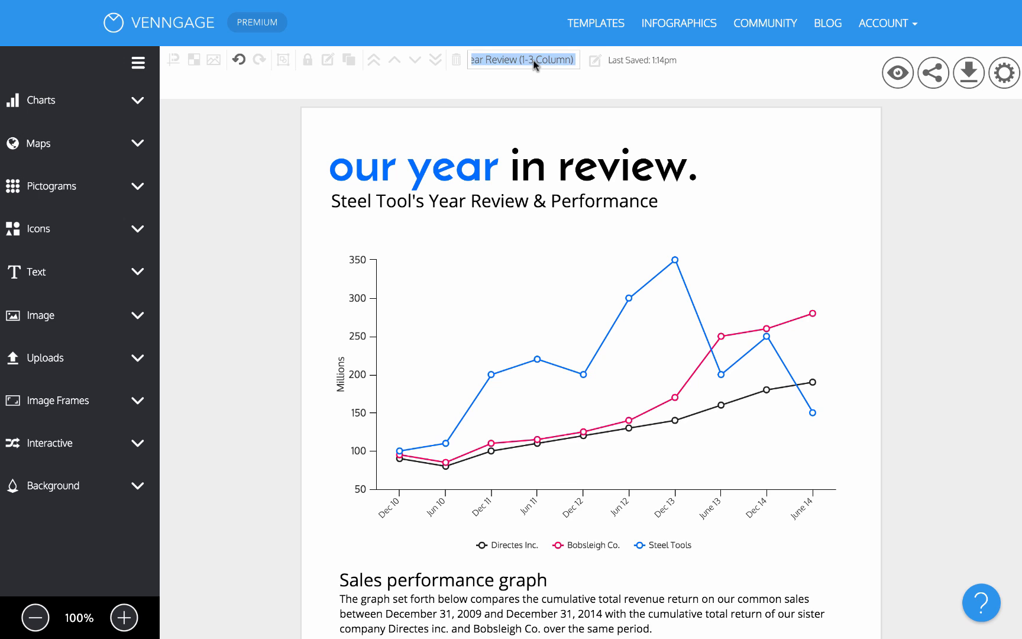
pyautogui.write('B')
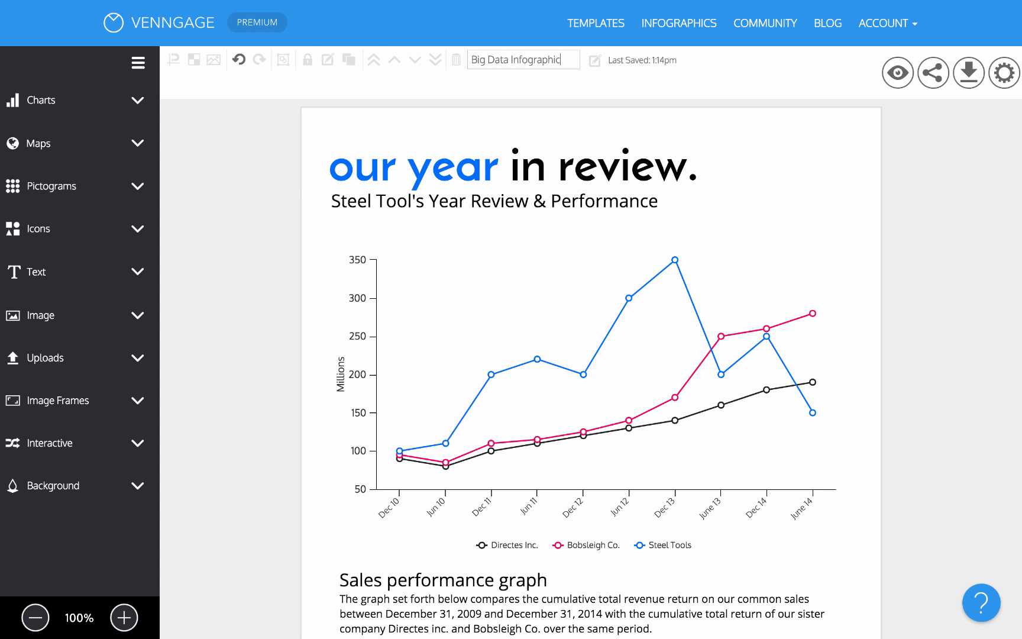
pyautogui.write('ig Data Infographic')
pyautogui.press('Return')
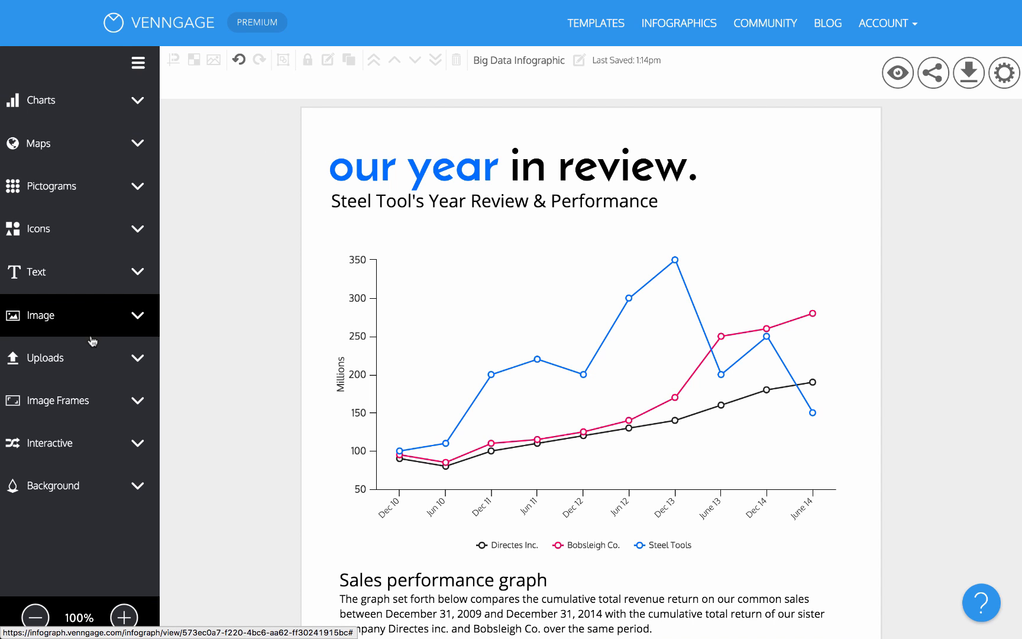
# - Try adding a Title text box over the line chart, and delete it again
pyautogui.click(119, 276)
pyautogui.moveTo(41, 171); pyautogui.dragTo(532, 302)
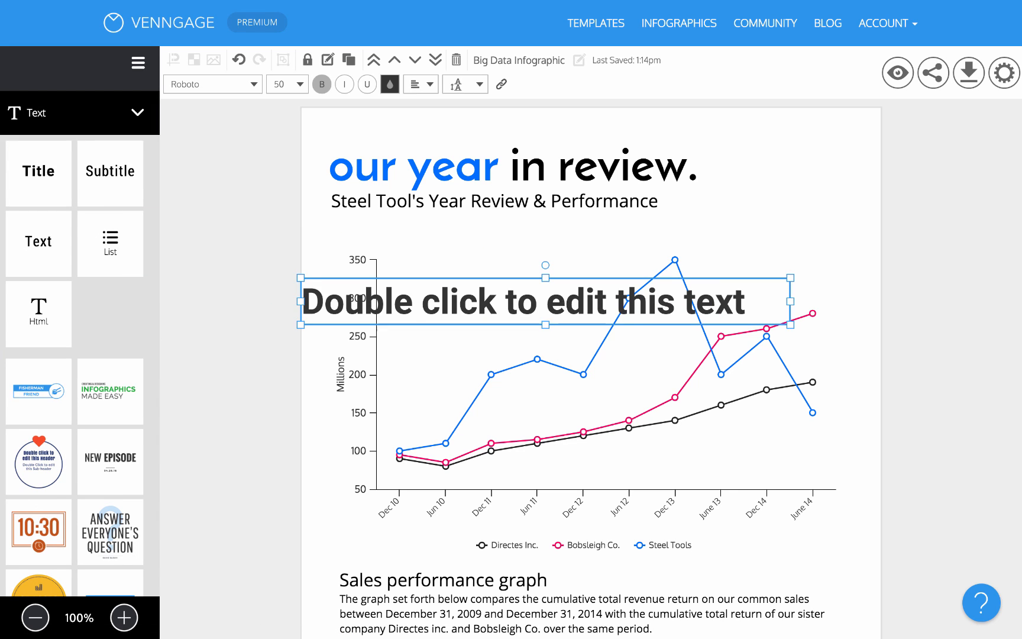
pyautogui.press('Delete')
pyautogui.click(107, 123)
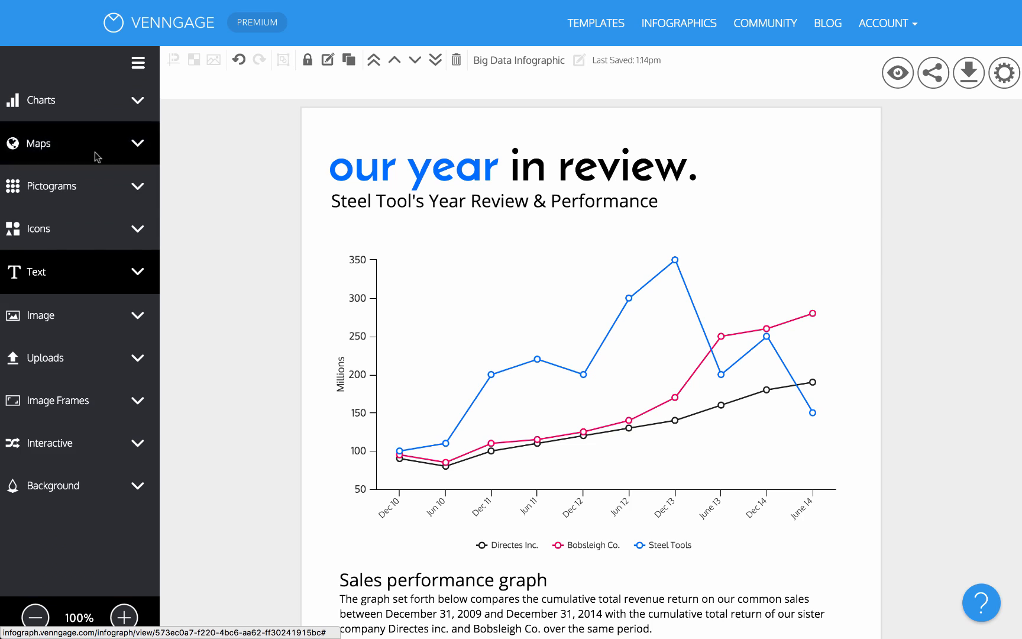
pyautogui.click(199, 207)
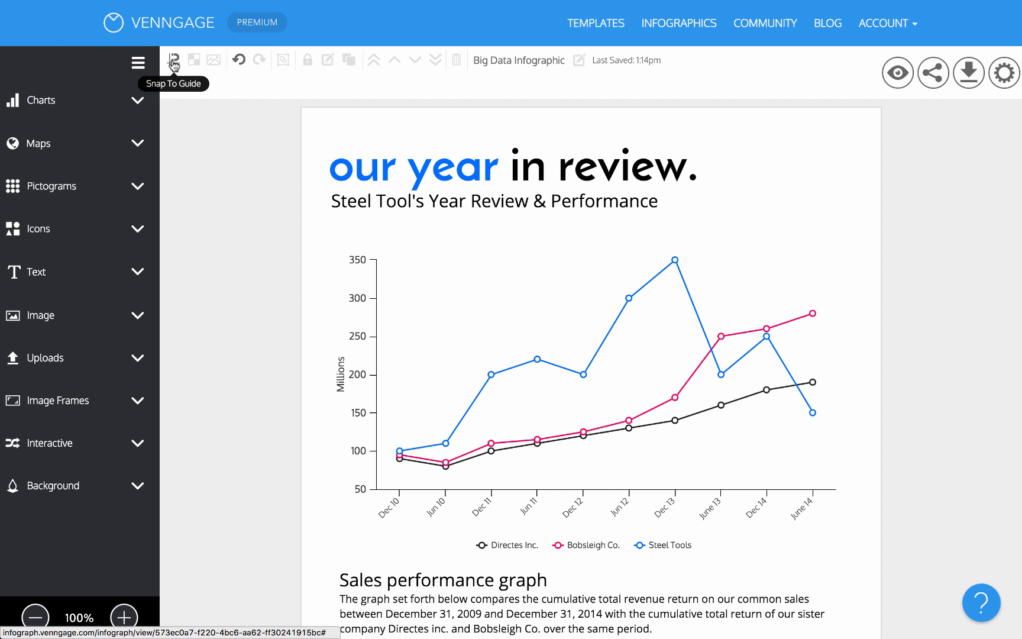
# - Turn on snapping to guides and show the grid on the canvas
pyautogui.click(193, 62)
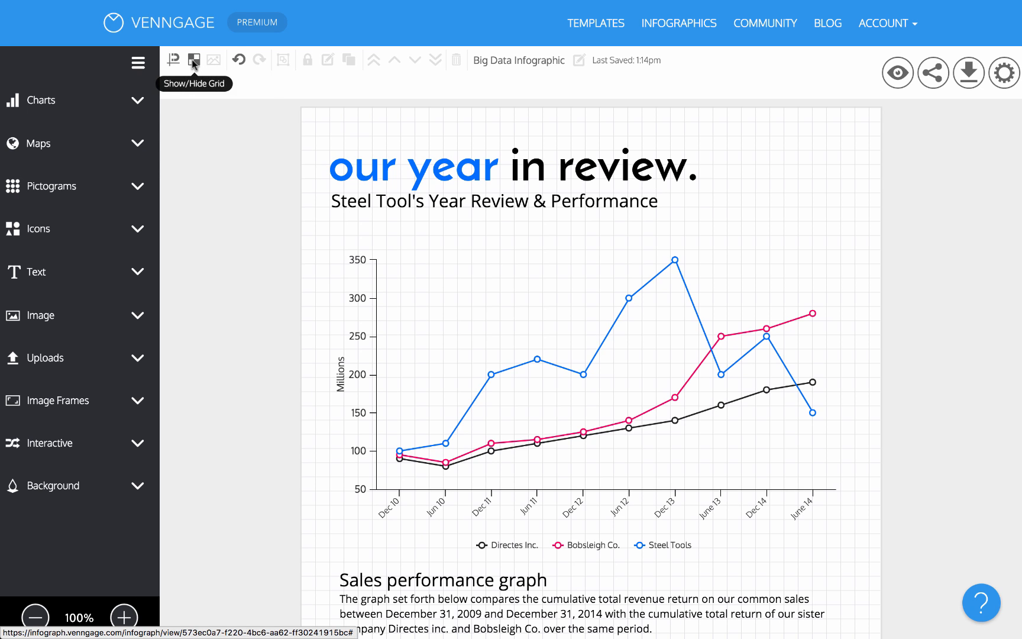
pyautogui.click(347, 133)
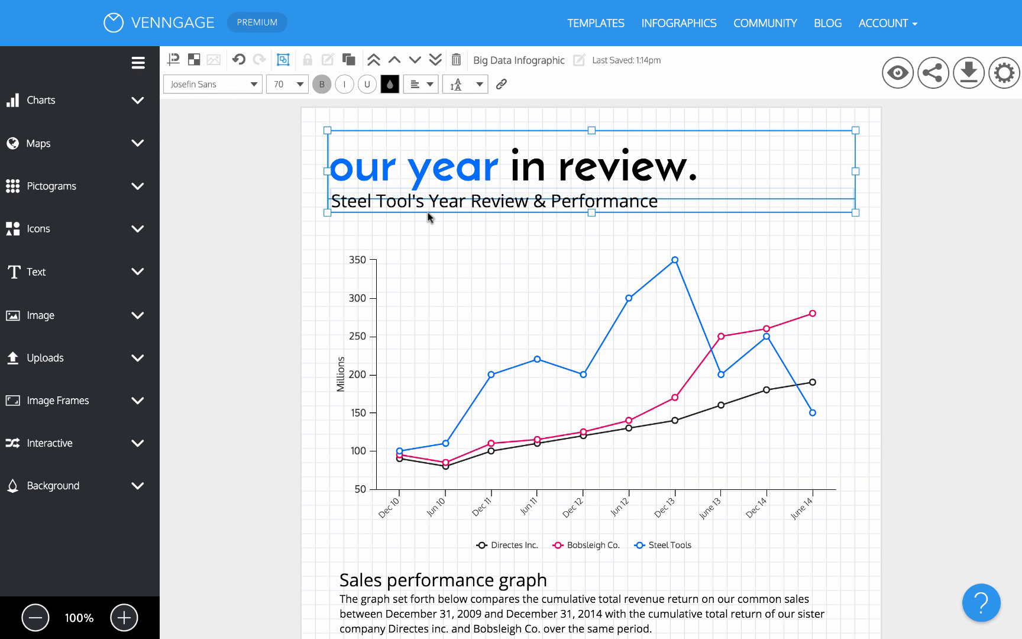
pyautogui.click(196, 61)
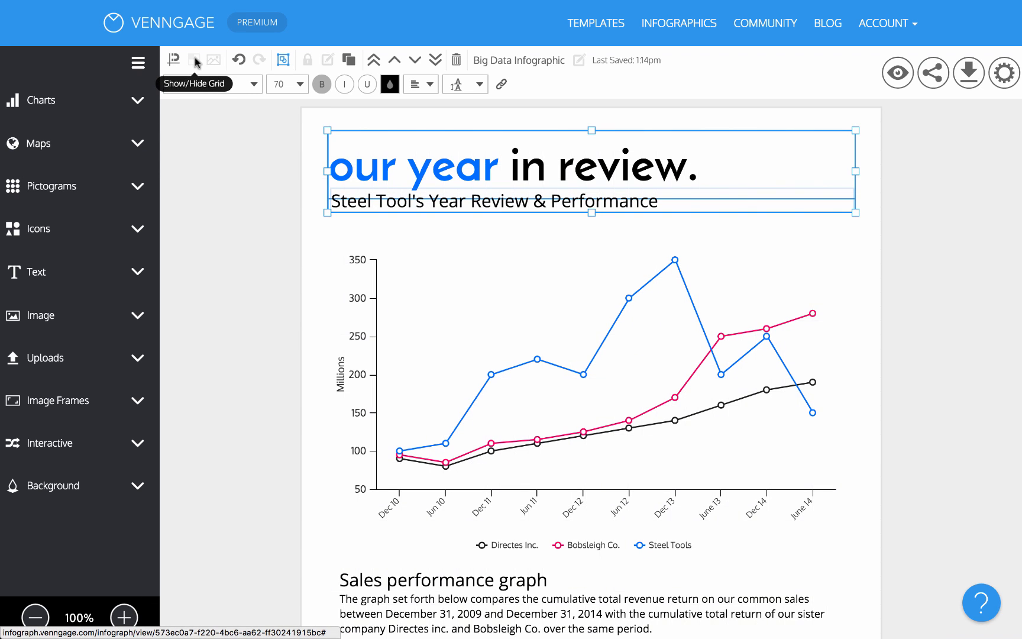
pyautogui.click(196, 61)
pyautogui.click(196, 62)
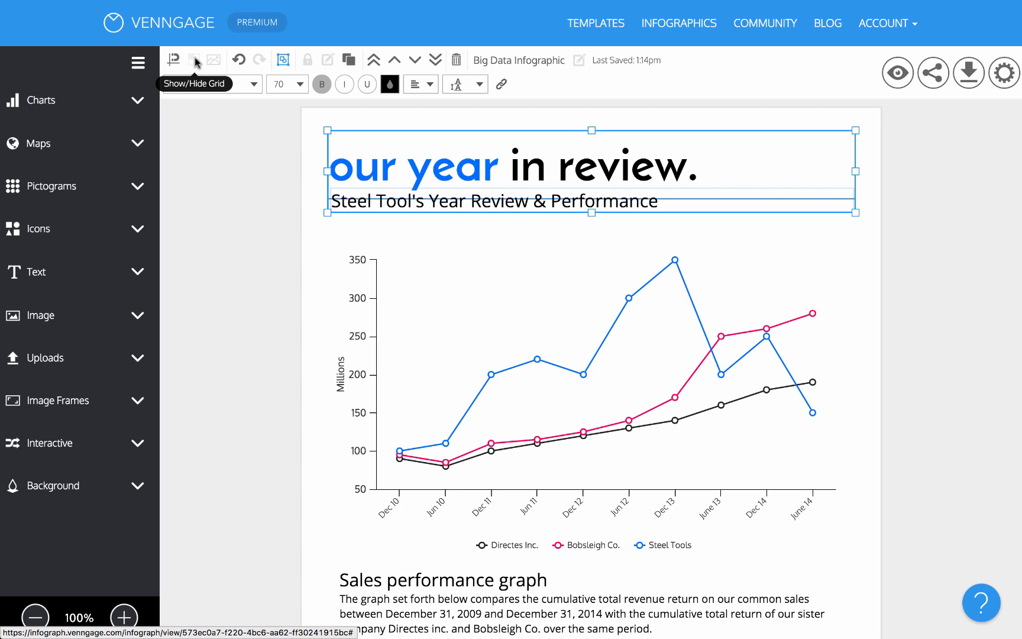
pyautogui.click(196, 61)
pyautogui.click(317, 202)
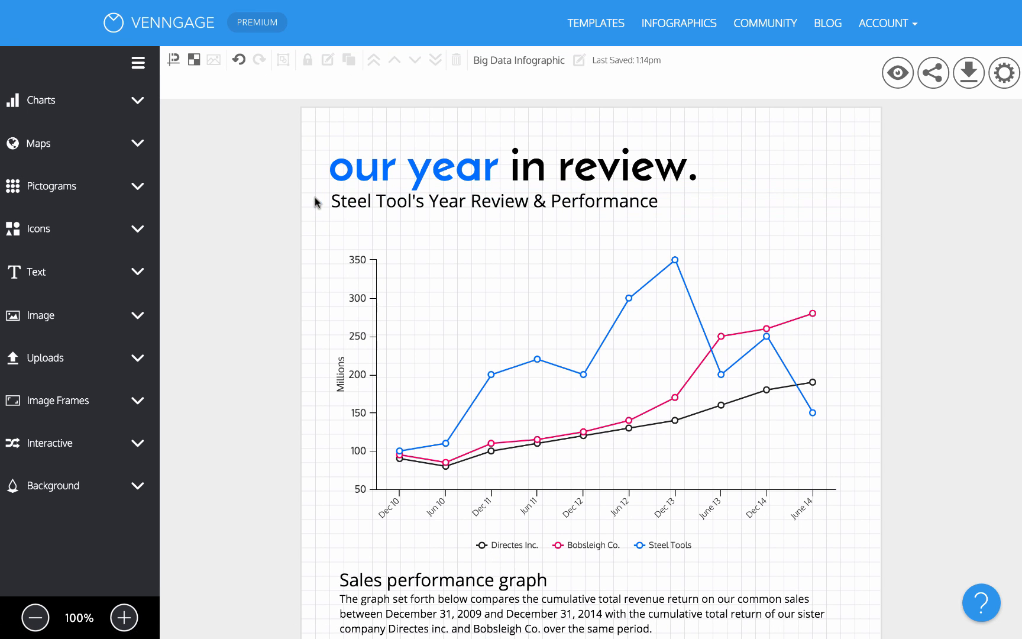
# - Shift the grouped heading and subtitle slightly up and to the left, and deselect the group
pyautogui.click(435, 178)
pyautogui.moveTo(472, 173); pyautogui.dragTo(427, 172)
pyautogui.click(270, 311)
pyautogui.click(246, 328)
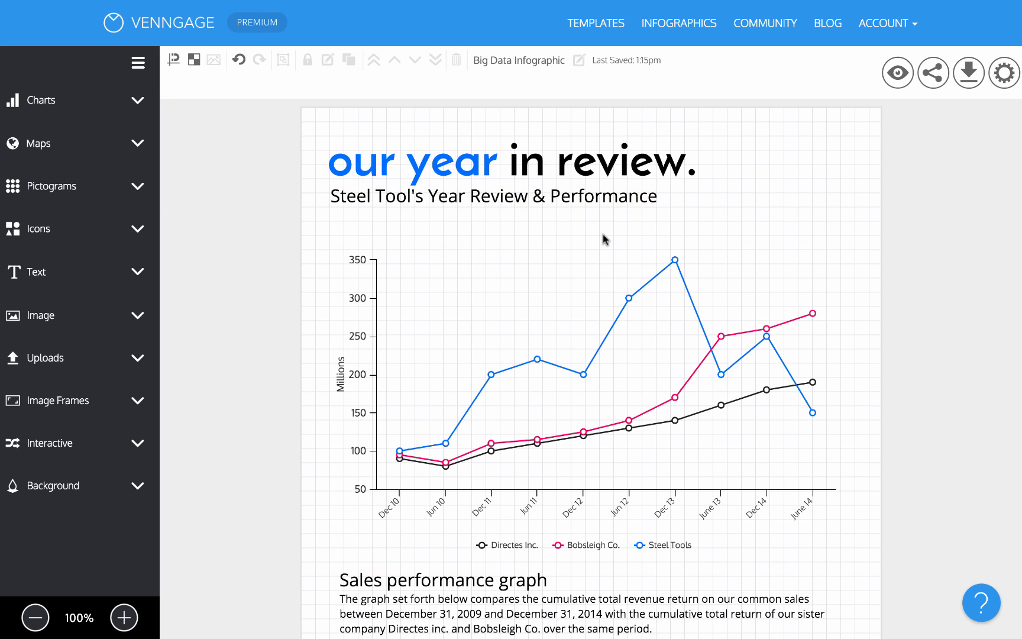
# - Replace the heading "our year in review." with "Big Data" in quotation marks
pyautogui.click(640, 158)
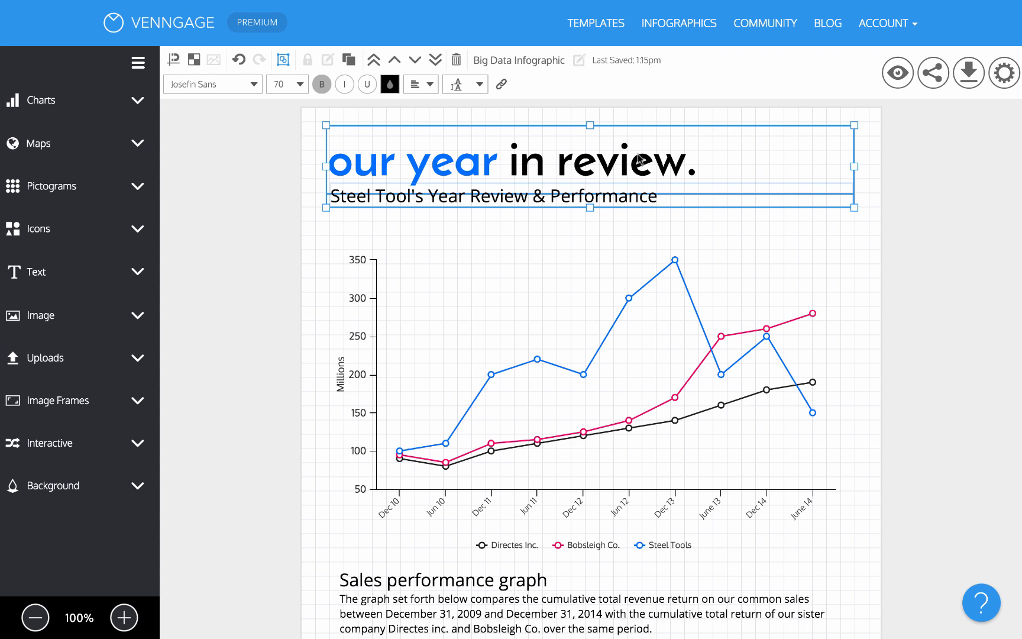
pyautogui.doubleClick(637, 154)
pyautogui.write('"')
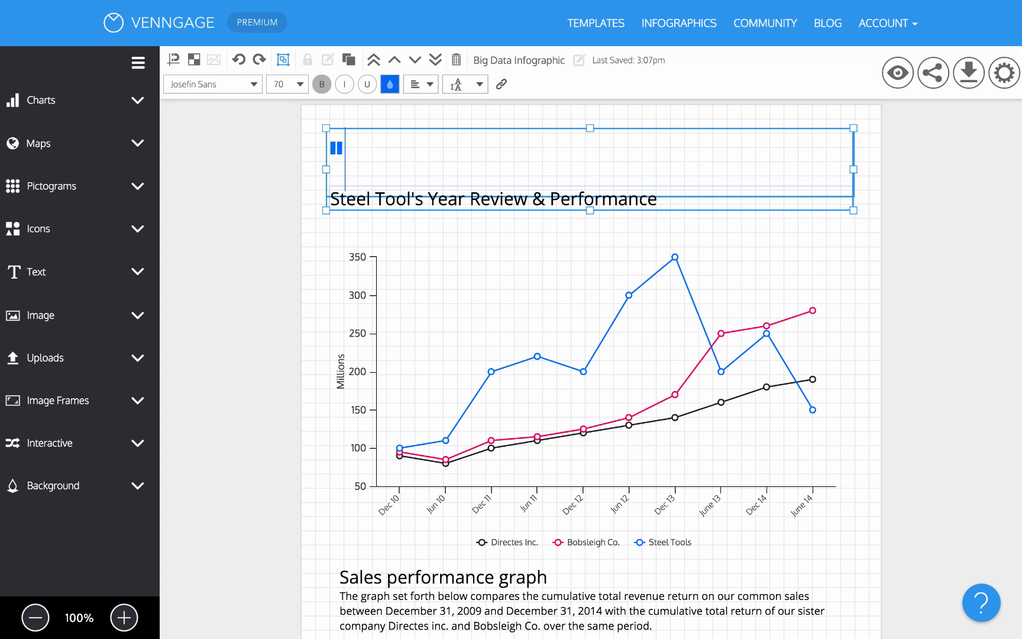
pyautogui.write('Big Data"')
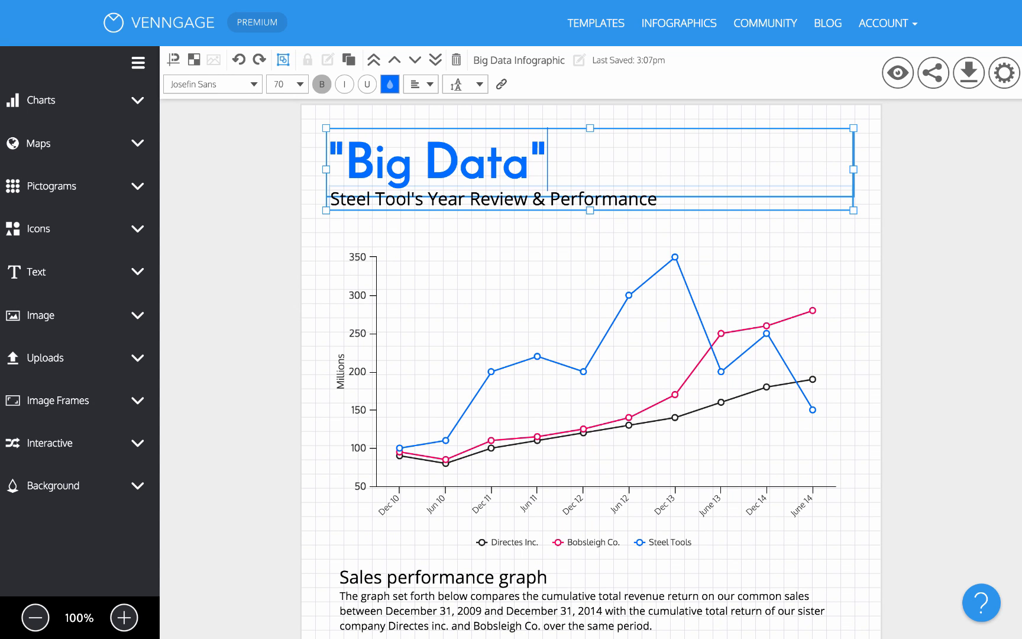
pyautogui.click(656, 254)
# - Replace the subtitle under the heading with "Birth and (Reported) Death of a Buzzword"
pyautogui.click(629, 201)
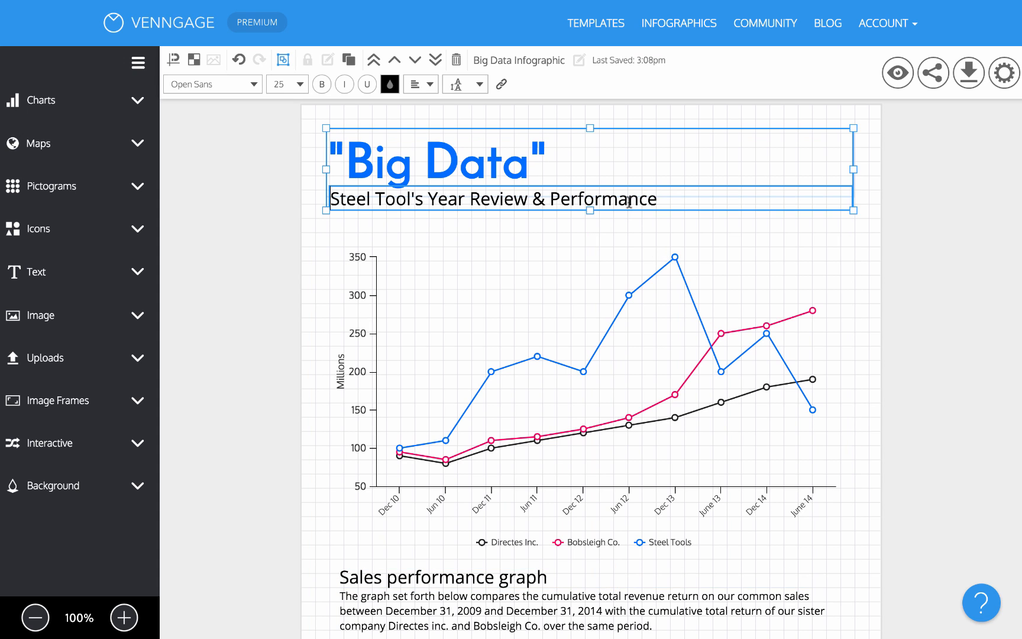
pyautogui.tripleClick(629, 201)
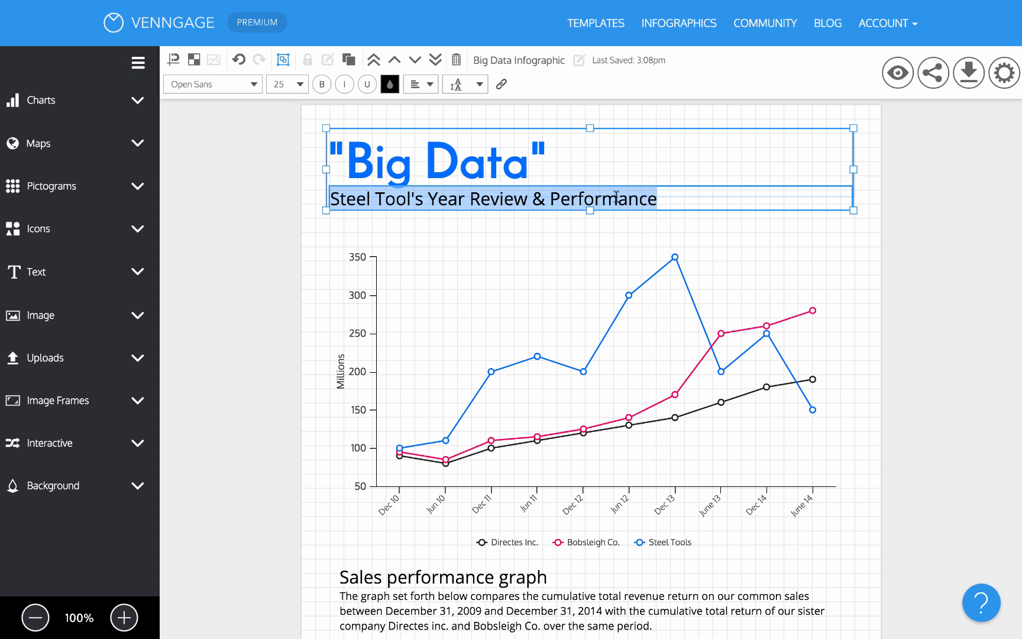
pyautogui.write('Birth and (Reported) Death of a Buzzword')
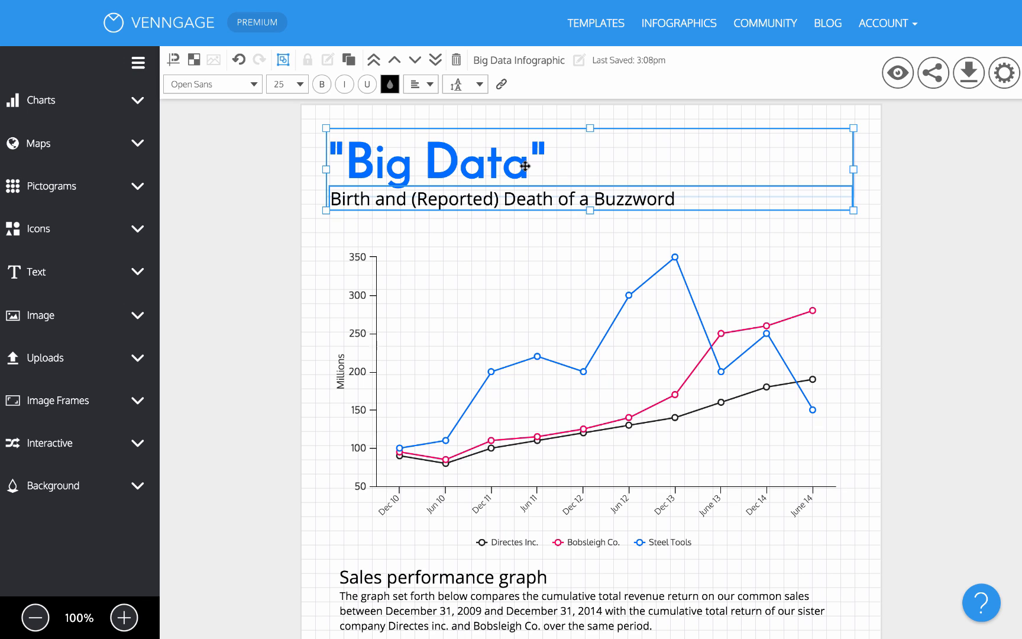
pyautogui.click(516, 240)
pyautogui.click(520, 228)
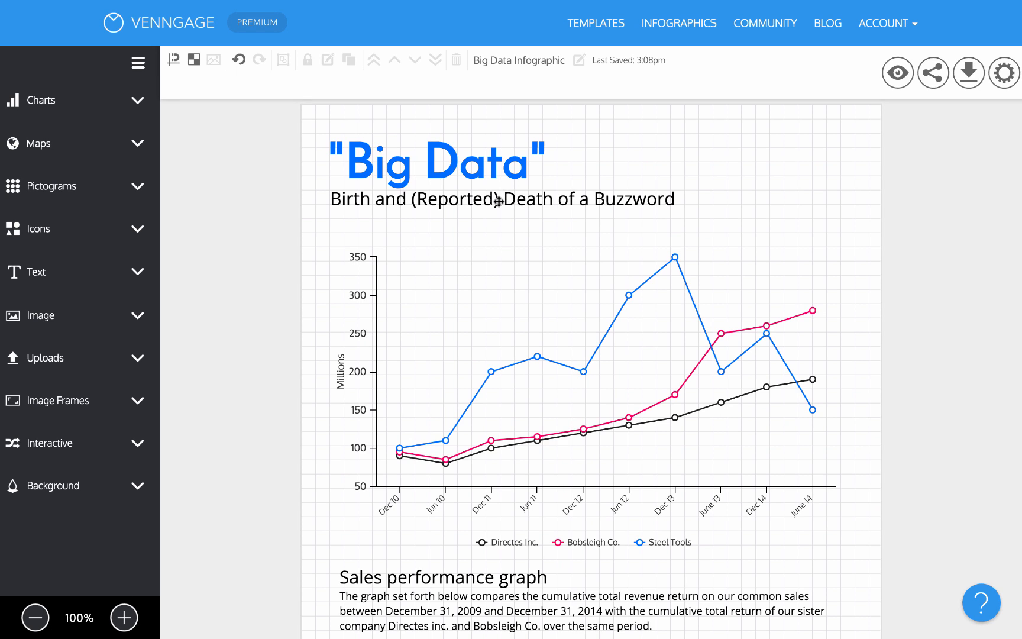
# - Change the font of the "Big Data" heading to Roboto Condensed
pyautogui.click(487, 170)
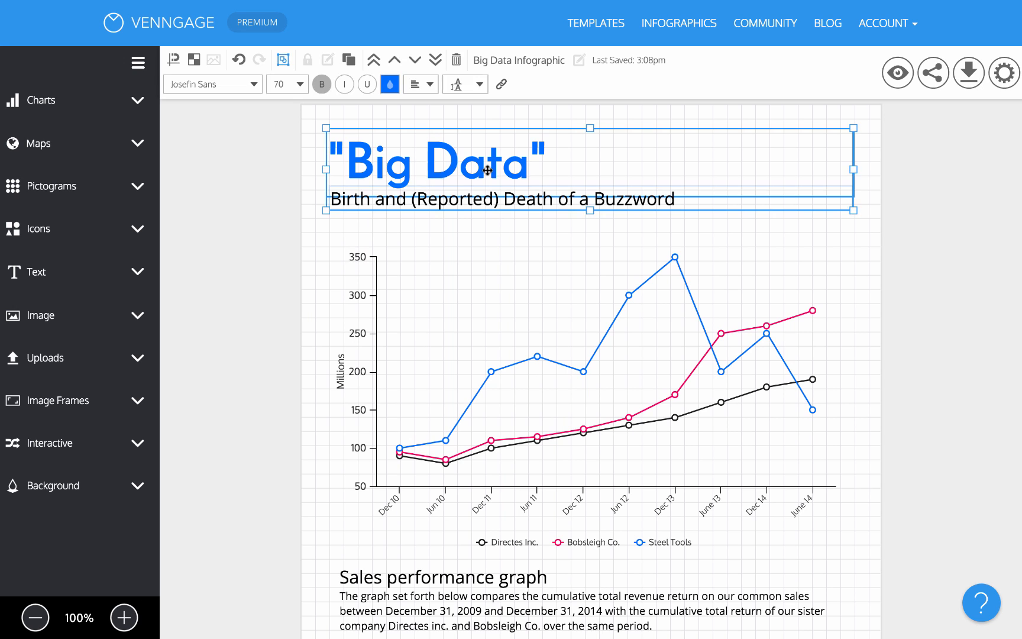
pyautogui.tripleClick(500, 160)
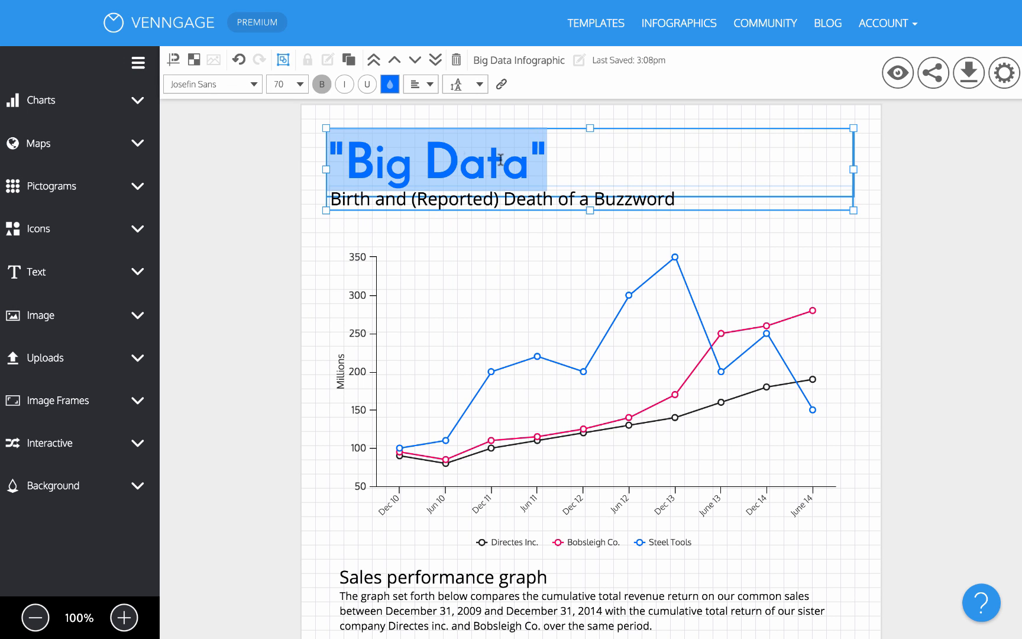
pyautogui.click(244, 85)
pyautogui.scroll(-6, 222, 168)
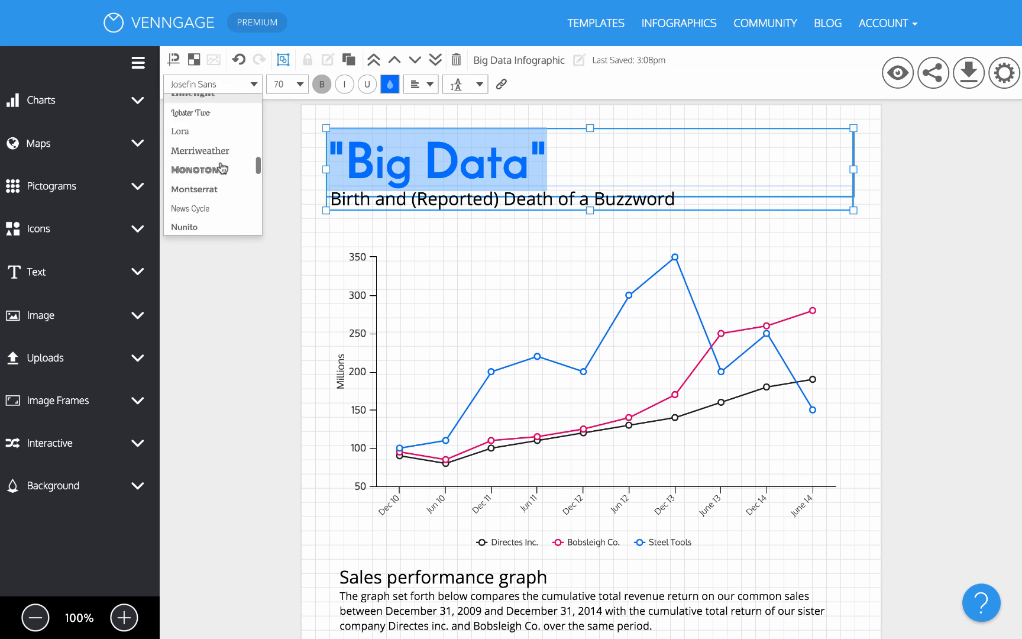
pyautogui.scroll(-3, 222, 169)
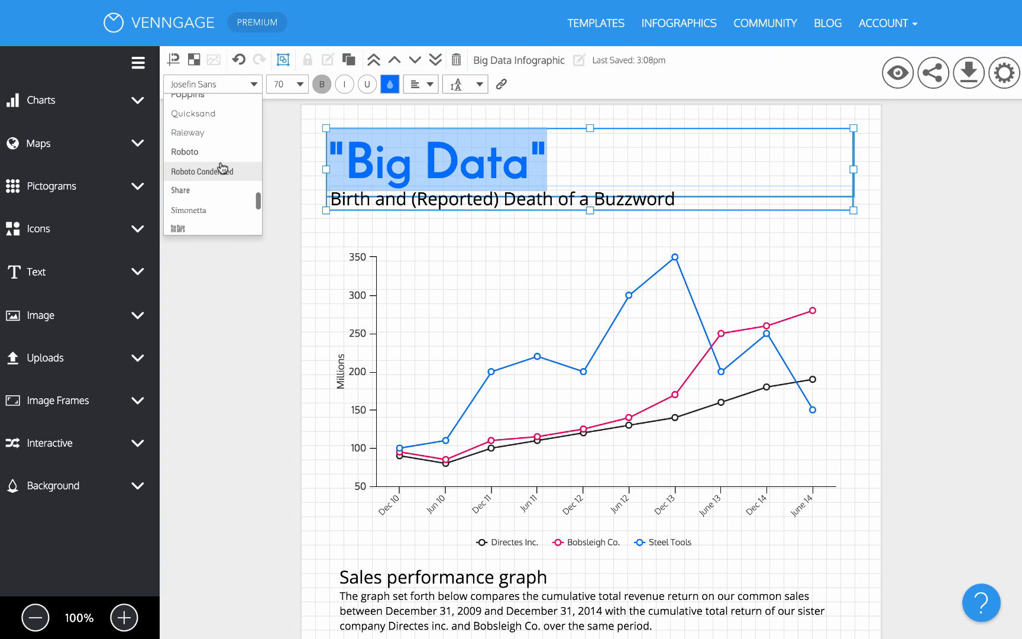
pyautogui.click(210, 170)
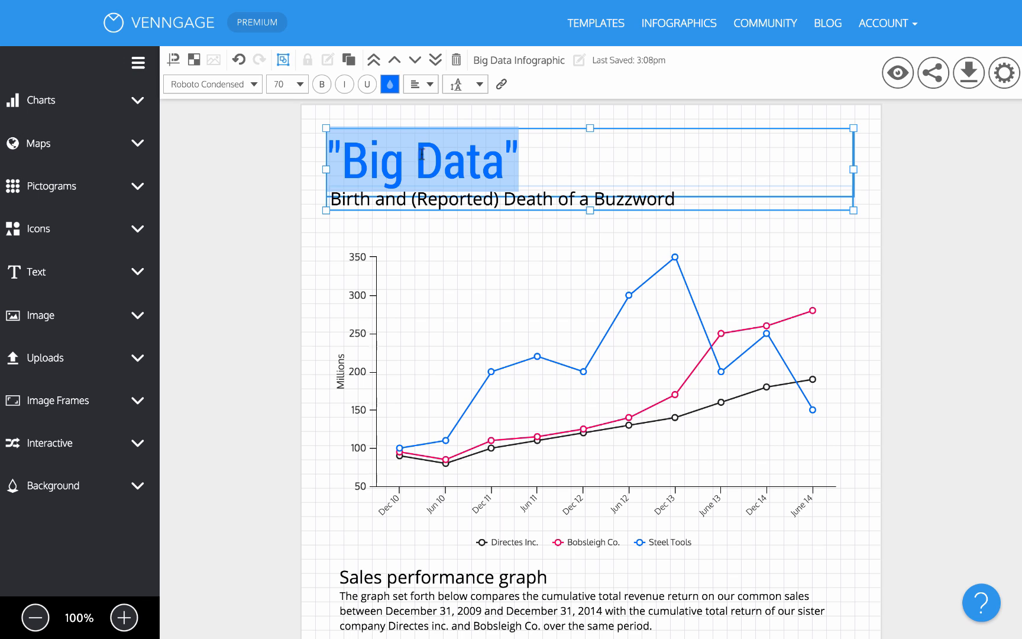
# - Change the subtitle's font to News Cycle and deselect the heading group
pyautogui.click(427, 199)
pyautogui.click(216, 84)
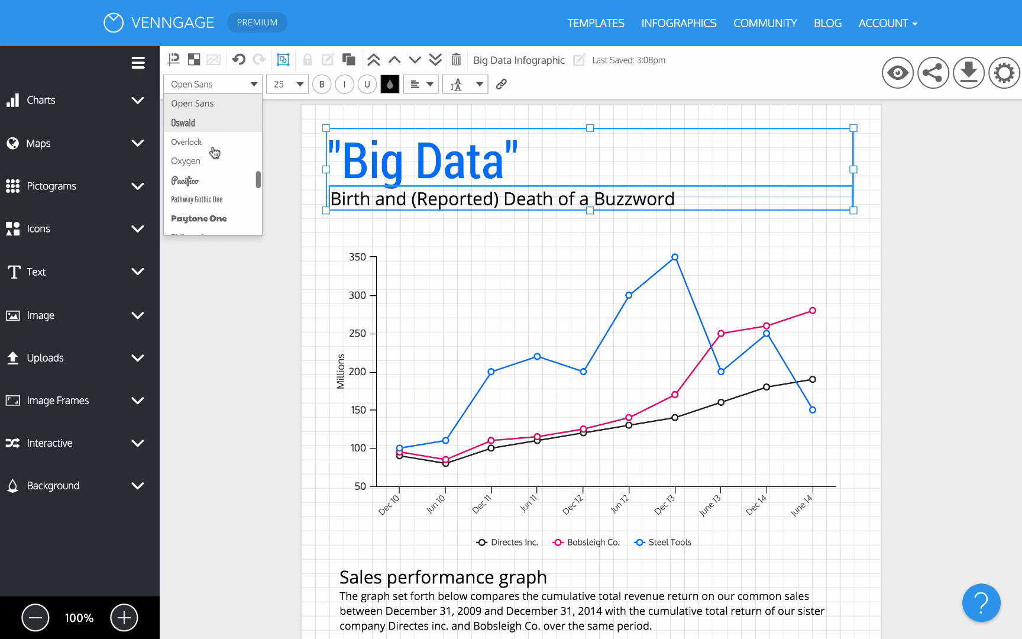
pyautogui.scroll(2, 215, 165)
pyautogui.scroll(2, 217, 171)
pyautogui.click(213, 201)
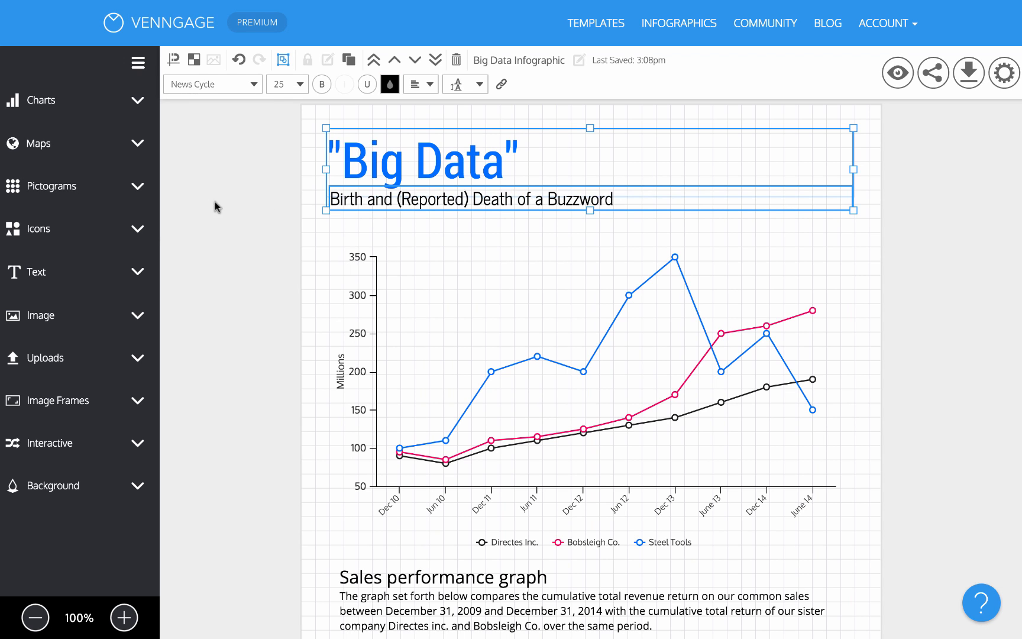
pyautogui.click(418, 234)
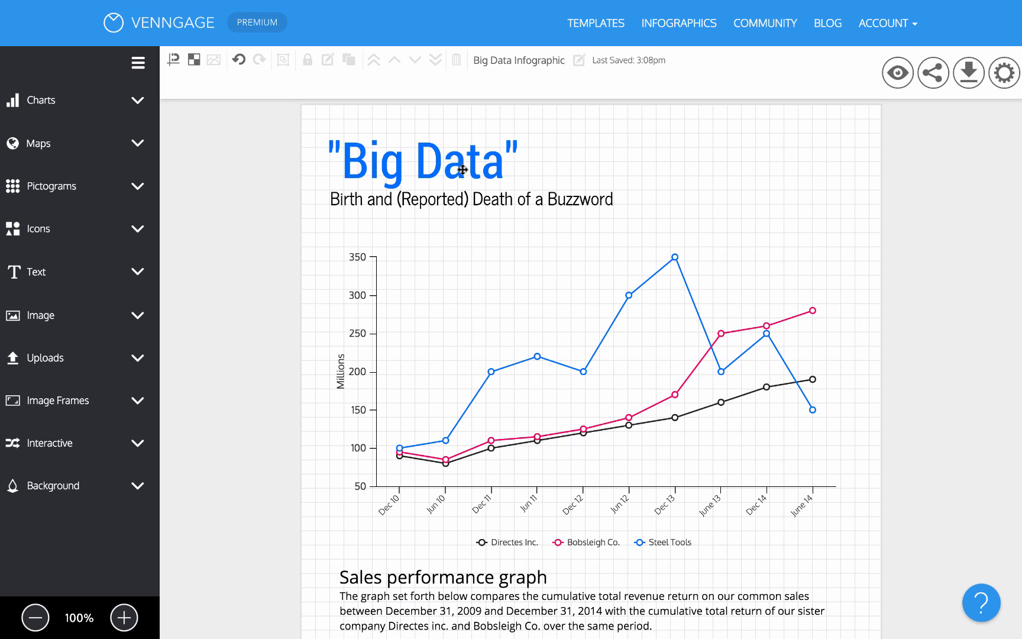
# - Set the "Big Data" heading's colour to dark grey #3A3A3A and save that colour as a new swatch
pyautogui.click(460, 160)
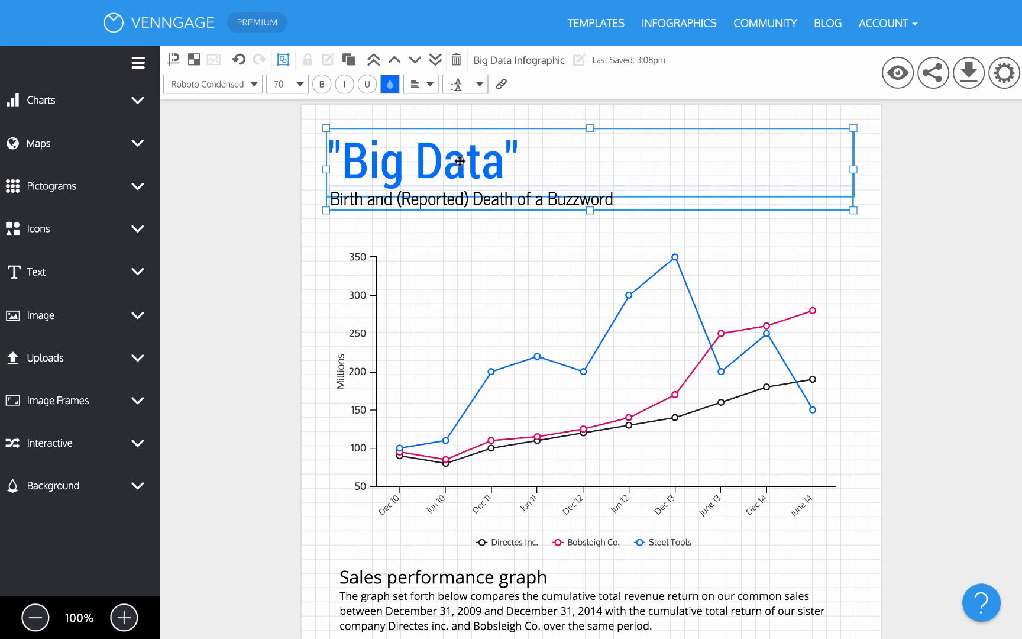
pyautogui.click(390, 86)
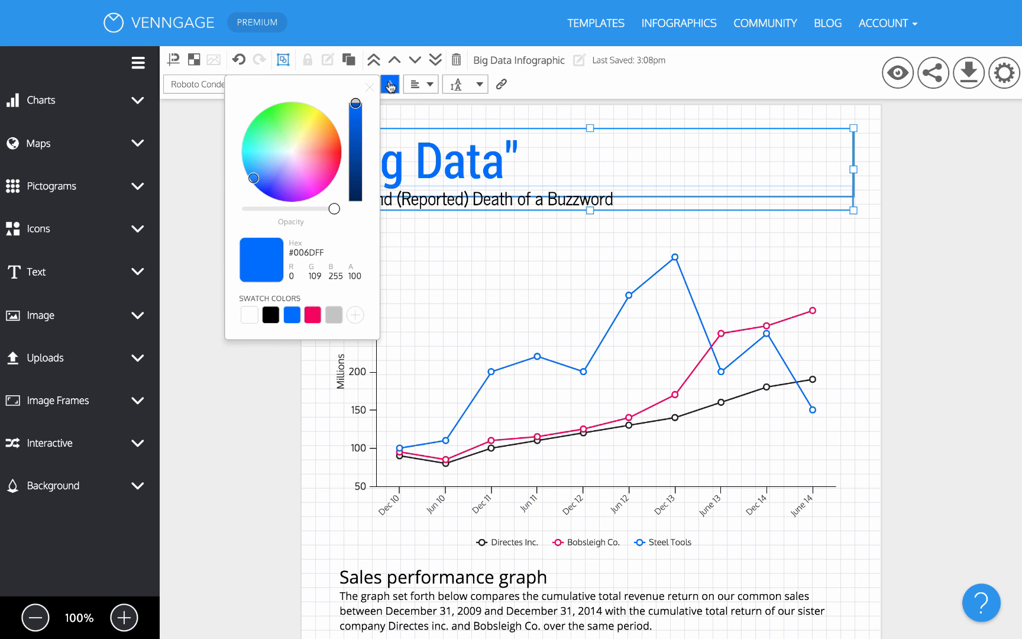
pyautogui.click(249, 315)
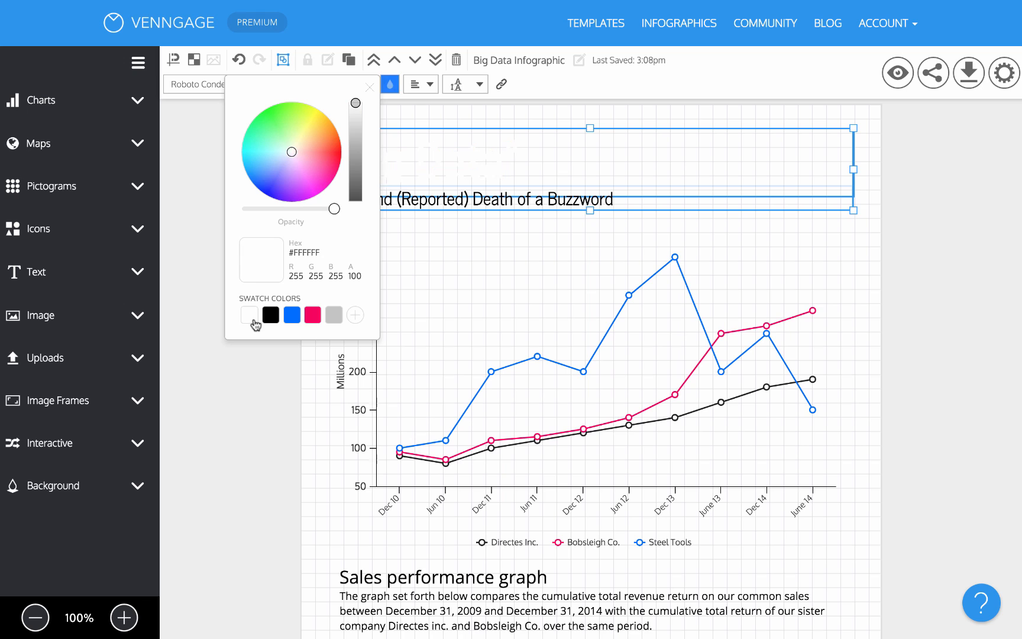
pyautogui.click(311, 131)
pyautogui.click(287, 129)
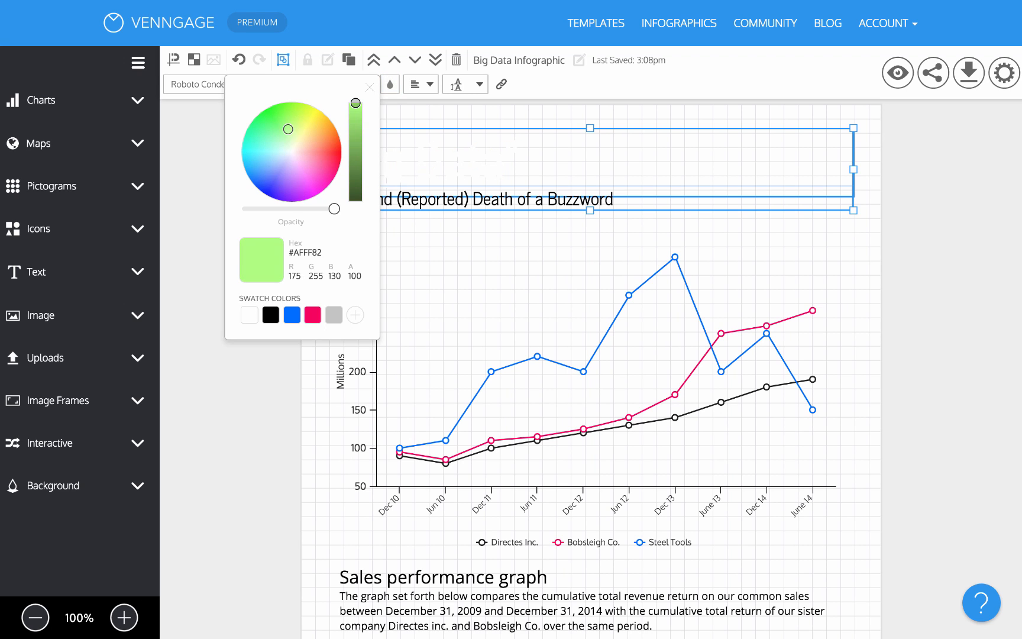
pyautogui.click(318, 146)
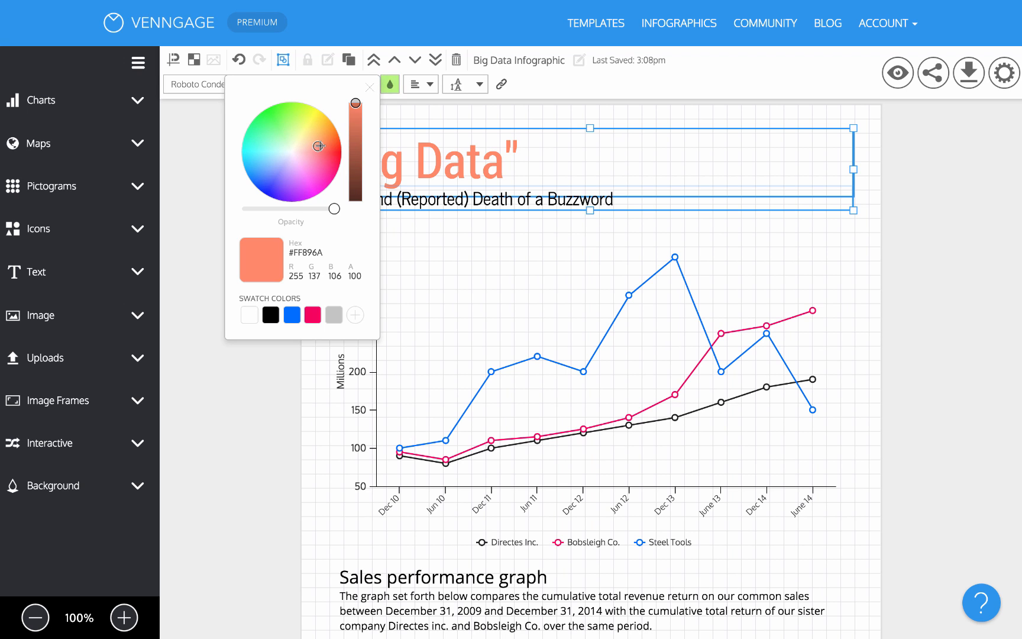
pyautogui.click(250, 316)
pyautogui.moveTo(356, 103); pyautogui.dragTo(355, 178)
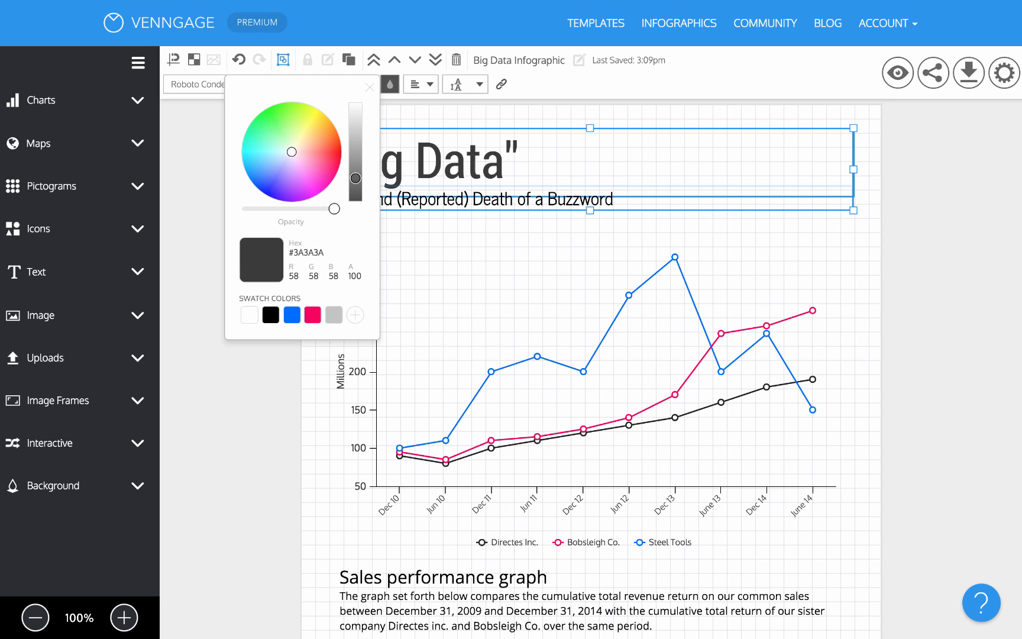
pyautogui.click(355, 315)
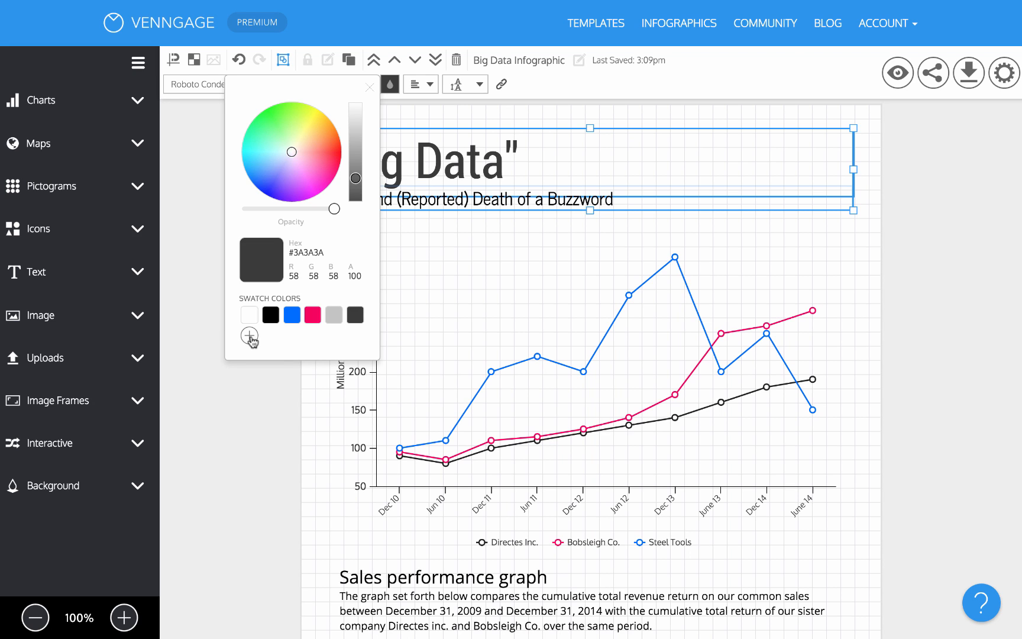
# - Recolour the "Big Data" heading orange #FF4F0C and save that orange as a new swatch, replacing the first orange swatch
pyautogui.moveTo(320, 143); pyautogui.dragTo(358, 99)
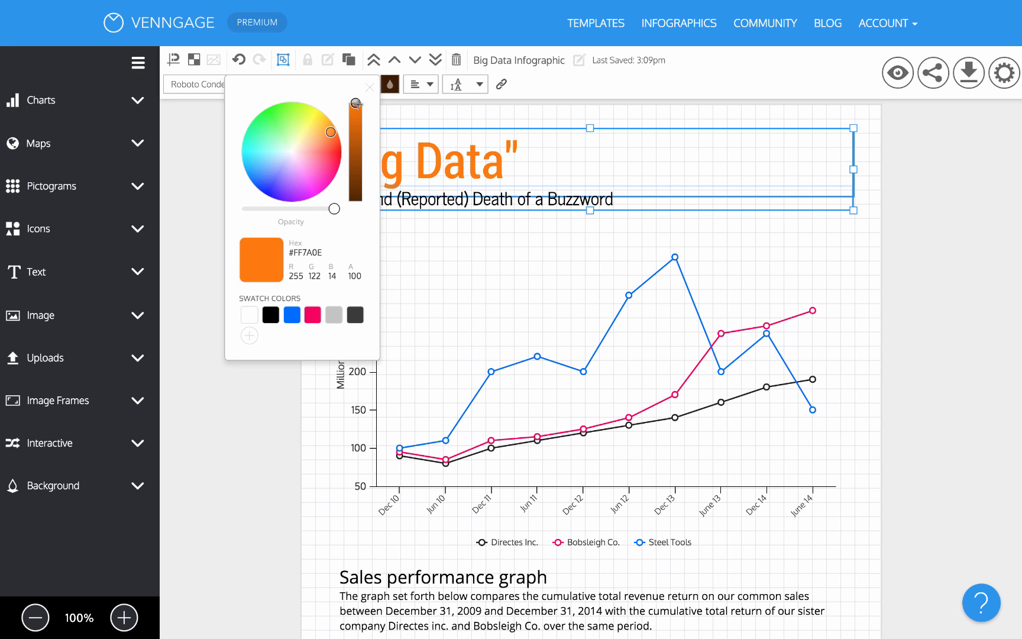
pyautogui.click(249, 335)
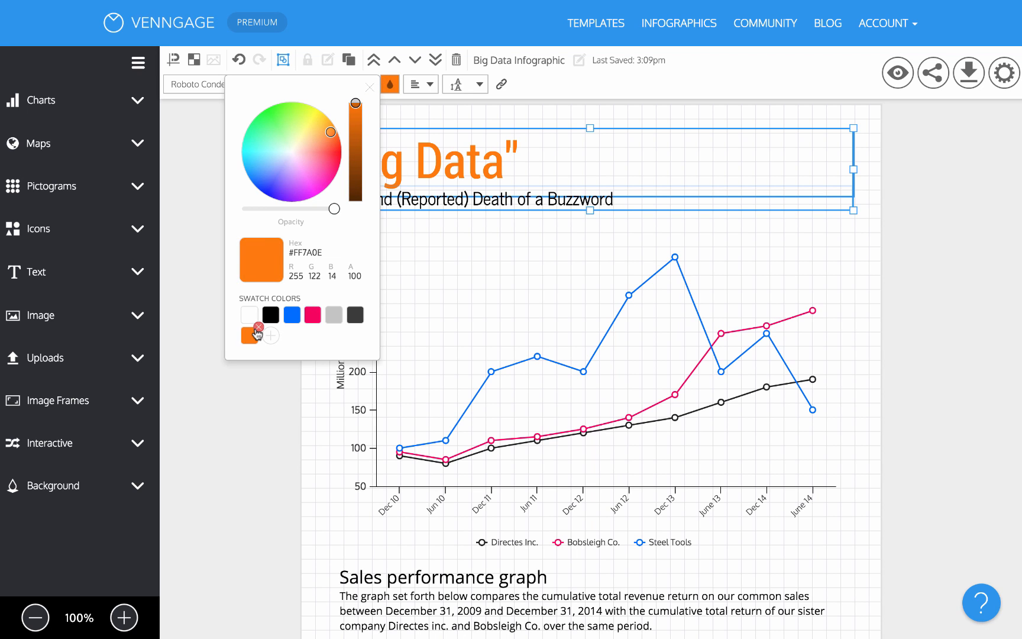
pyautogui.click(258, 326)
pyautogui.click(334, 138)
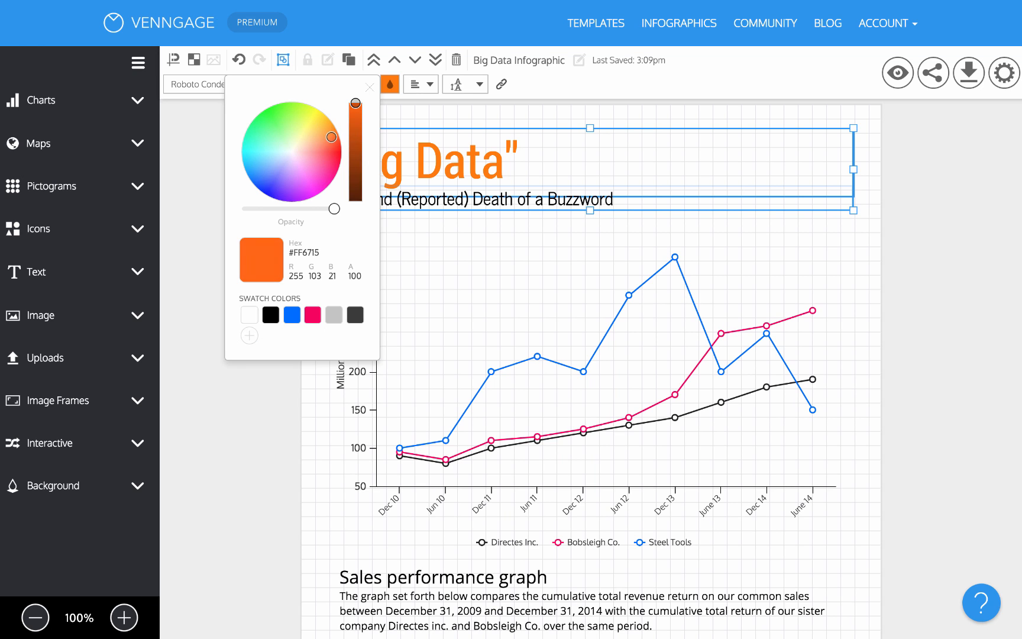
pyautogui.click(249, 335)
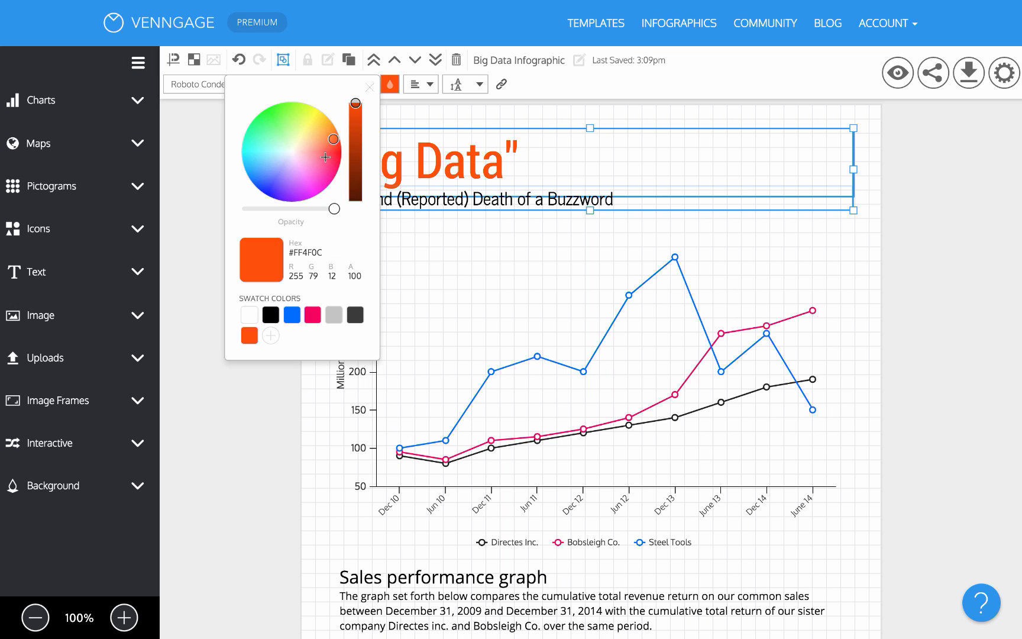
# - Recolour the "Big Data" heading dark purple #3D0C54, save that colour as a swatch and deselect the heading
pyautogui.moveTo(326, 157); pyautogui.dragTo(298, 190)
pyautogui.click(356, 168)
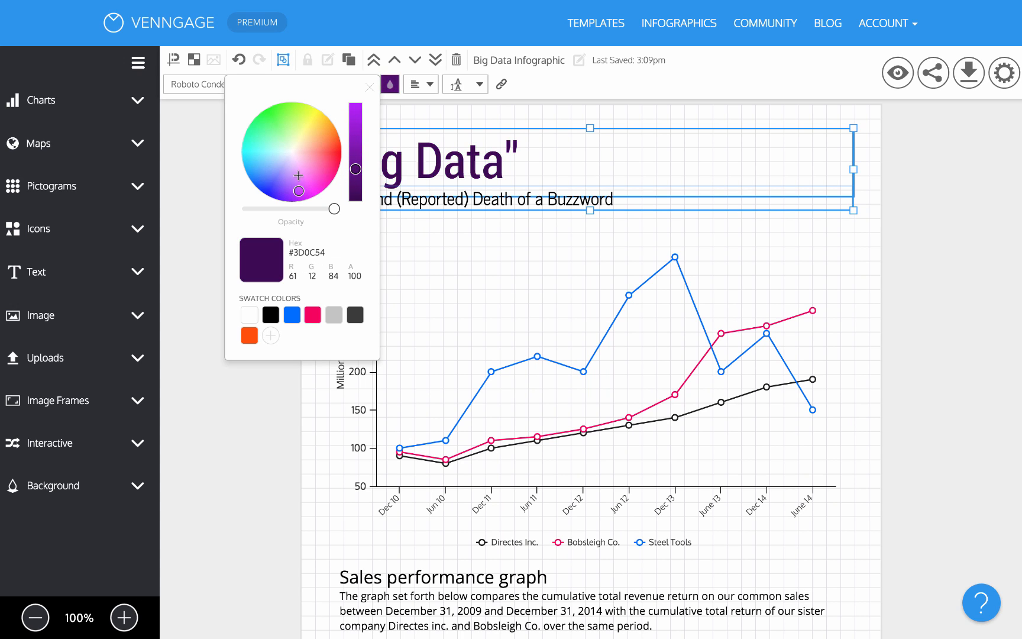
pyautogui.click(271, 335)
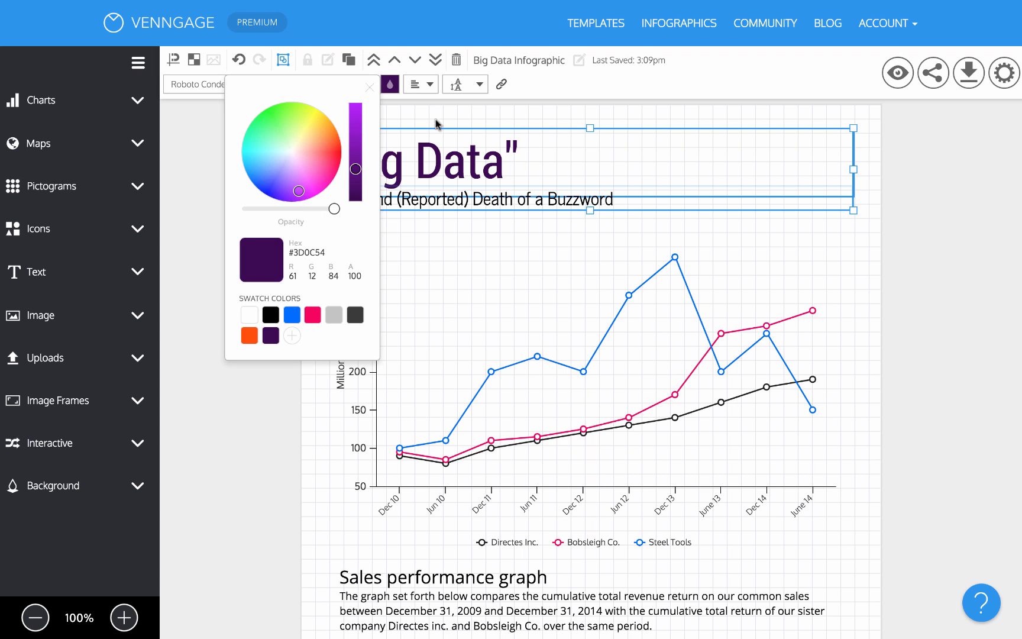
pyautogui.click(371, 91)
pyautogui.click(897, 234)
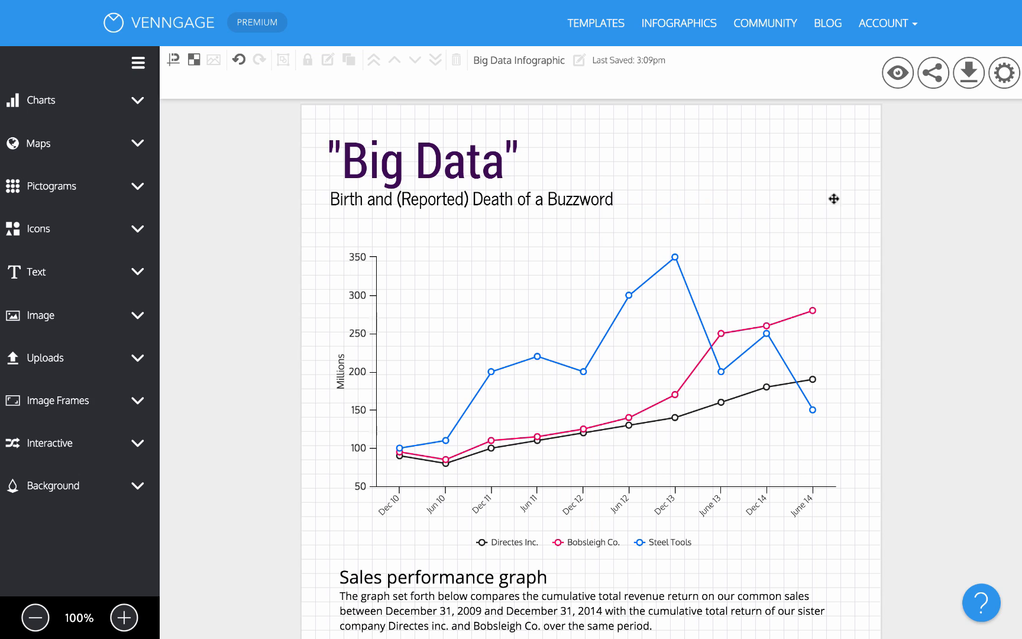
# - Apply bold and italic to the "Big Data" heading and open its font size choices
pyautogui.click(415, 156)
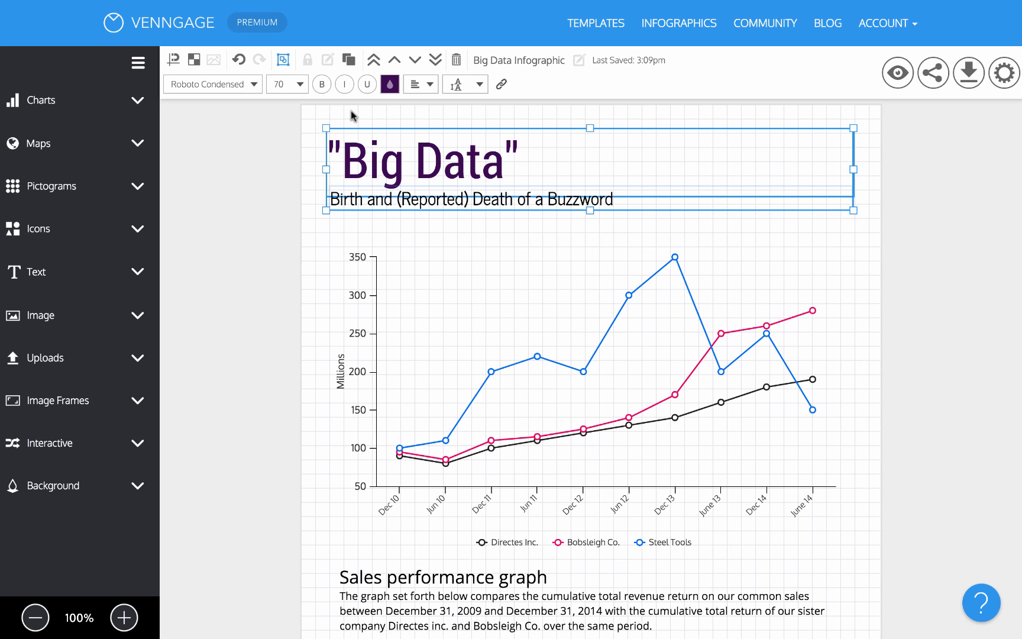
pyautogui.click(321, 84)
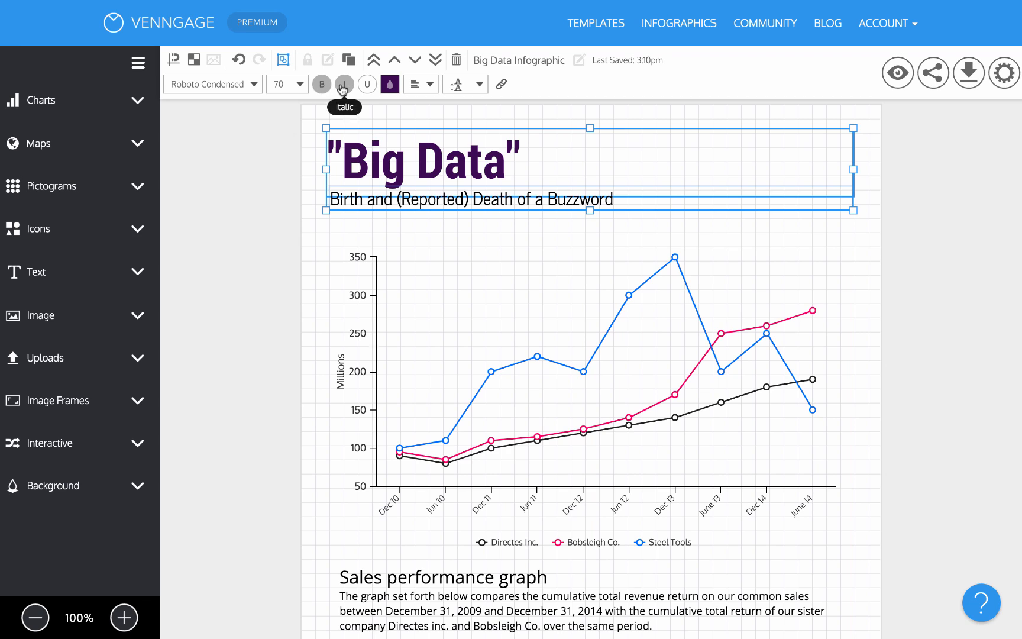
pyautogui.click(344, 83)
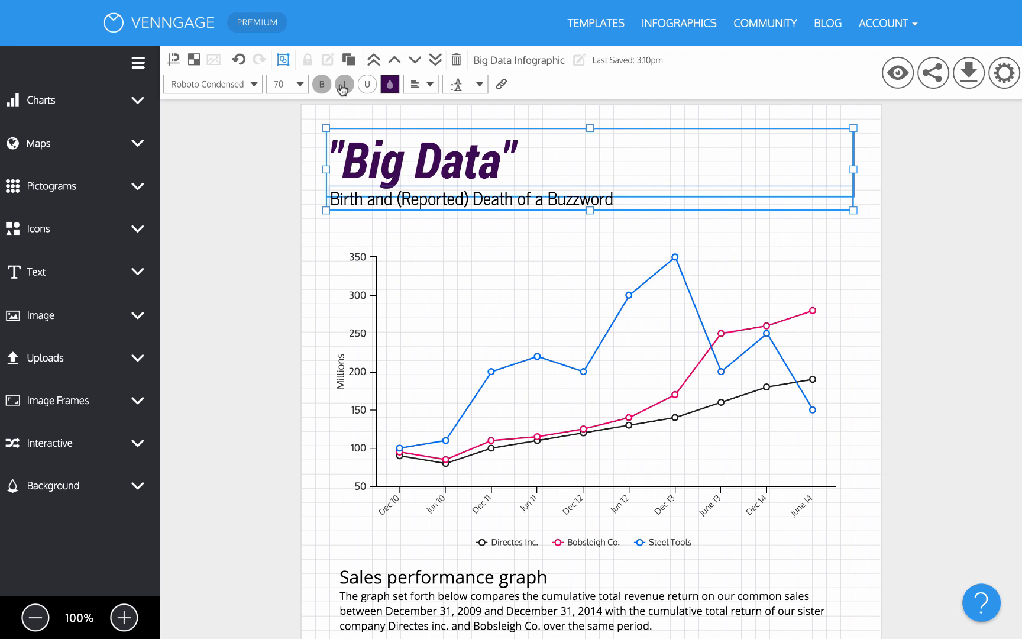
pyautogui.click(286, 87)
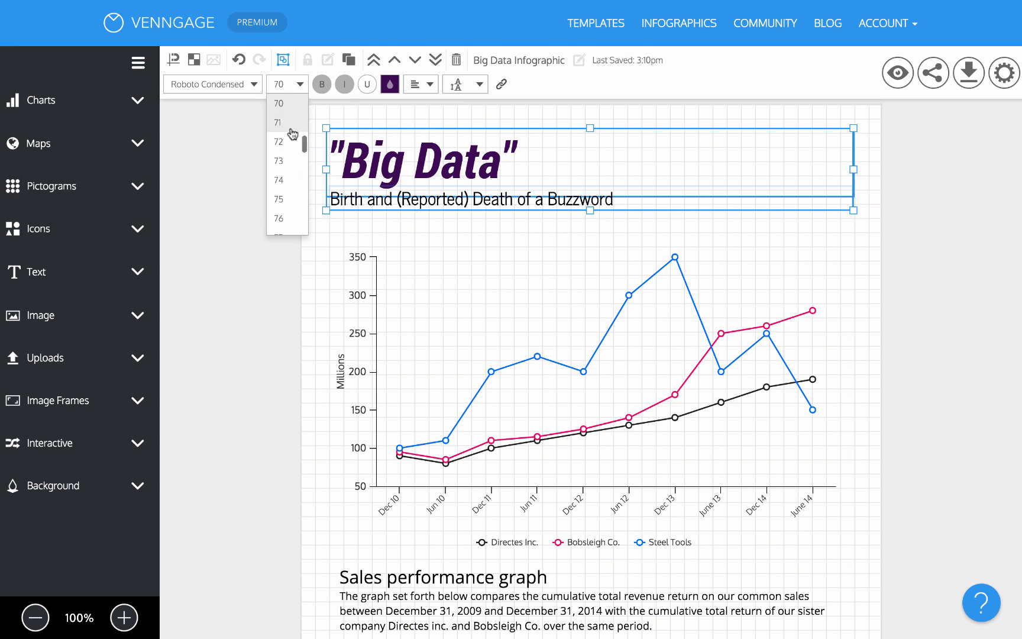
# - Try centre alignment on the "Big Data" heading and return it to left alignment
pyautogui.click(429, 87)
pyautogui.click(424, 121)
pyautogui.click(424, 86)
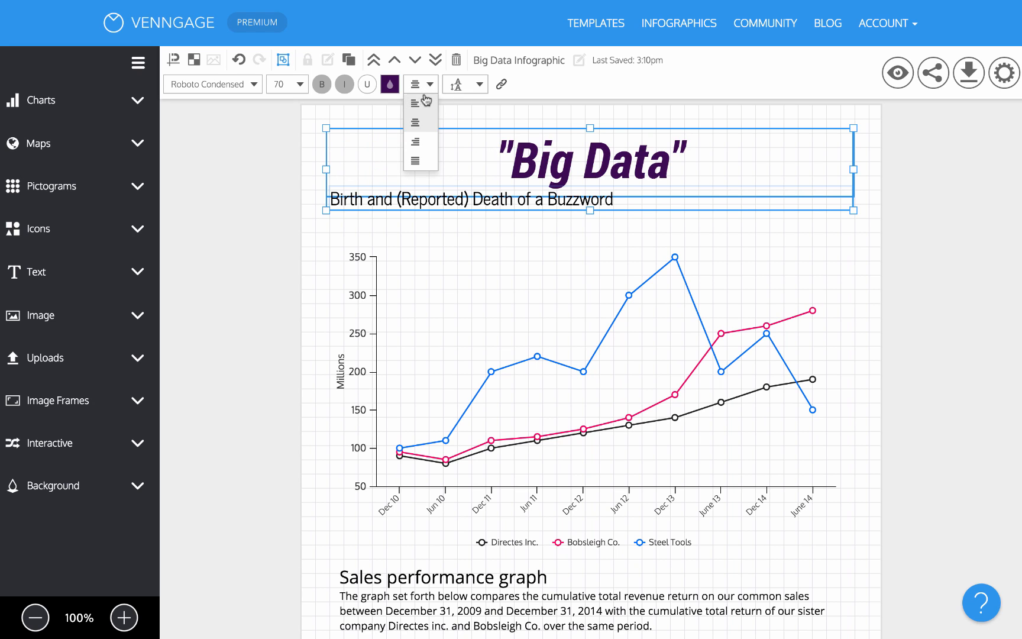
pyautogui.click(416, 102)
# - Remove the italic and bold styling from the "Big Data" heading and deselect it
pyautogui.click(344, 84)
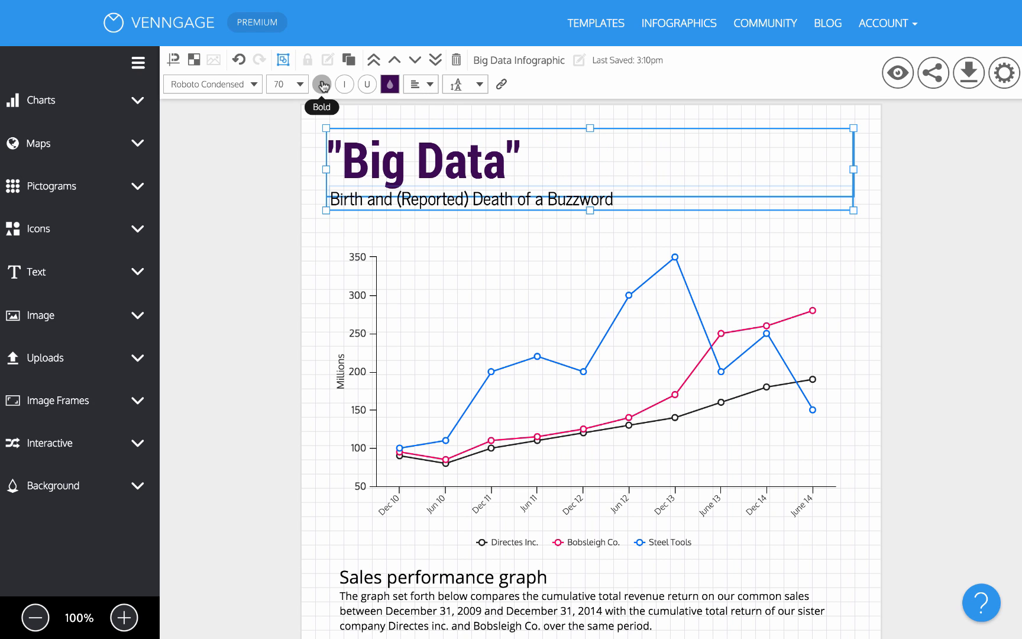
pyautogui.click(323, 85)
pyautogui.click(292, 177)
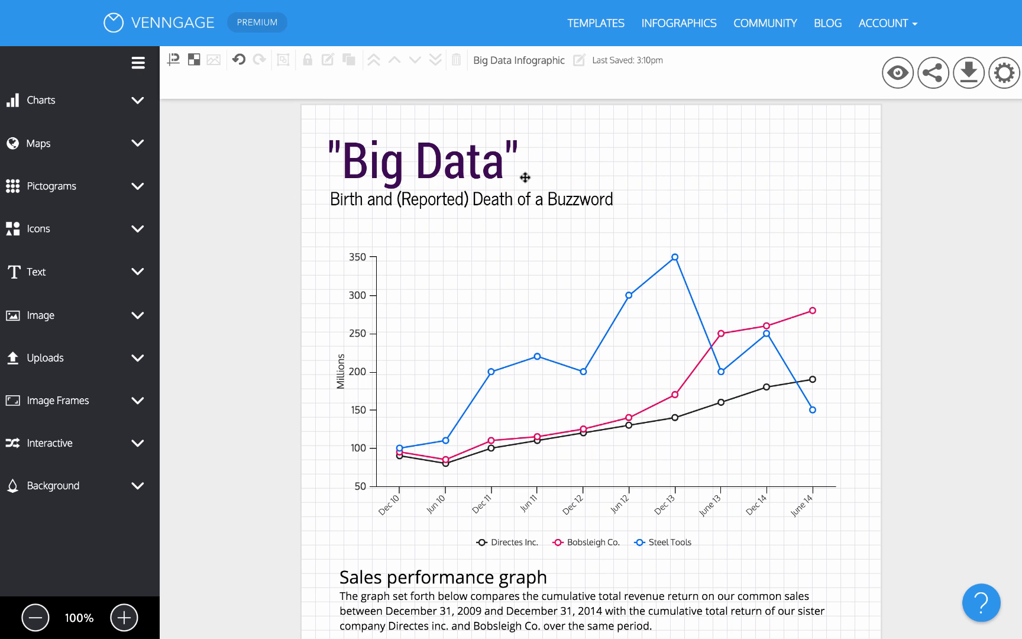
# - Try moving the heading and subtitle group down and to the right, and undo the move
pyautogui.moveTo(482, 176); pyautogui.dragTo(574, 206)
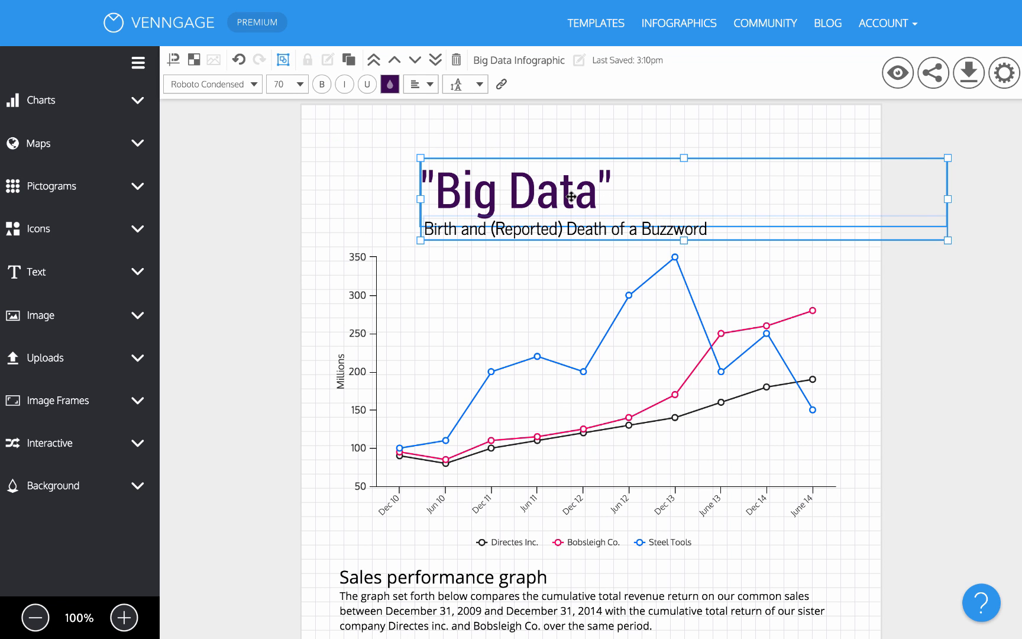
pyautogui.click(240, 59)
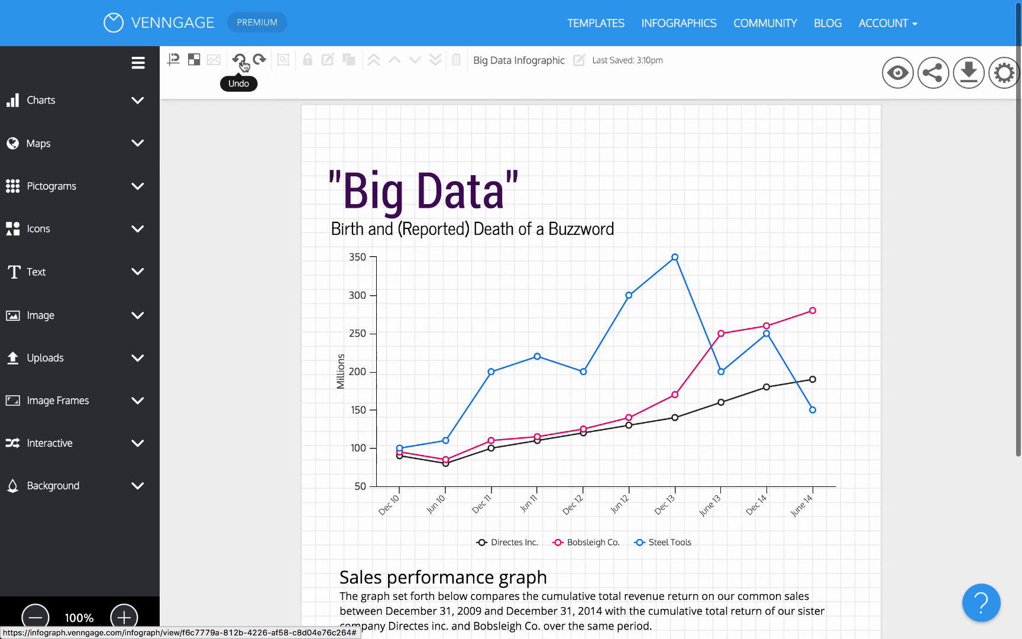
pyautogui.click(240, 61)
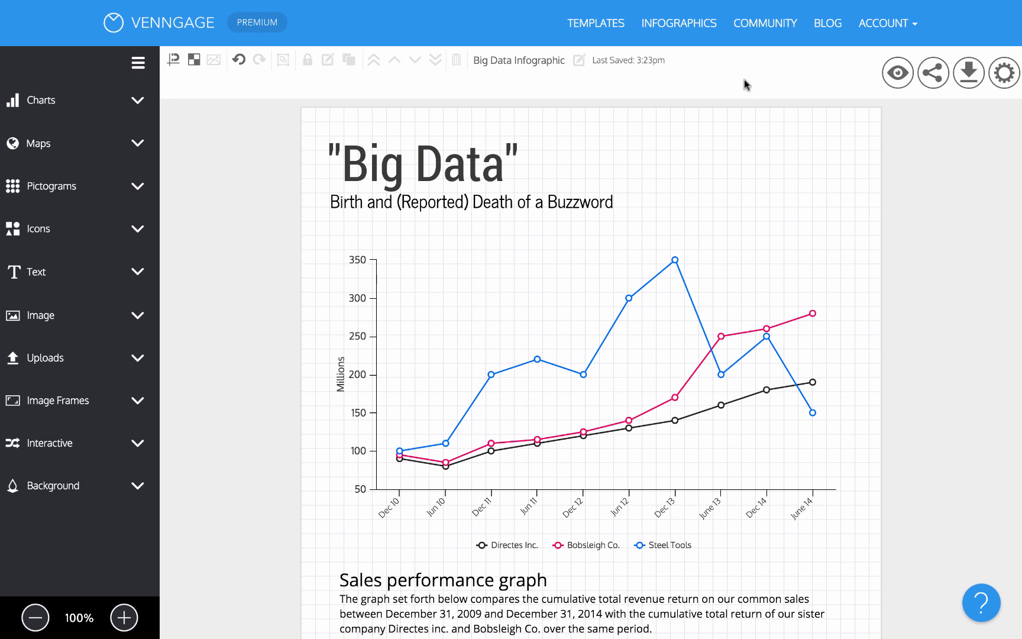
# - Try a light green #AEFFA4 canvas background and restore it to white #FFFFFF
pyautogui.click(71, 488)
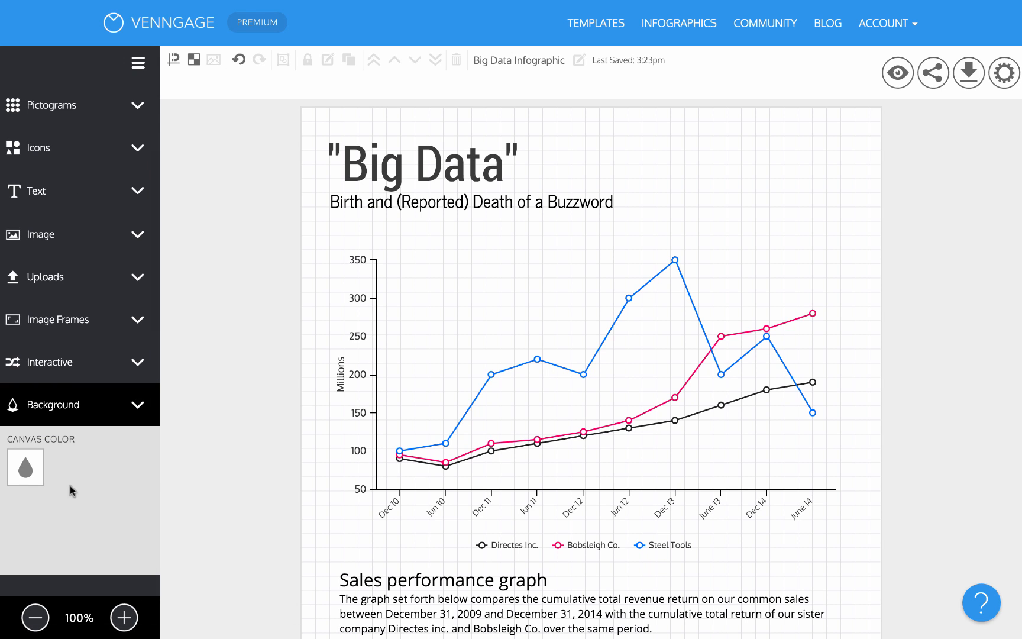
pyautogui.click(32, 479)
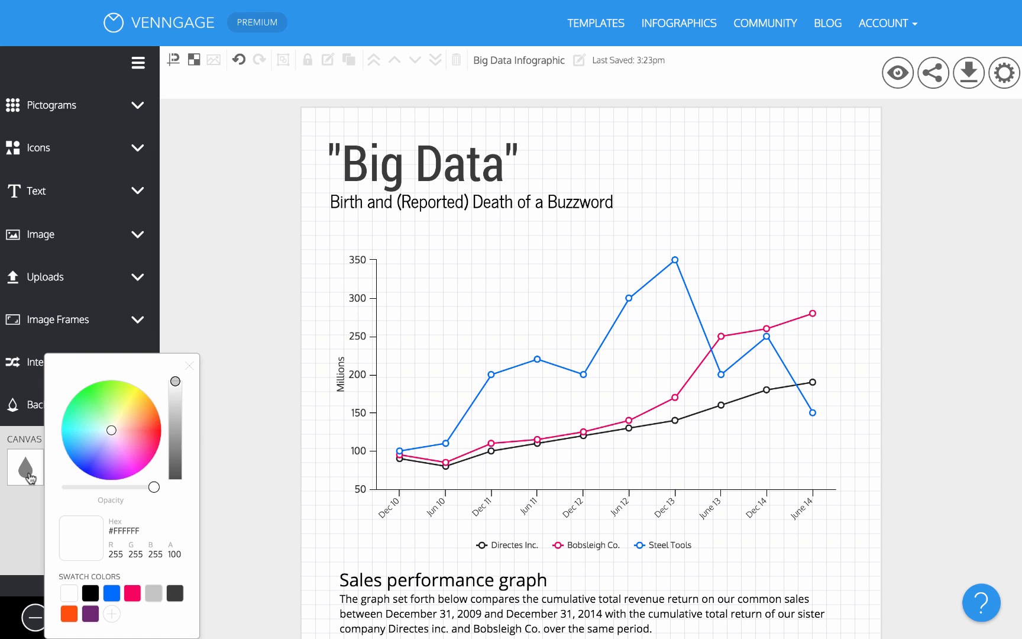
pyautogui.moveTo(151, 430)
pyautogui.mouseDown()
pyautogui.moveTo(155, 414)
pyautogui.moveTo(133, 401)
pyautogui.moveTo(105, 415)
pyautogui.mouseUp()
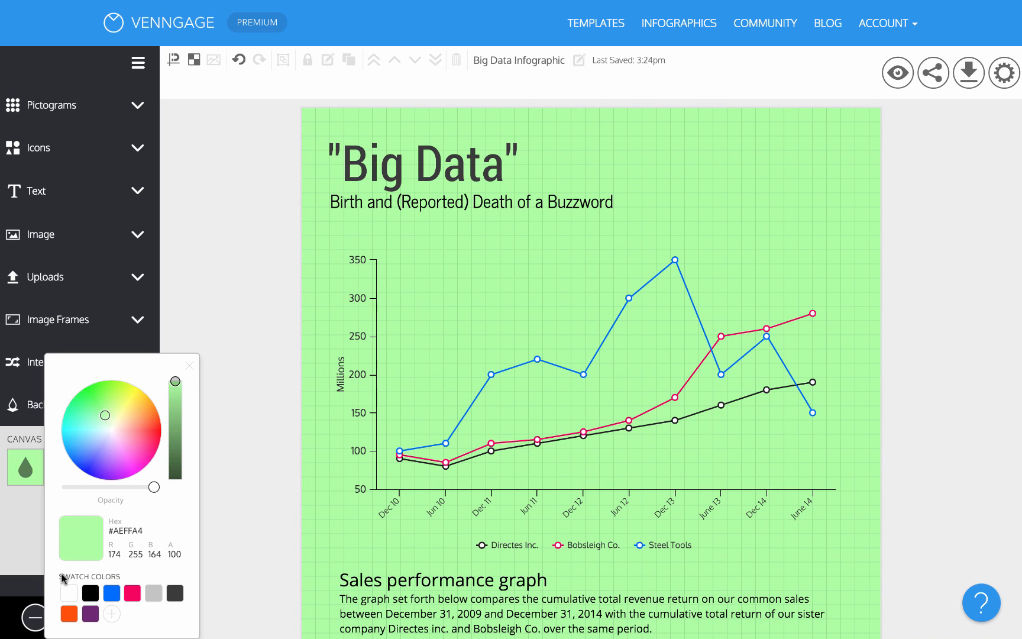
pyautogui.click(69, 593)
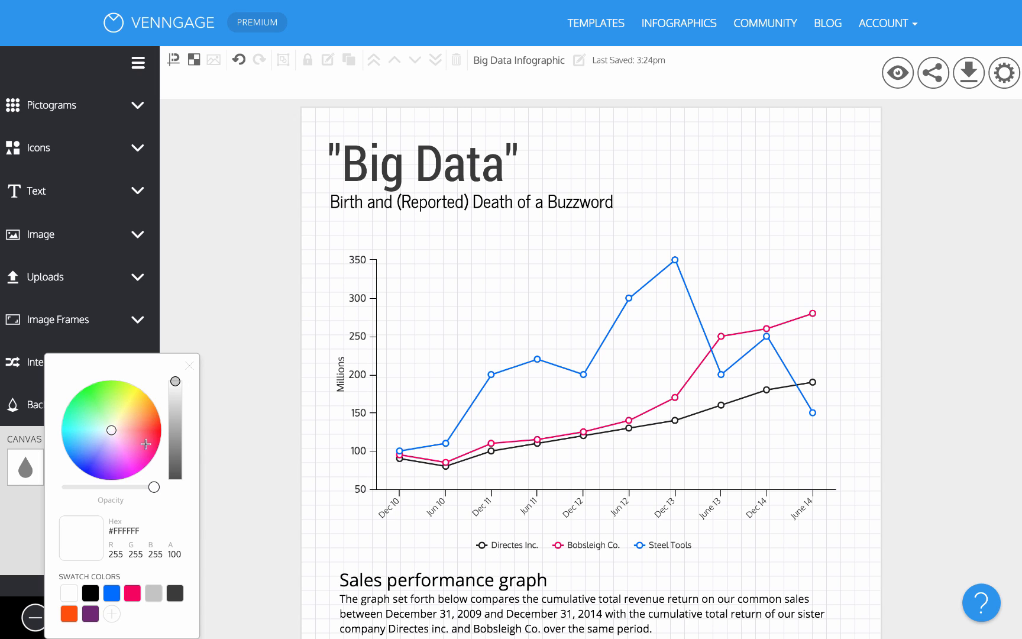
pyautogui.click(190, 365)
pyautogui.click(119, 399)
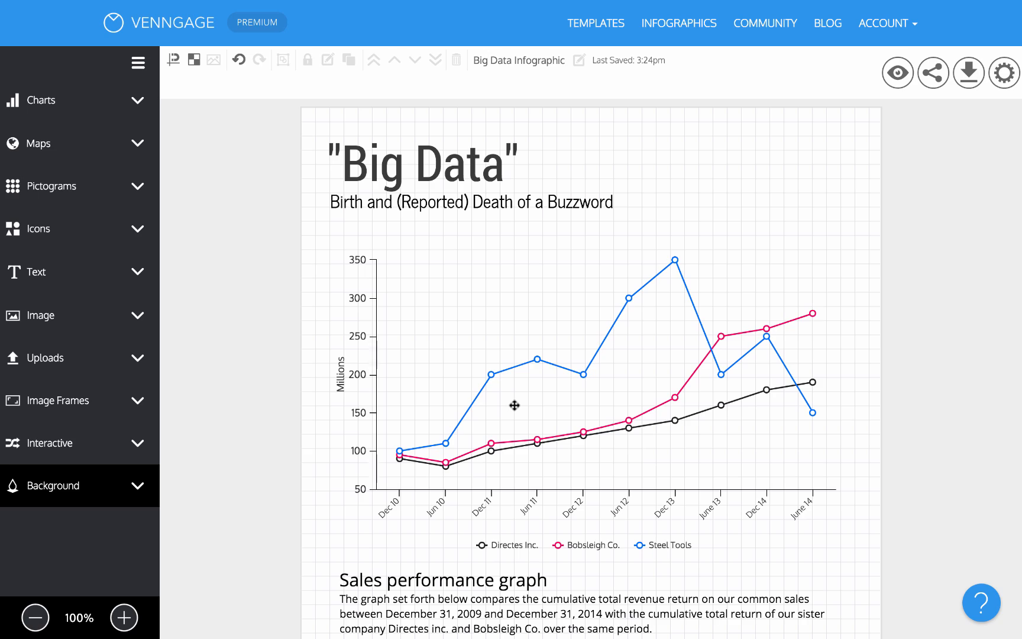
# - Switch to the "Big Data" Final Version outline in Google Docs and review the introductory text and planned parts
pyautogui.hscroll(-5, 514, 405)
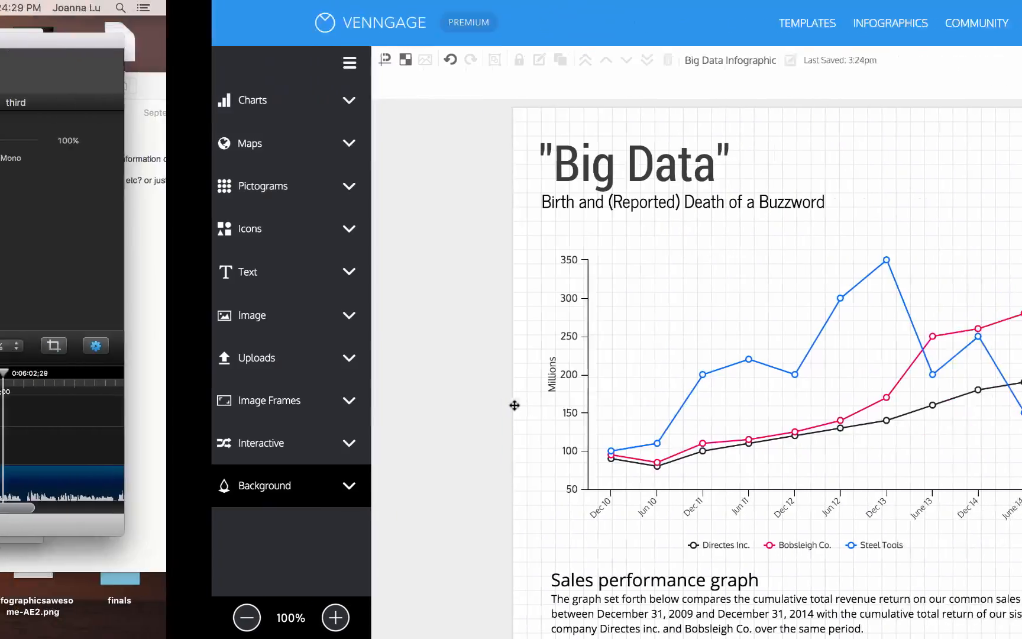
pyautogui.hotkey('ctrl', 'Right')
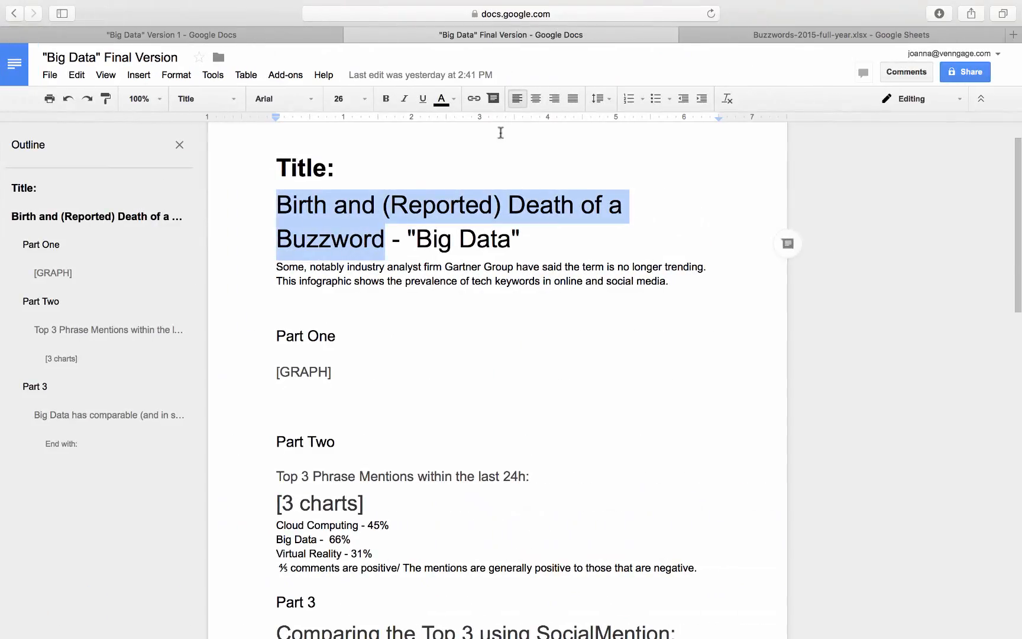
pyautogui.click(542, 301)
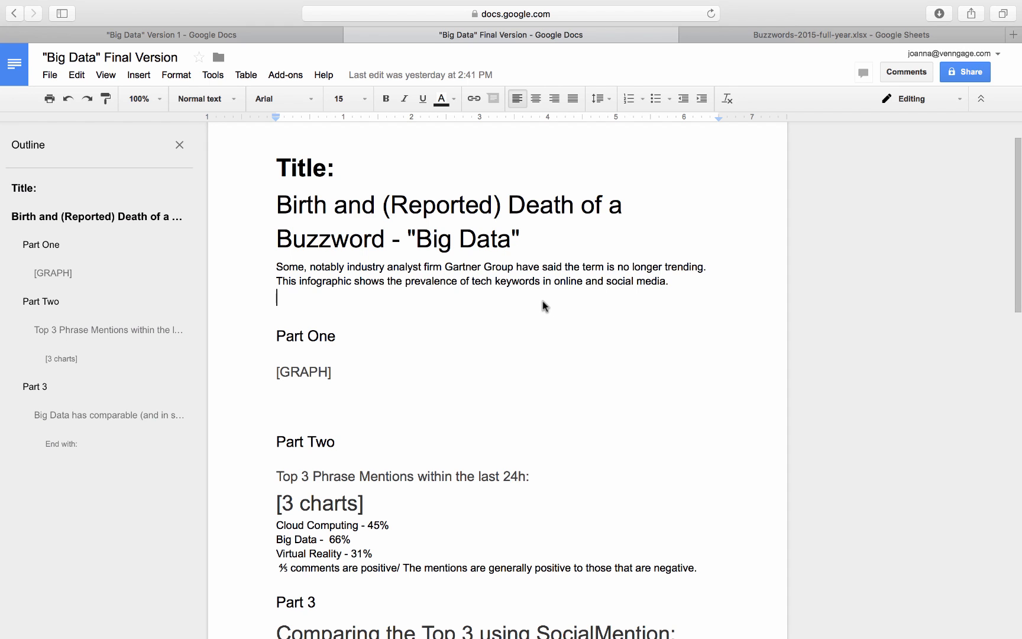
pyautogui.scroll(-3, 543, 300)
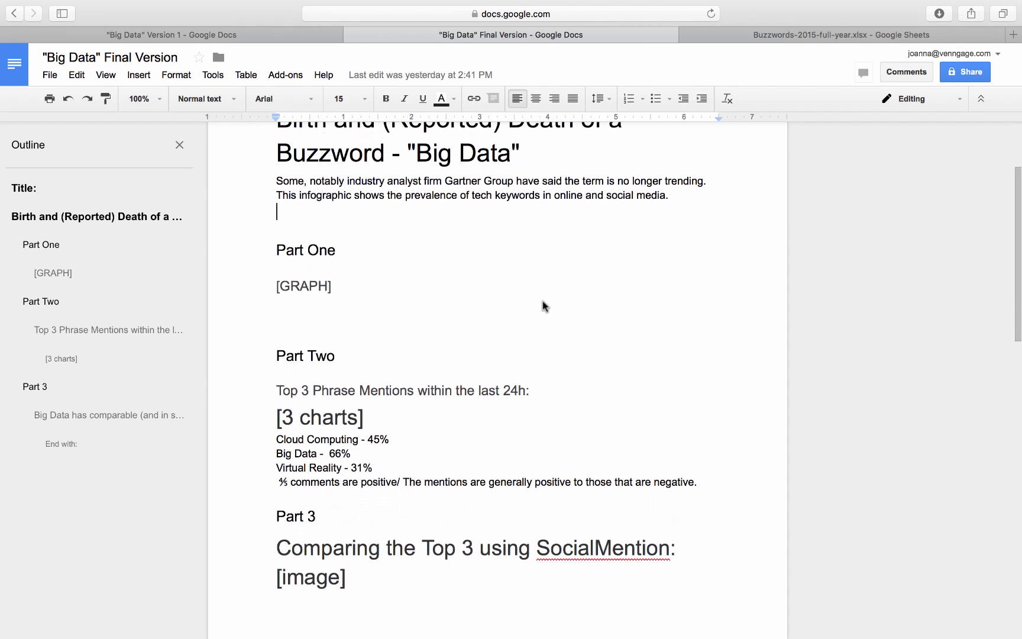
pyautogui.scroll(2, 542, 301)
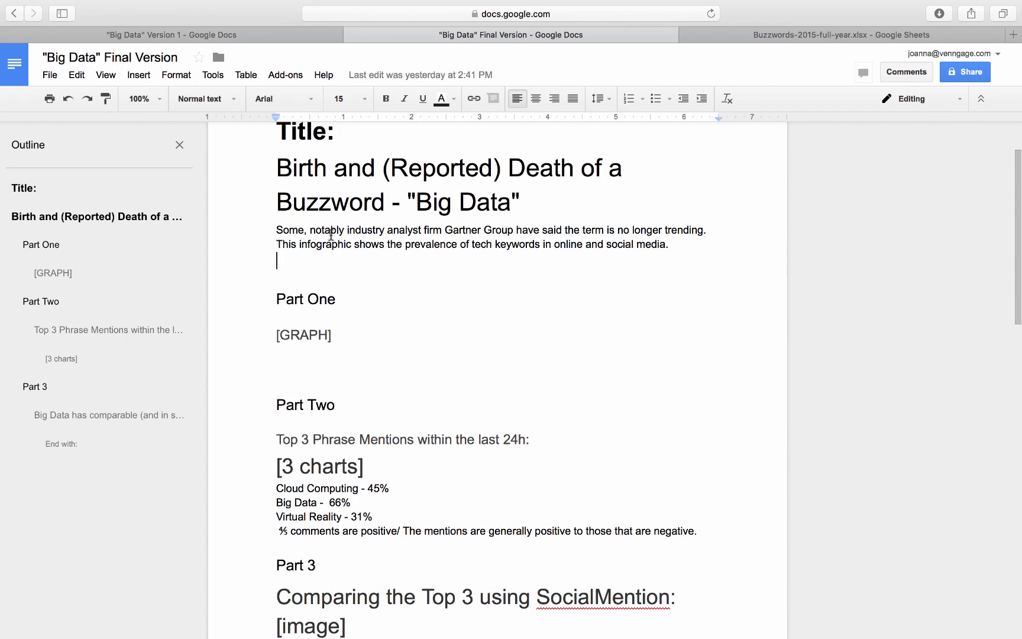
pyautogui.scroll(1, 355, 230)
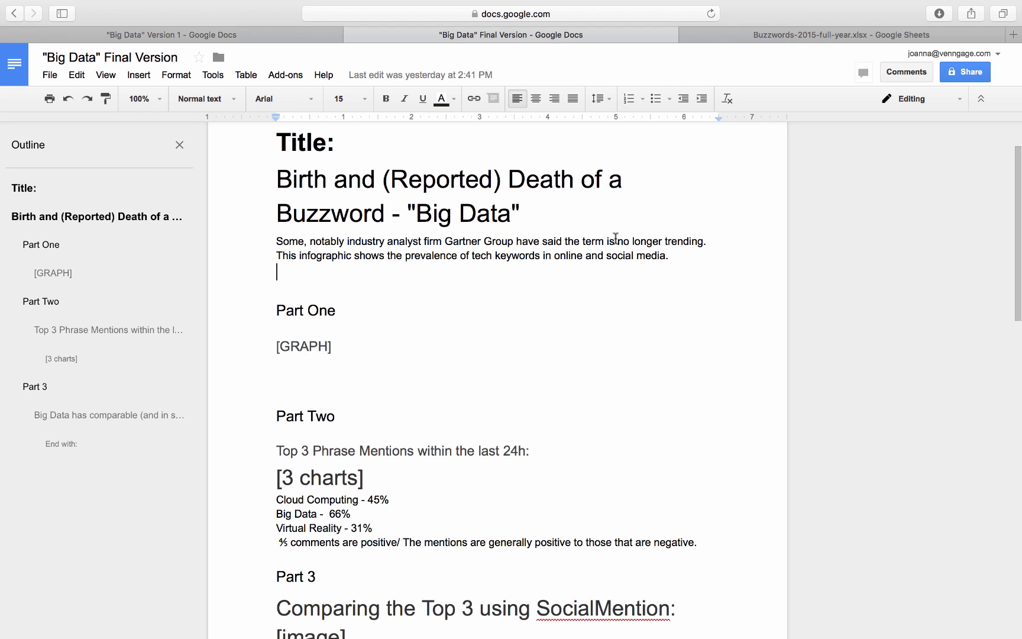
pyautogui.moveTo(615, 238); pyautogui.dragTo(675, 256)
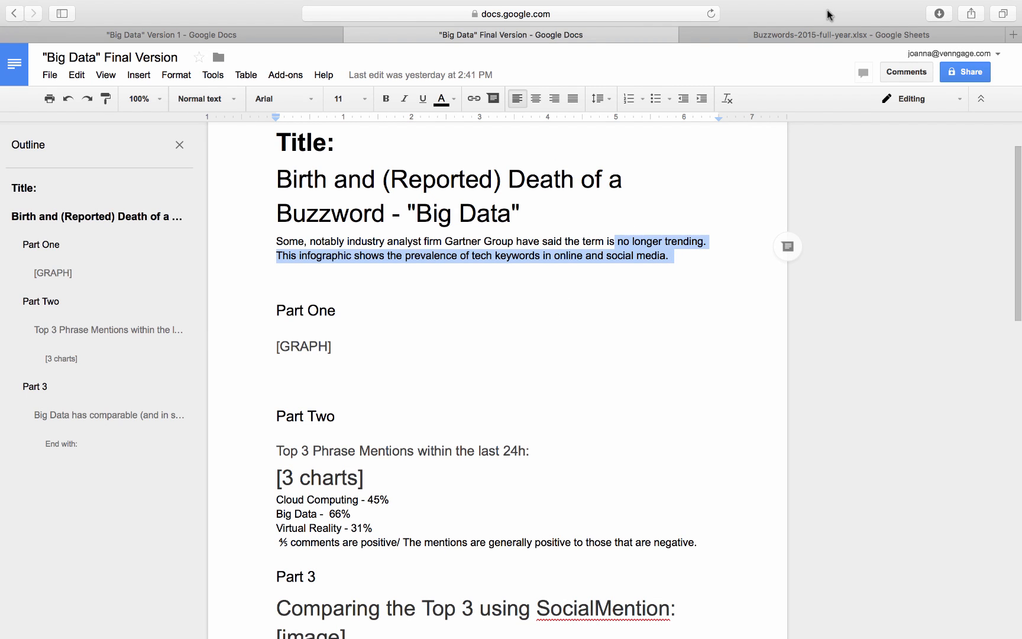
# - Switch to the Buzzwords-2015-full-year.xlsx spreadsheet and review the buzzwords listed on the Overview sheet
pyautogui.click(828, 34)
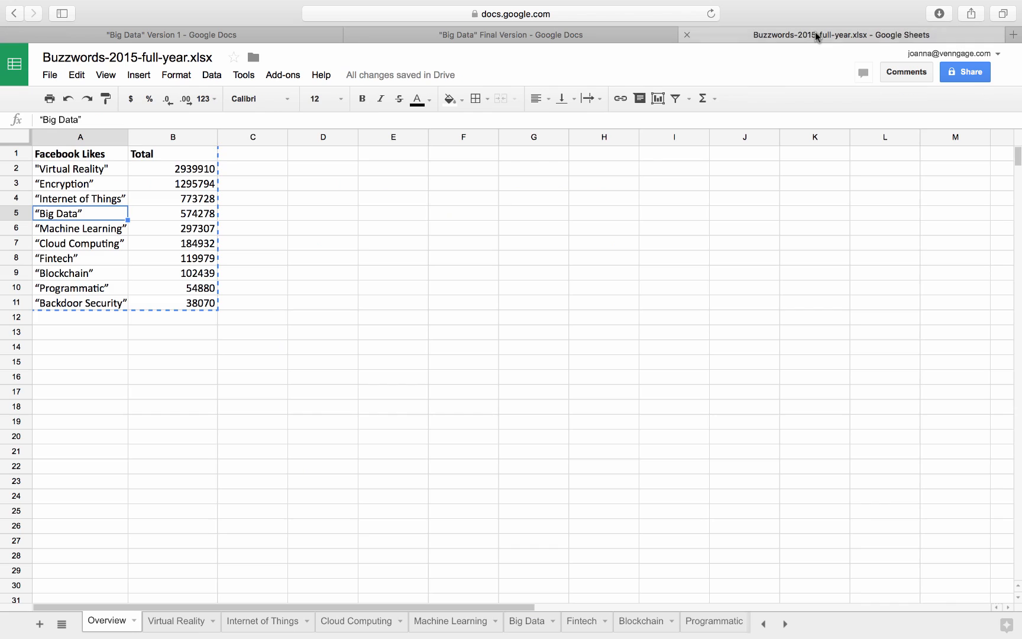
pyautogui.click(71, 225)
pyautogui.click(69, 243)
pyautogui.click(68, 259)
pyautogui.click(68, 274)
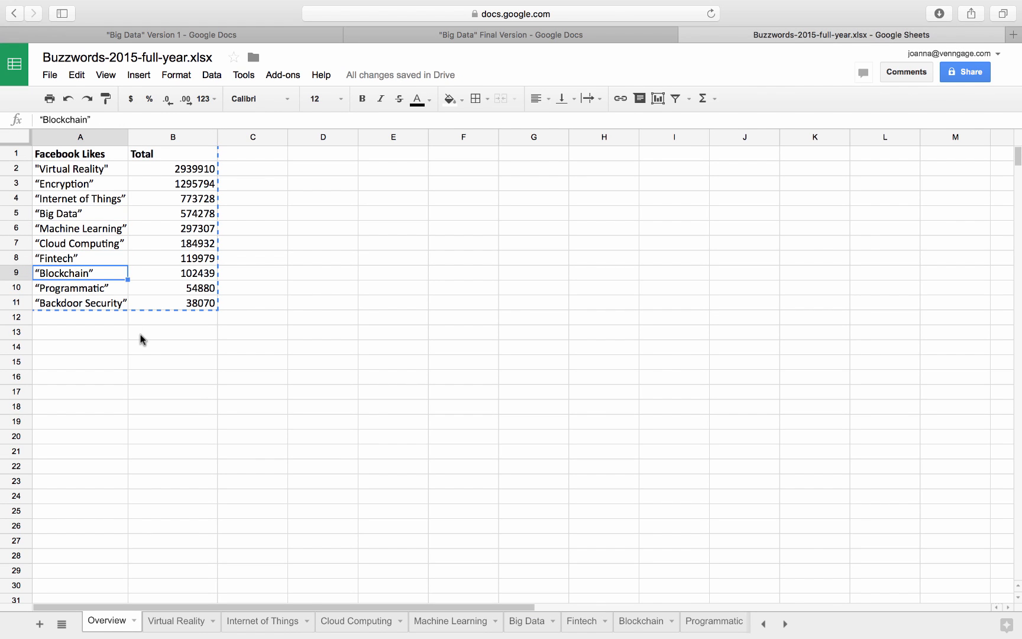
# - Return to the Venngage infographic, select the line chart and browse the available chart types
pyautogui.hotkey('ctrl', 'Left')
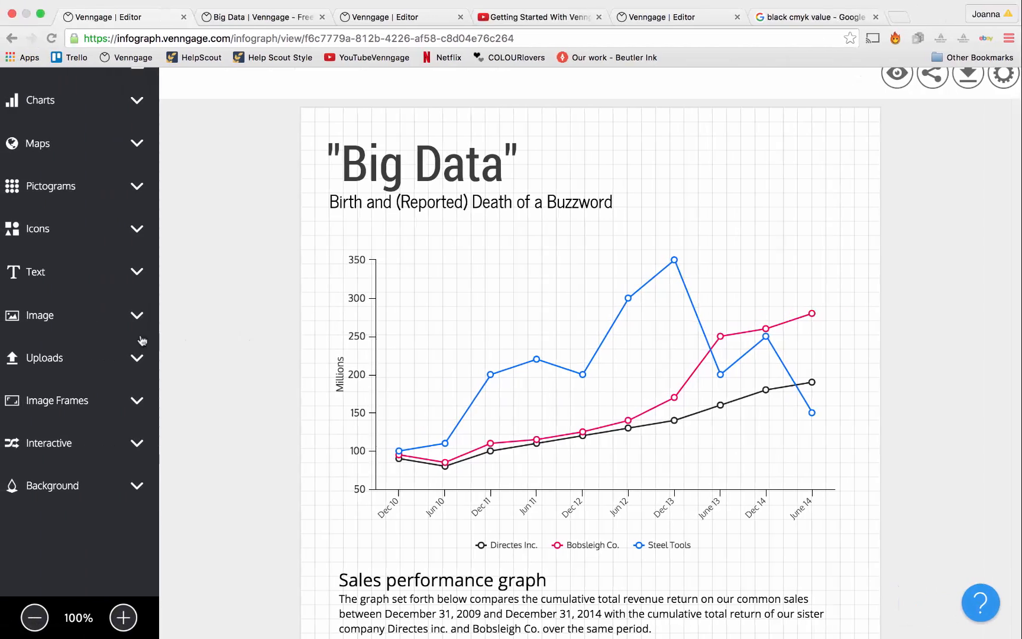
pyautogui.click(624, 299)
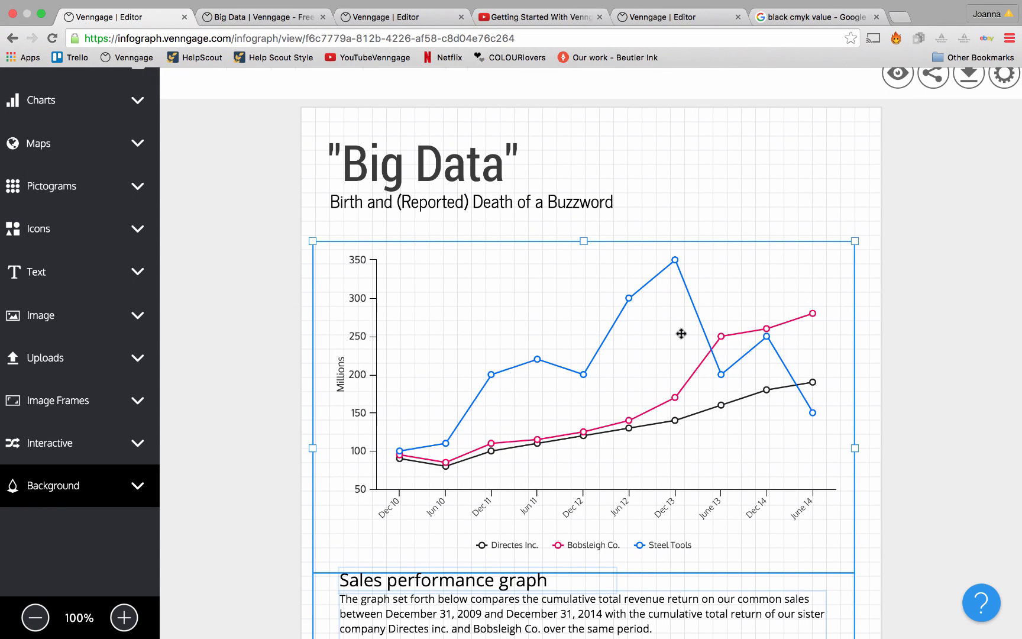
pyautogui.click(103, 113)
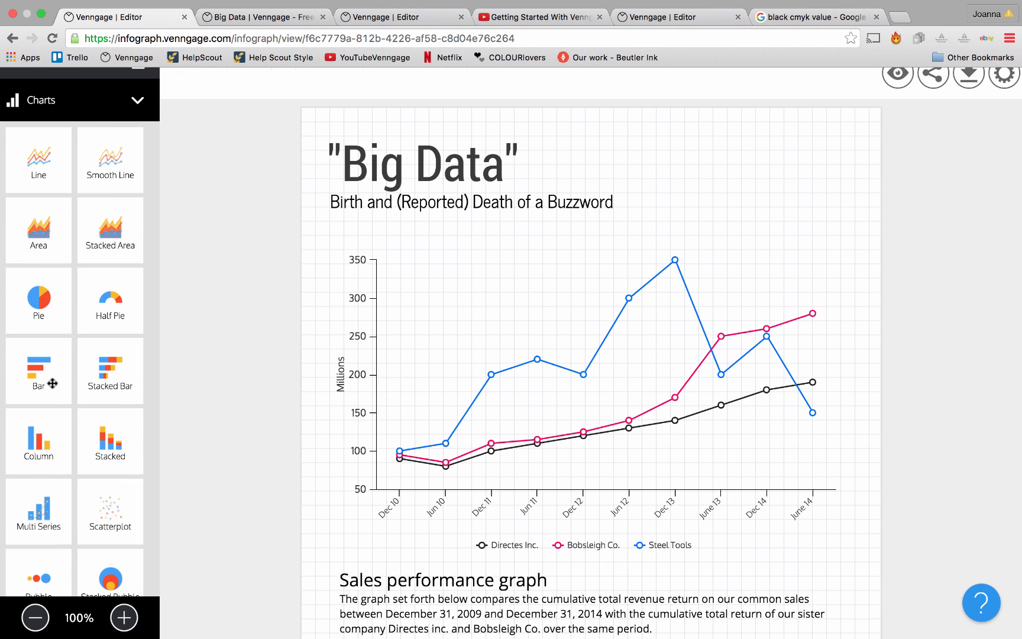
pyautogui.scroll(-3, 53, 383)
pyautogui.scroll(2, 52, 383)
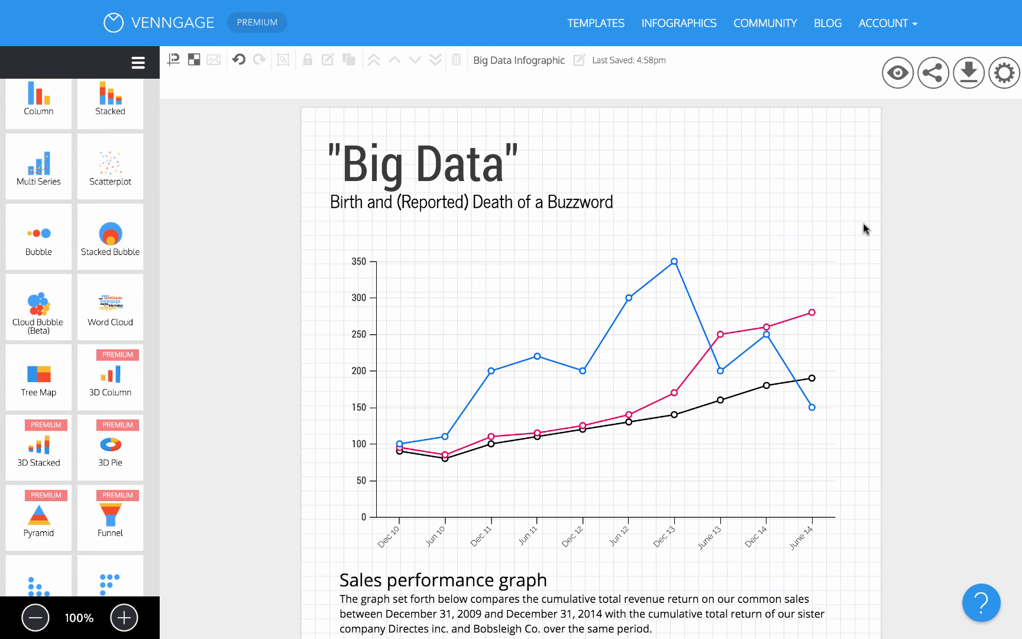
# - Open the line chart's data for editing and look through the available chart widgets
pyautogui.click(706, 329)
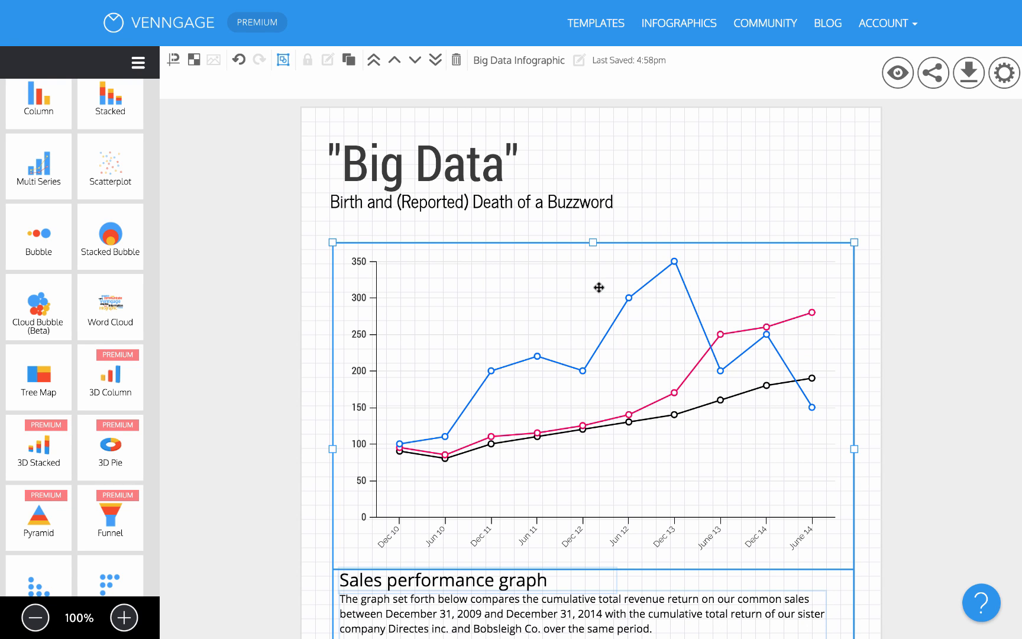
pyautogui.doubleClick(470, 306)
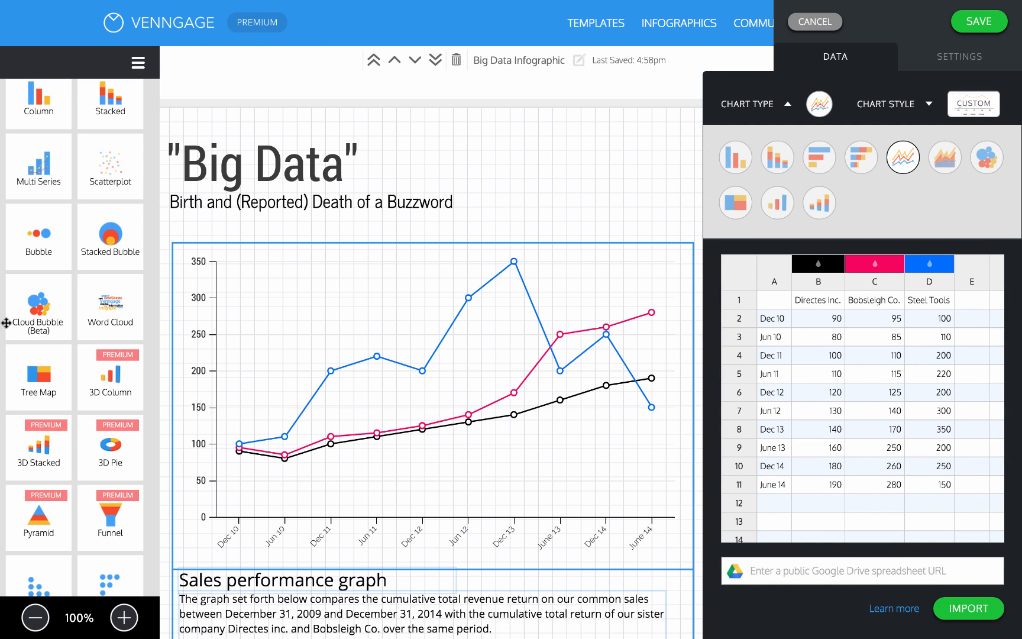
pyautogui.scroll(-5, 34, 315)
pyautogui.scroll(6, 34, 315)
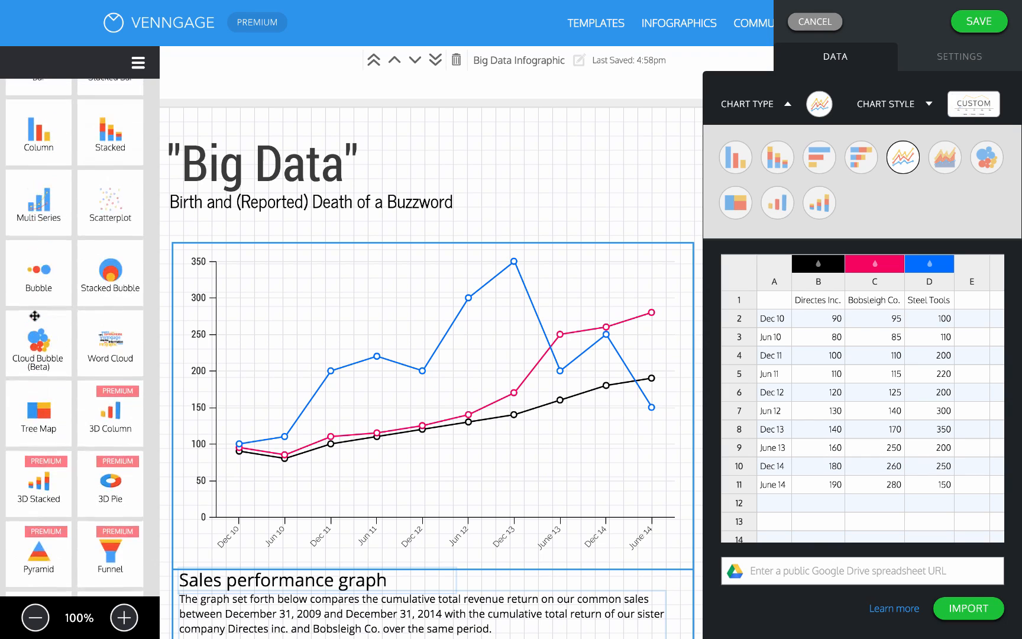
pyautogui.scroll(-5, 34, 315)
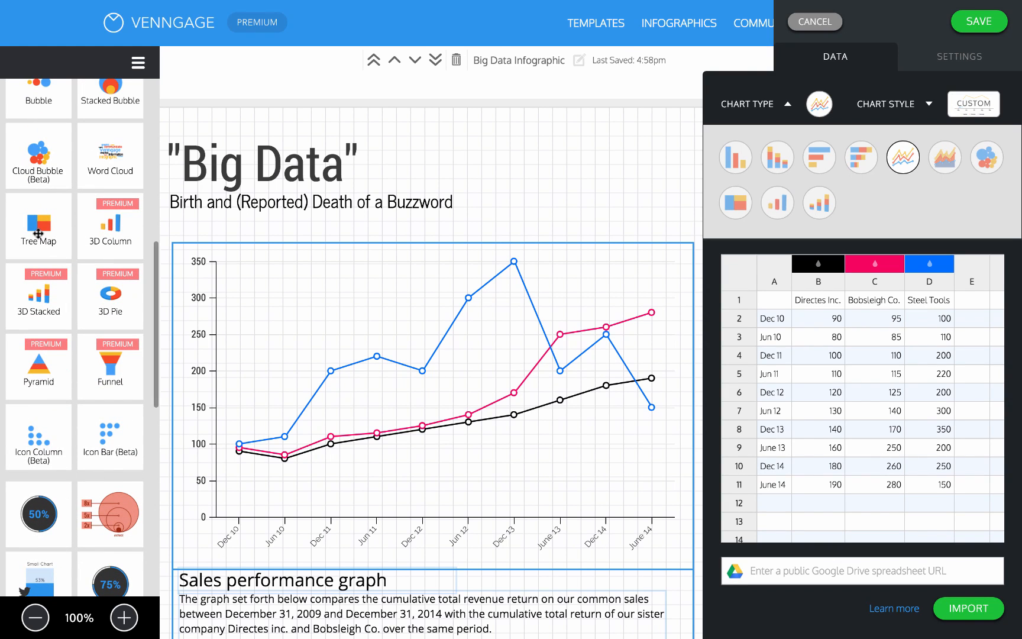
# - Try 3D Column, Bar and Funnel chart widgets on the canvas over the line chart and delete them
pyautogui.moveTo(98, 225); pyautogui.dragTo(422, 264)
pyautogui.scroll(10, 62, 320)
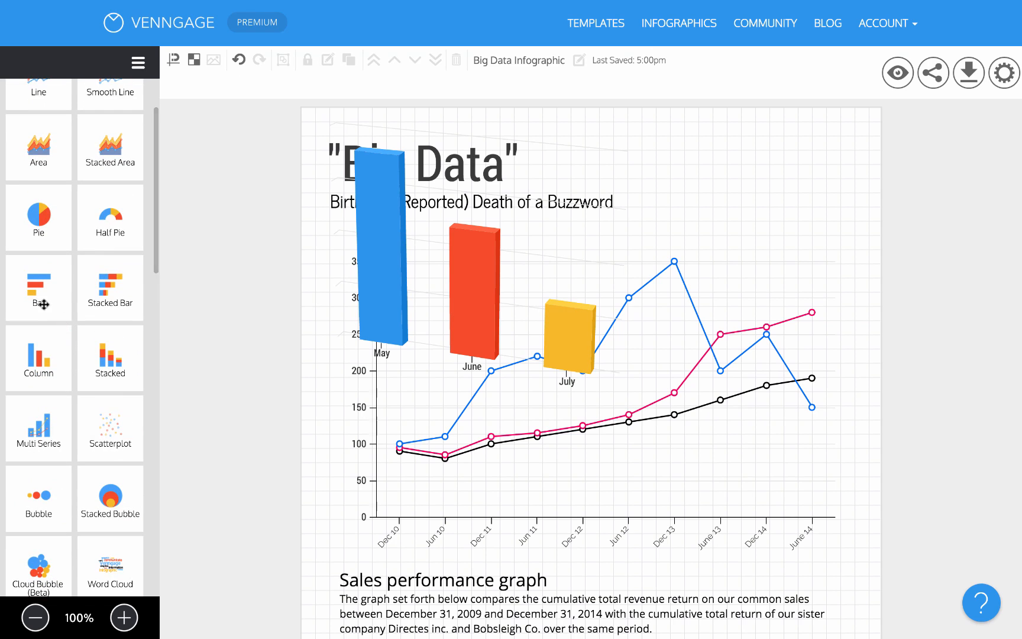
pyautogui.moveTo(62, 289); pyautogui.dragTo(335, 386)
pyautogui.scroll(-15, 99, 402)
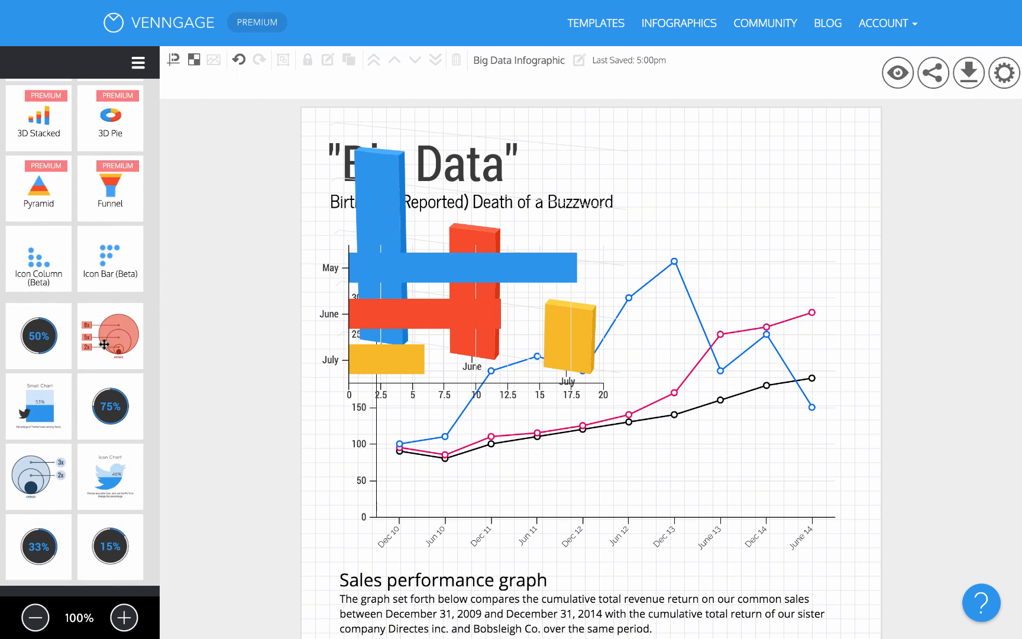
pyautogui.scroll(7, 106, 349)
pyautogui.scroll(2, 106, 349)
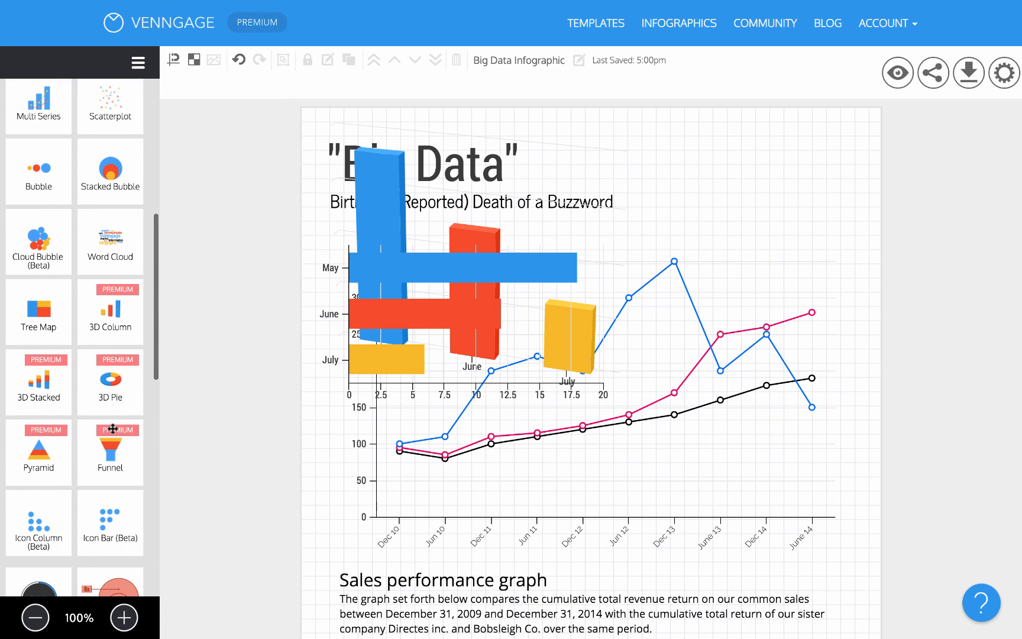
pyautogui.moveTo(112, 443); pyautogui.dragTo(630, 241)
pyautogui.press('Delete')
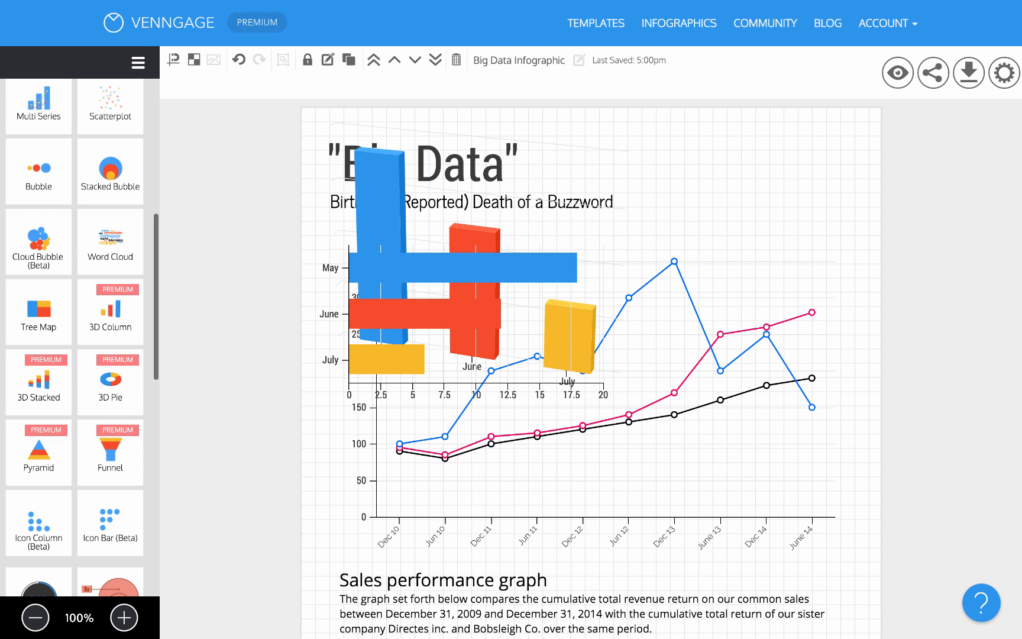
pyautogui.click(400, 267)
pyautogui.click(444, 278)
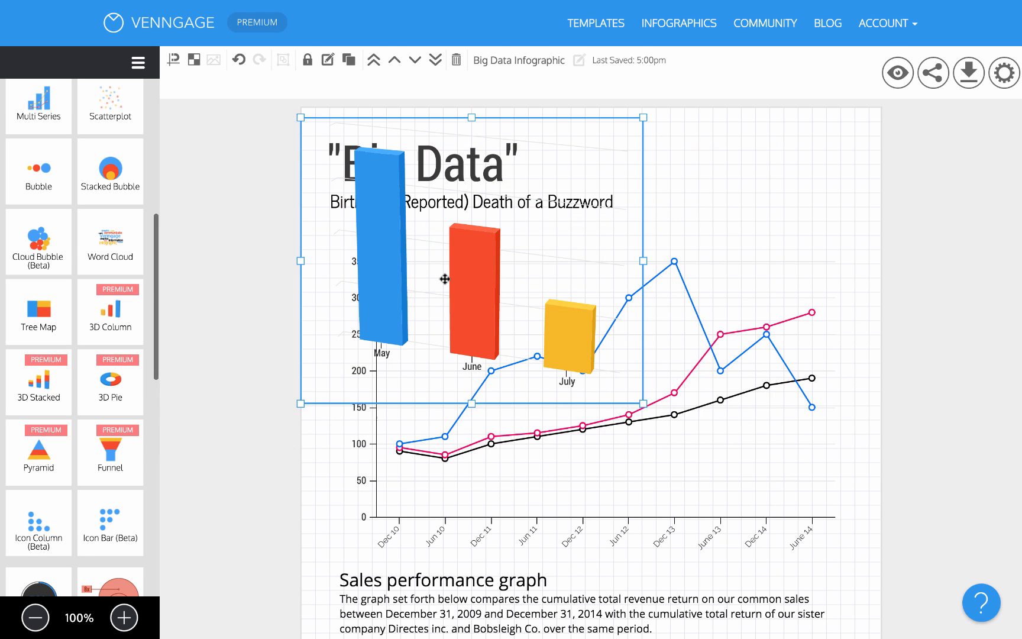
pyautogui.press('Delete')
# - Reopen the line chart for editing, preview it as other types such as Area and Tree Map, and convert it to a Bar chart
pyautogui.doubleClick(619, 390)
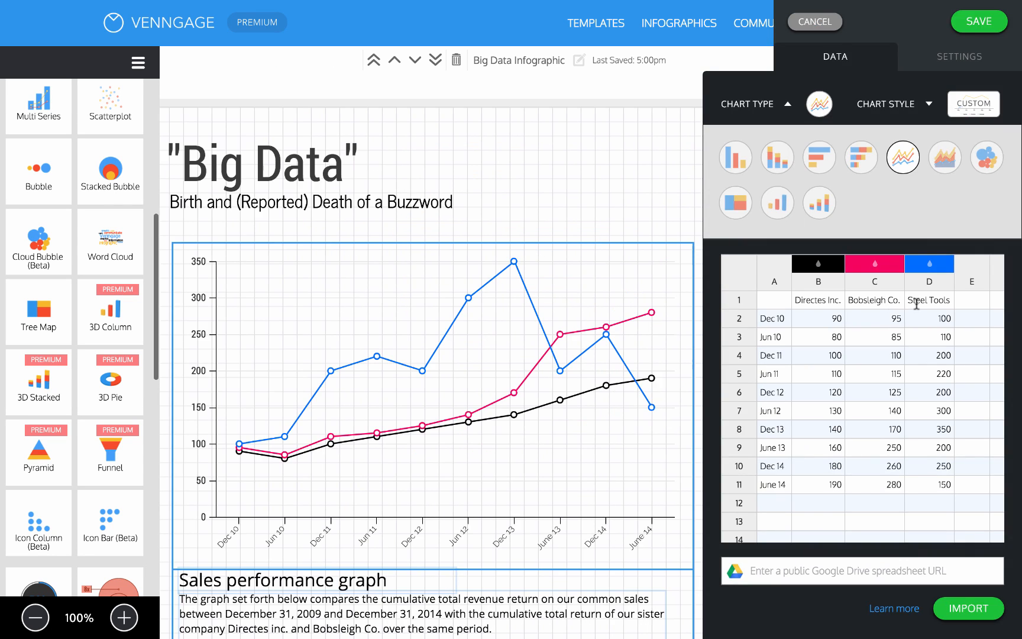
pyautogui.moveTo(923, 302); pyautogui.dragTo(764, 480)
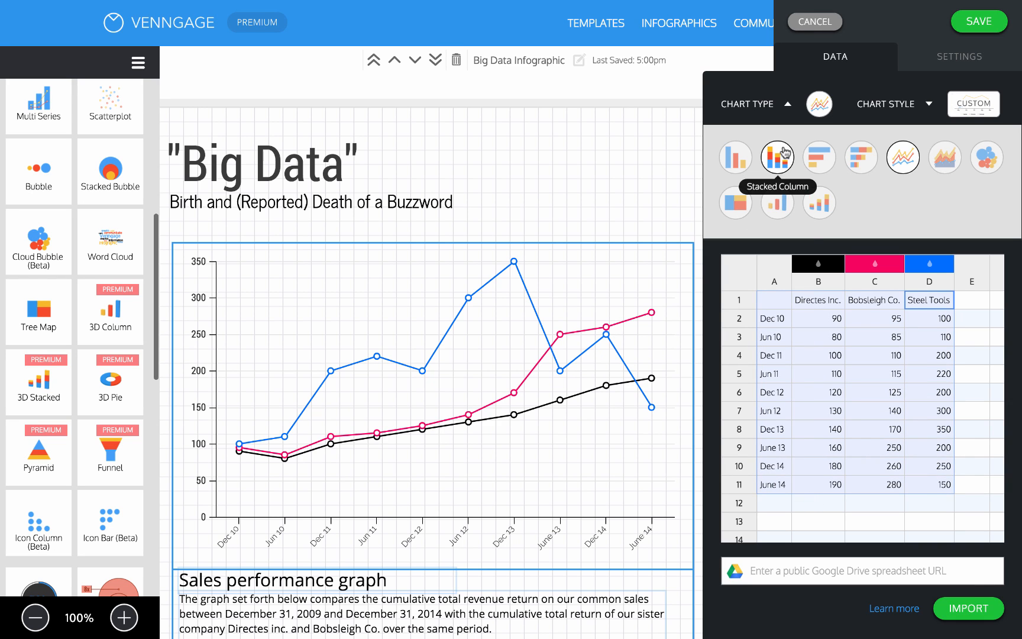
pyautogui.click(784, 155)
pyautogui.click(941, 163)
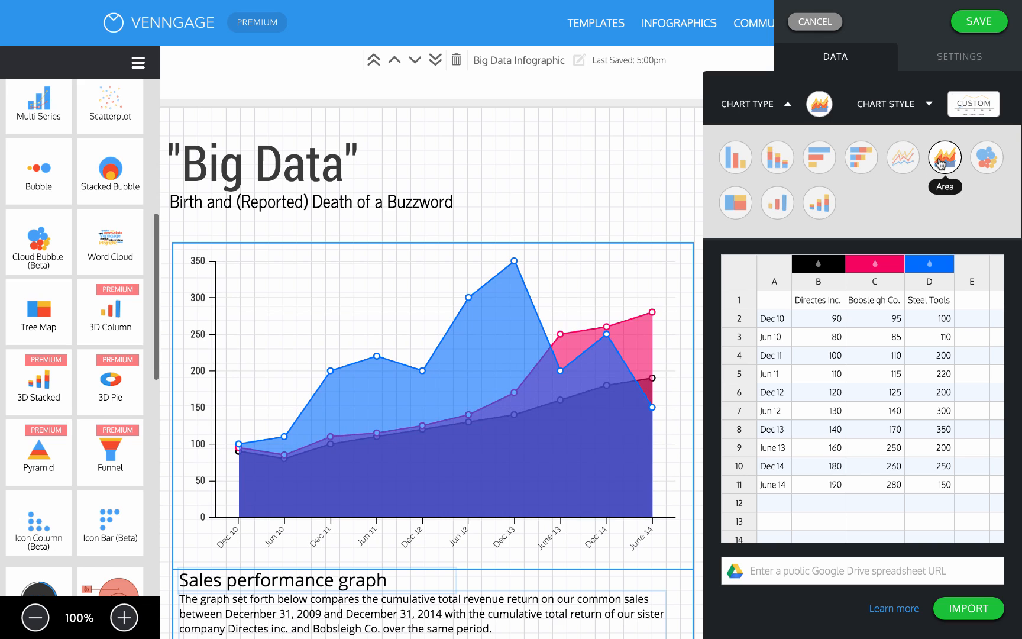
pyautogui.click(739, 204)
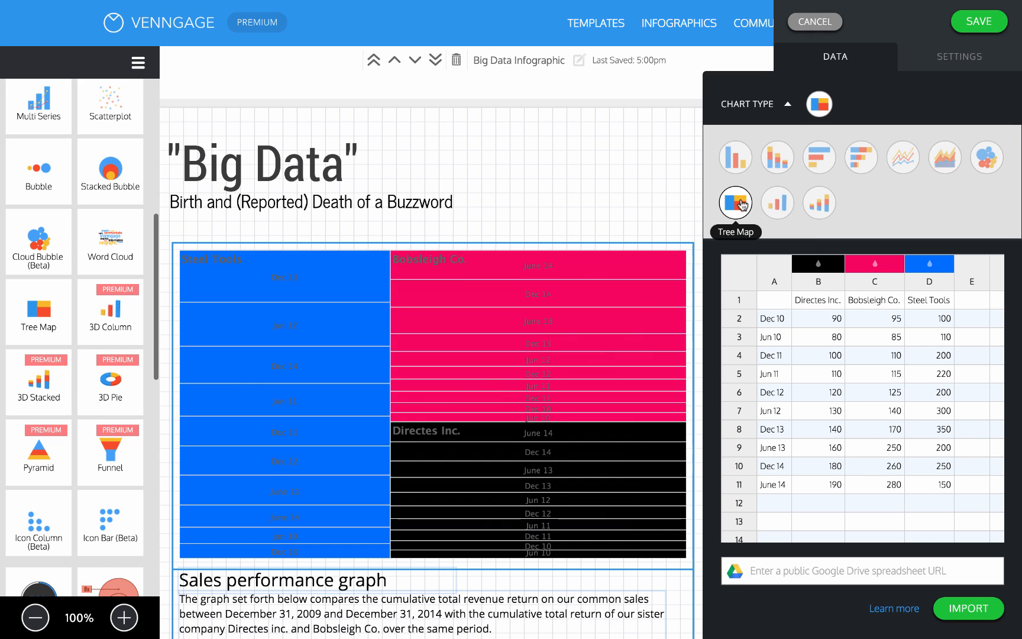
pyautogui.click(811, 158)
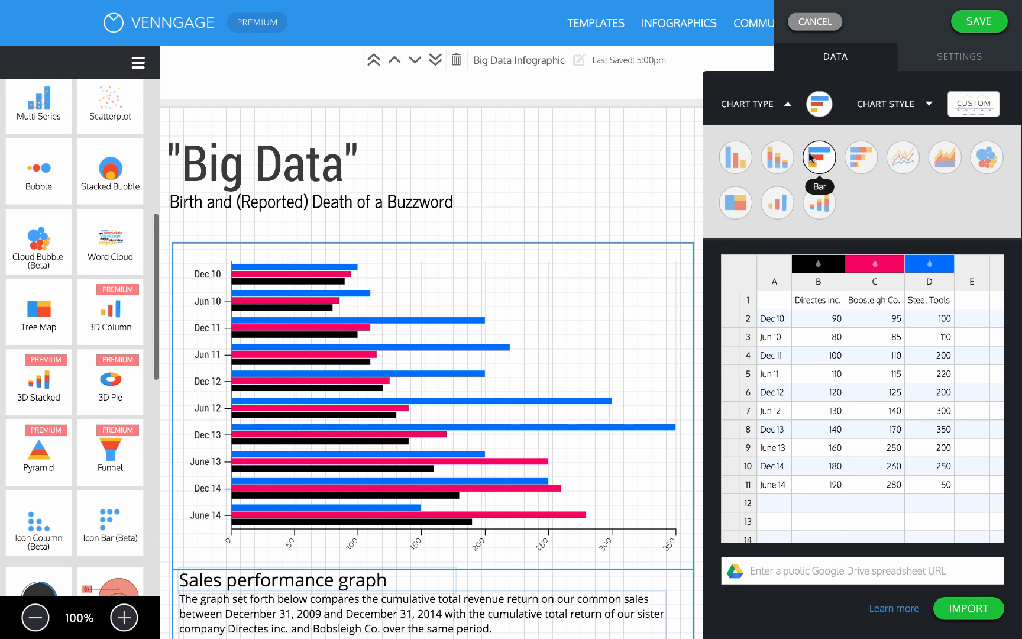
# - Replace the chart's sample data with Facebook Likes totals for ten buzzwords, from "Virtual Reality" 2,939,910 to "Backdoor Security" 38,070
pyautogui.moveTo(927, 299); pyautogui.dragTo(769, 484)
pyautogui.press('Delete')
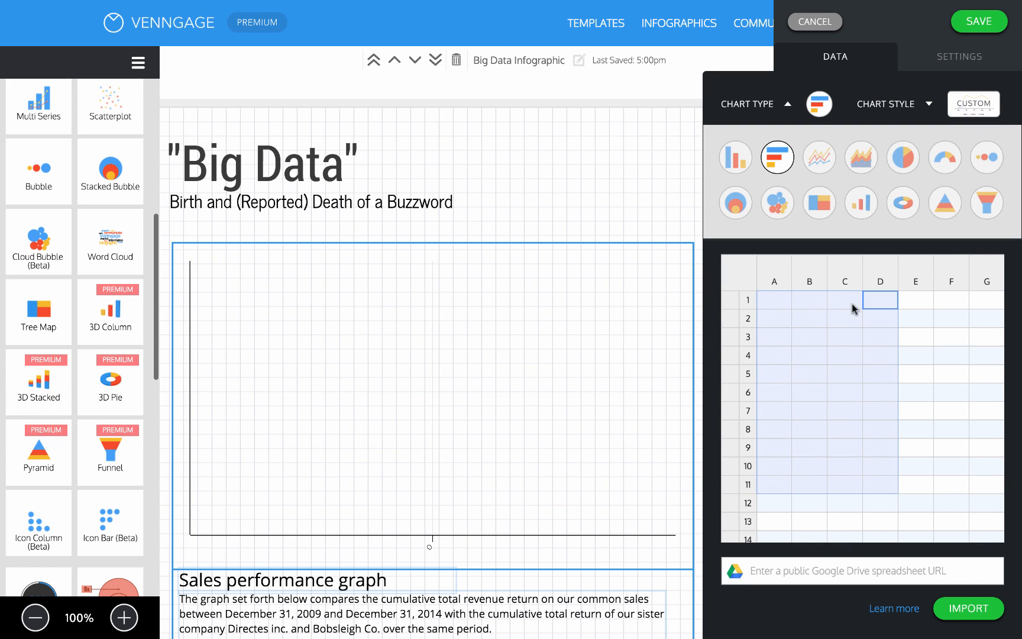
pyautogui.moveTo(817, 304); pyautogui.dragTo(772, 480)
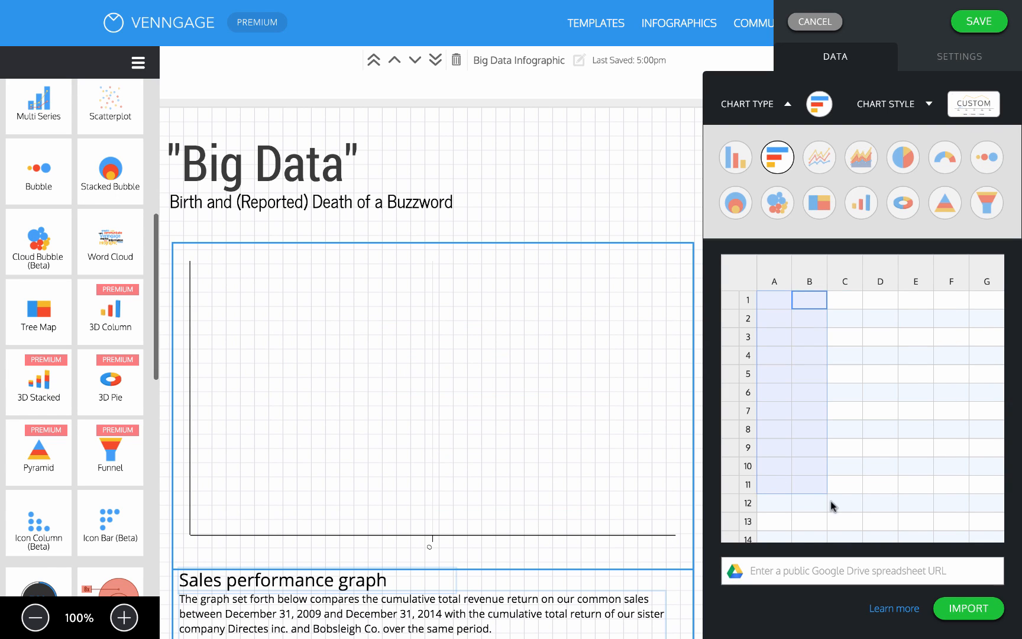
pyautogui.write('Facebook Likes\tTotal "Virtual Reality"\t2,939,910 "Encryption"\t1,295,794 "Internet of Things"\t773,728 "Big Data"\t574,278 "Machine Learning"\t297,307 "Cloud Computing"\t184,932 "Fintech"\t119,979 "Blockchain"\t102,439 "Programmatic"\t54,880 "Backdoor Security"\t38,070')
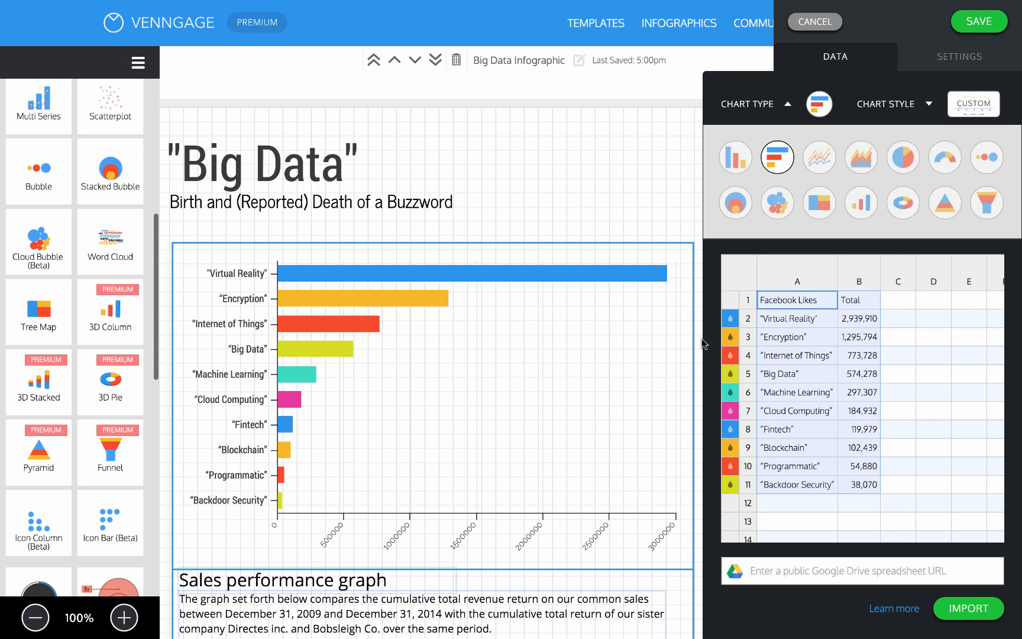
pyautogui.click(904, 320)
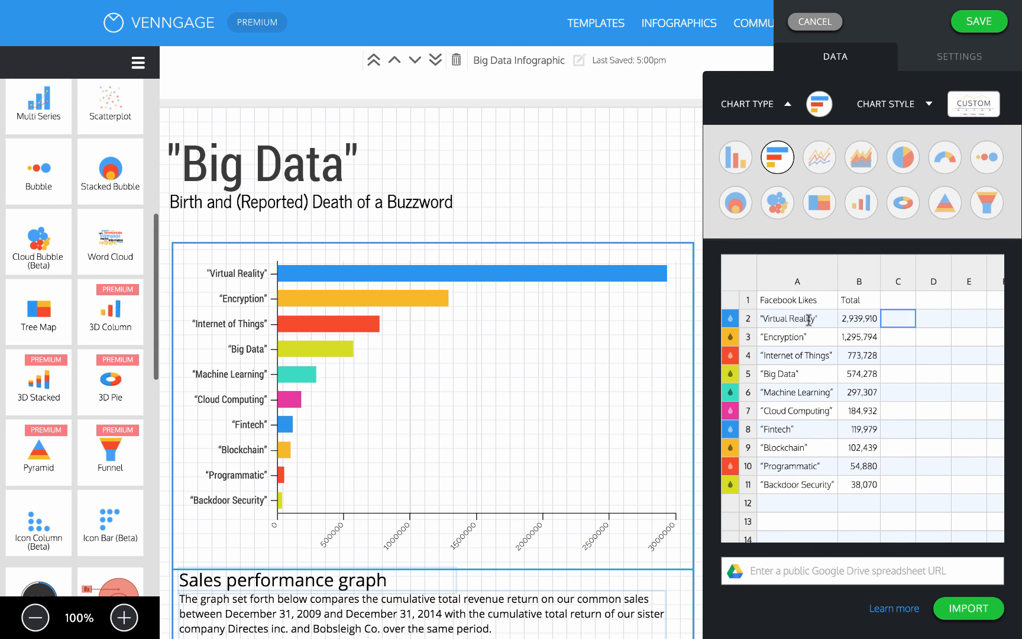
# - Recolour all ten bars, from "Virtual Reality" to "Backdoor Security", with the purple swatch #712973
pyautogui.click(729, 318)
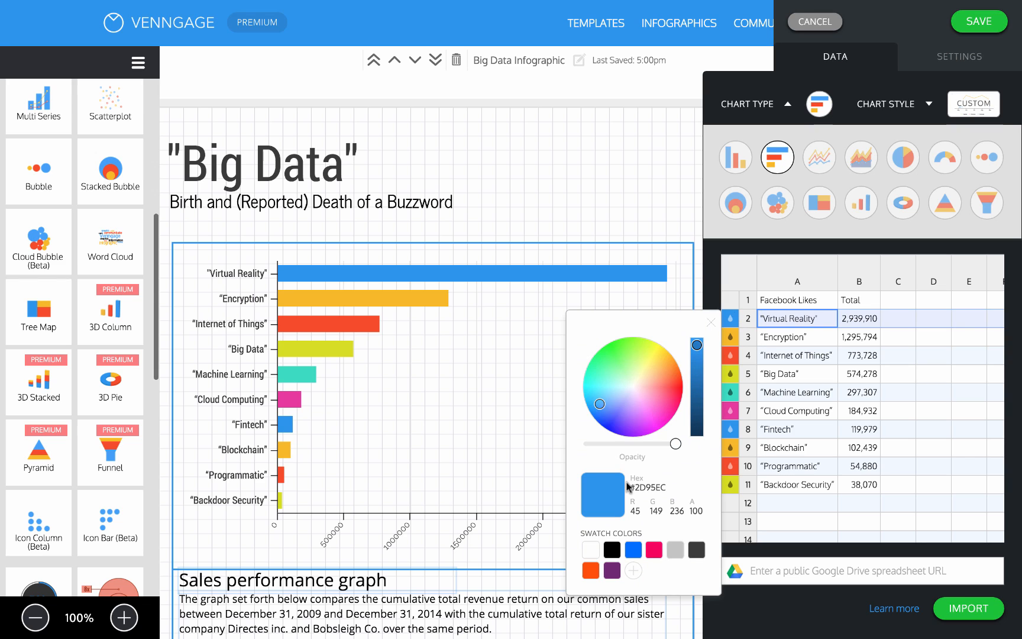
pyautogui.click(612, 571)
pyautogui.click(730, 336)
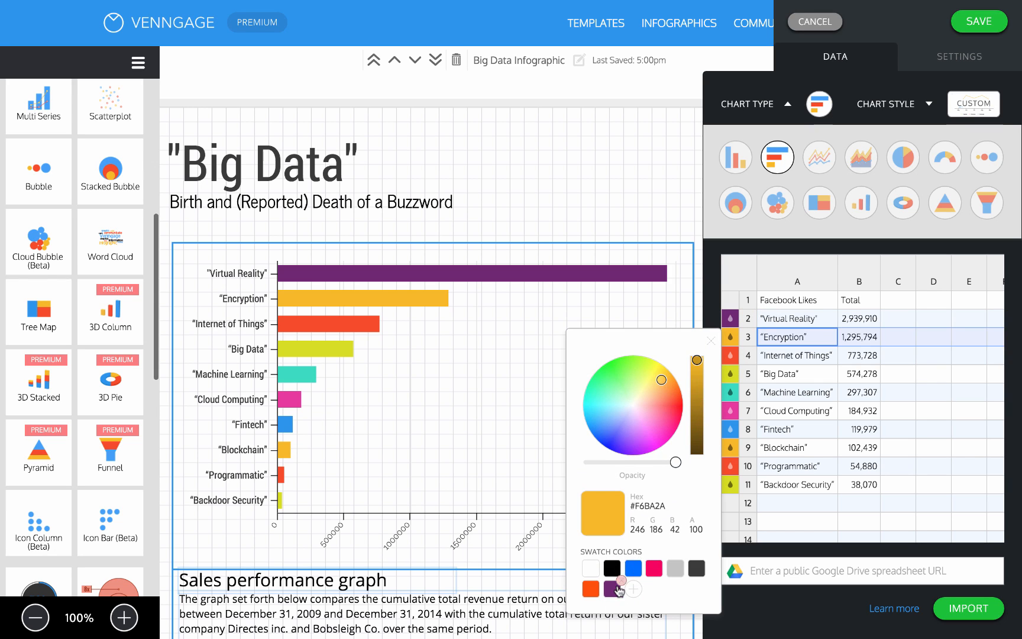
pyautogui.click(612, 588)
pyautogui.click(730, 355)
pyautogui.click(612, 608)
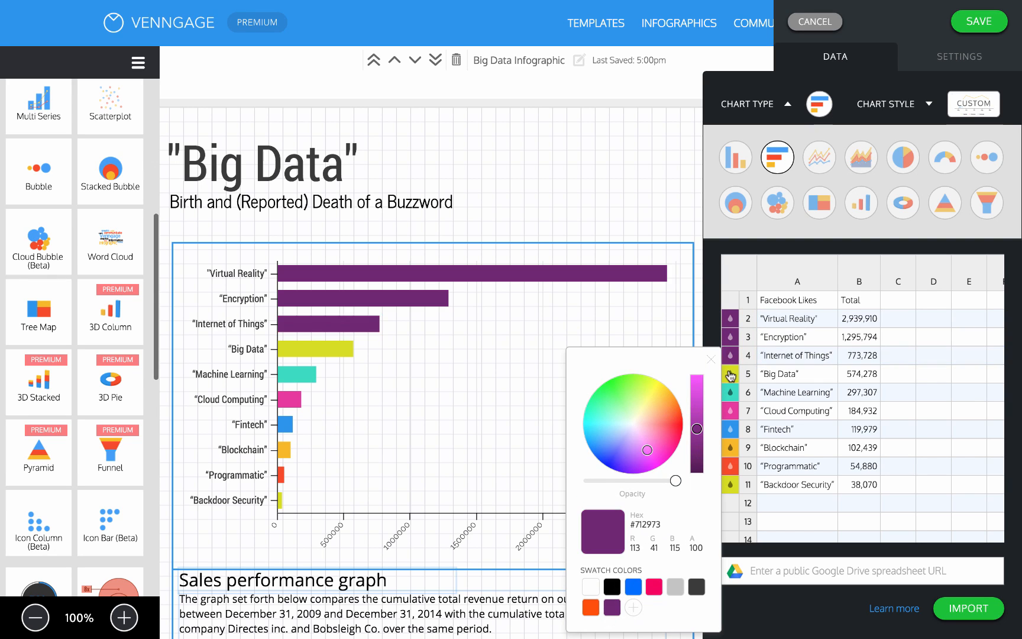
pyautogui.click(732, 376)
pyautogui.click(612, 607)
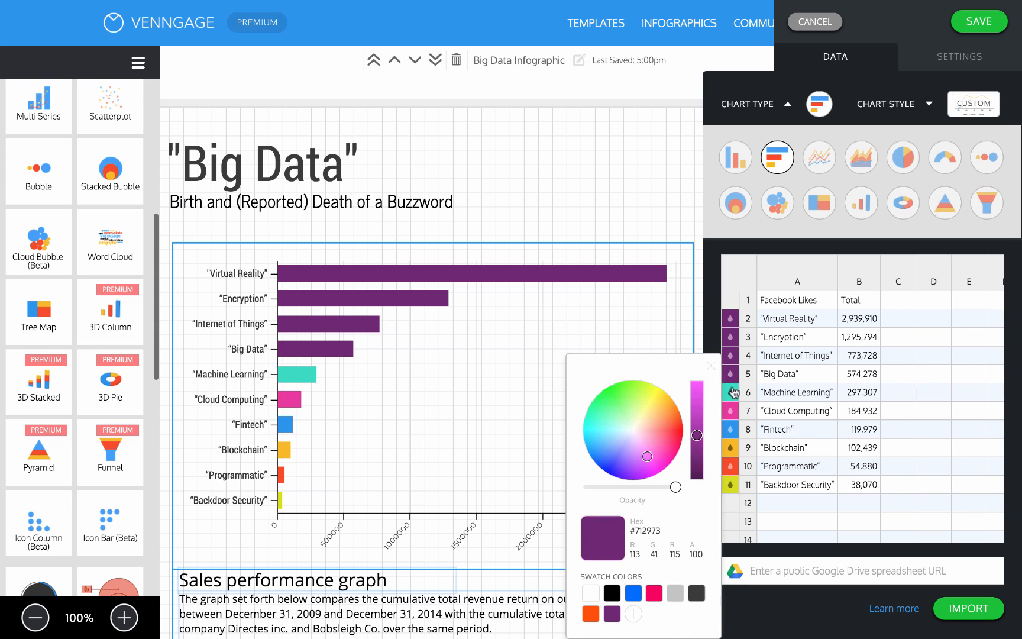
pyautogui.click(730, 392)
pyautogui.click(612, 613)
pyautogui.click(731, 411)
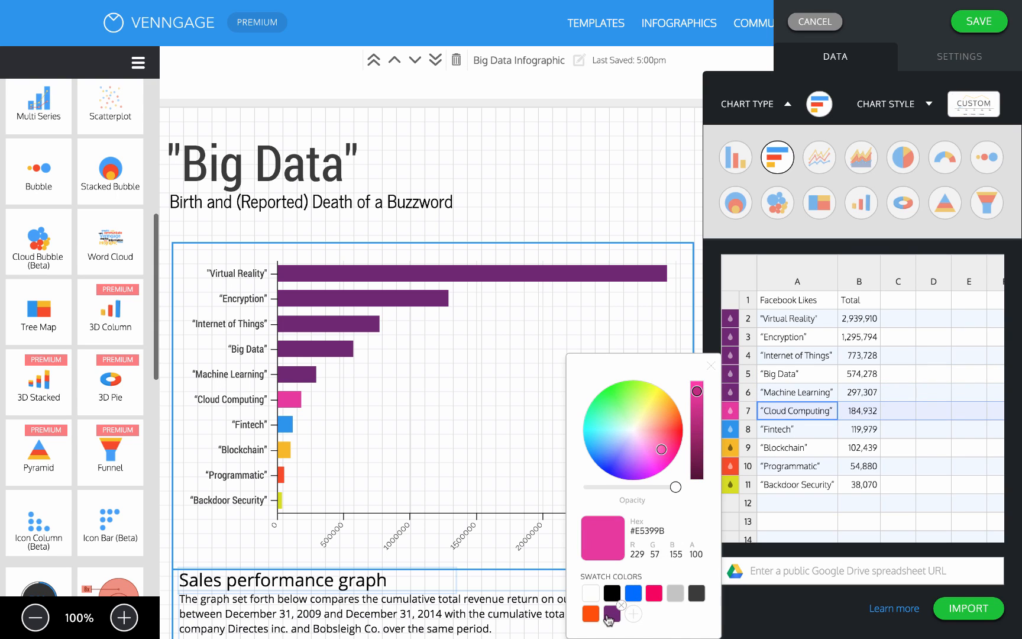
pyautogui.click(612, 613)
pyautogui.click(728, 430)
pyautogui.click(612, 613)
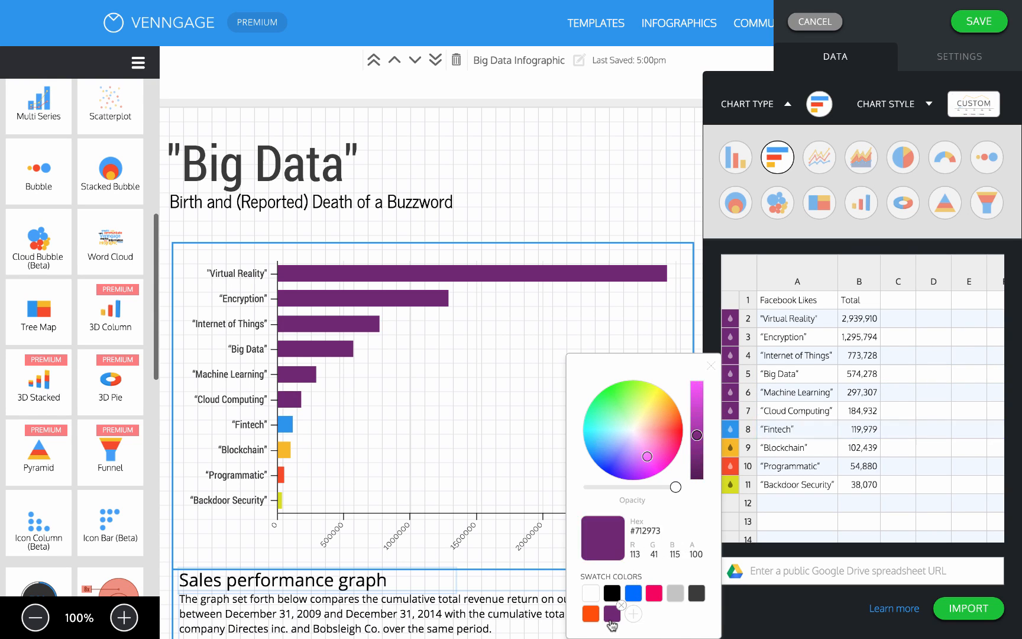
pyautogui.click(732, 450)
pyautogui.click(612, 613)
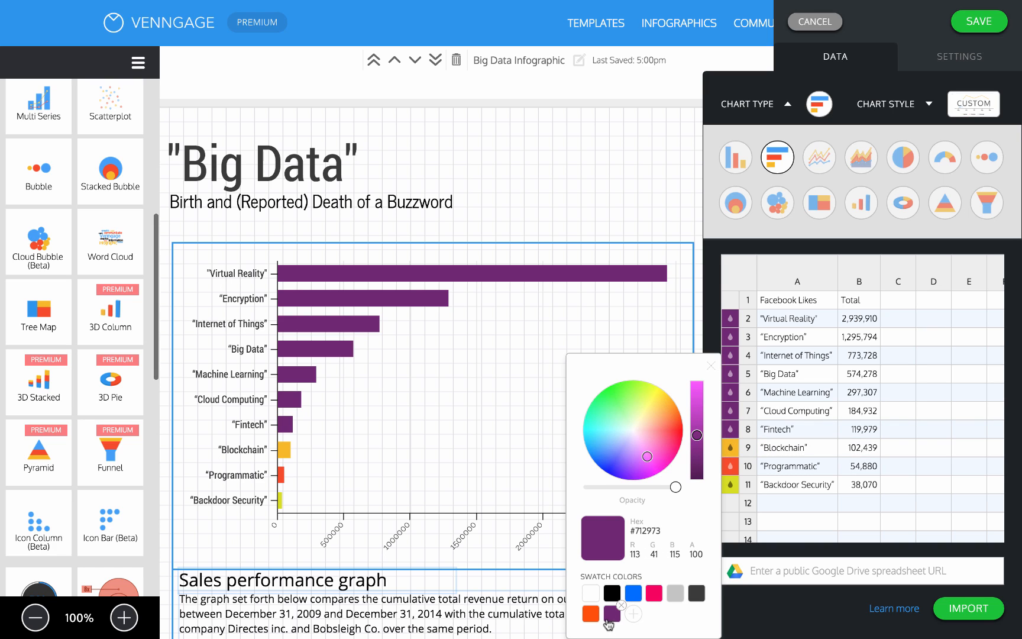
pyautogui.click(730, 466)
pyautogui.click(613, 614)
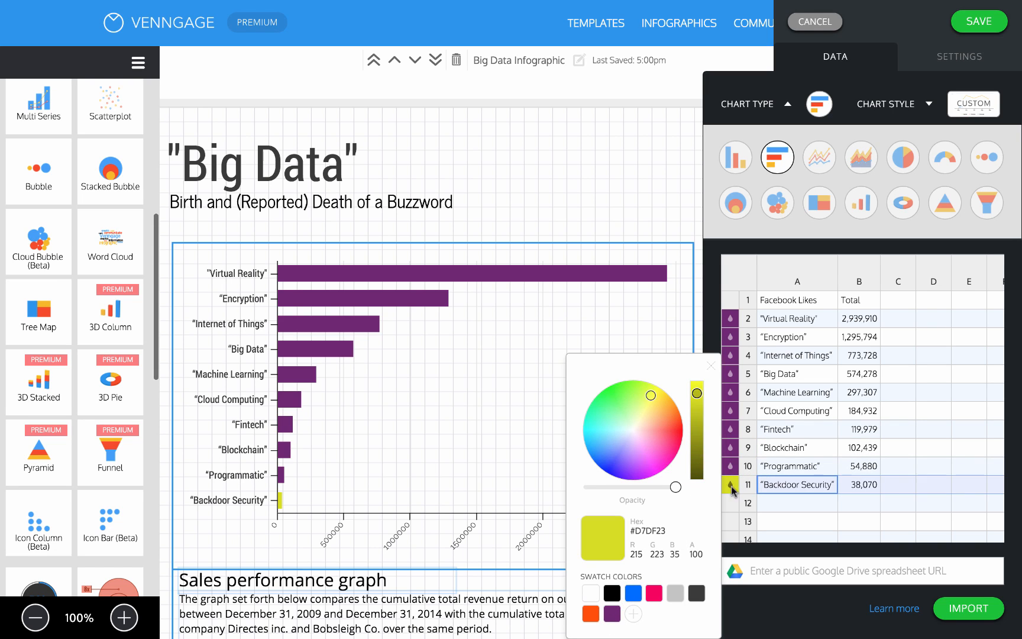
pyautogui.click(612, 613)
pyautogui.click(711, 364)
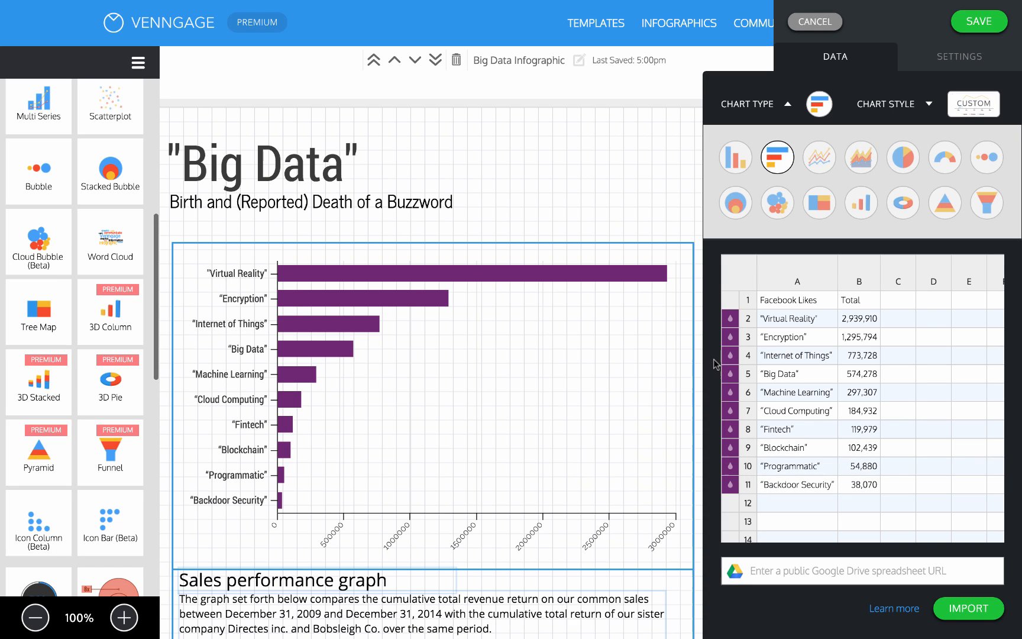
# - Set the bar chart's Y-axis font size to 12 and save the chart
pyautogui.click(991, 61)
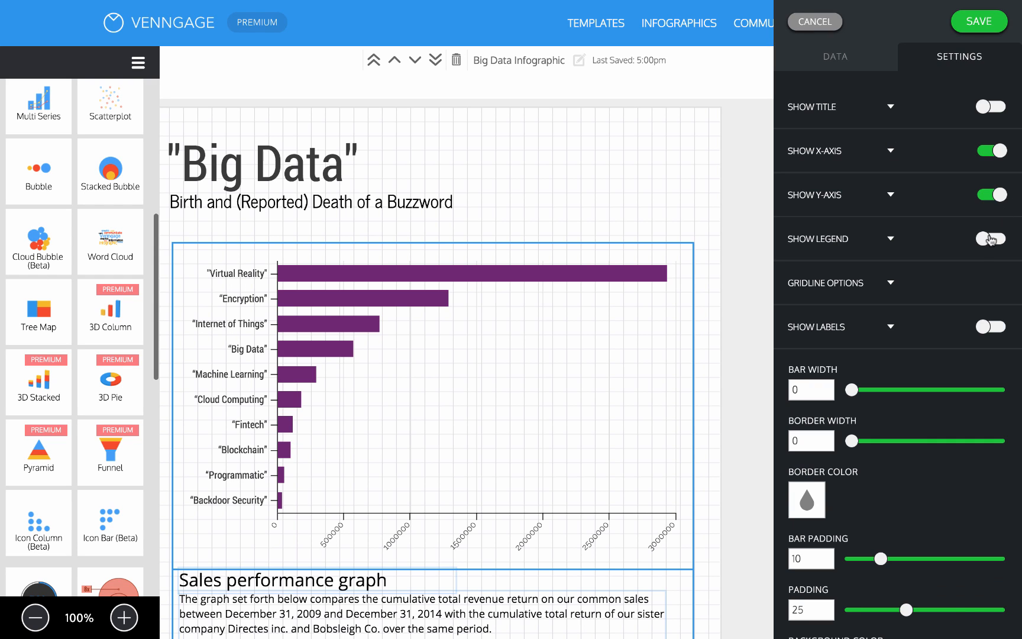
pyautogui.click(890, 197)
pyautogui.scroll(-1, 887, 274)
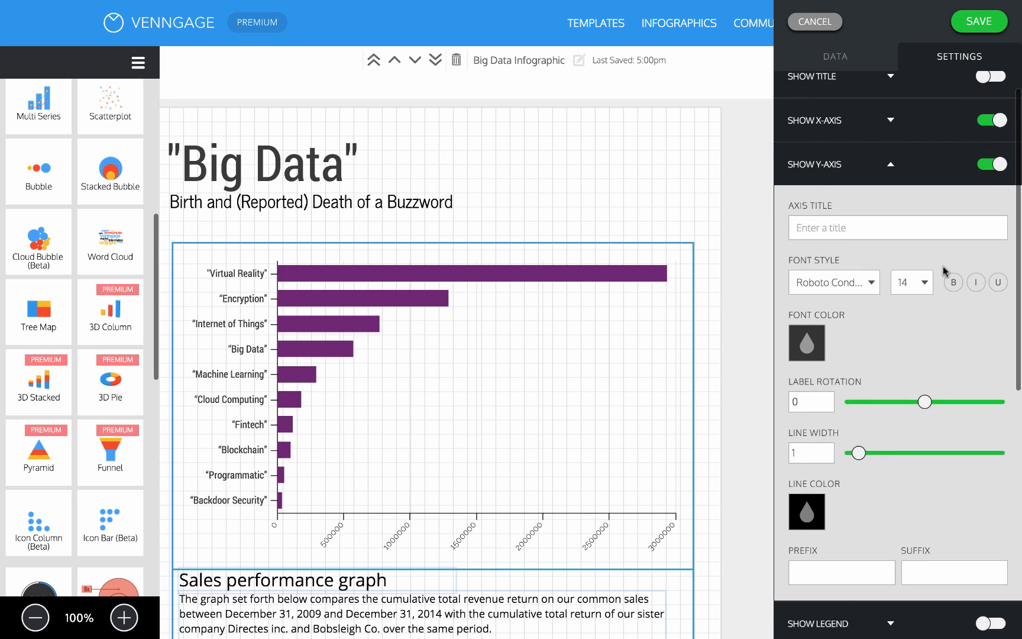
pyautogui.click(929, 281)
pyautogui.scroll(3, 917, 338)
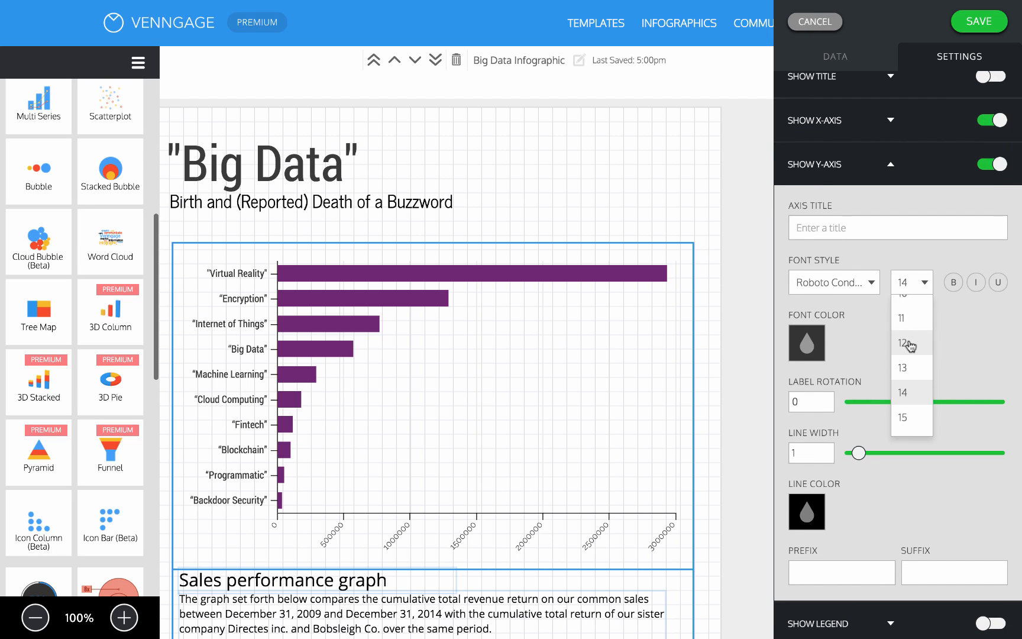
pyautogui.click(908, 344)
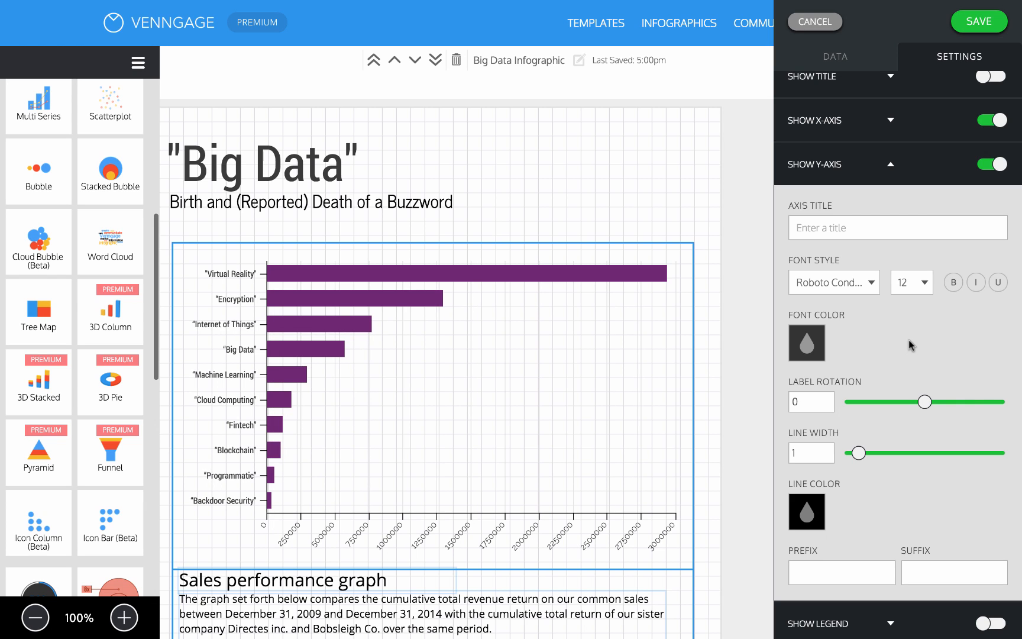
pyautogui.click(890, 165)
pyautogui.click(979, 19)
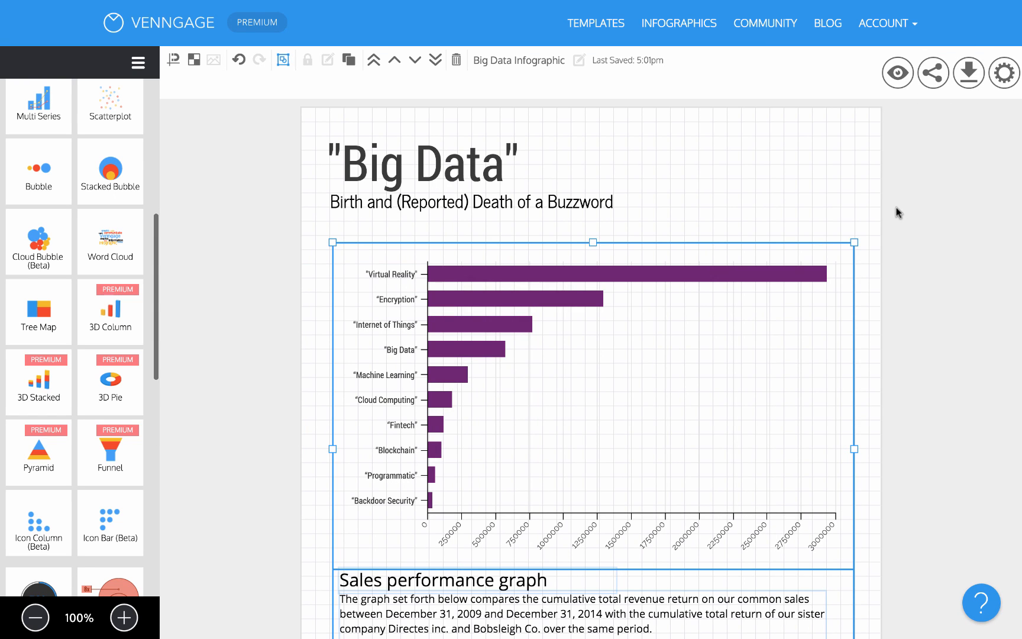
# - Shift the bar chart group with its caption text slightly down below the subtitle and review the page
pyautogui.click(856, 204)
pyautogui.scroll(-2, 573, 546)
pyautogui.scroll(1, 572, 549)
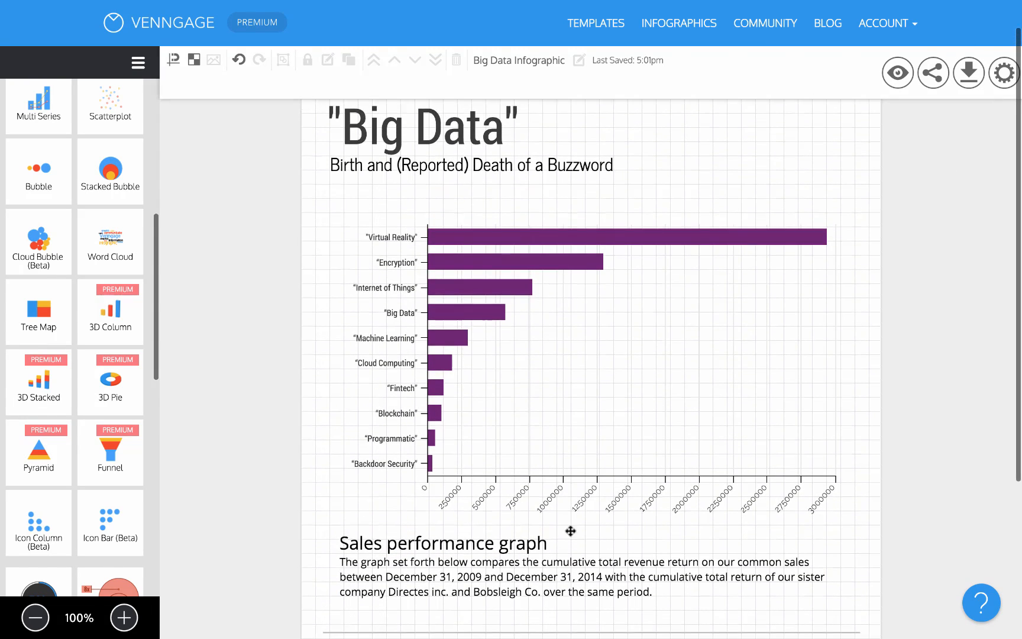
pyautogui.click(560, 486)
pyautogui.scroll(-1, 562, 487)
pyautogui.moveTo(564, 488); pyautogui.dragTo(594, 432)
pyautogui.scroll(-1, 588, 399)
pyautogui.scroll(2, 588, 399)
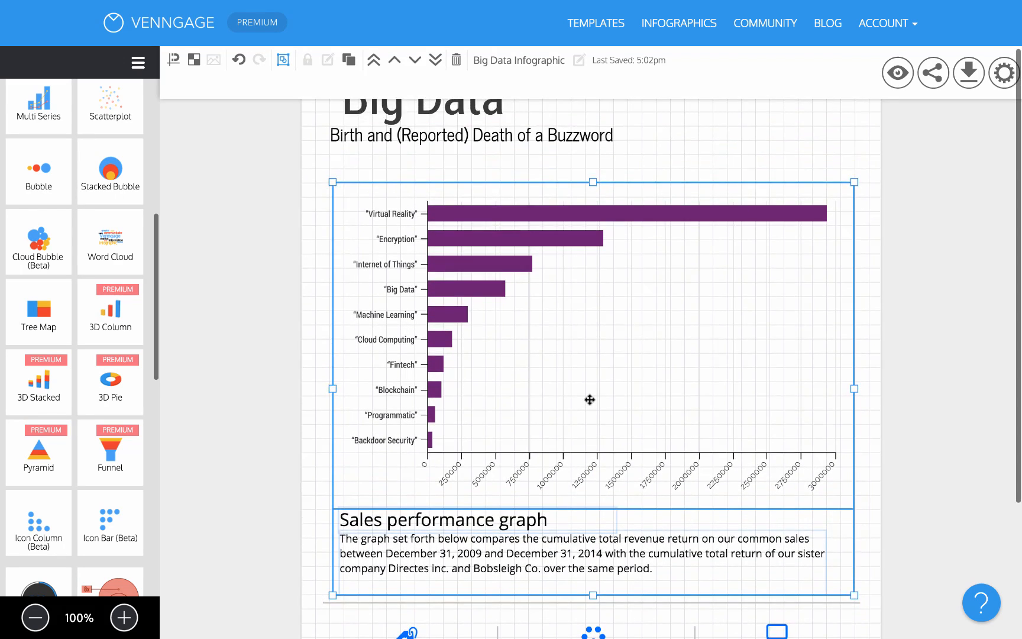
pyautogui.scroll(-3, 589, 400)
pyautogui.scroll(-2, 589, 400)
pyautogui.scroll(6, 577, 401)
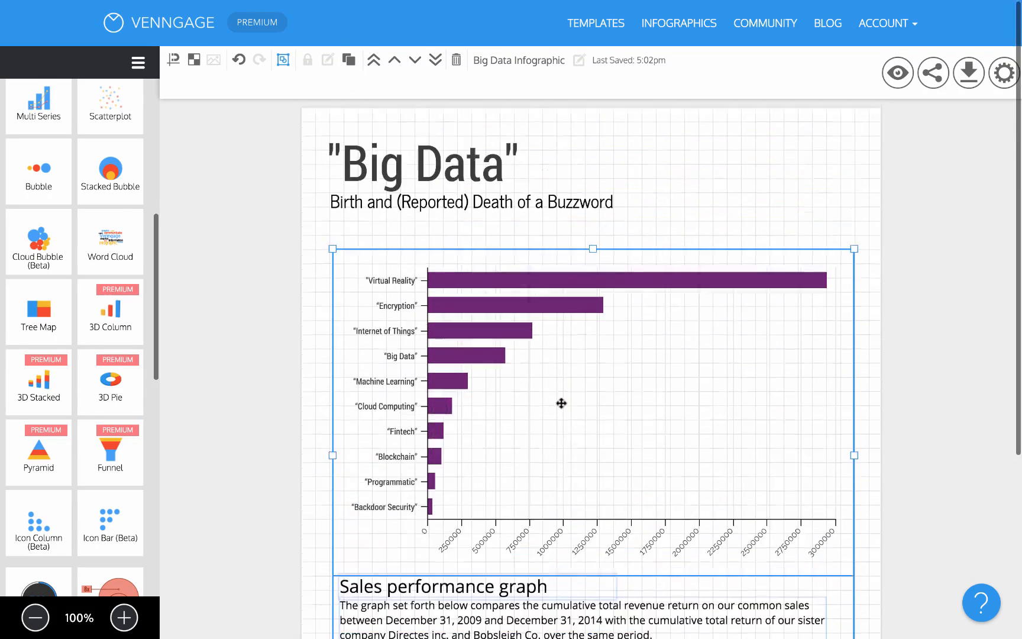
# - Ungroup the bar chart from the "Sales performance graph" heading and paragraph below it
pyautogui.scroll(-5, 561, 404)
pyautogui.click(421, 554)
pyautogui.click(580, 523)
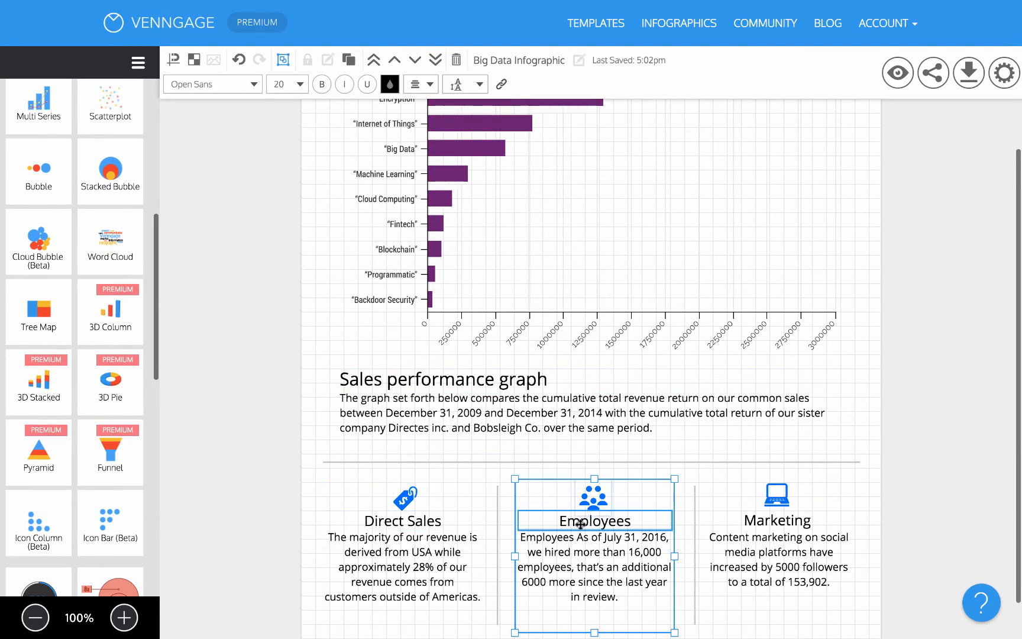
pyautogui.scroll(4, 580, 524)
pyautogui.scroll(1, 580, 524)
pyautogui.scroll(-1, 580, 524)
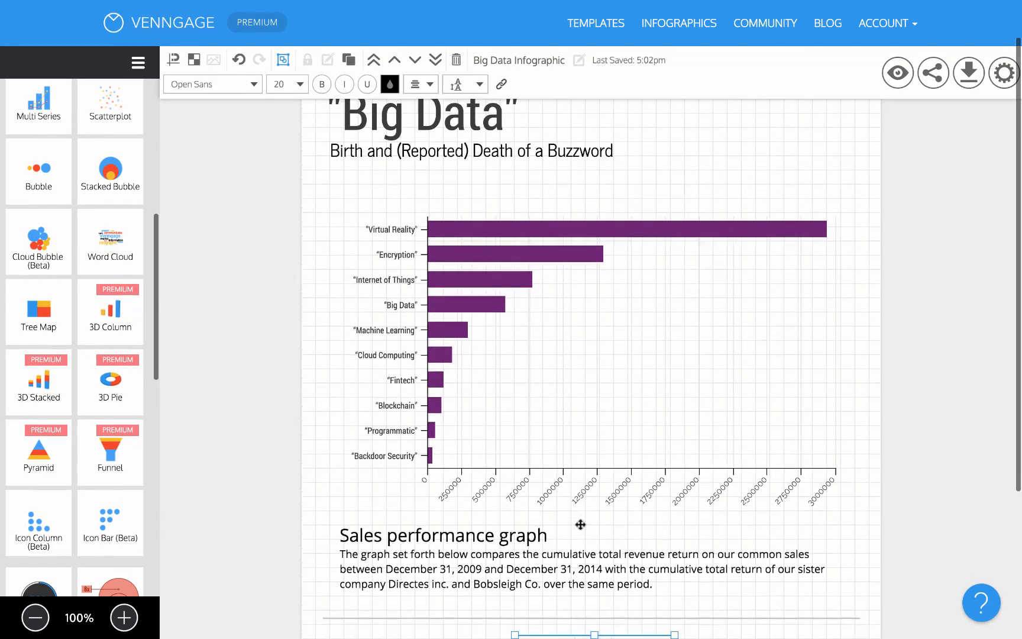
pyautogui.click(519, 388)
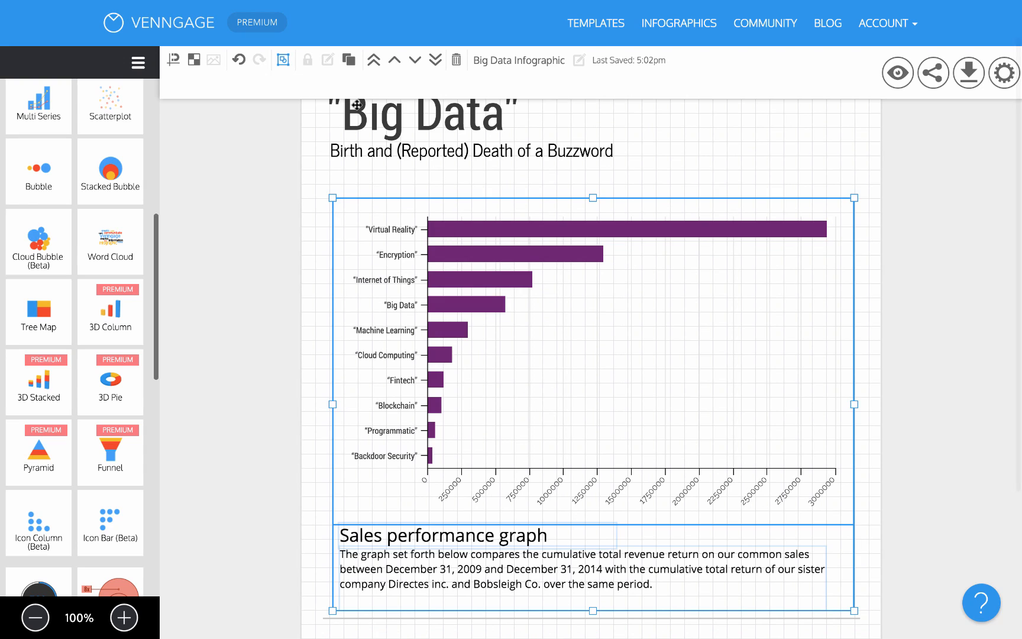
pyautogui.click(284, 64)
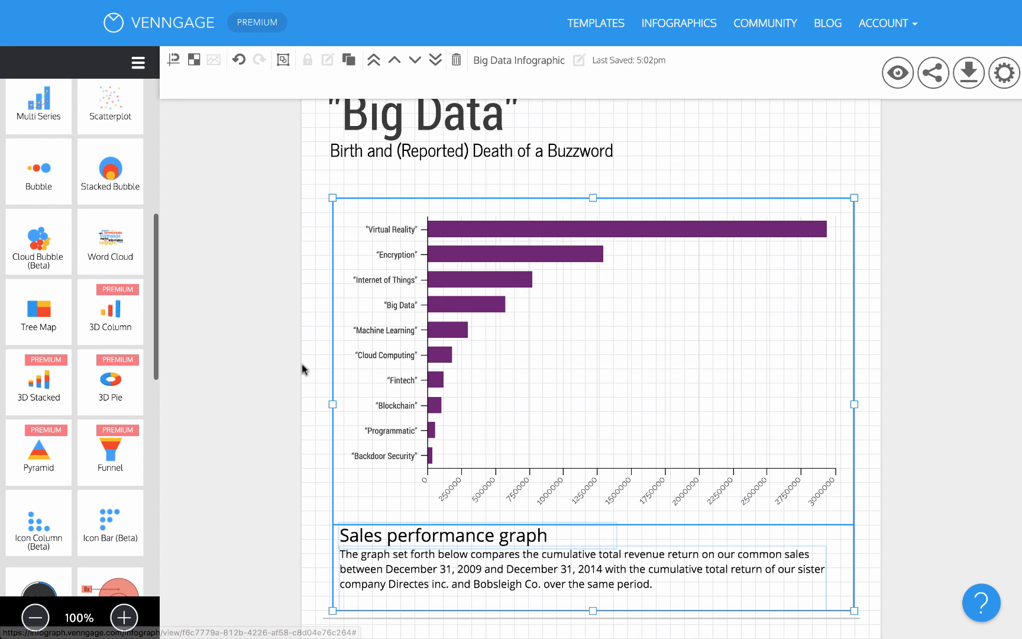
pyautogui.click(408, 540)
pyautogui.moveTo(408, 540); pyautogui.dragTo(389, 543)
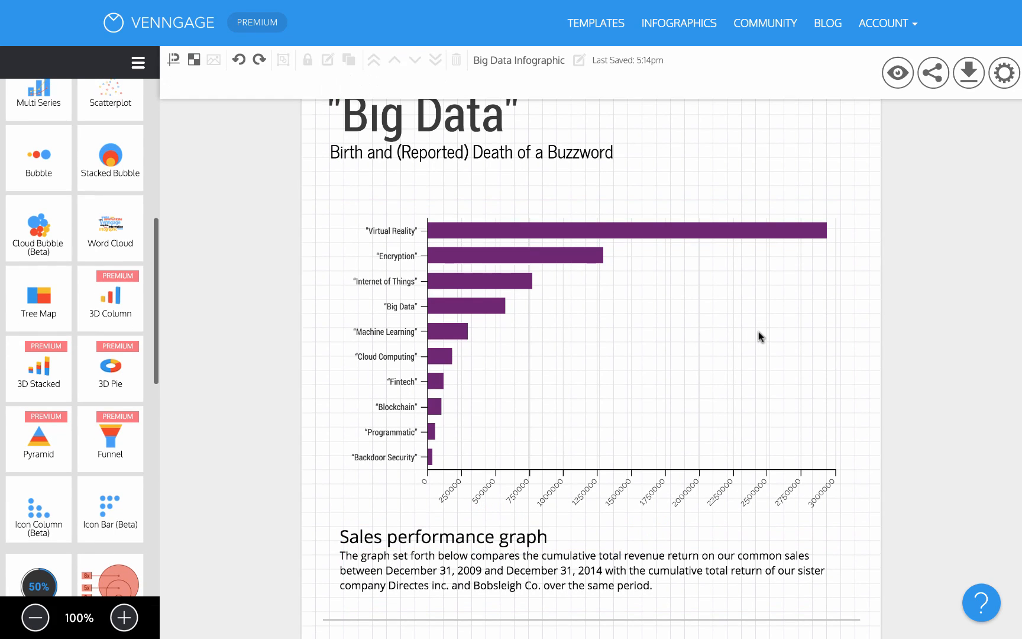
# - Replace the "Sales performance graph" heading under the bar chart with "Facebook Total Likes"
pyautogui.click(477, 538)
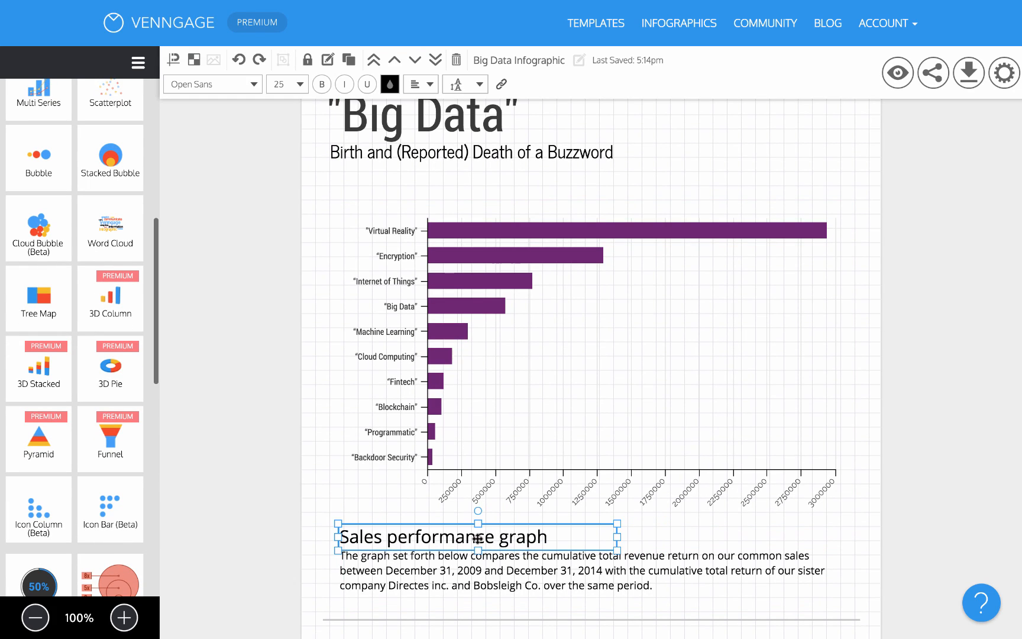
pyautogui.doubleClick(448, 538)
pyautogui.hotkey('ctrl', 'a')
pyautogui.write('Fa')
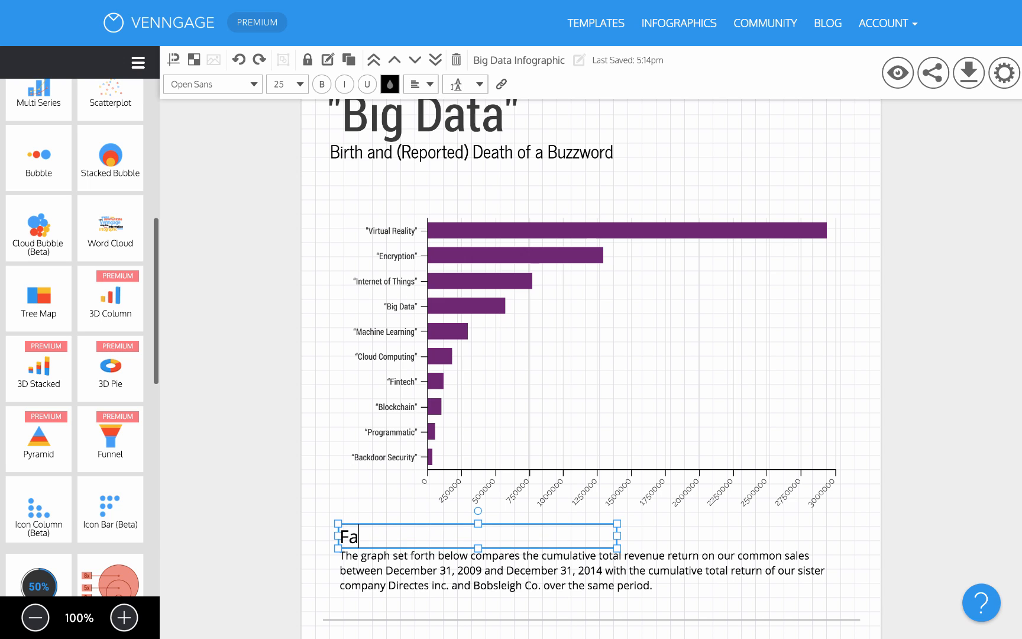
pyautogui.write('cebook to')
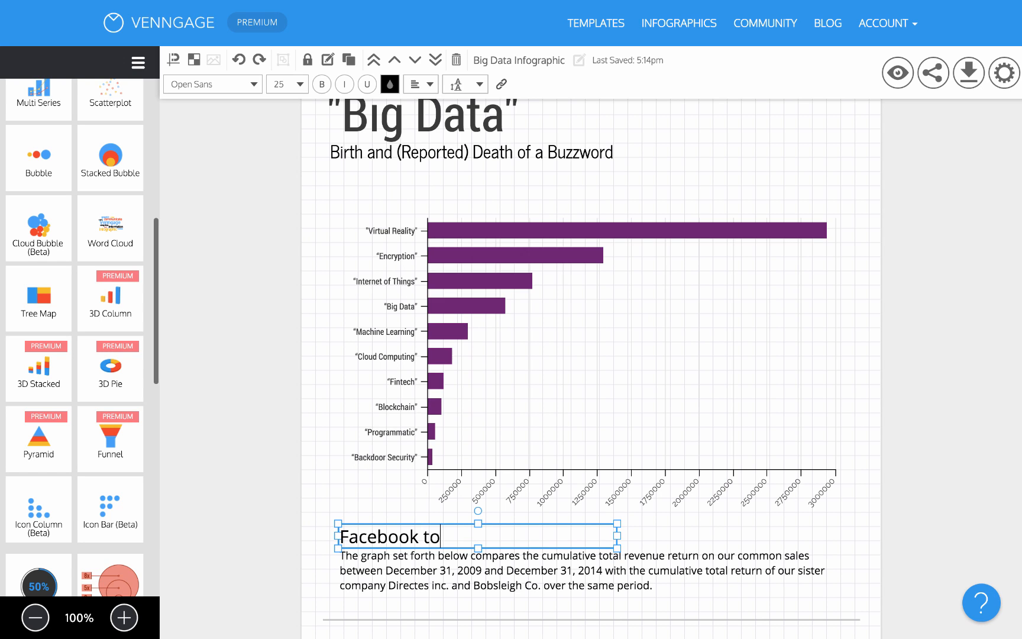
pyautogui.write('tal Like')
pyautogui.press('BackSpace')
pyautogui.write('T')
# - Replace the paragraph under the chart heading with the prepared text beginning "Some, notably industry analyst firm Gartner Group have said the term is no longer trending."
pyautogui.doubleClick(454, 562)
pyautogui.hotkey('ctrl', 'a')
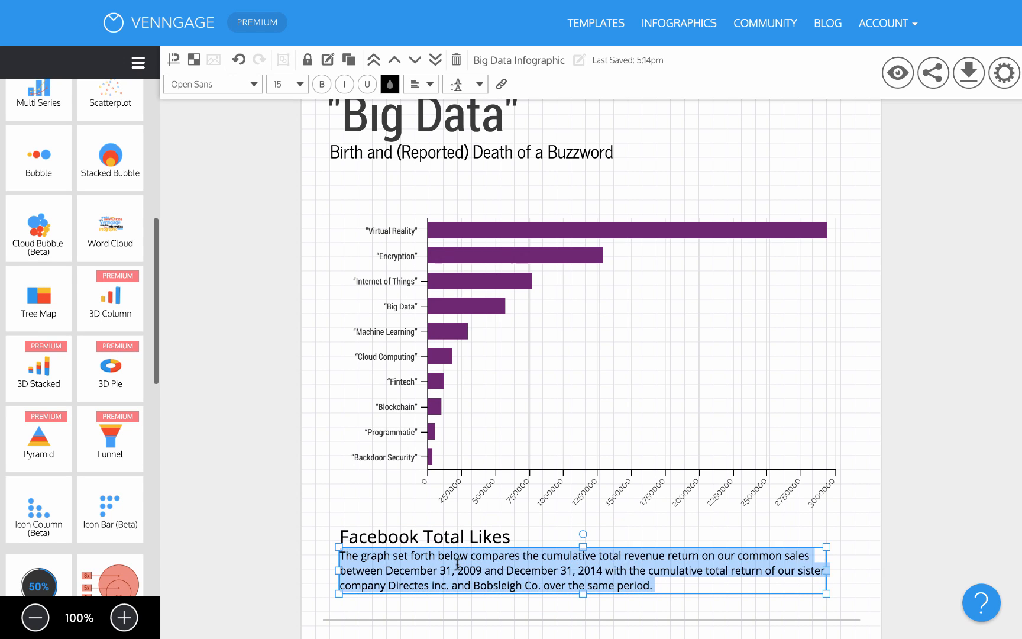
pyautogui.write('Some, notably industry analyst firm Gartner Group have said the term is no longer trending. This infographic shows the prevalence of tech keywords in online and social media.')
pyautogui.click(867, 566)
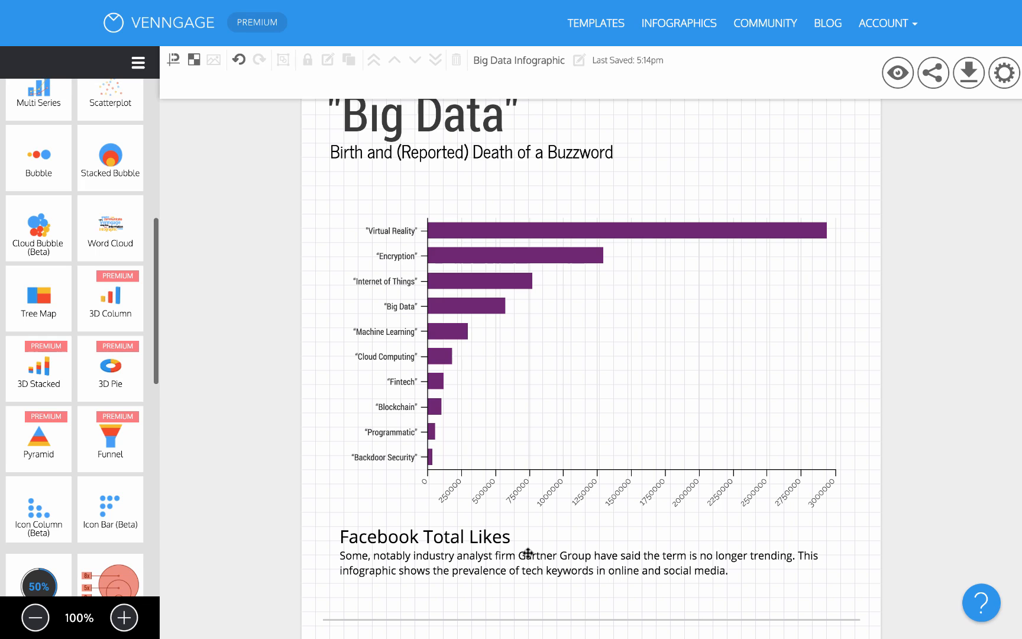
# - Remove the word "Facebook" from the chart heading so that it reads "Total Likes"
pyautogui.click(446, 534)
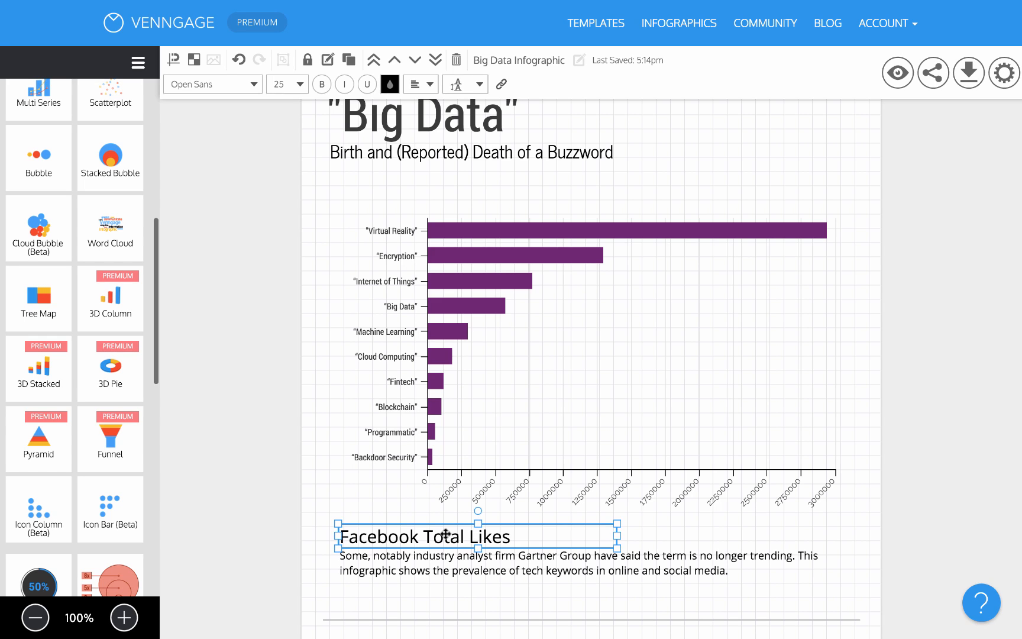
pyautogui.doubleClick(416, 533)
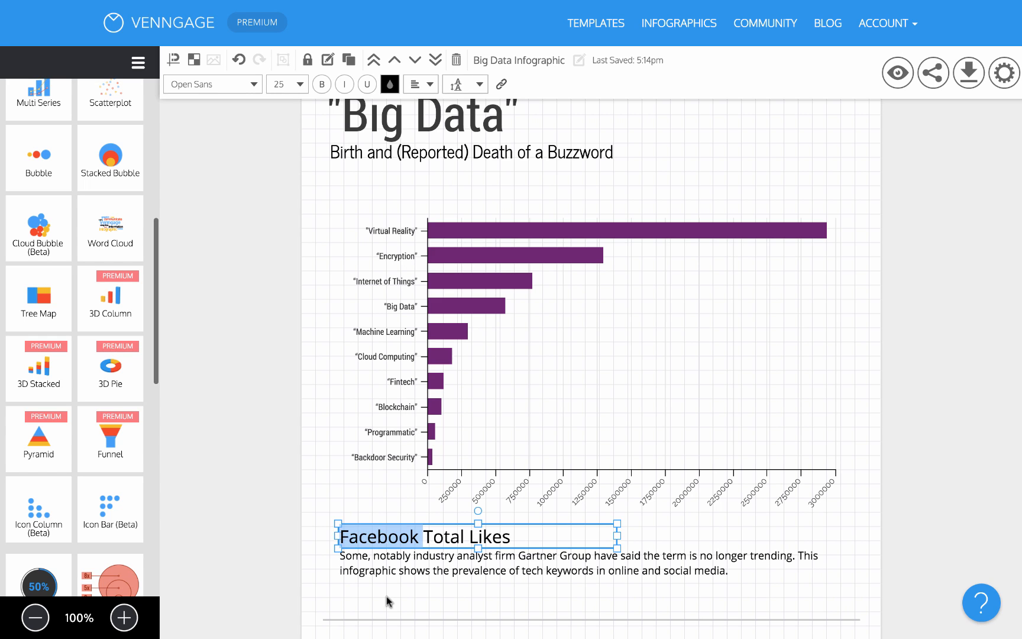
pyautogui.press('BackSpace')
pyautogui.click(320, 554)
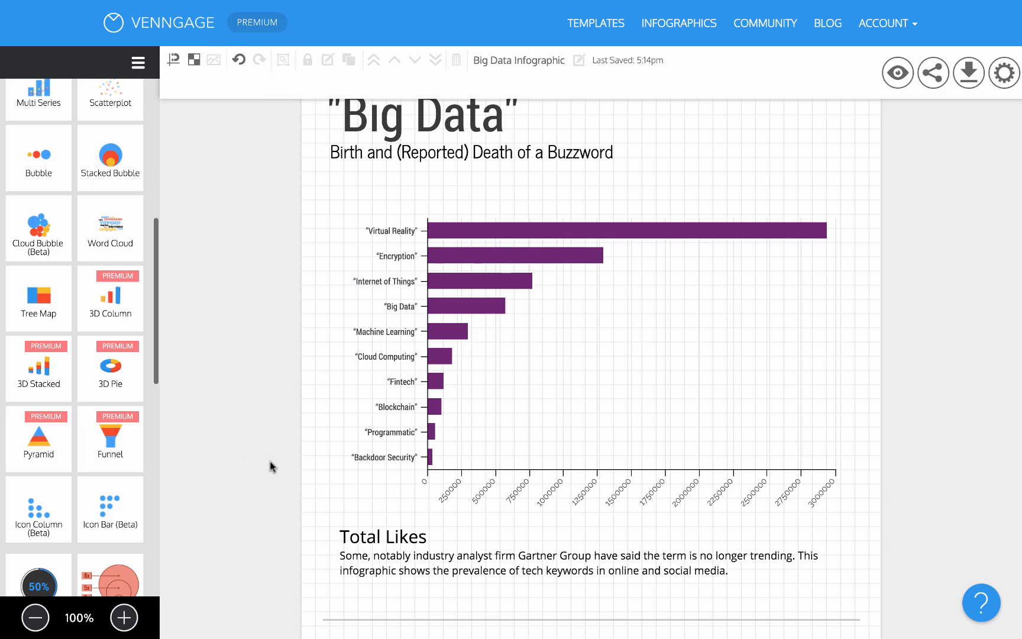
# - Search the icon library for "facebook"
pyautogui.scroll(6, 81, 306)
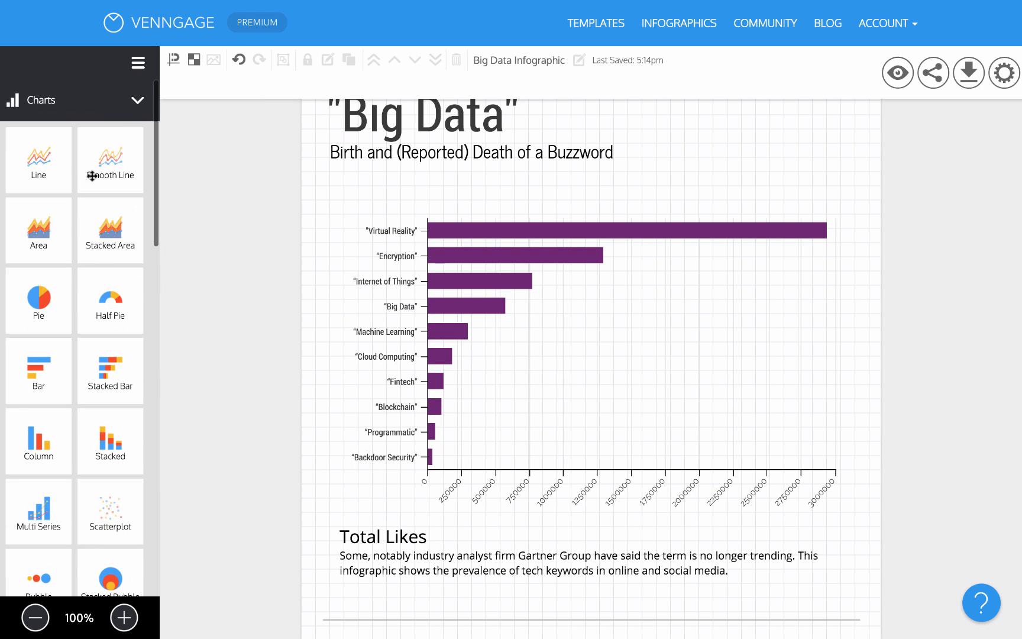
pyautogui.click(102, 115)
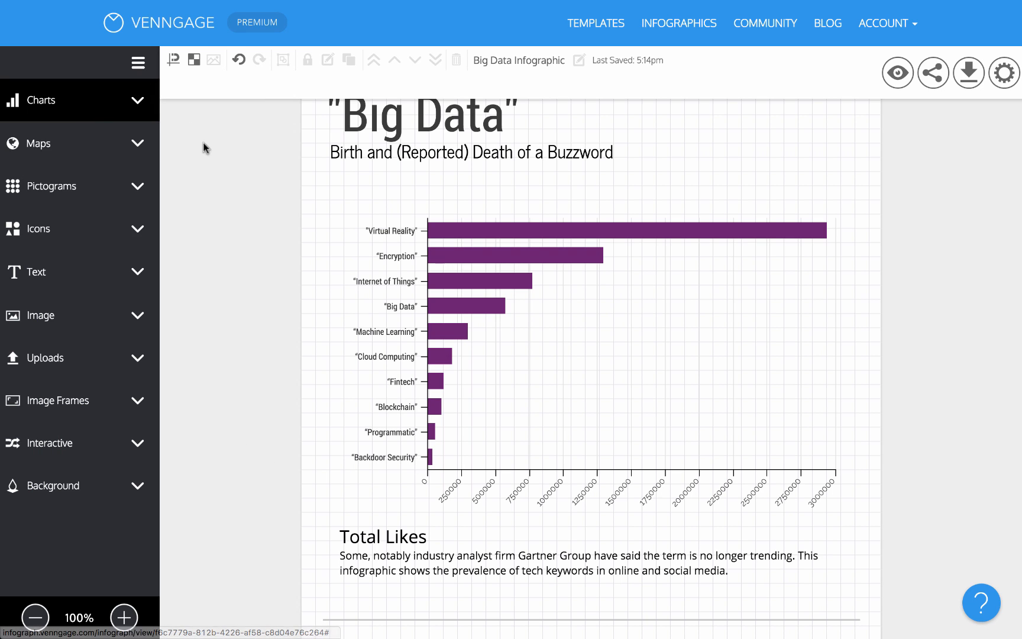
pyautogui.click(96, 240)
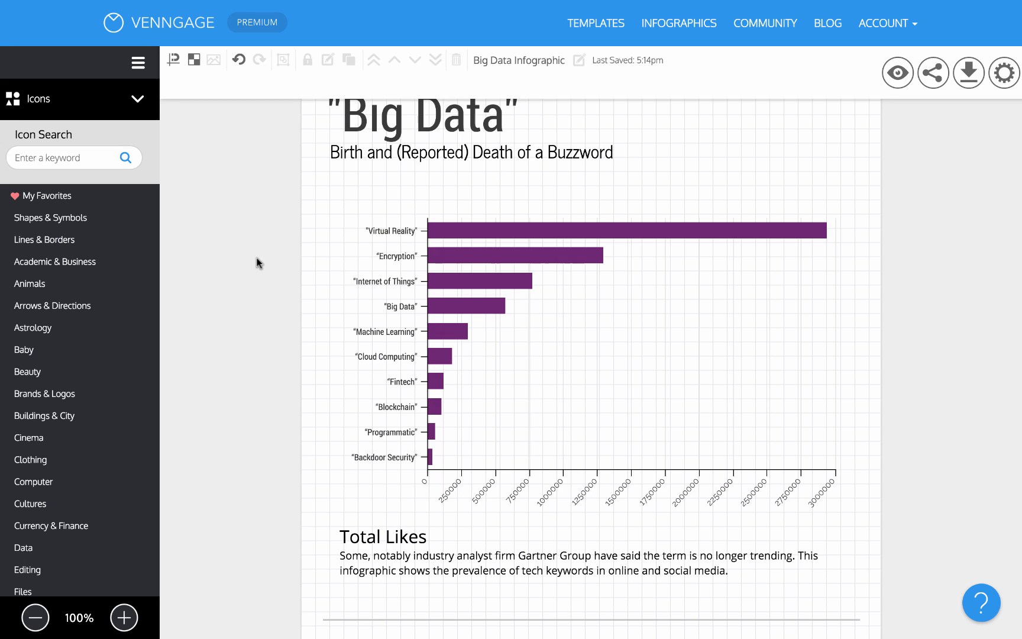
pyautogui.click(74, 99)
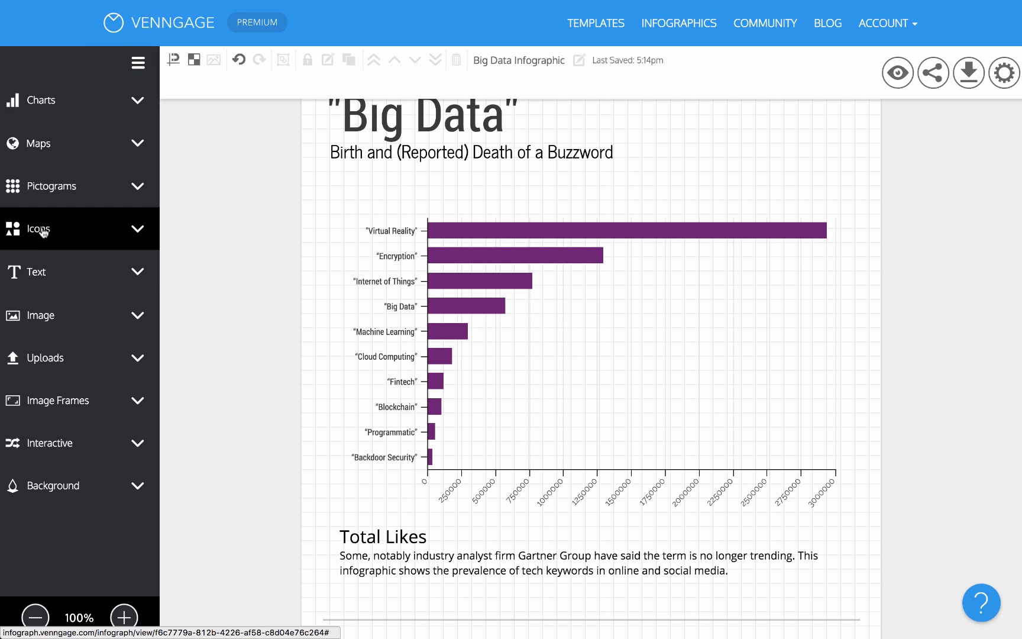
pyautogui.click(47, 228)
pyautogui.scroll(-3, 44, 393)
pyautogui.scroll(-5, 46, 395)
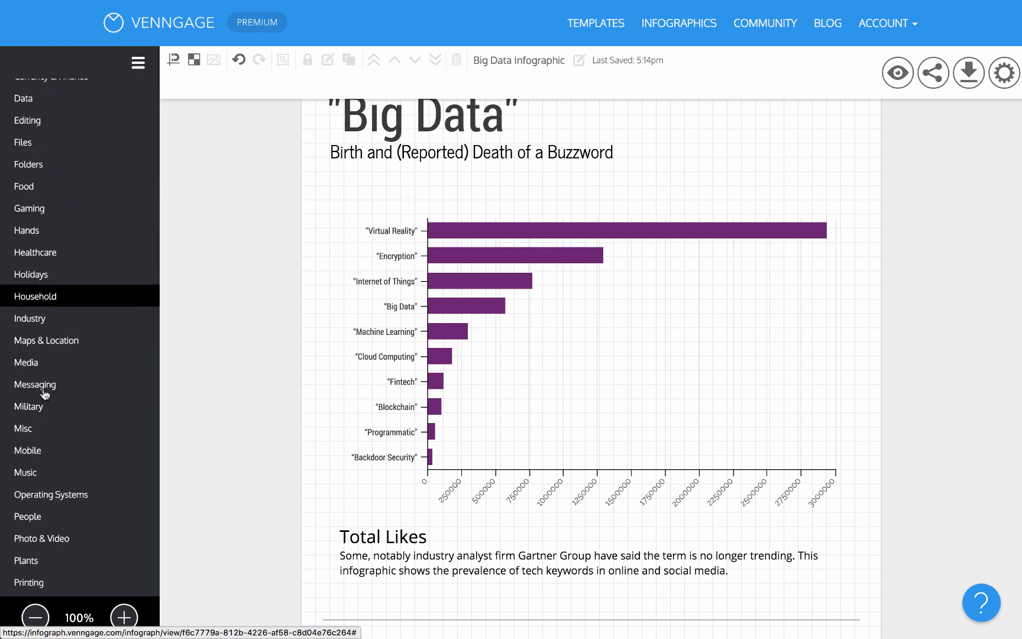
pyautogui.scroll(10, 46, 395)
pyautogui.click(55, 290)
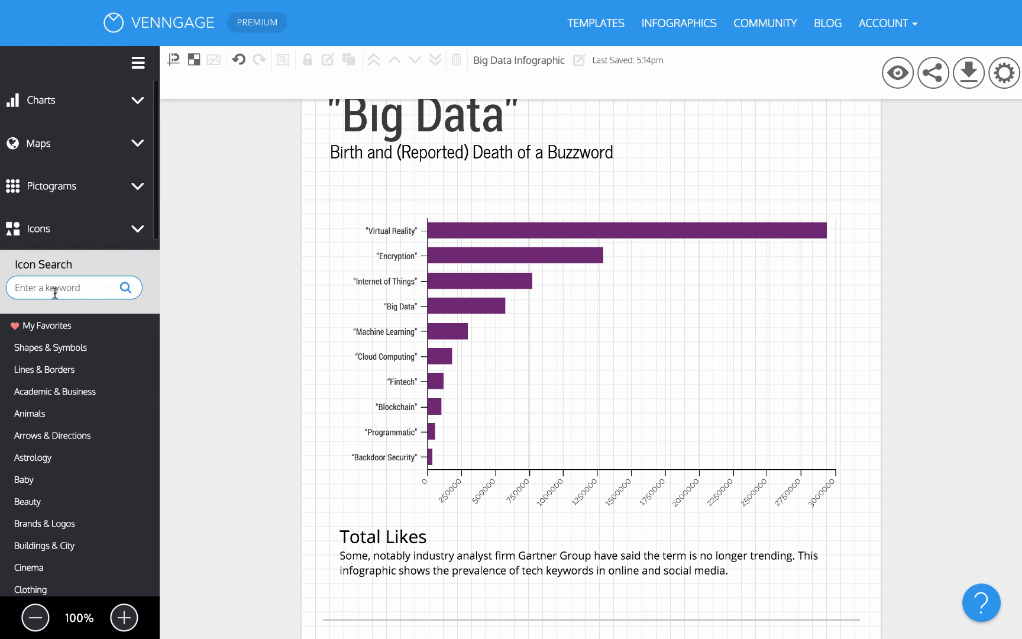
pyautogui.write('facebook')
pyautogui.press('Return')
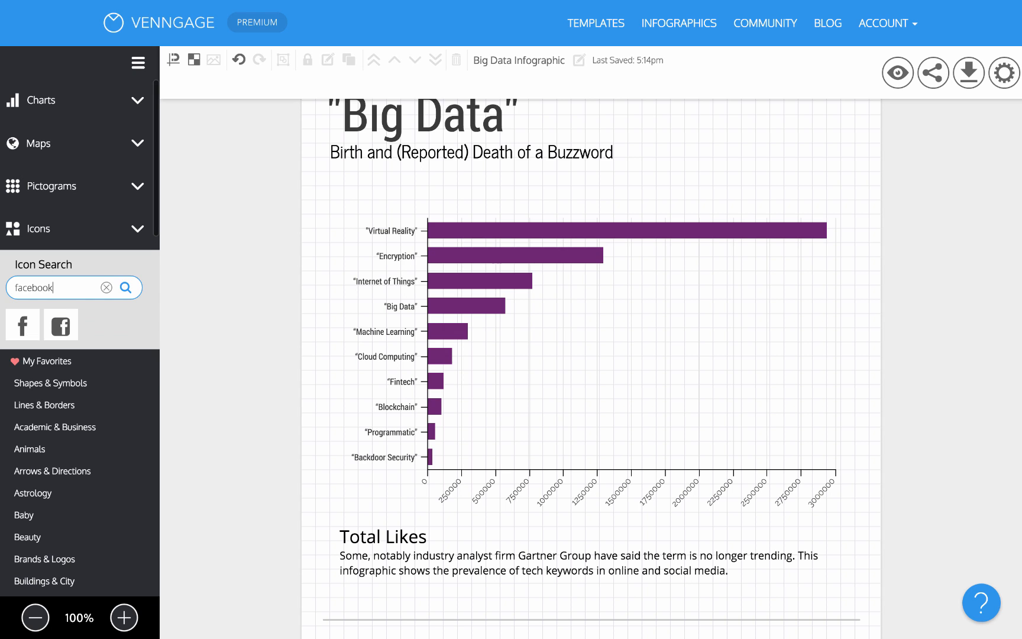
# - Add the square Facebook icon to the page and place it small in front of the "Total Likes" heading
pyautogui.moveTo(56, 333); pyautogui.dragTo(467, 582)
pyautogui.click(360, 570)
pyautogui.moveTo(357, 562)
pyautogui.mouseDown()
pyautogui.moveTo(370, 560)
pyautogui.moveTo(337, 541)
pyautogui.moveTo(367, 572)
pyautogui.mouseUp()
pyautogui.scroll(-2, 432, 564)
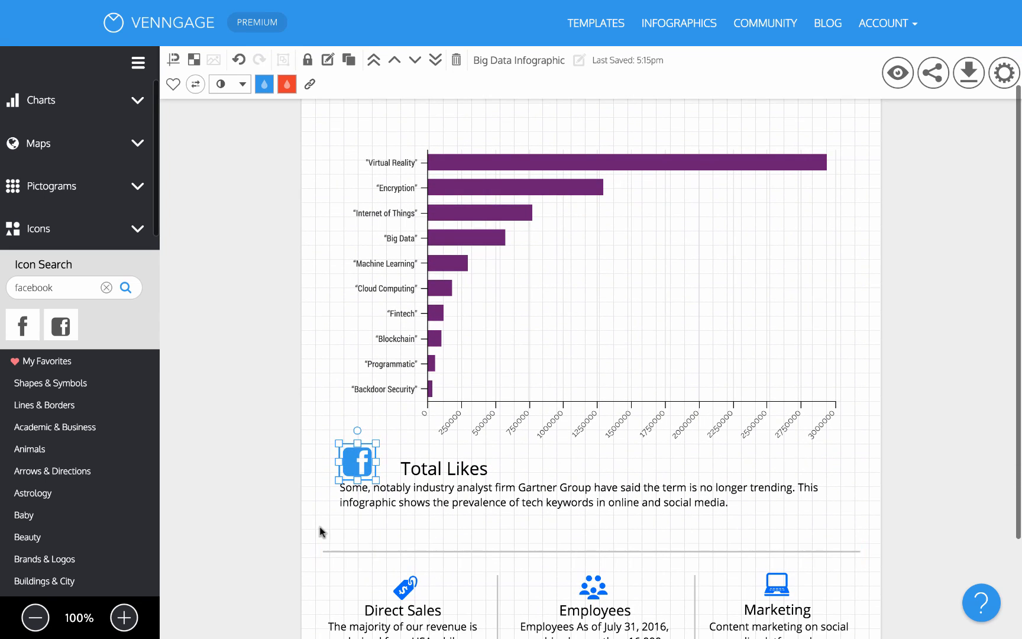
# - Recolour the Facebook icon with the light grey swatch #C3C3C3
pyautogui.click(320, 531)
pyautogui.click(349, 459)
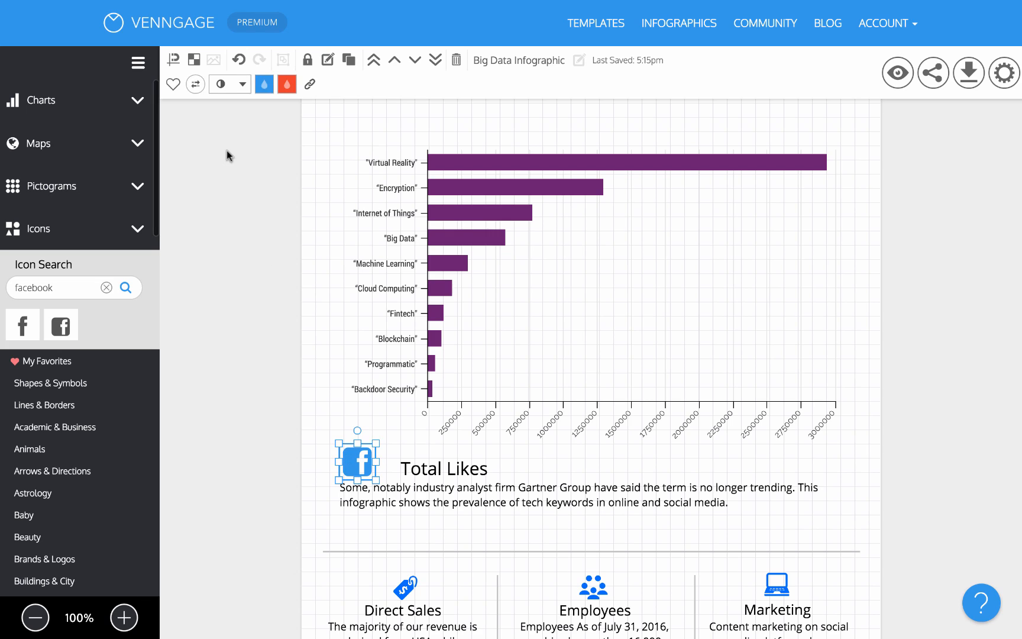
pyautogui.click(265, 86)
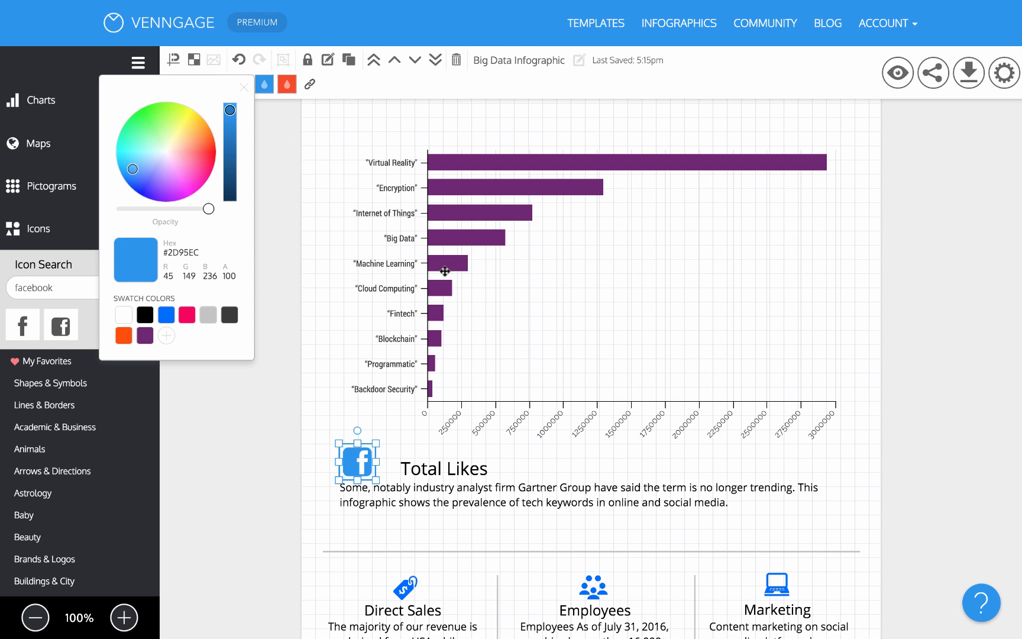
pyautogui.click(208, 315)
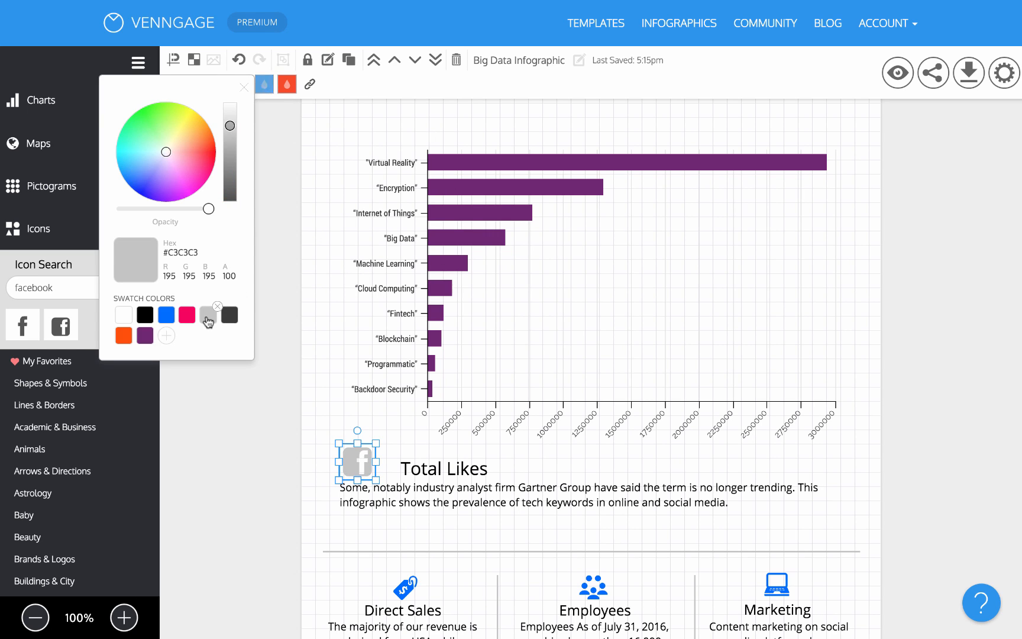
pyautogui.click(322, 425)
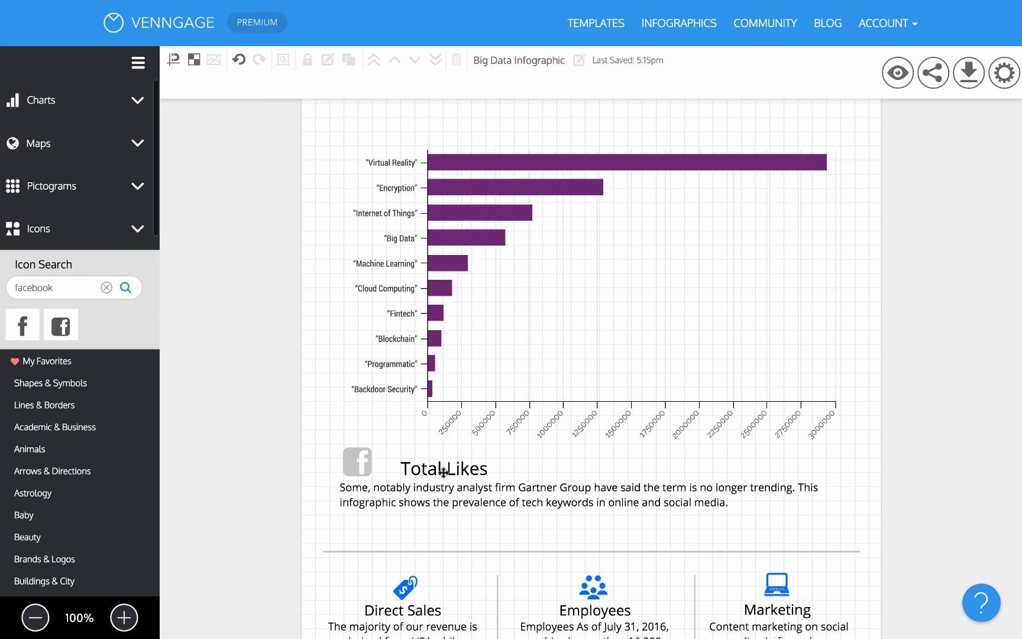
# - Move the "Total Likes" heading close to the Facebook icon and nudge the icon slightly left and down to align with the text
pyautogui.moveTo(419, 473); pyautogui.dragTo(401, 470)
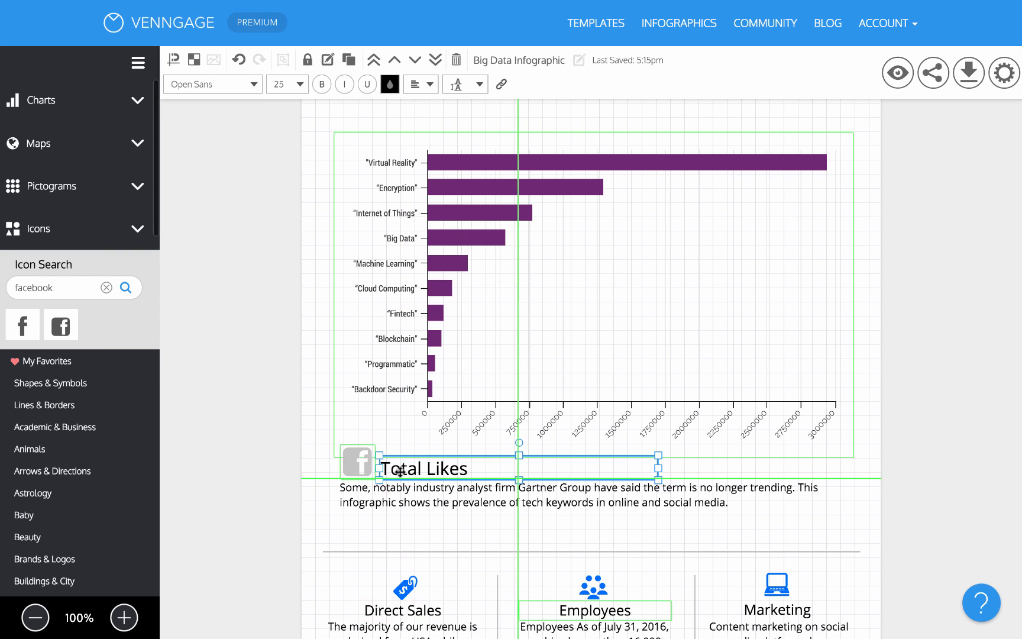
pyautogui.click(358, 463)
pyautogui.press('Left')
pyautogui.press('Left')
pyautogui.press('Left')
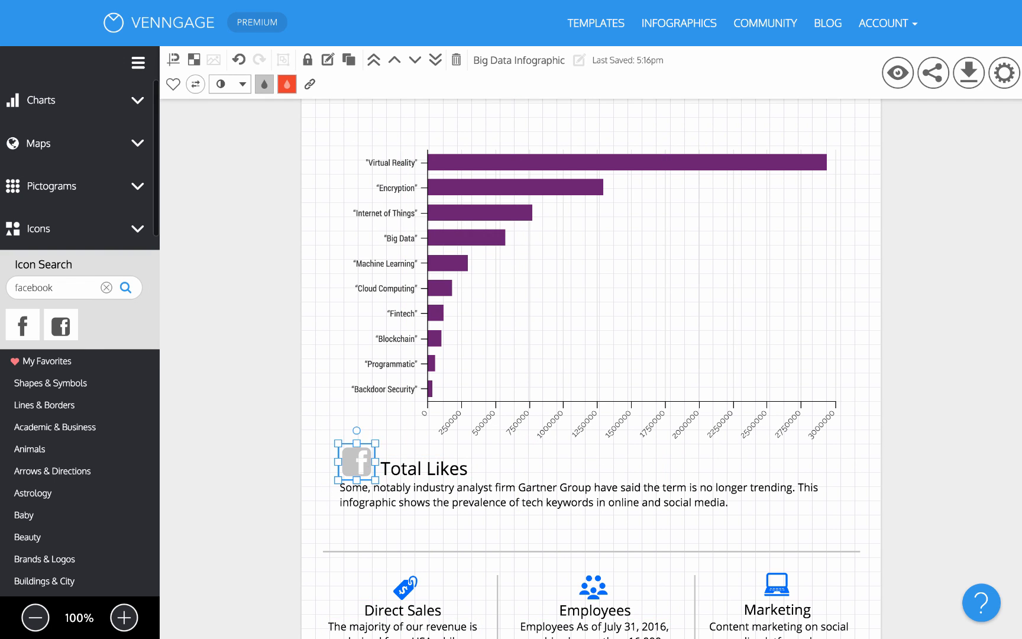
pyautogui.press('Down')
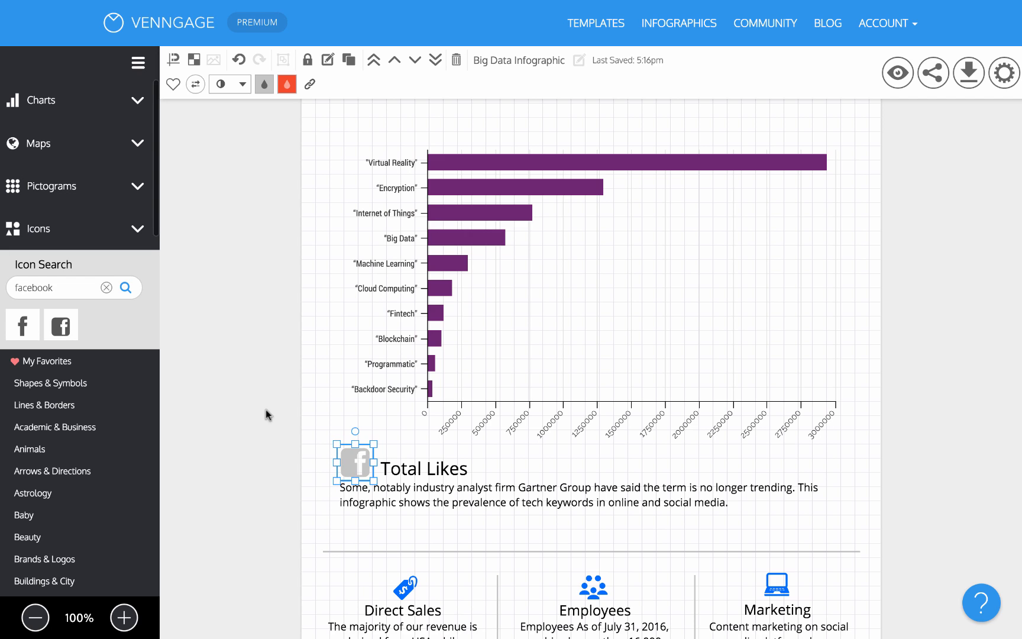
# - Search the icon library for "thumbs up" and place the outlined thumbs-up icon just after the "Total Likes" heading
pyautogui.doubleClick(62, 281)
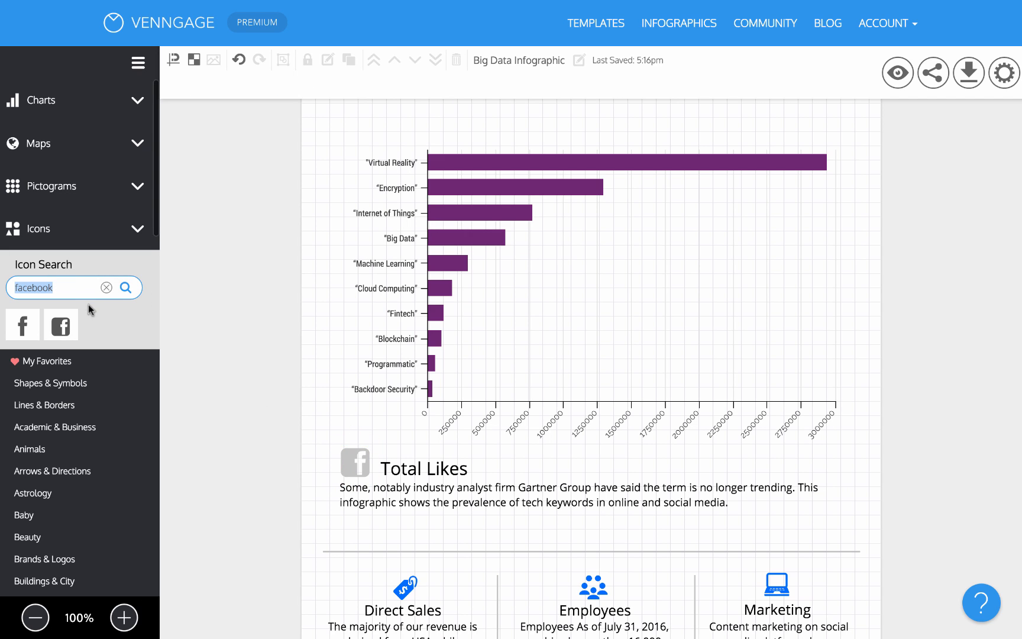
pyautogui.write('thumbs up')
pyautogui.press('Return')
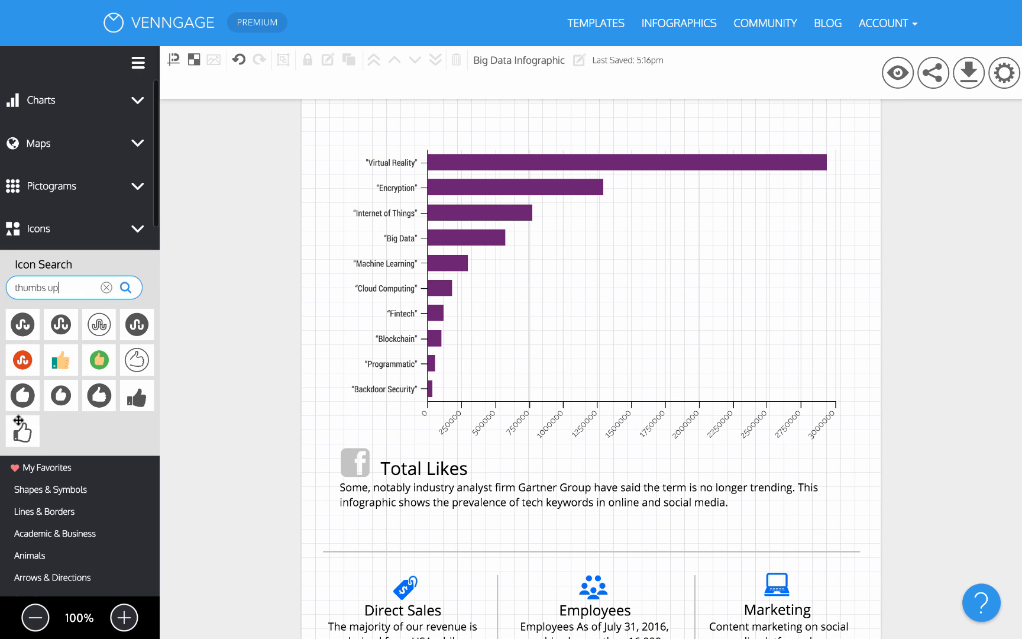
pyautogui.moveTo(19, 420); pyautogui.dragTo(526, 477)
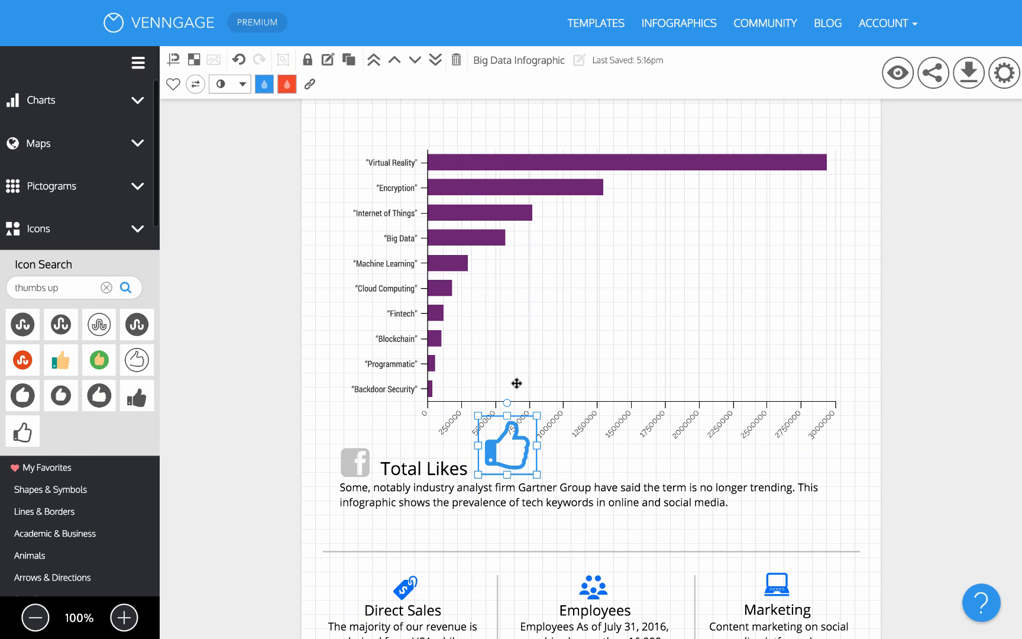
# - Mark the thumbs-up icon as a favourite and show the My Favorites icon collection
pyautogui.click(173, 85)
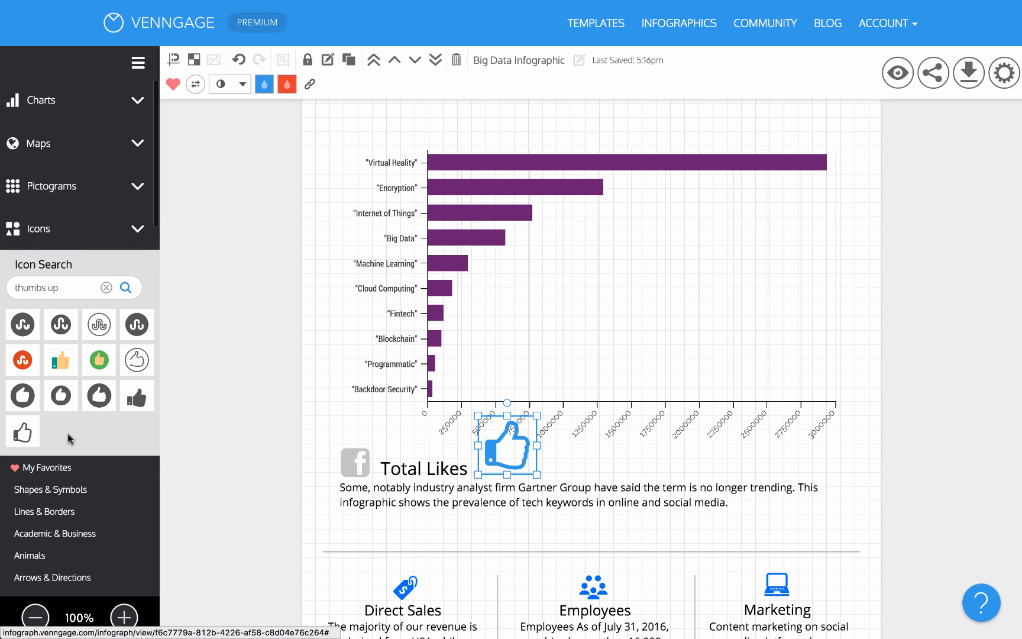
pyautogui.scroll(-3, 66, 438)
pyautogui.click(65, 364)
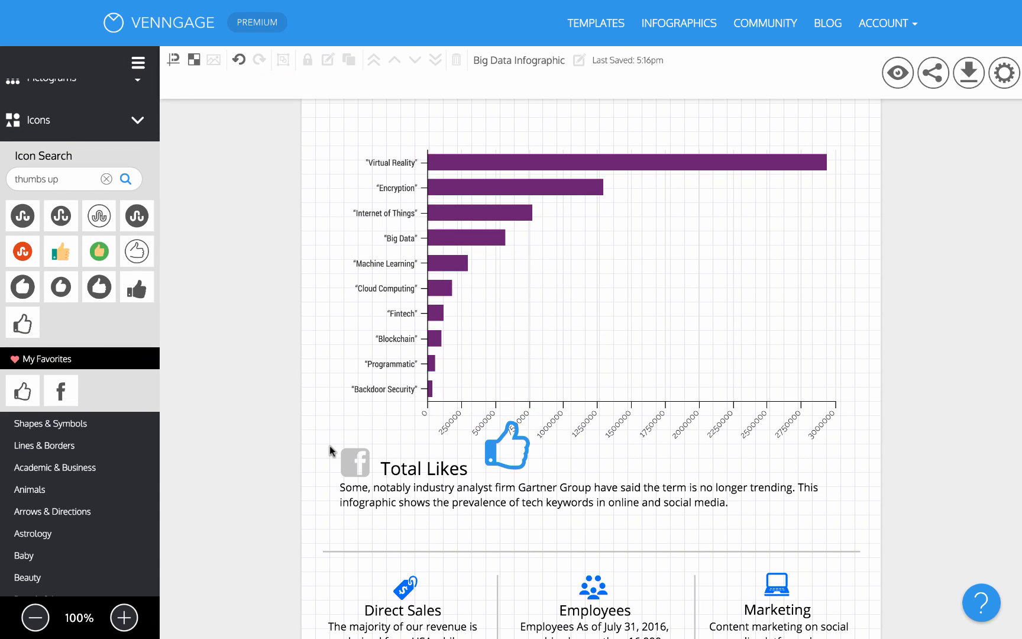
# - Recolour the thumbs-up icon with the light grey swatch #C3C3C3
pyautogui.click(519, 454)
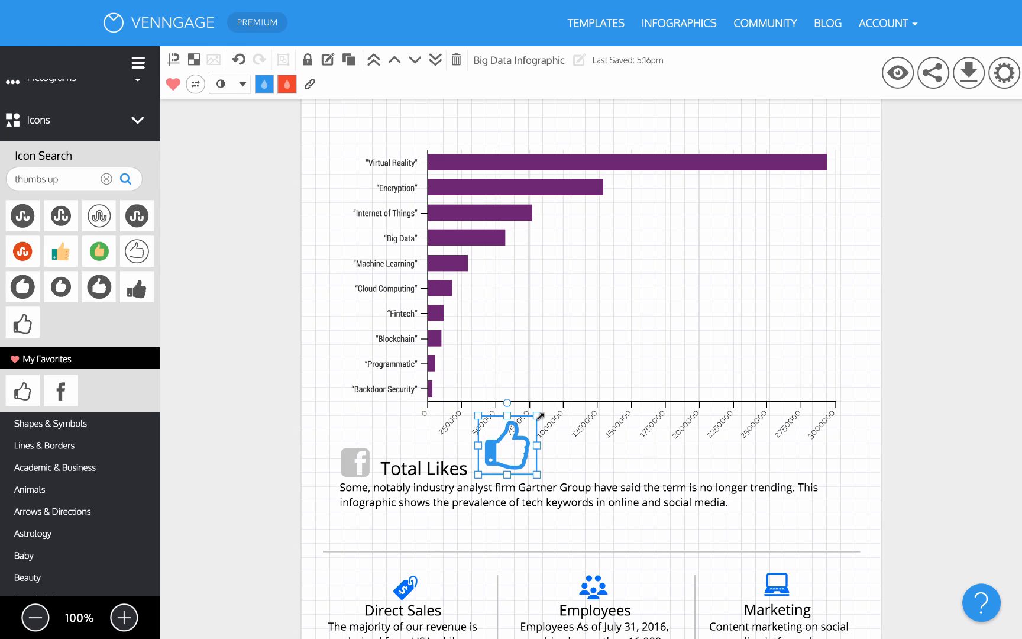
pyautogui.click(264, 84)
pyautogui.click(208, 315)
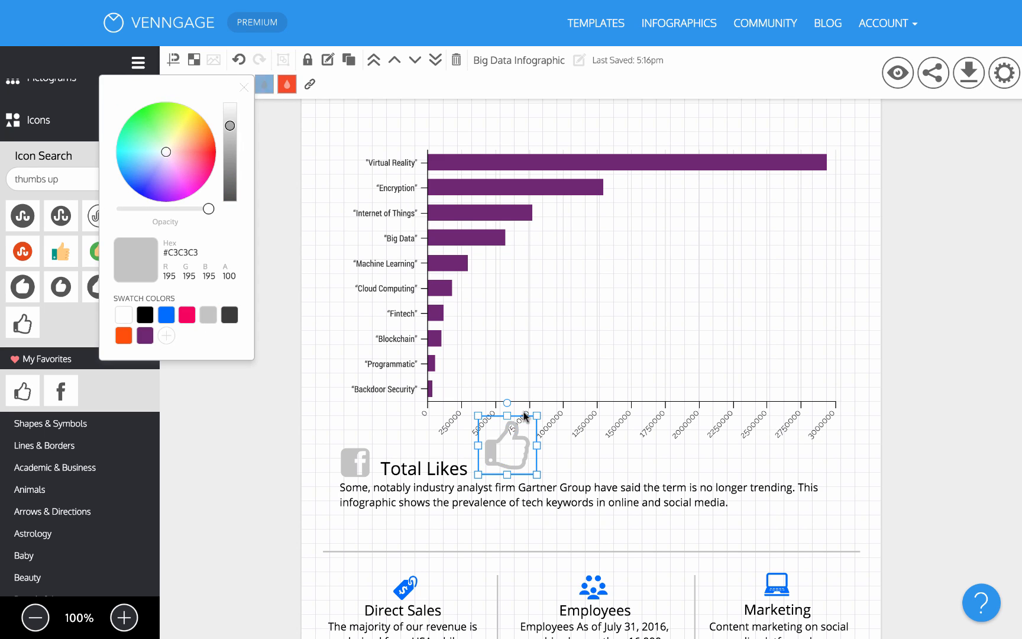
# - Scale down the thumbs-up icon and align it directly after the "Total Likes" heading
pyautogui.moveTo(537, 415); pyautogui.dragTo(482, 469)
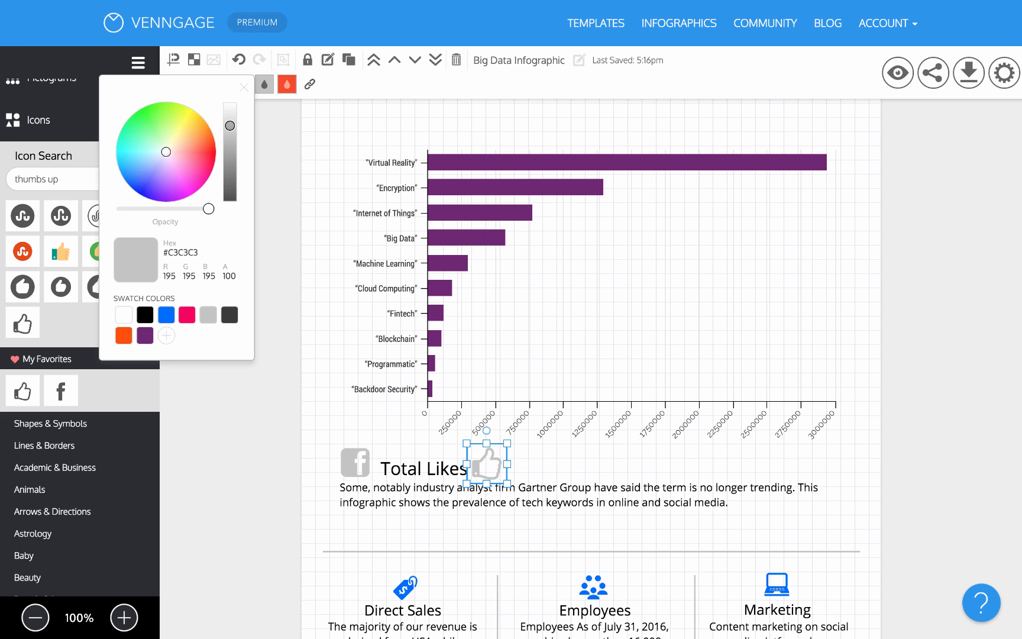
pyautogui.click(611, 382)
# - Shift the "Big Data" title and its subtitle together to the right and slightly down, leaving space in front for an icon
pyautogui.scroll(3, 298, 331)
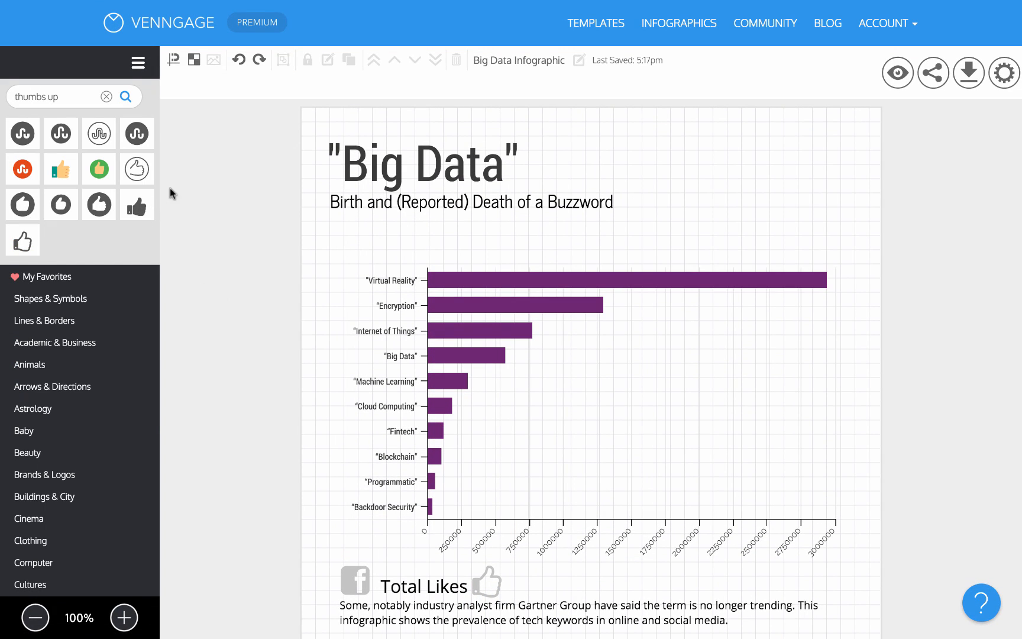
pyautogui.click(381, 185)
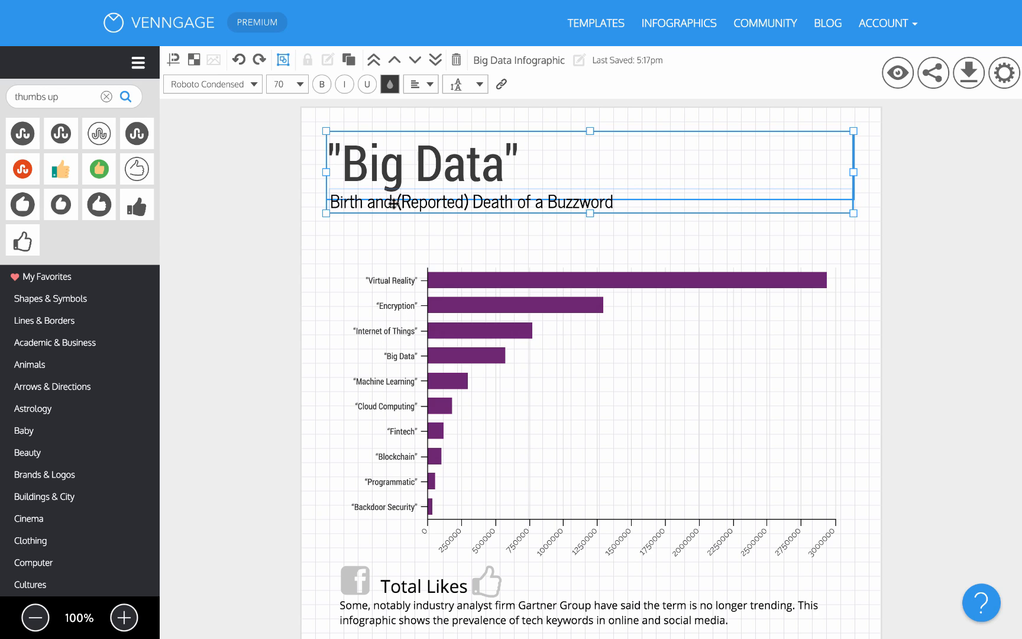
pyautogui.moveTo(403, 179); pyautogui.dragTo(488, 187)
pyautogui.click(318, 217)
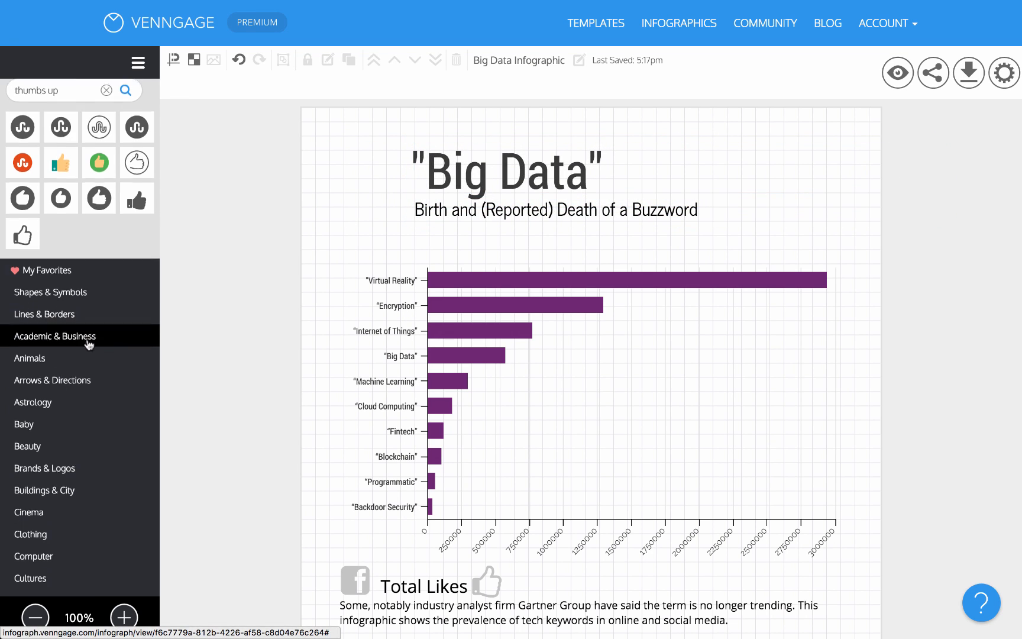
# - Place the solid network-node icon from the Data icon category just before the "Big Data" title
pyautogui.scroll(-5, 88, 340)
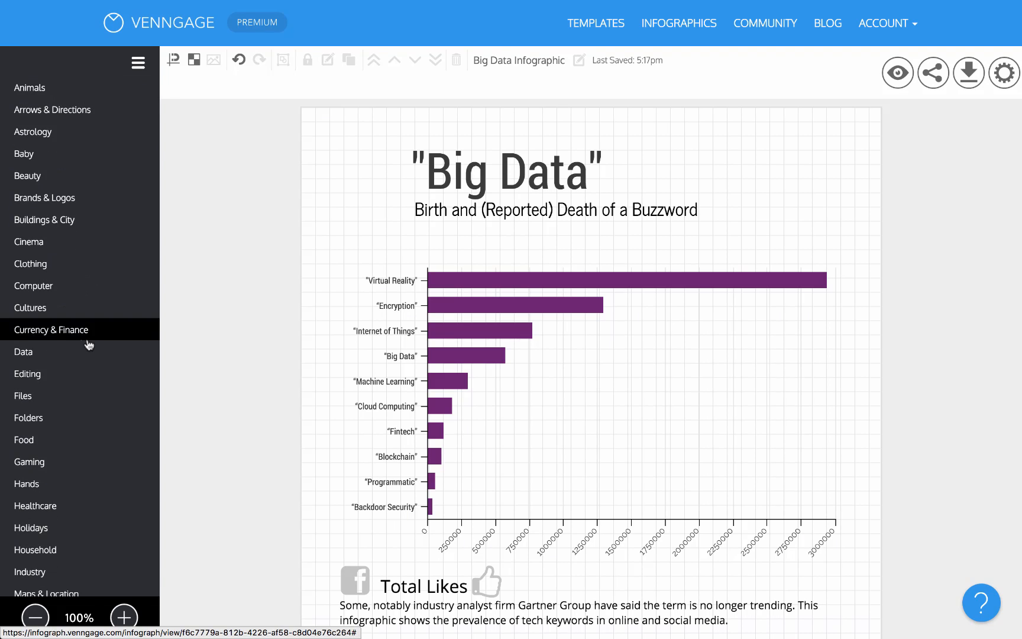
pyautogui.click(52, 351)
pyautogui.scroll(-10, 61, 406)
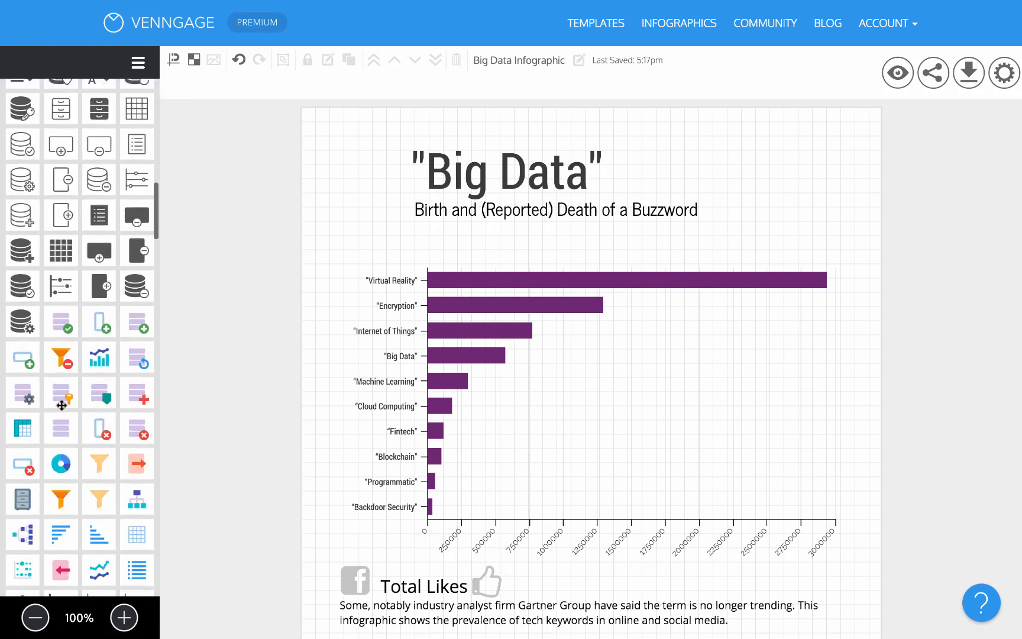
pyautogui.scroll(-10, 61, 405)
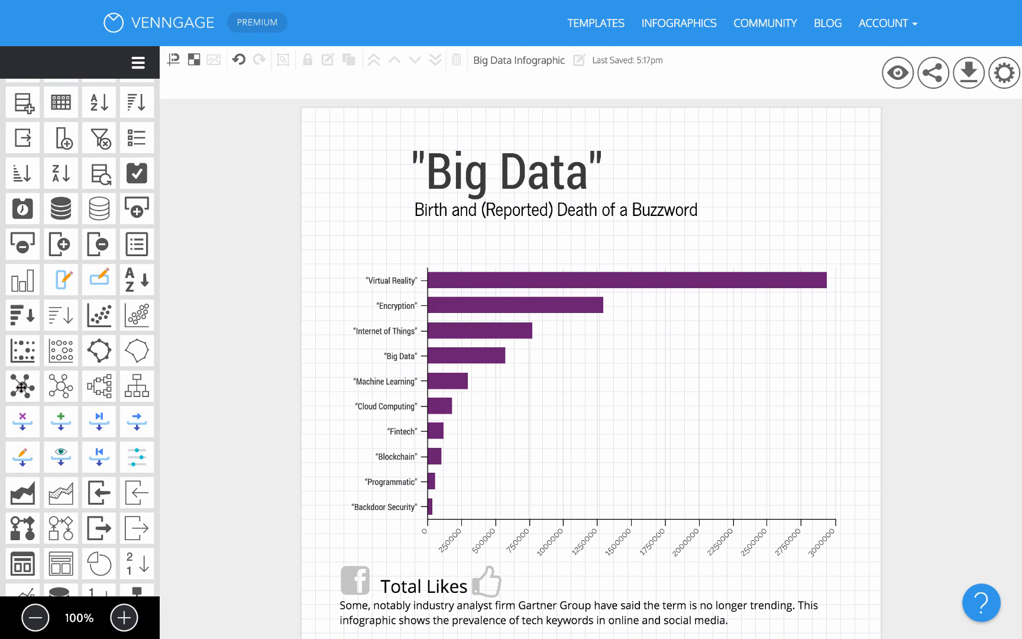
pyautogui.moveTo(26, 383); pyautogui.dragTo(371, 181)
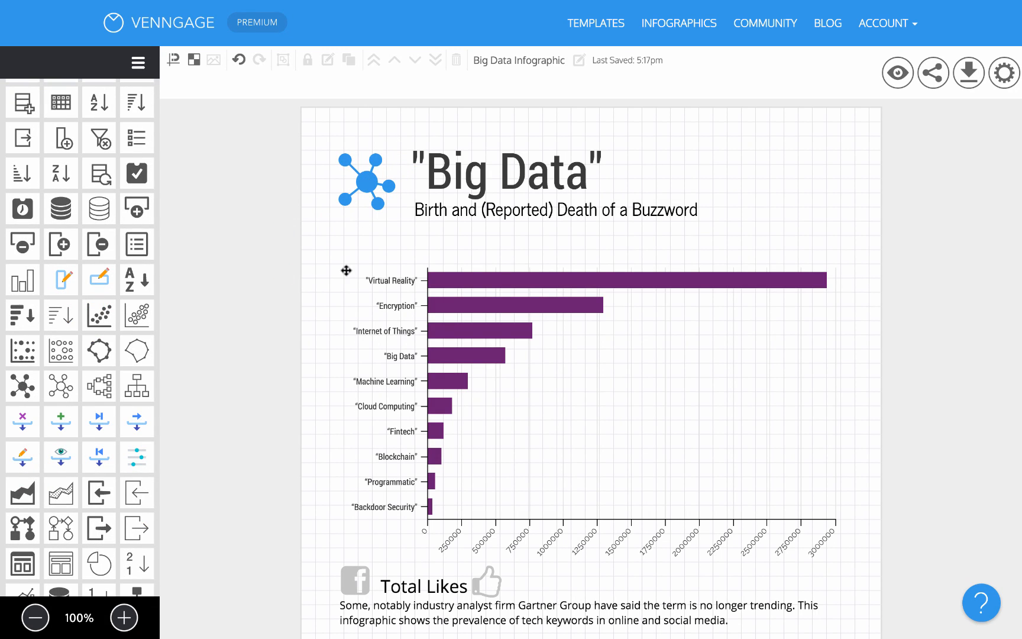
# - Show the Lines & Borders collection in the icon library
pyautogui.scroll(-15, 91, 321)
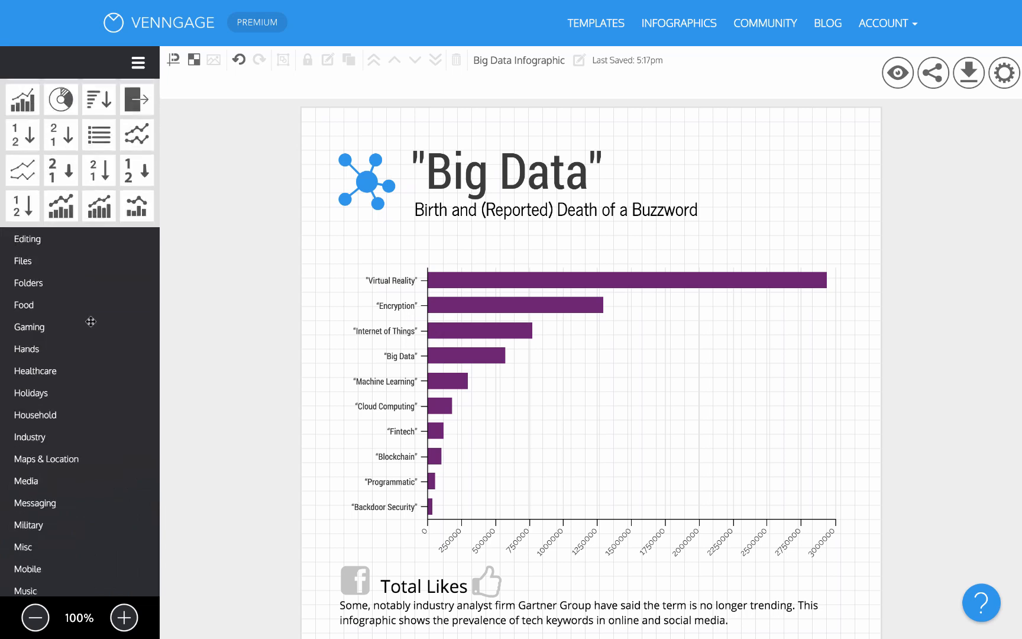
pyautogui.scroll(5, 91, 321)
pyautogui.scroll(15, 90, 321)
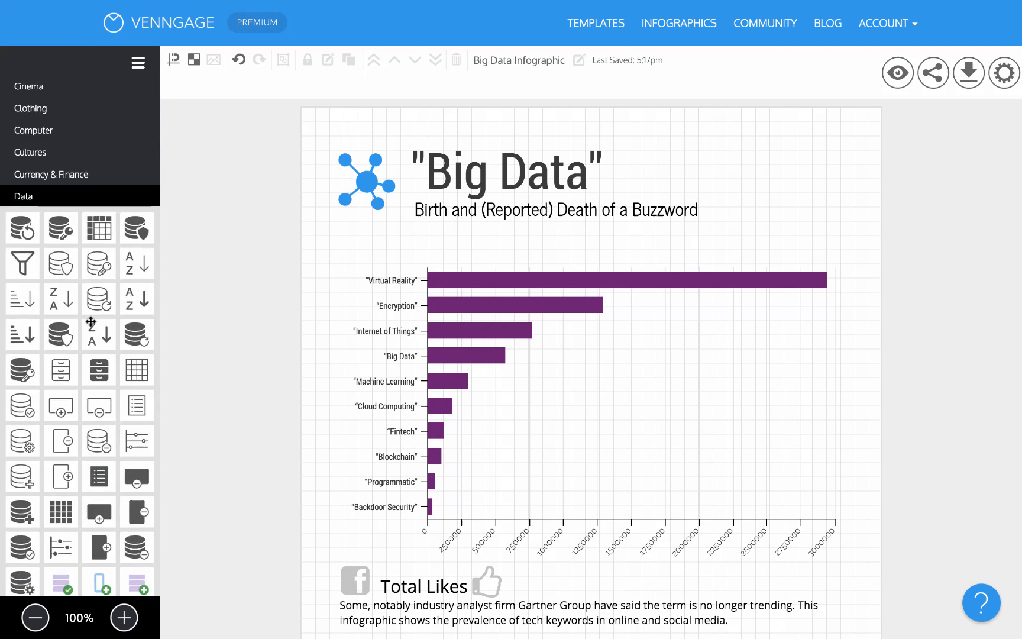
pyautogui.click(45, 437)
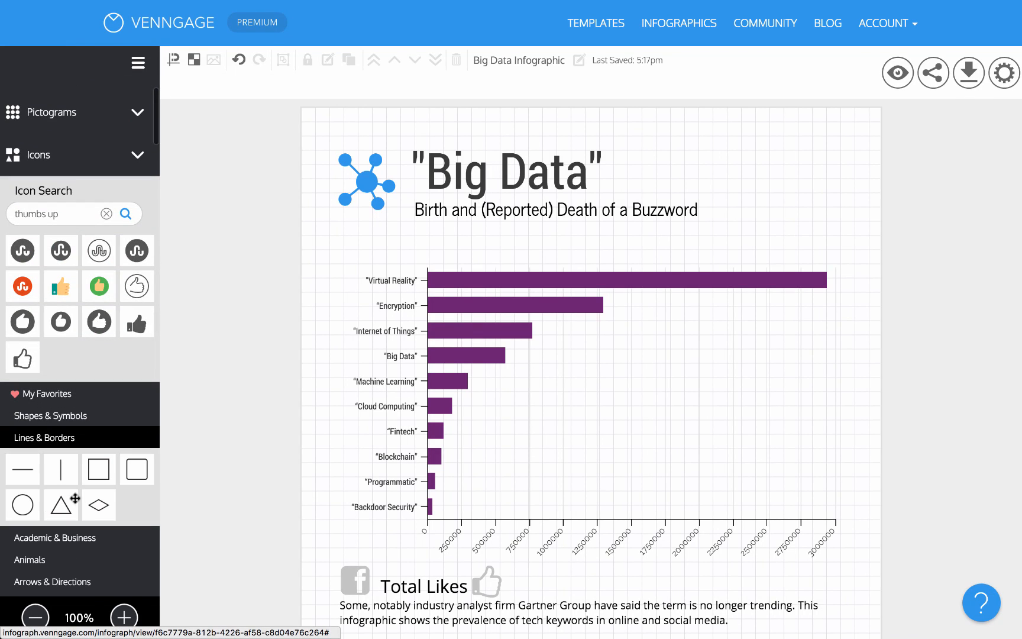
# - Add a circle outline around the blue network icon and a solid circle from Shapes & Symbols enlarged to match it
pyautogui.moveTo(22, 505); pyautogui.dragTo(383, 219)
pyautogui.click(52, 415)
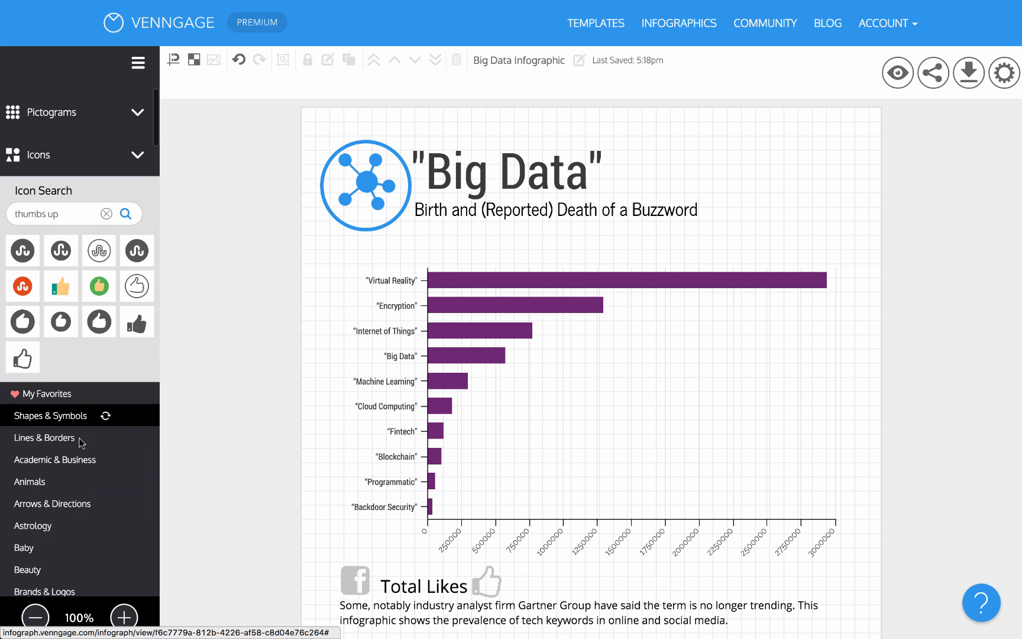
pyautogui.moveTo(99, 122); pyautogui.dragTo(393, 206)
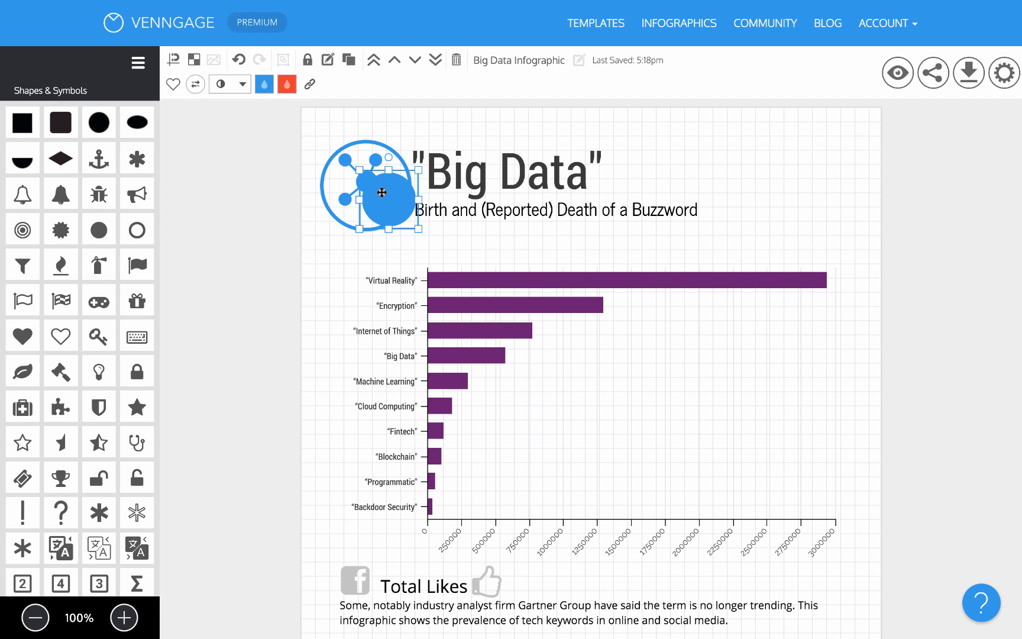
pyautogui.moveTo(358, 167); pyautogui.dragTo(318, 132)
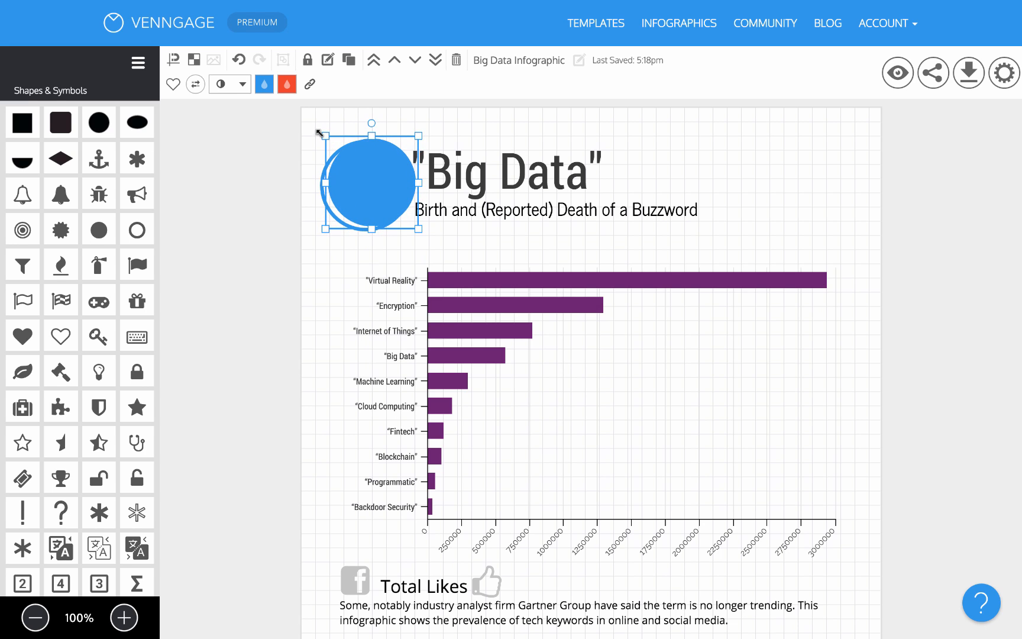
# - Move the solid circle aside onto the title and recolor the circle outline with the dark grey swatch
pyautogui.moveTo(396, 175); pyautogui.dragTo(467, 176)
pyautogui.click(371, 177)
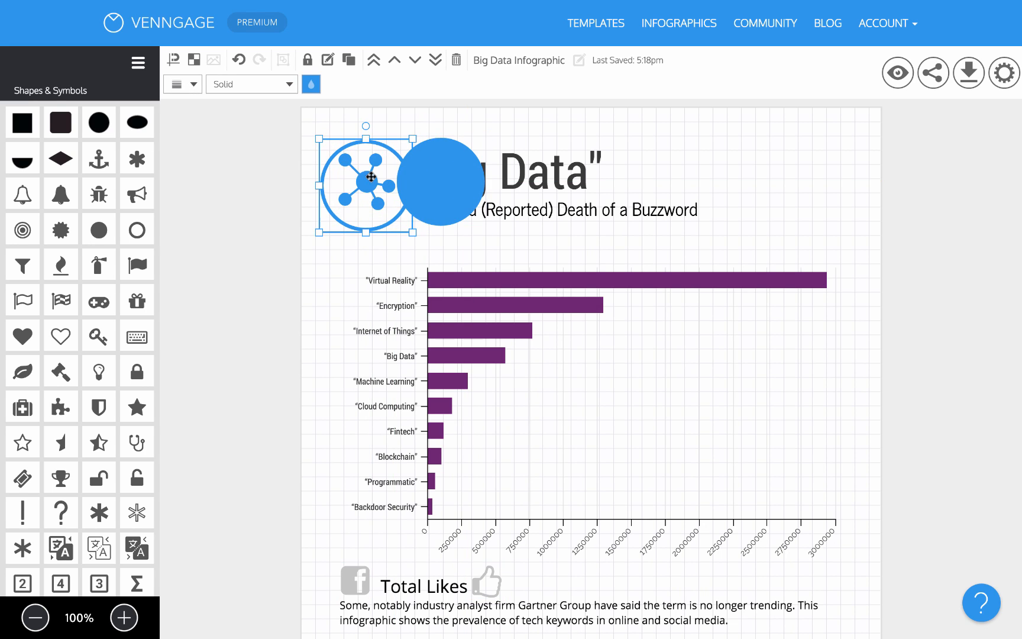
pyautogui.click(310, 85)
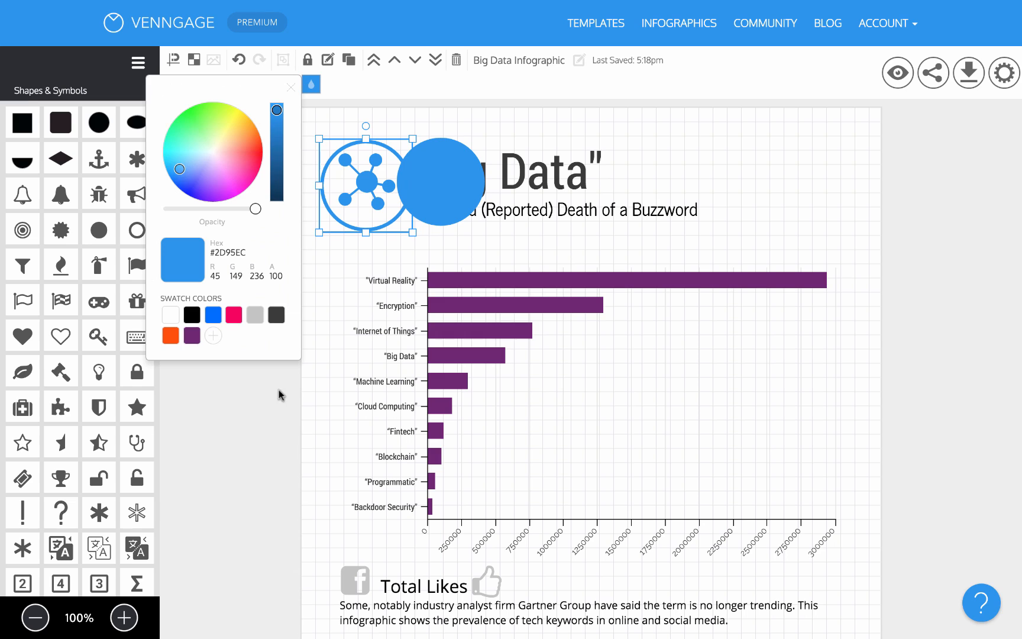
pyautogui.click(276, 315)
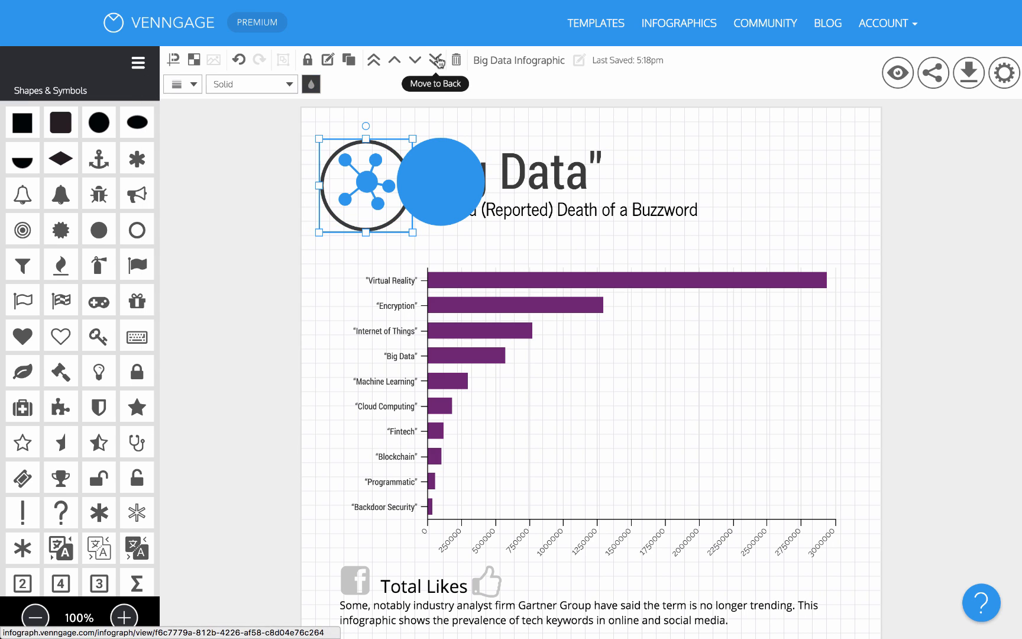
# - Recolor the network icon inside the circle outline white
pyautogui.click(375, 182)
pyautogui.click(264, 84)
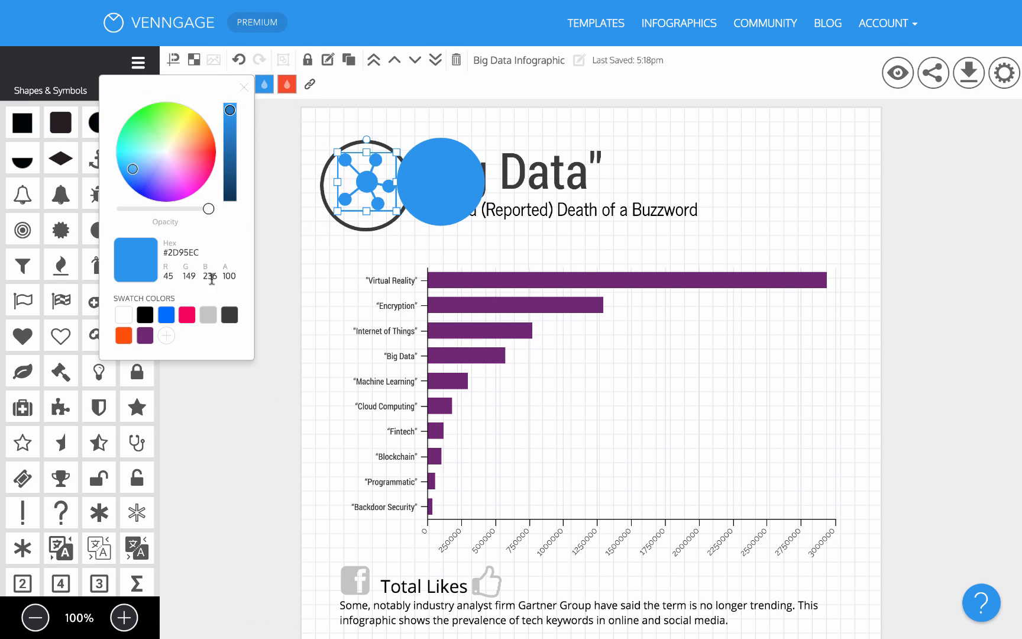
pyautogui.click(122, 319)
# - Move the solid circle back over the network icon and fill it with orange #FF4F0C
pyautogui.click(440, 181)
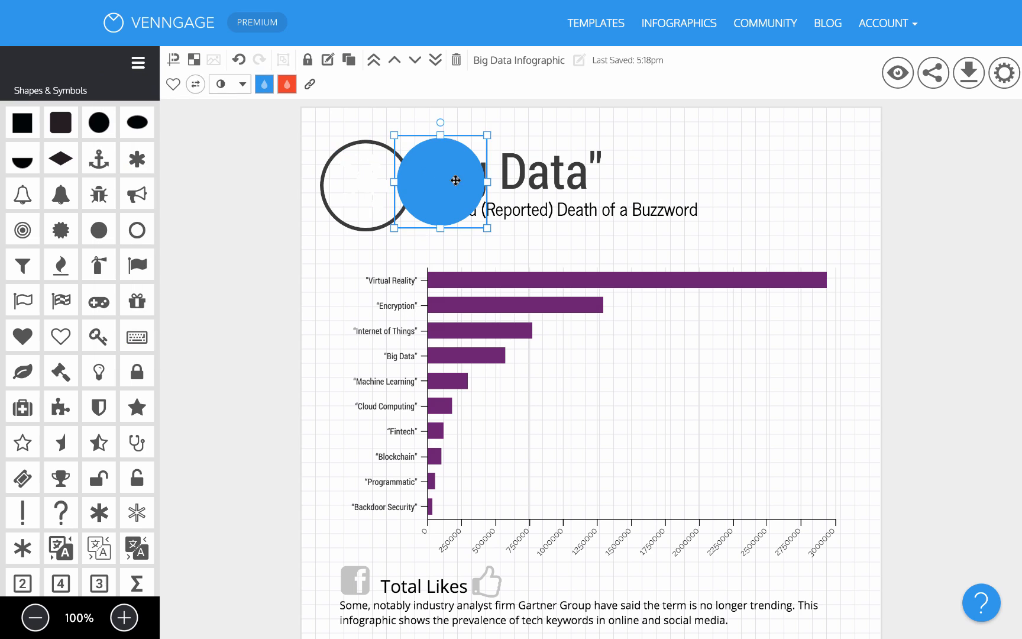
pyautogui.moveTo(455, 180); pyautogui.dragTo(380, 181)
pyautogui.click(259, 83)
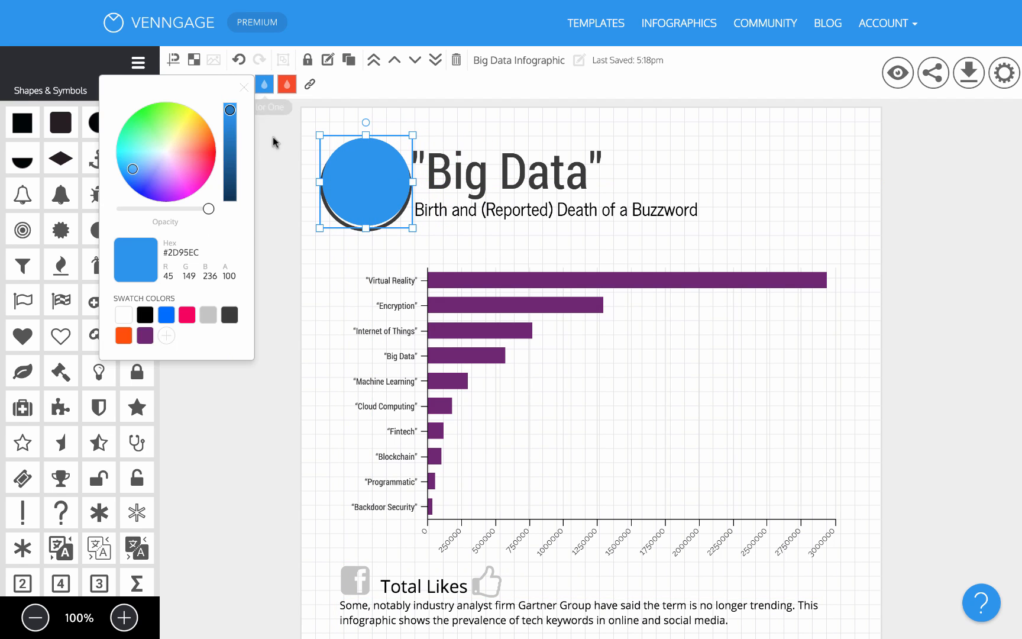
pyautogui.click(124, 334)
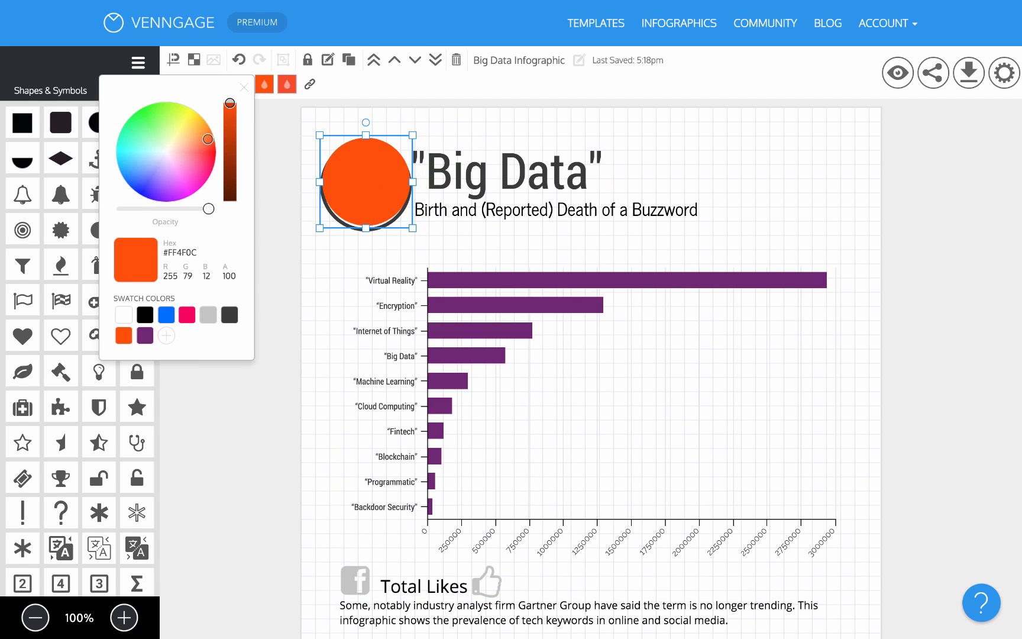
# - Nudge the orange circle down until it lines up with the dark outline, and send it to the back
pyautogui.press('Down')
pyautogui.press('Down')
pyautogui.press('Down')
pyautogui.press('Down')
pyautogui.press('Down')
pyautogui.press('Down')
pyautogui.press('Down')
pyautogui.press('Down')
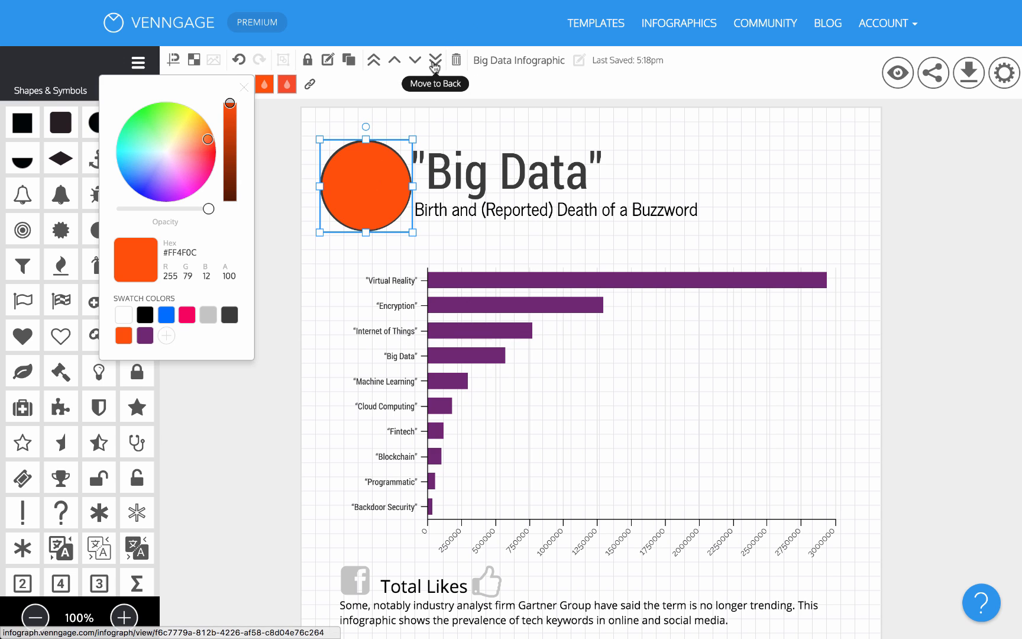
pyautogui.click(436, 66)
# - Nudge the white network icon down to center it vertically in the orange circle
pyautogui.click(376, 171)
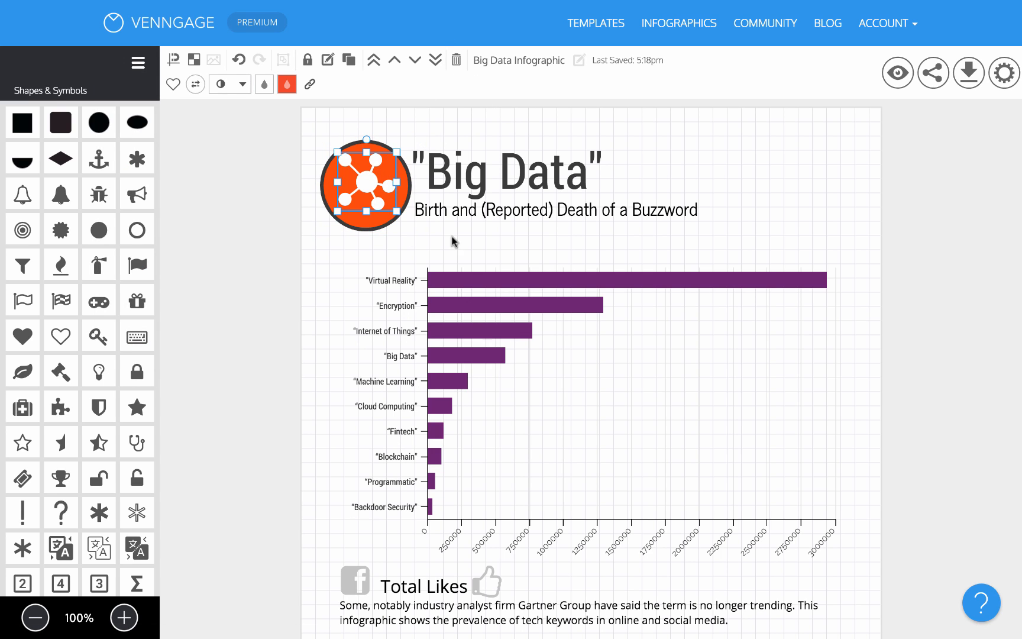
pyautogui.press('Down')
pyautogui.press('Down')
pyautogui.press('Down')
pyautogui.press('Down')
pyautogui.press('Down')
pyautogui.press('Down')
pyautogui.press('Down')
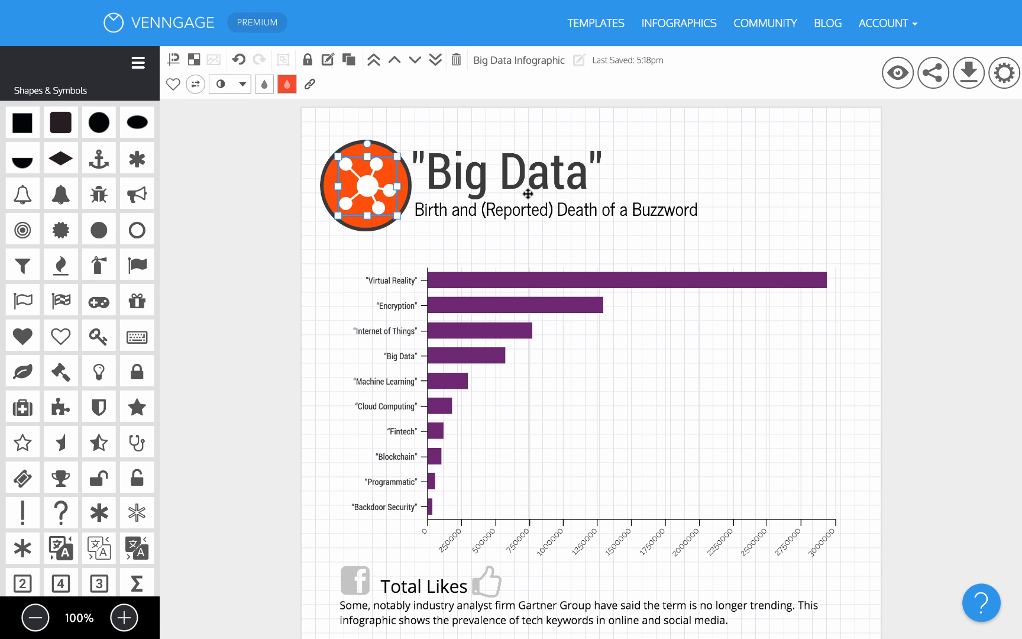
# - Send the white network icon to the back and return it to the front
pyautogui.click(564, 176)
pyautogui.click(379, 185)
pyautogui.click(435, 60)
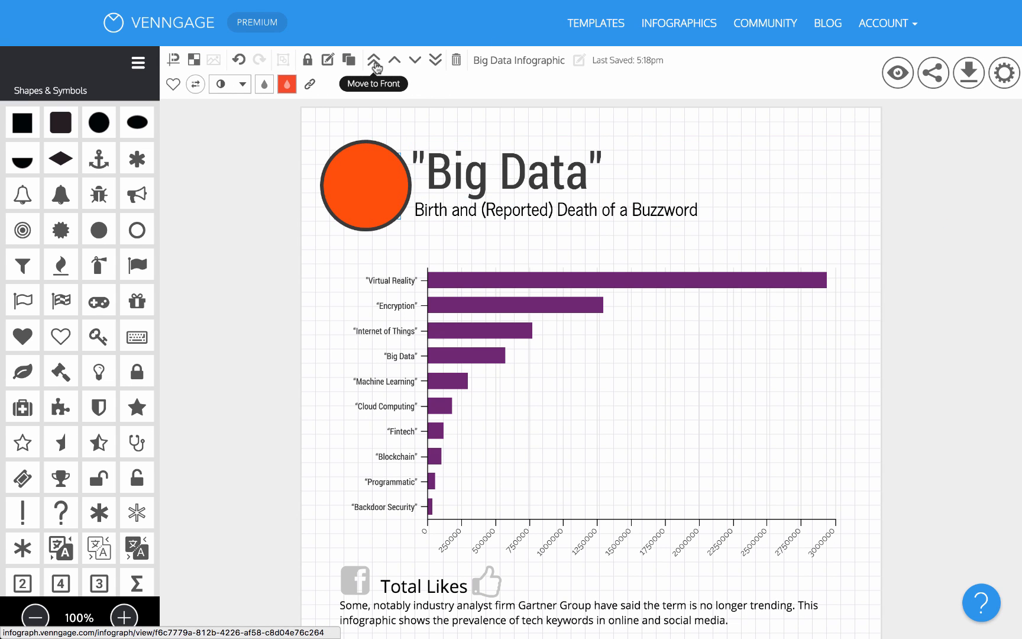
pyautogui.click(374, 62)
pyautogui.click(421, 122)
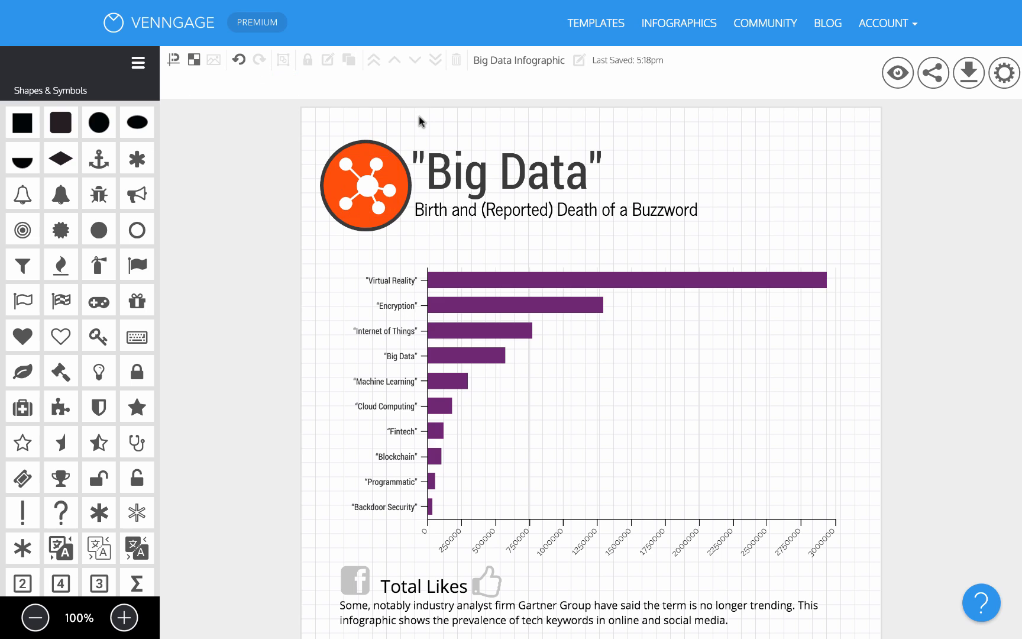
# - Nudge the "Big Data" title and its subtitle together slightly to the right, away from the circle badge
pyautogui.moveTo(480, 181); pyautogui.dragTo(506, 205)
pyautogui.press('Right')
pyautogui.press('Right')
pyautogui.press('Right')
pyautogui.press('Right')
pyautogui.press('Right')
pyautogui.press('Right')
pyautogui.press('Right')
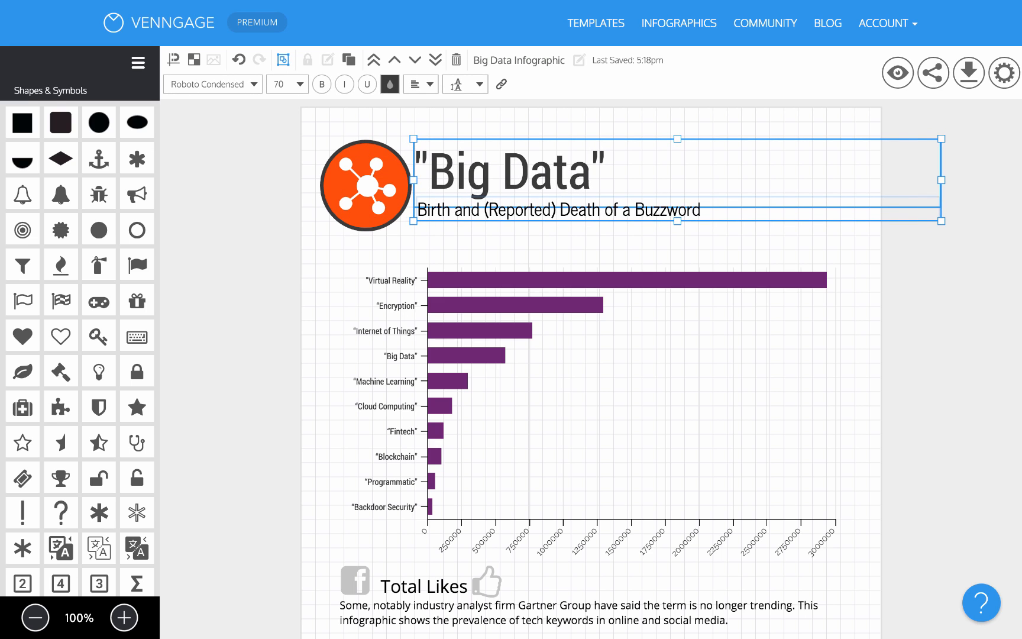
pyautogui.press('Right')
pyautogui.press('Right')
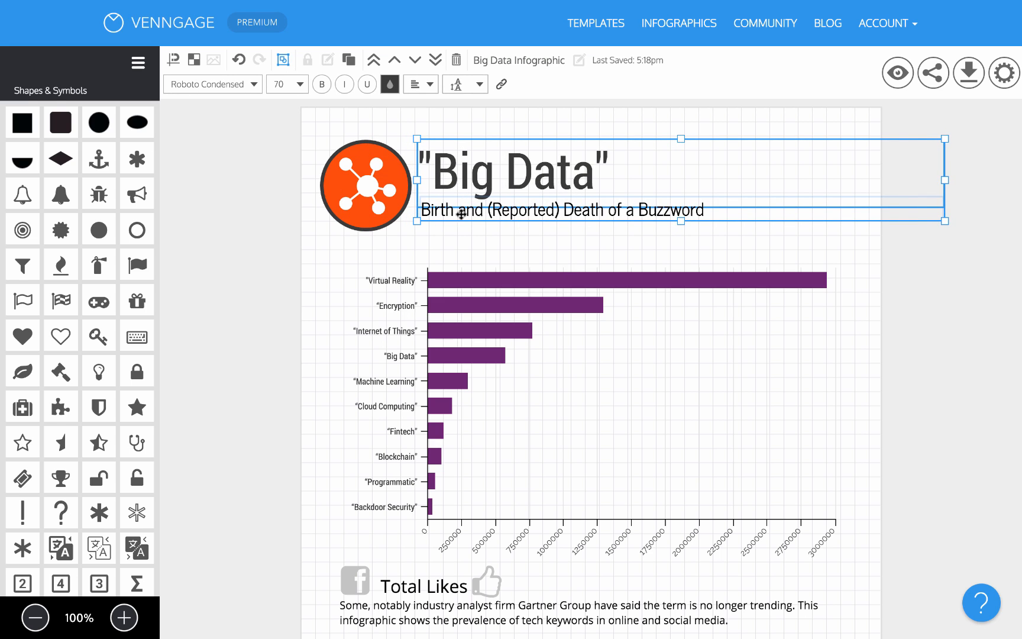
pyautogui.click(373, 198)
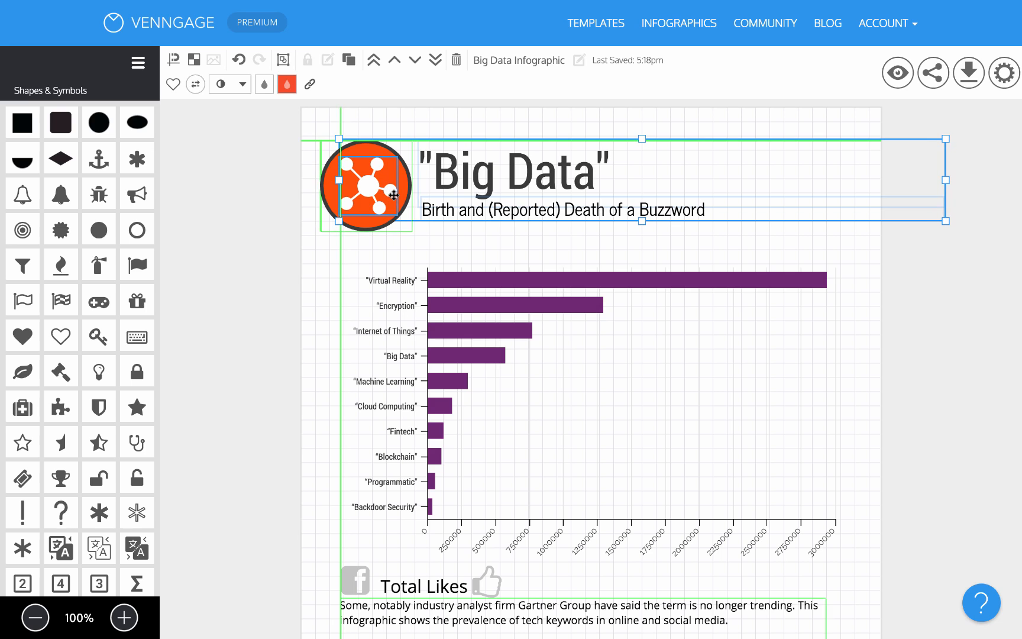
pyautogui.click(506, 249)
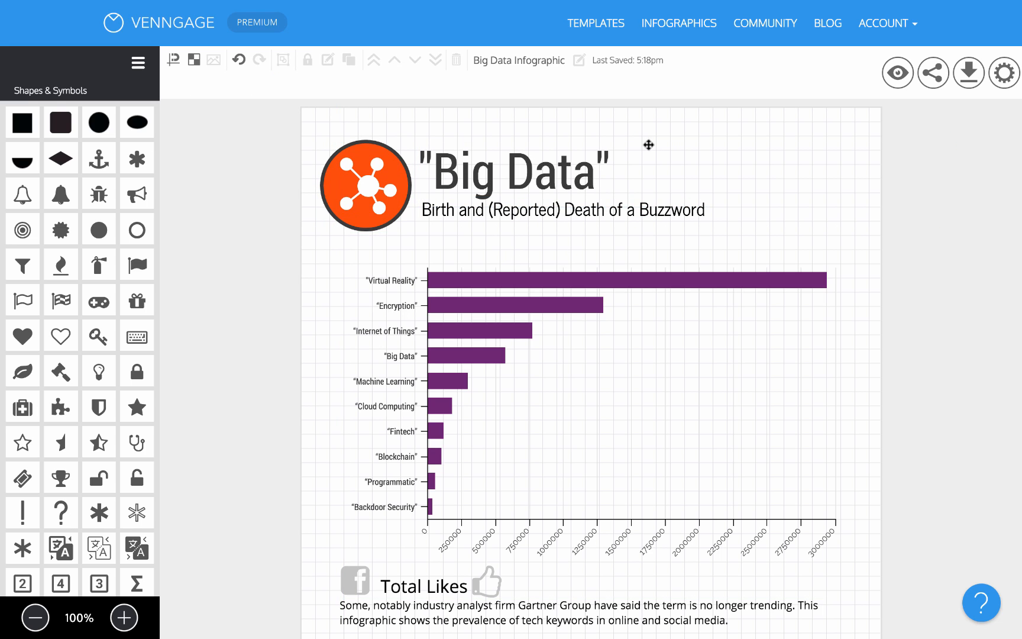
# - Shift the circle badge, title and subtitle together slightly right and down within the page header
pyautogui.moveTo(647, 114); pyautogui.dragTo(315, 252)
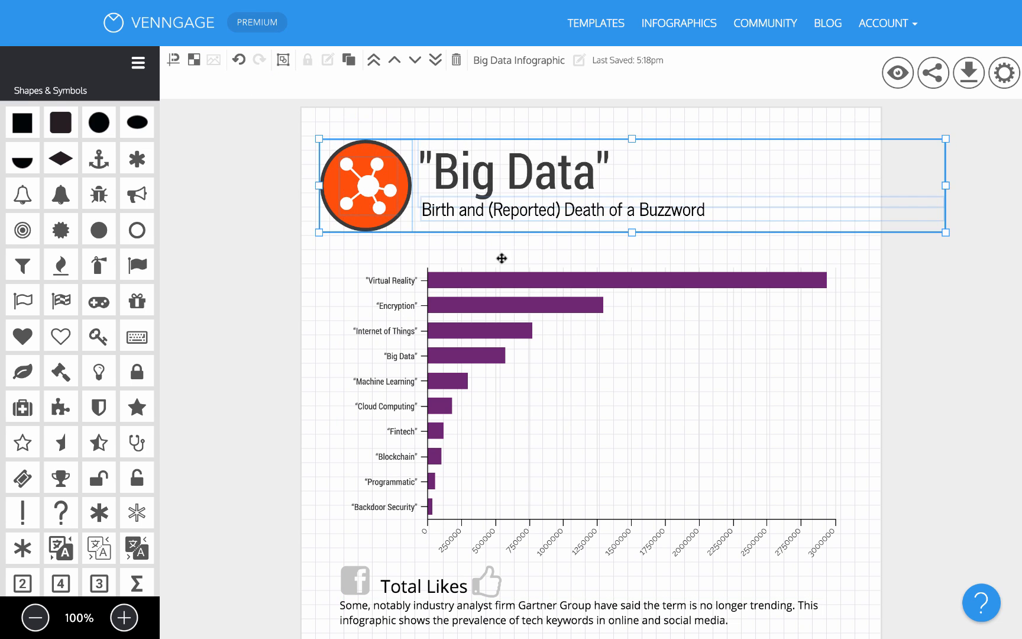
pyautogui.press('Right')
pyautogui.press('Right')
pyautogui.press('Right')
pyautogui.press('Right')
pyautogui.press('Right')
pyautogui.press('Right')
pyautogui.press('Right')
pyautogui.press('Right')
pyautogui.press('Right')
pyautogui.press('Right')
pyautogui.press('Right')
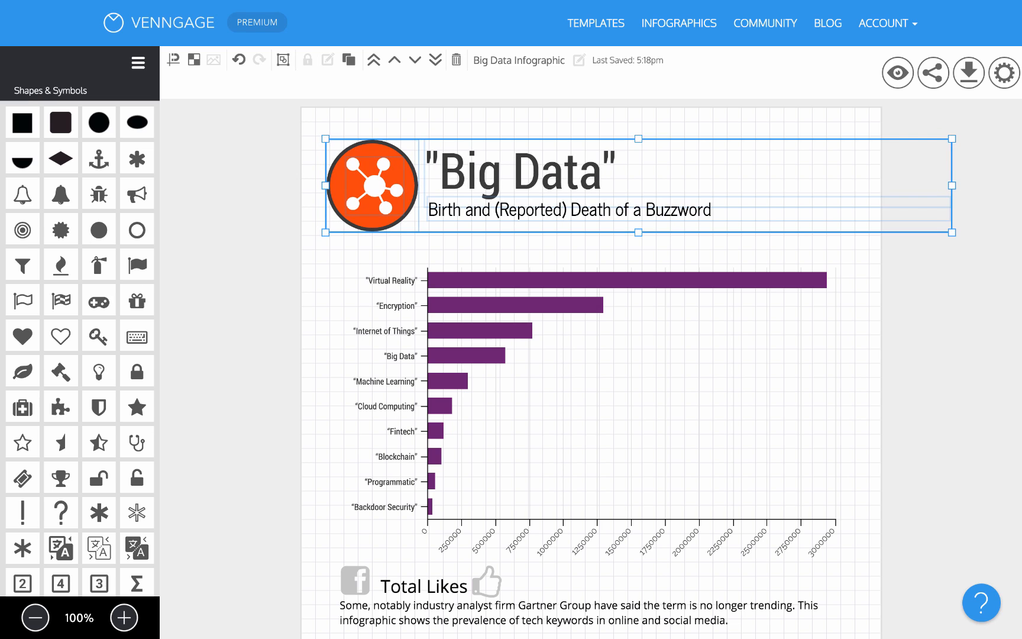
pyautogui.press('Down')
pyautogui.press('Down')
pyautogui.press('Down')
pyautogui.press('Down')
pyautogui.press('Down')
pyautogui.press('Down')
pyautogui.press('Down')
pyautogui.press('Down')
pyautogui.press('Down')
pyautogui.press('Down')
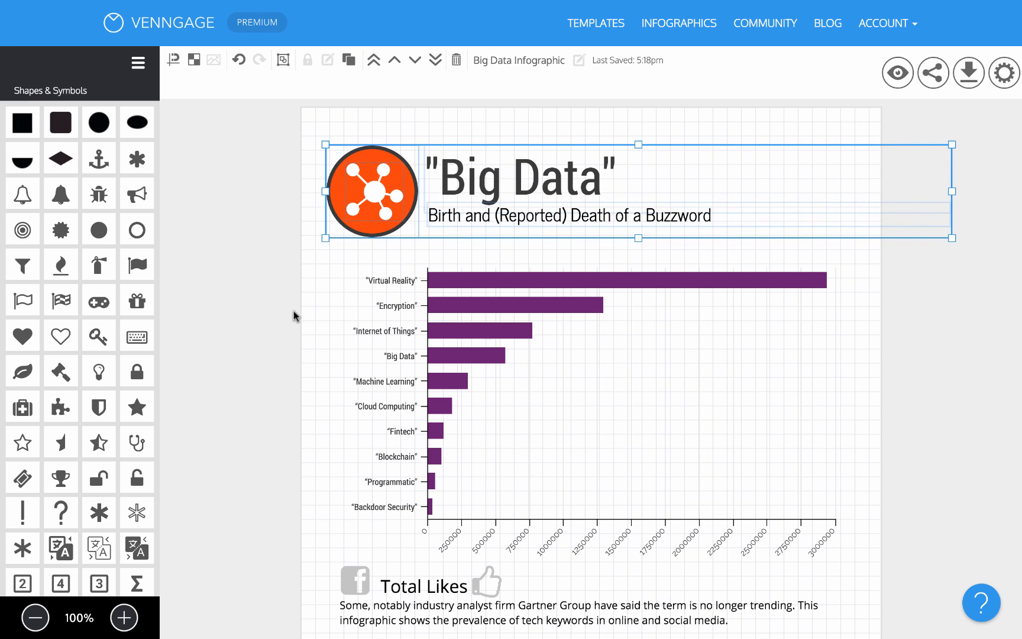
pyautogui.click(294, 316)
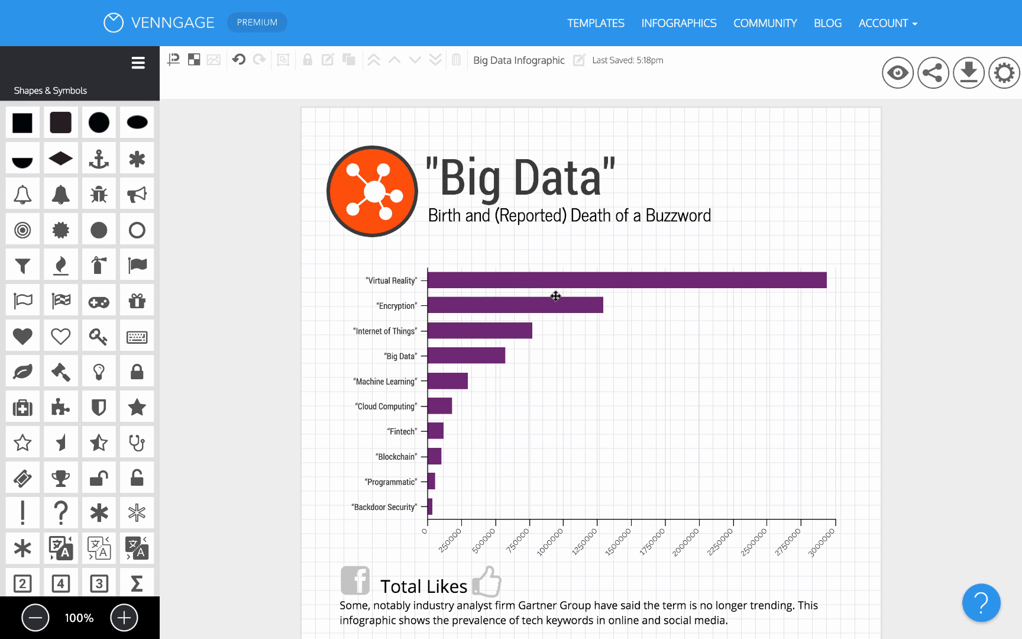
# - Recolor the "Big Data" bar in the chart orange #FF4F0C and save the chart
pyautogui.scroll(-2, 555, 295)
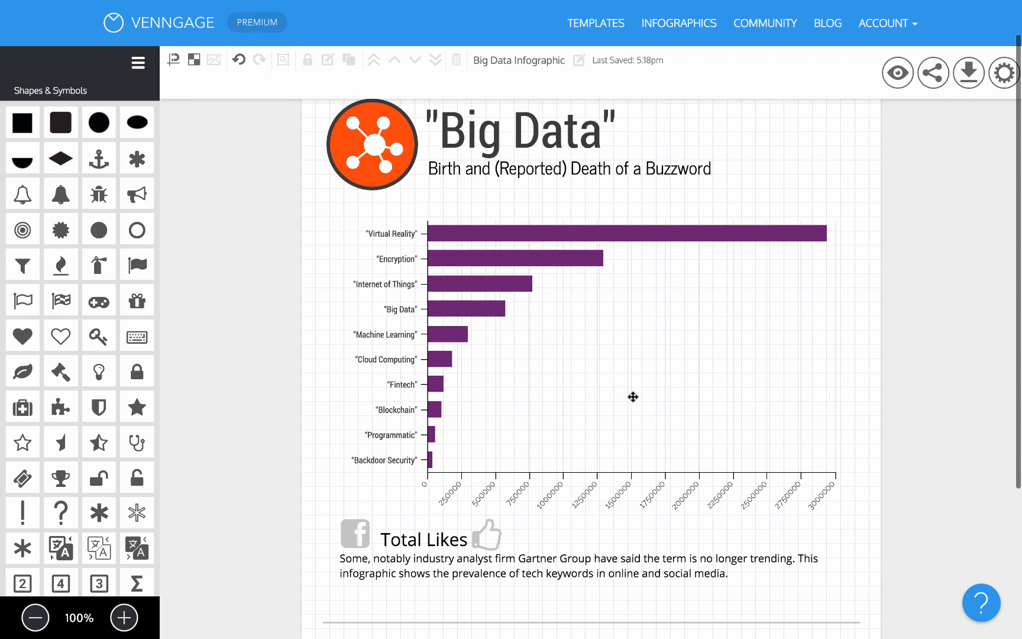
pyautogui.click(632, 396)
pyautogui.scroll(-1, 633, 399)
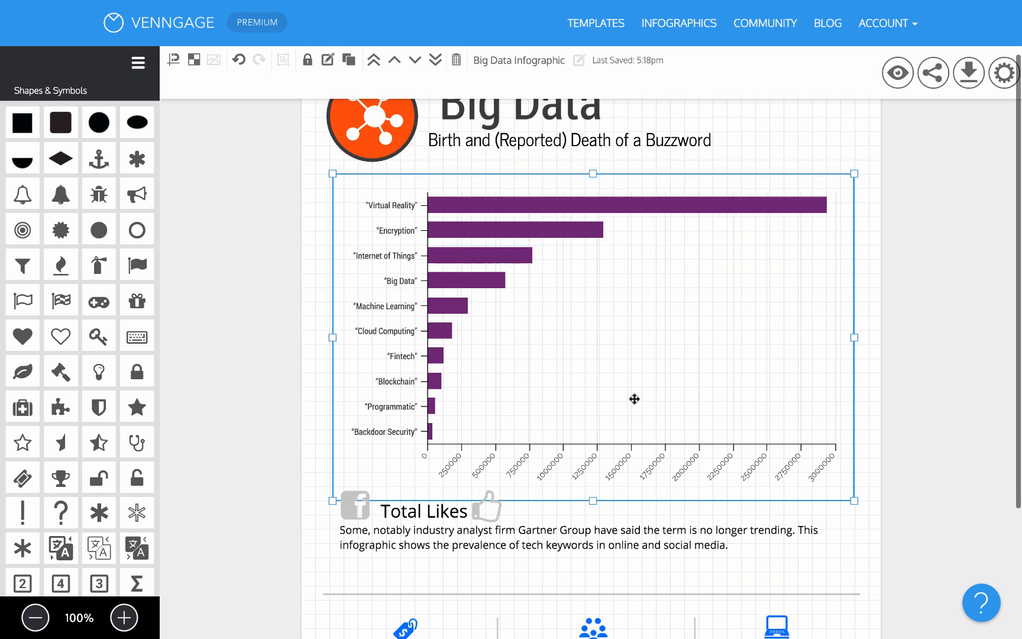
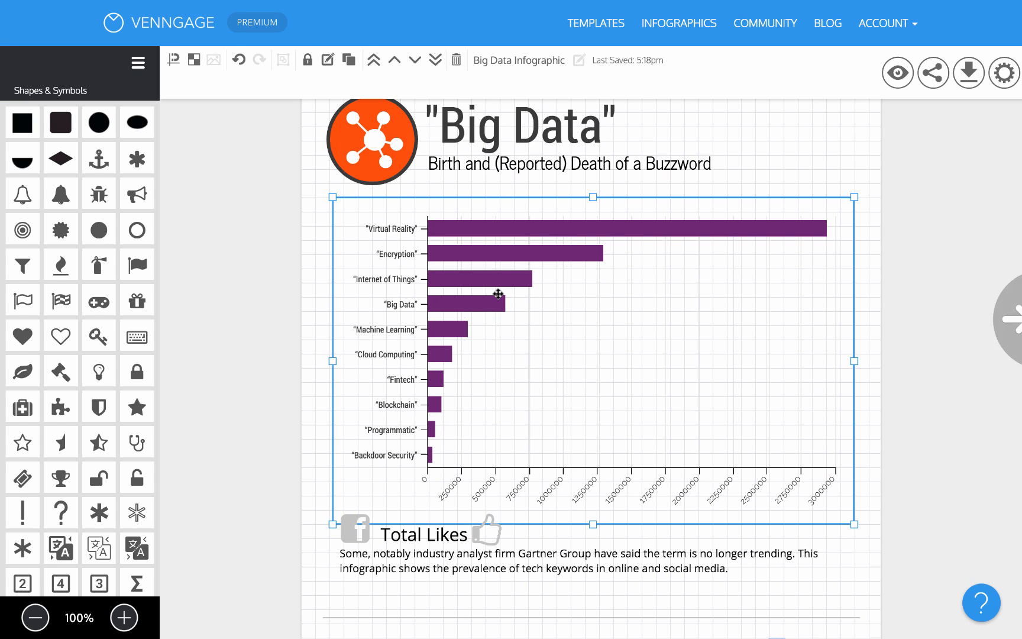
pyautogui.doubleClick(498, 294)
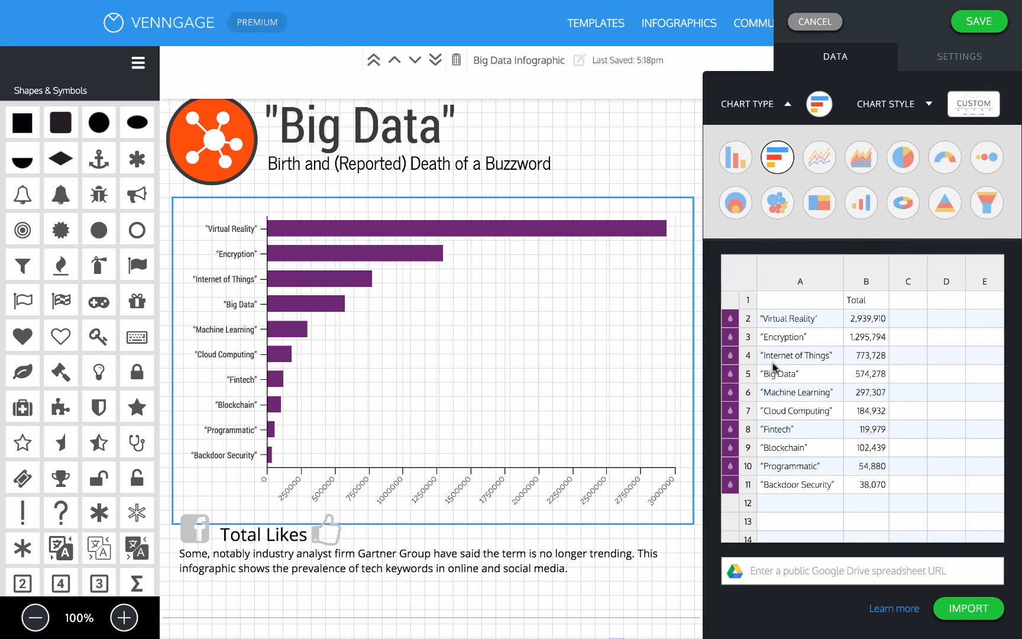
pyautogui.click(730, 374)
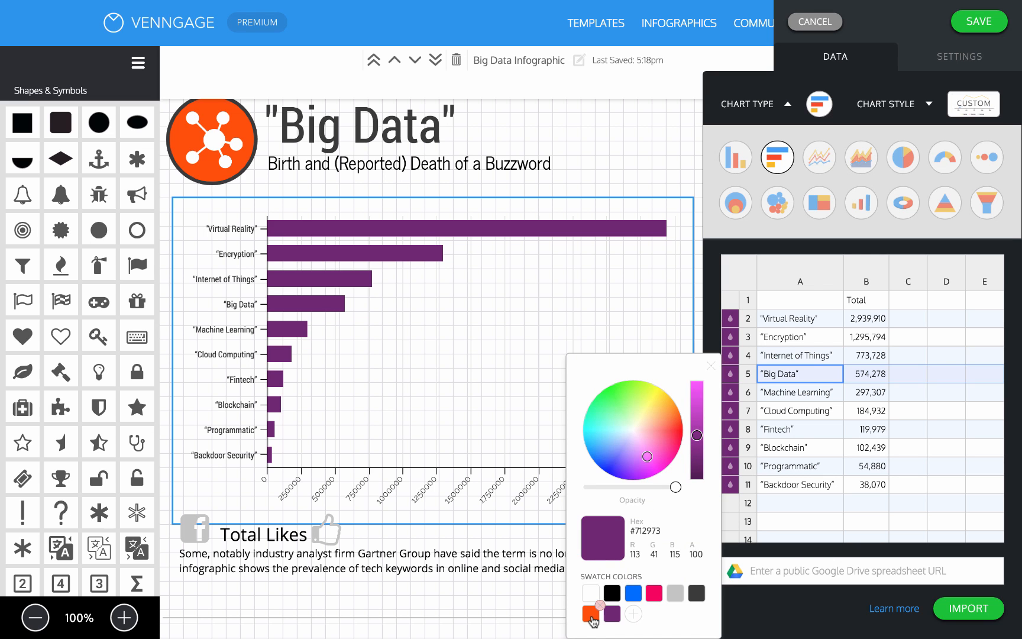
pyautogui.click(590, 613)
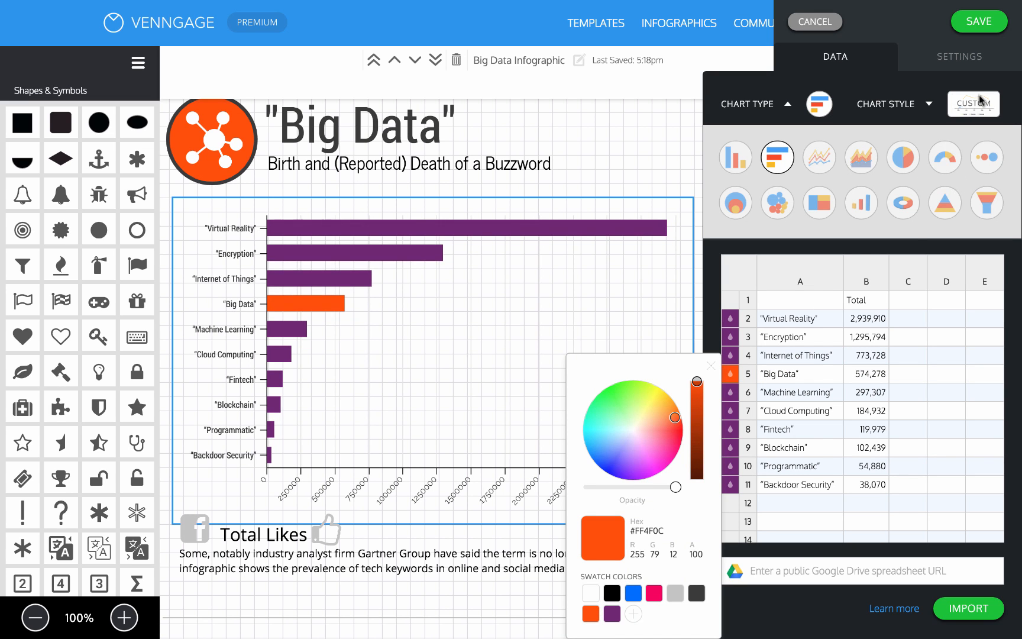
pyautogui.click(985, 21)
# - Duplicate the white network icon, place the copy at the end of the "Big Data" bar and recolor it orange #FF4F0C
pyautogui.scroll(1, 757, 207)
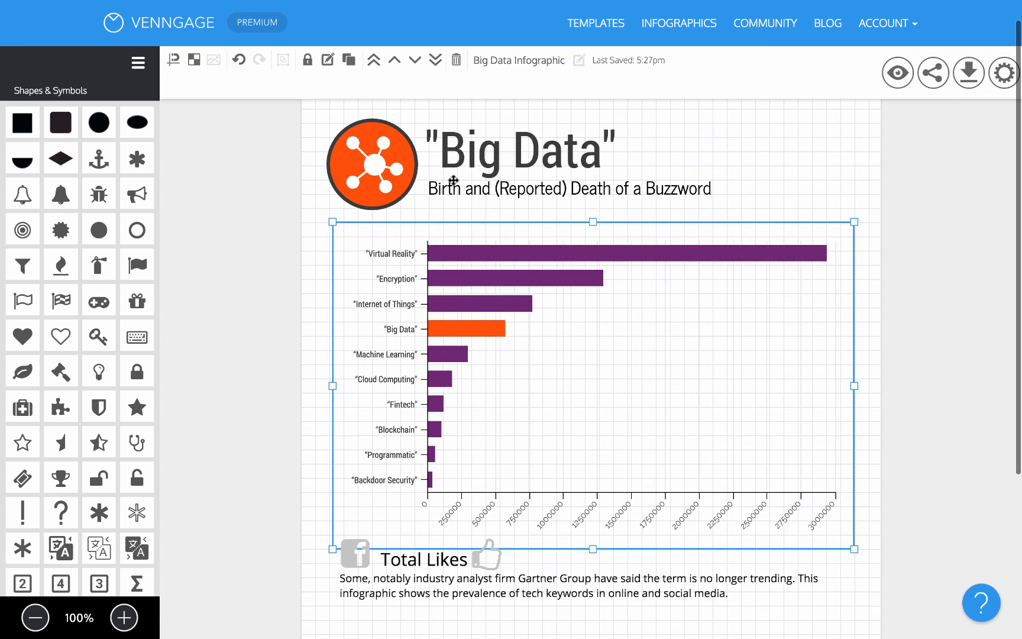
pyautogui.click(379, 166)
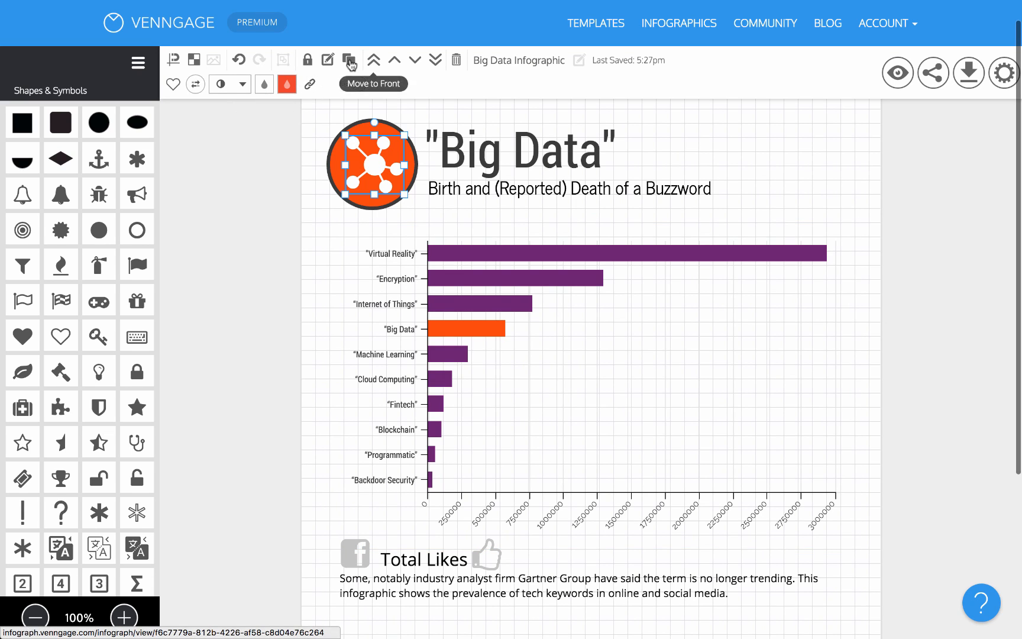
pyautogui.click(349, 60)
pyautogui.moveTo(401, 184); pyautogui.dragTo(545, 337)
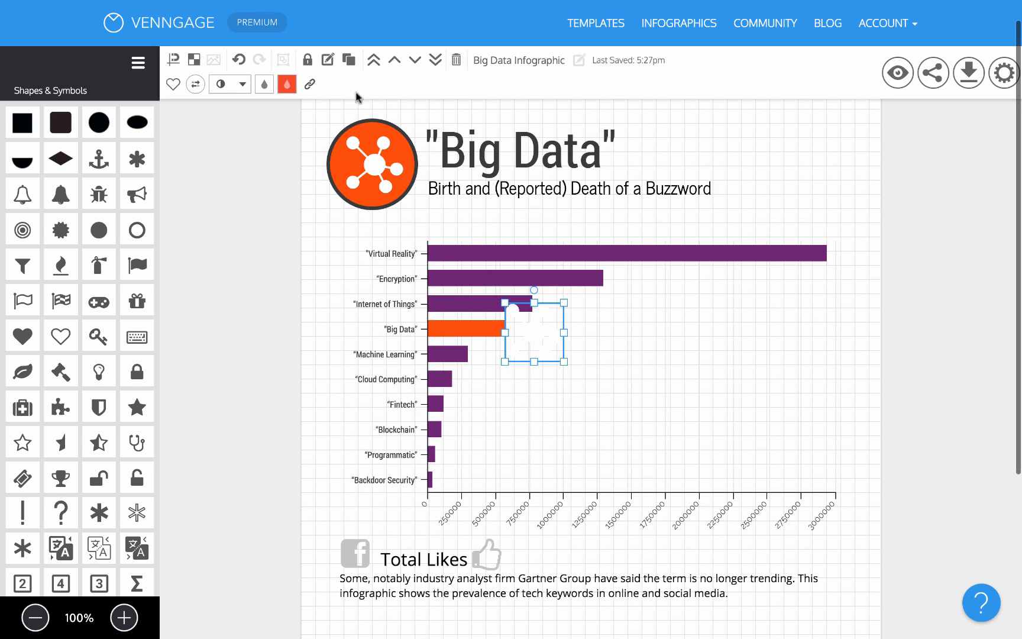
pyautogui.click(264, 87)
pyautogui.click(123, 335)
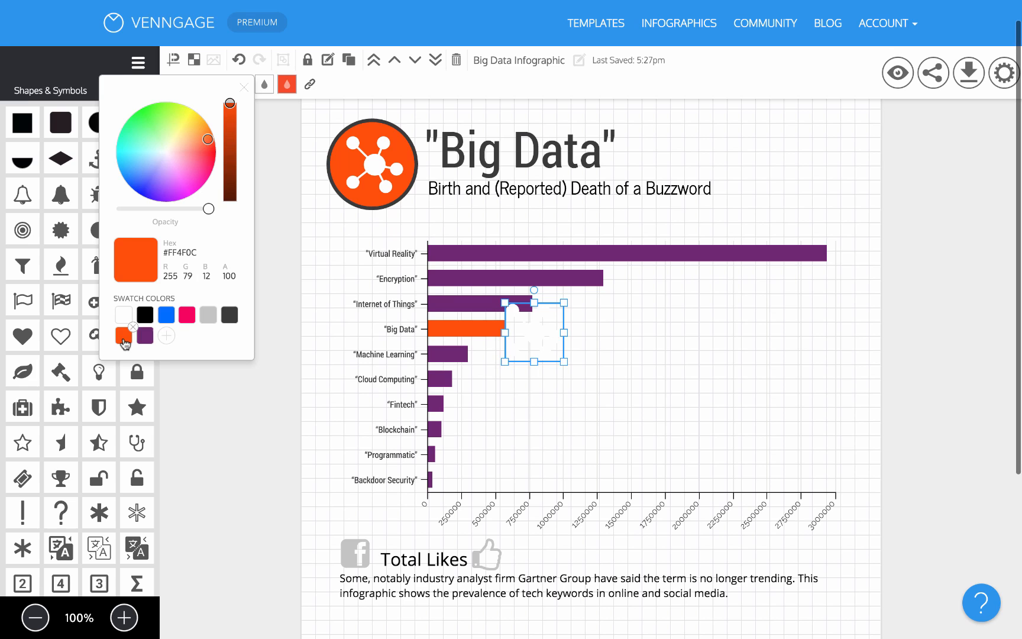
pyautogui.click(600, 313)
# - Shrink the copied network icon to roughly the bar's height and nudge it right at the end of the "Big Data" bar
pyautogui.click(554, 326)
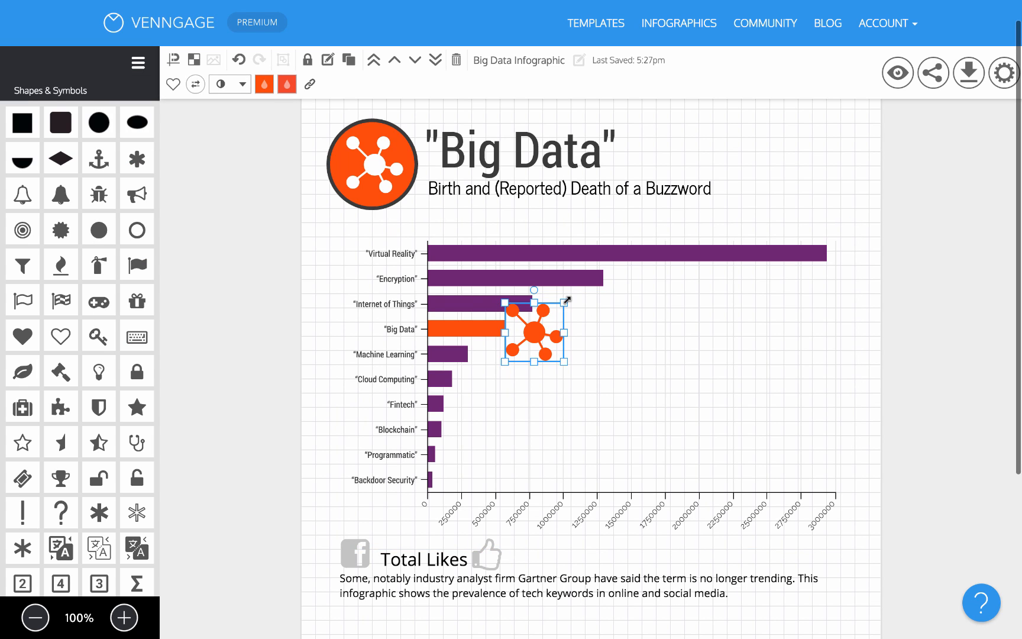
pyautogui.moveTo(566, 300); pyautogui.dragTo(520, 330)
pyautogui.press('Right')
pyautogui.press('Right')
pyautogui.press('Right')
pyautogui.press('Right')
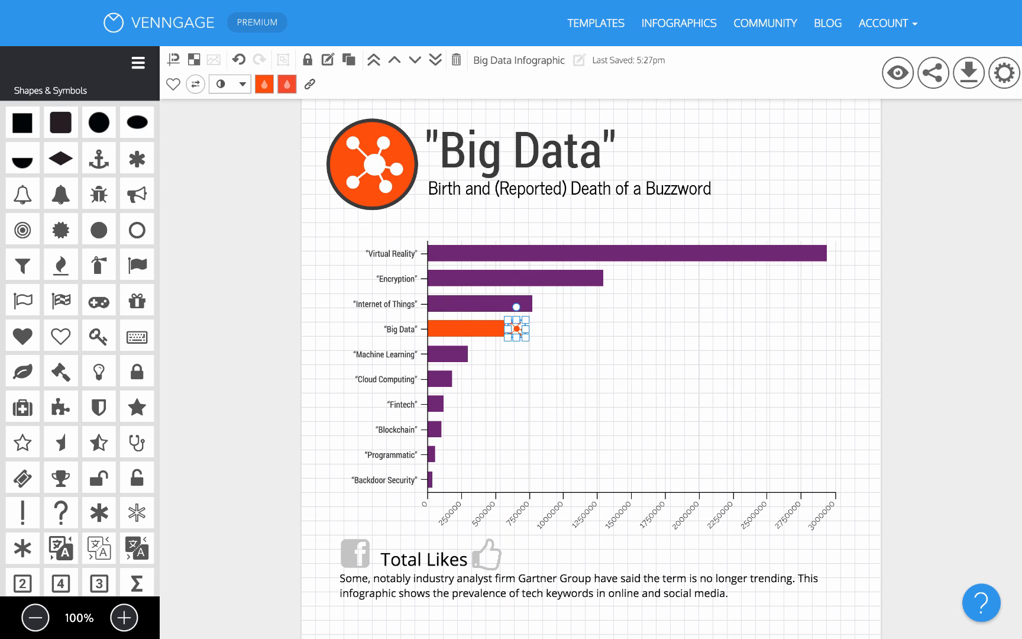
# - Deselect the network icon and review the infographic from the header down to the three text columns at the page's end
pyautogui.click(562, 320)
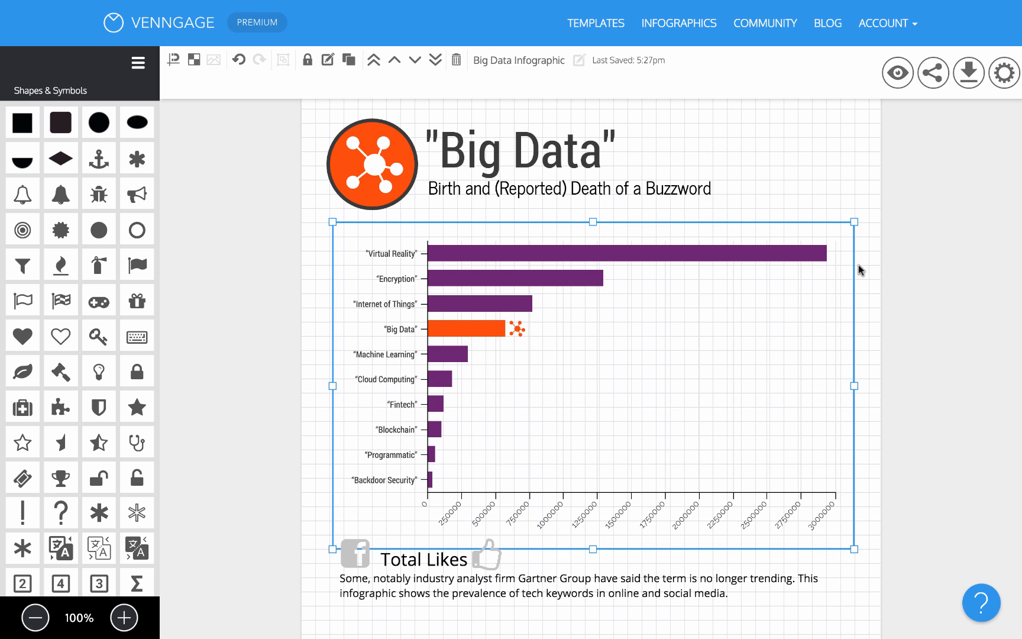
pyautogui.click(900, 273)
pyautogui.scroll(1, 900, 274)
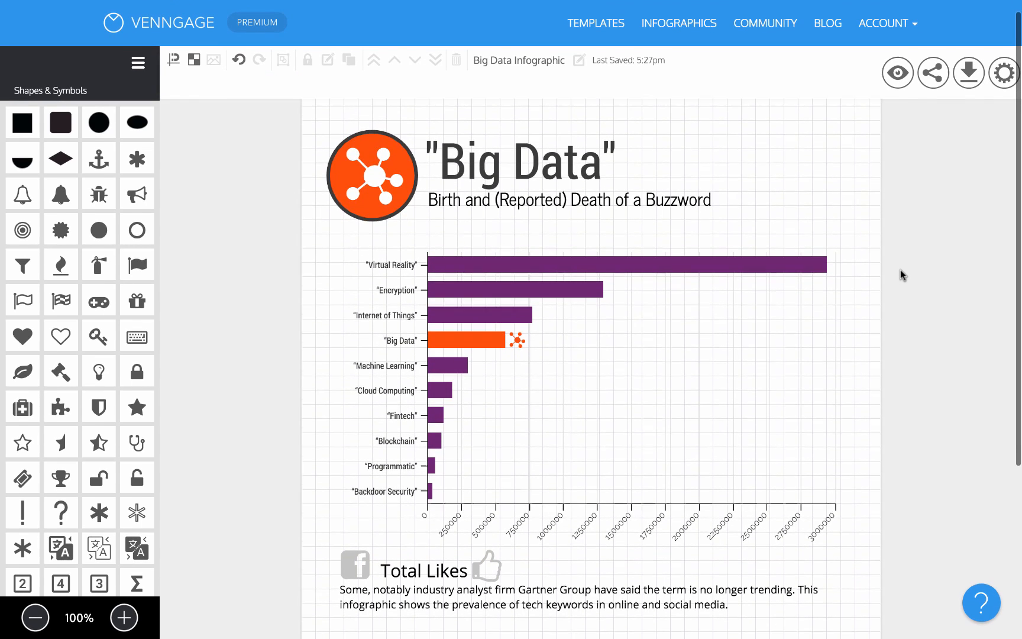
pyautogui.scroll(-2, 901, 274)
pyautogui.scroll(-2, 860, 317)
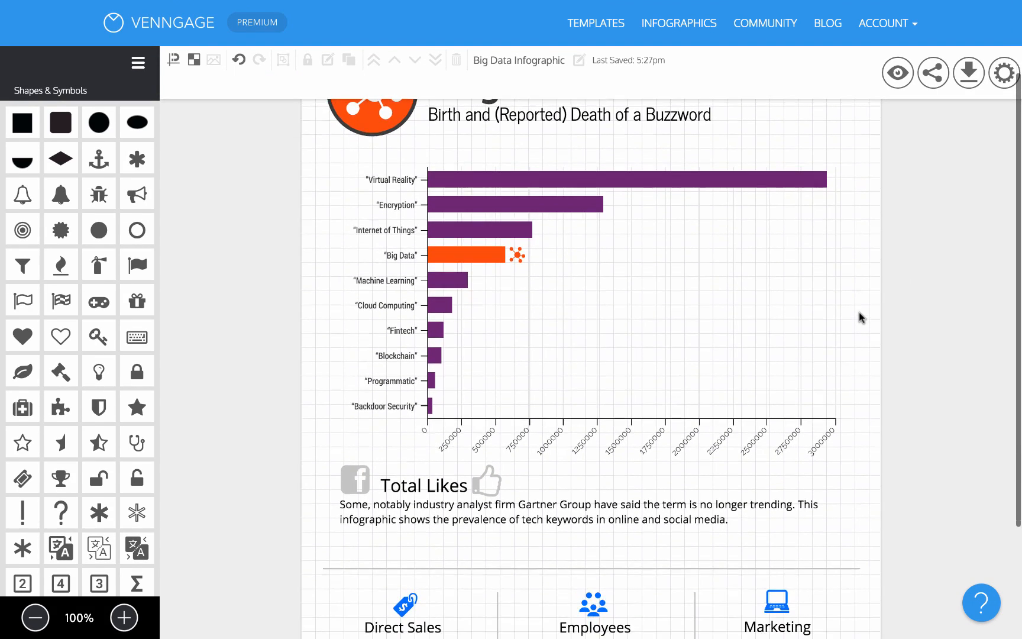
pyautogui.scroll(-5, 861, 317)
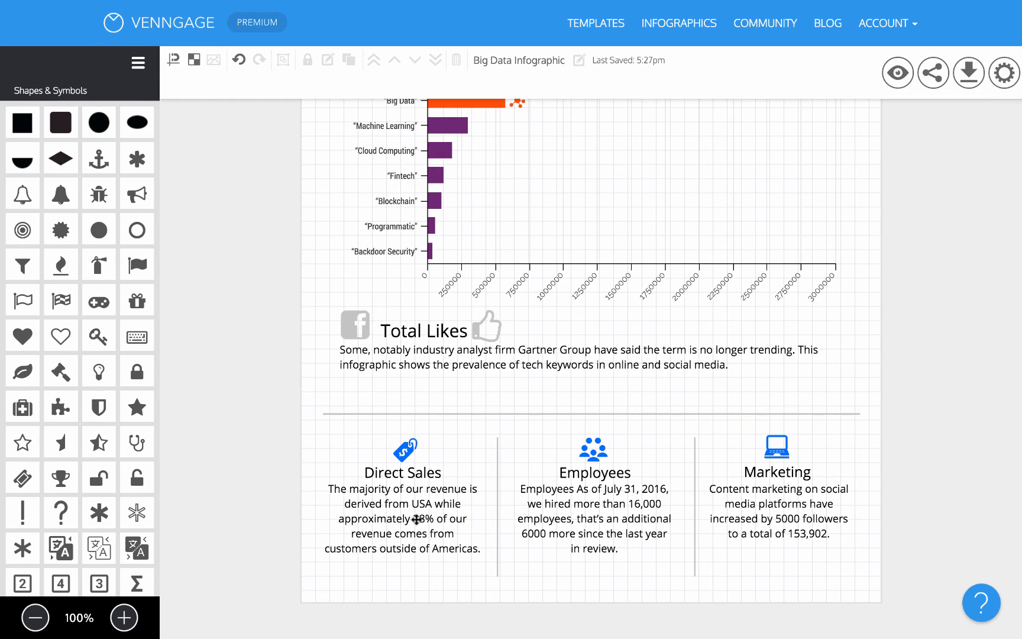
pyautogui.scroll(7, 416, 519)
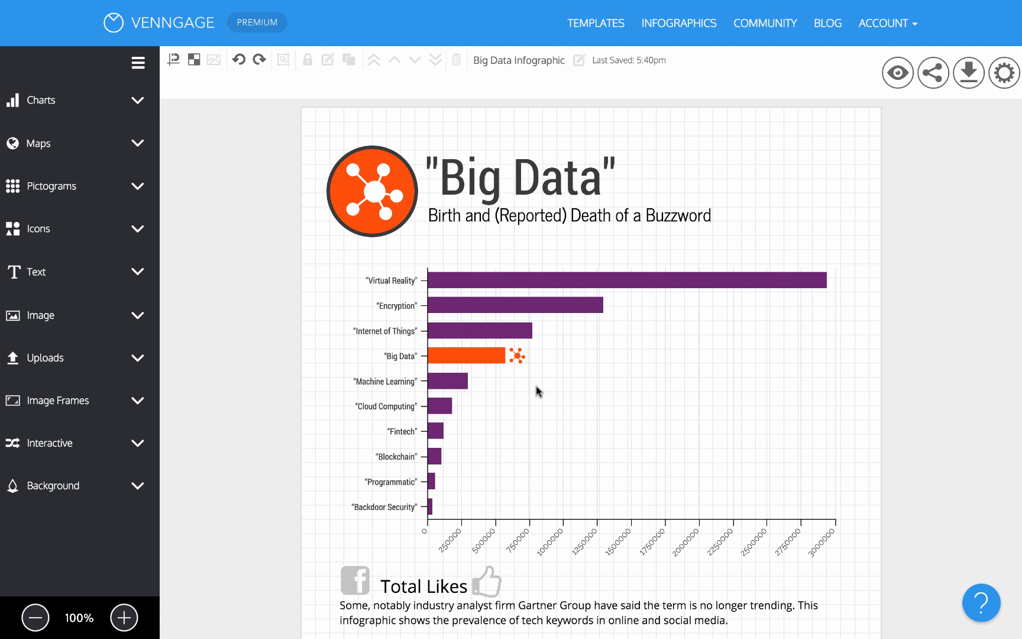
# - Switch to the "Big Data" Final Version Google Doc, read the Part Two phrase percentages, and return to the Venngage infographic
pyautogui.hotkey('ctrl', 'Left')
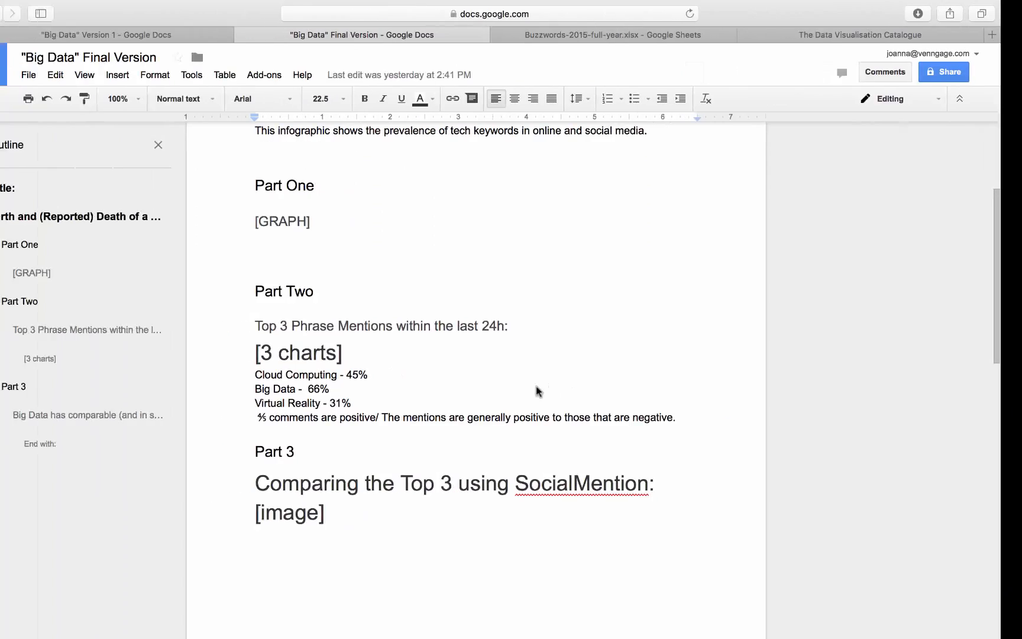
pyautogui.moveTo(276, 375); pyautogui.dragTo(459, 406)
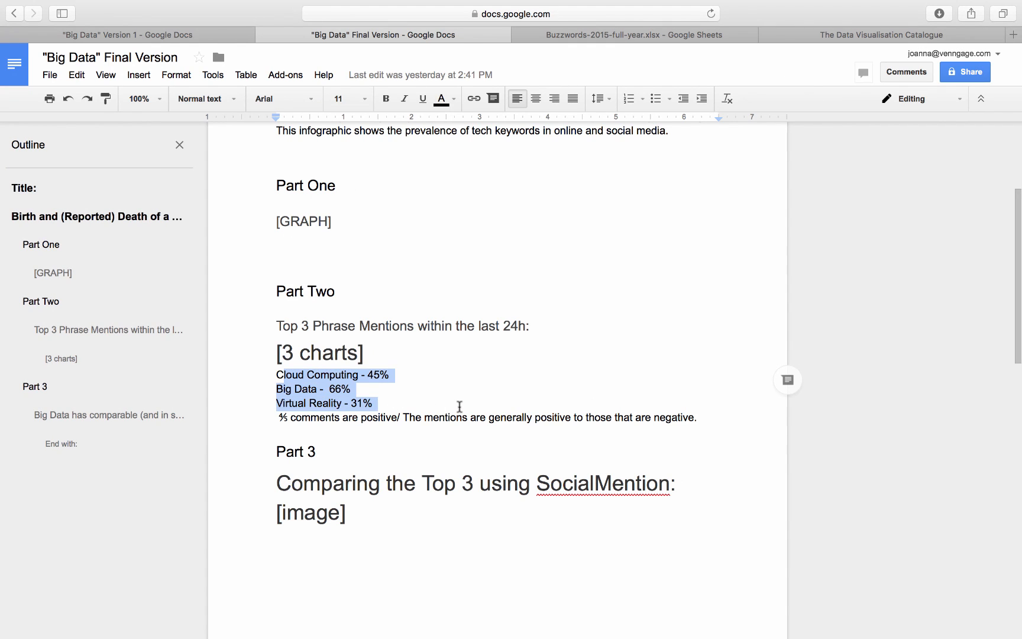
pyautogui.click(458, 406)
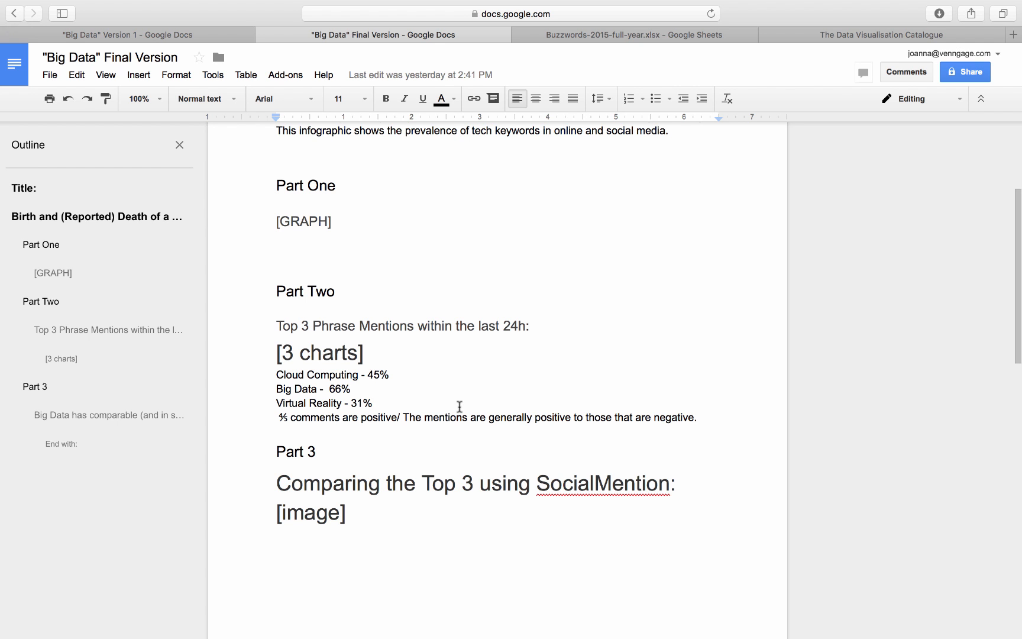
pyautogui.hotkey('ctrl', 'Right')
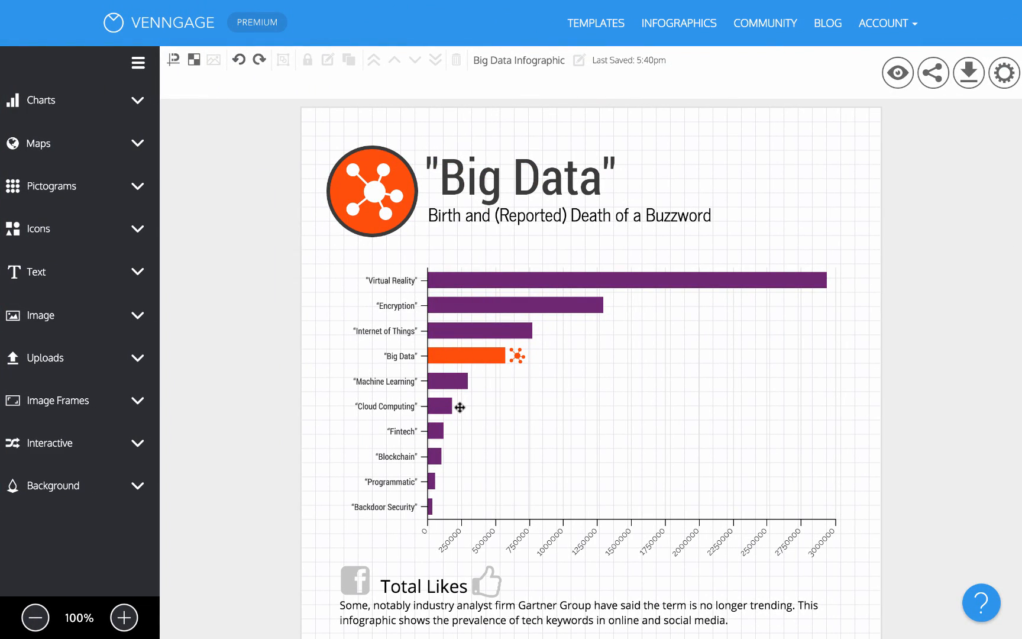
# - Delete the Direct Sales, Employees and Marketing blocks from the three-column section, keeping the divider lines
pyautogui.scroll(-5, 429, 501)
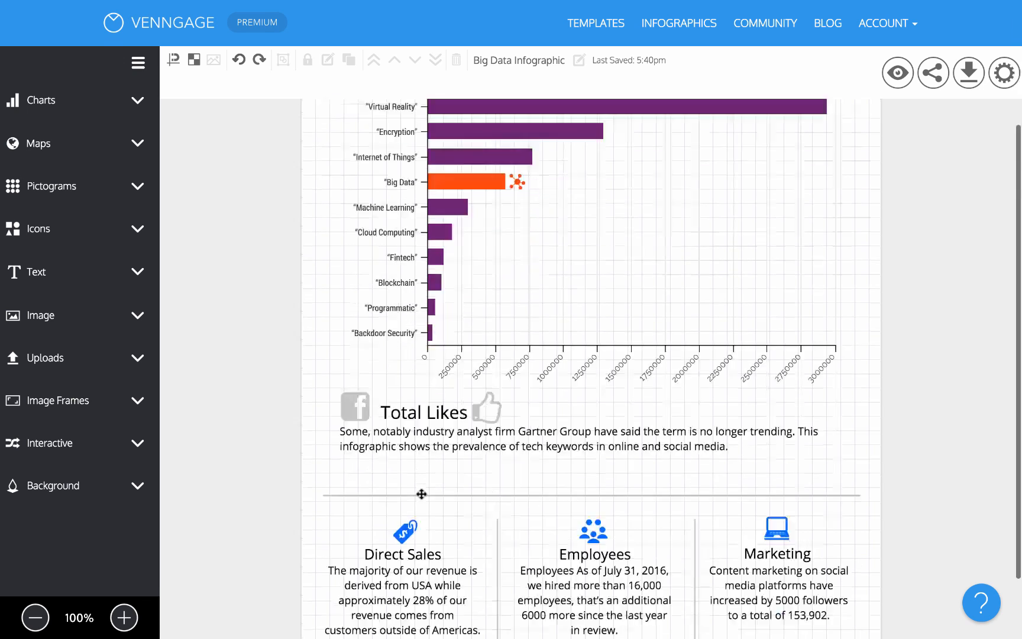
pyautogui.click(397, 513)
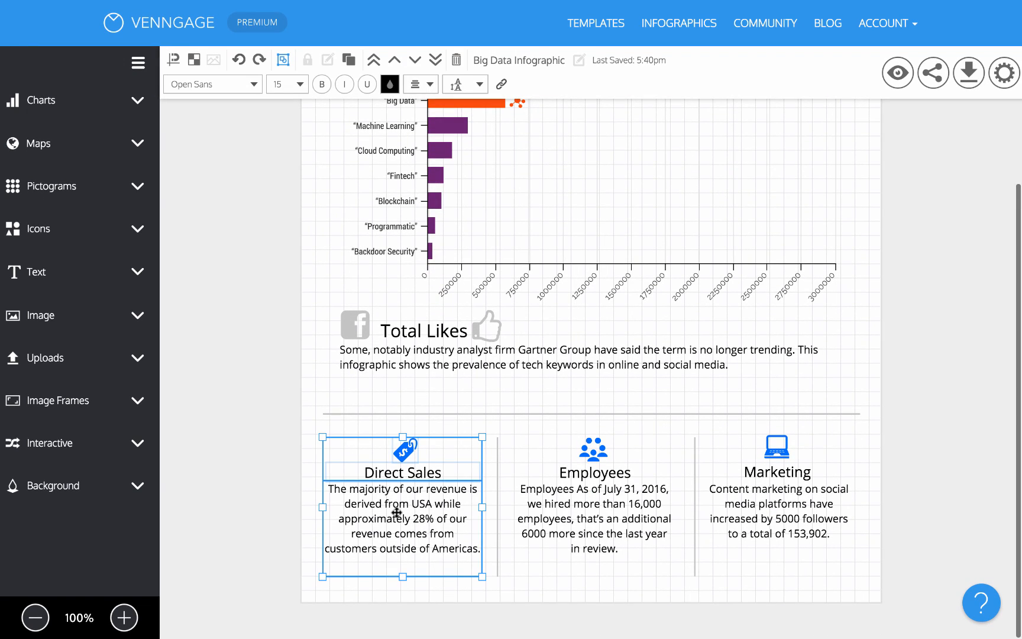
pyautogui.click(456, 60)
pyautogui.click(591, 523)
pyautogui.press('Delete')
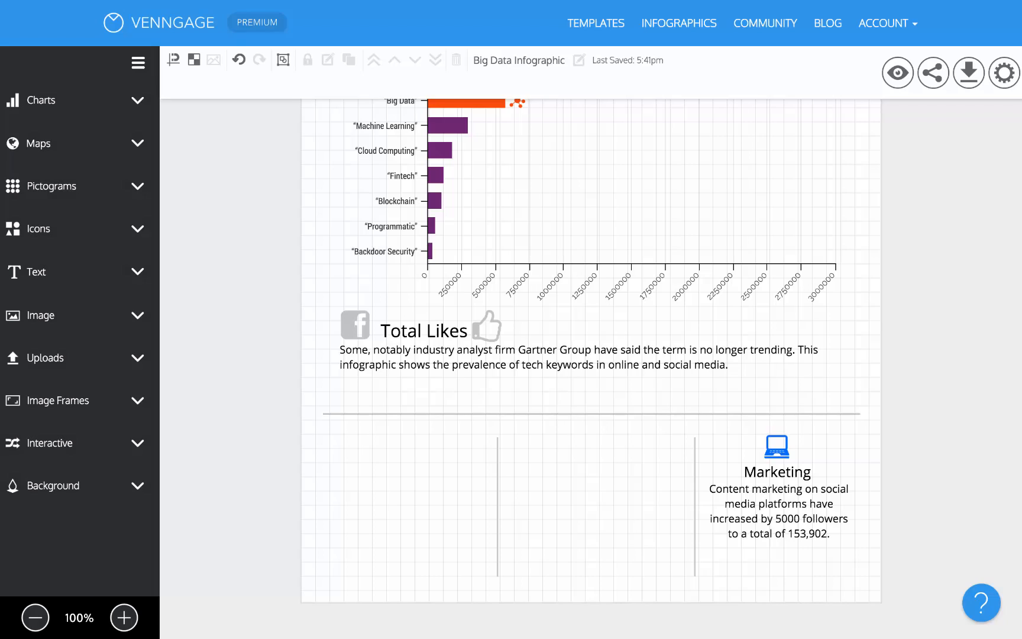
pyautogui.click(793, 497)
pyautogui.press('Delete')
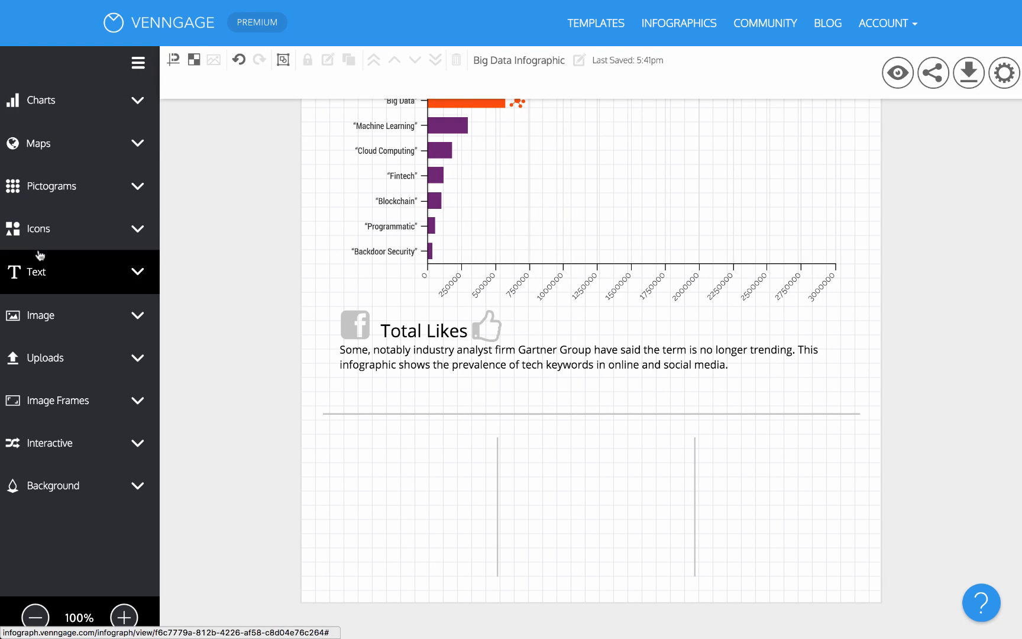
# - Insert a pie chart in the first column and replace its sample data with Mentions 45 and an unlabelled 55
pyautogui.click(96, 116)
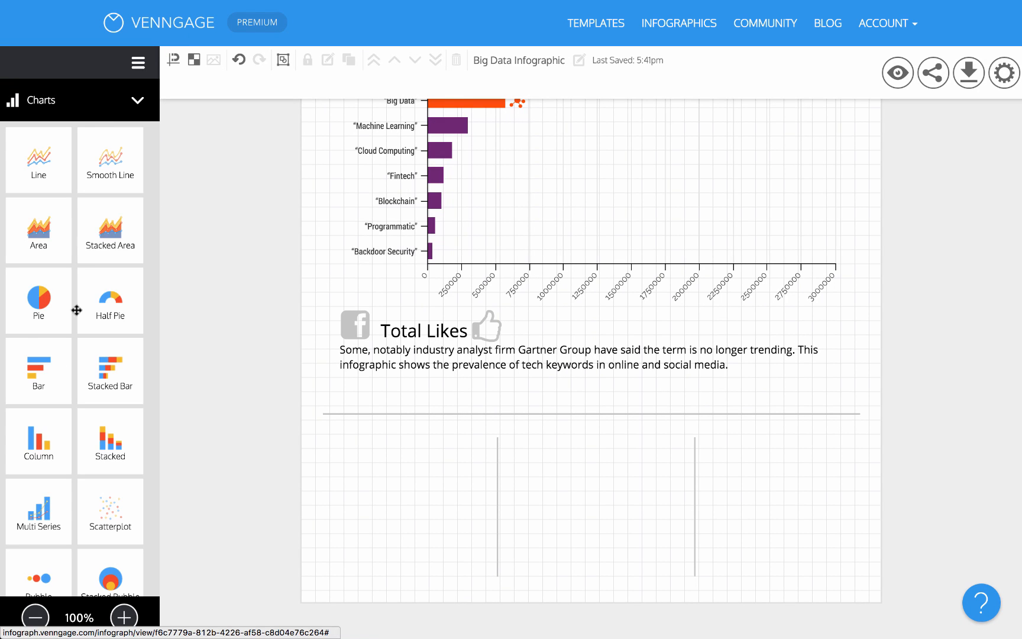
pyautogui.moveTo(22, 315); pyautogui.dragTo(439, 490)
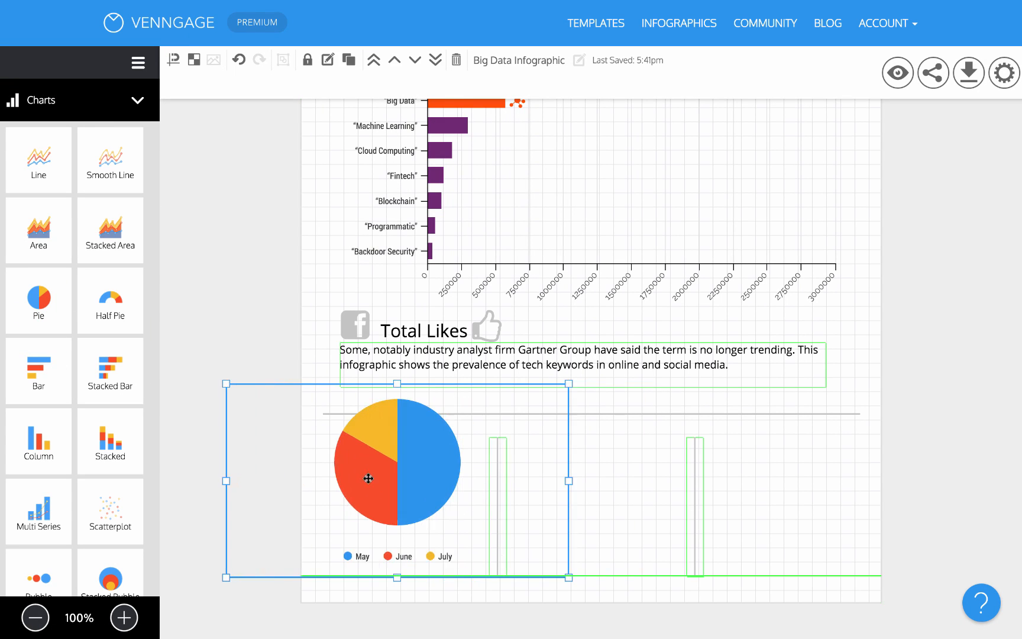
pyautogui.doubleClick(434, 492)
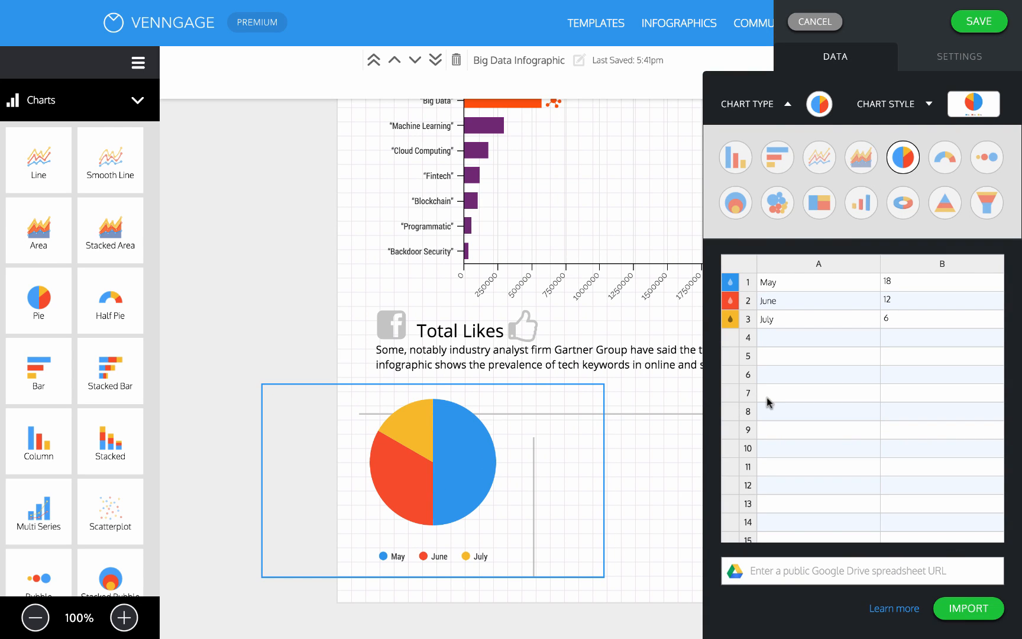
pyautogui.moveTo(805, 284); pyautogui.dragTo(886, 313)
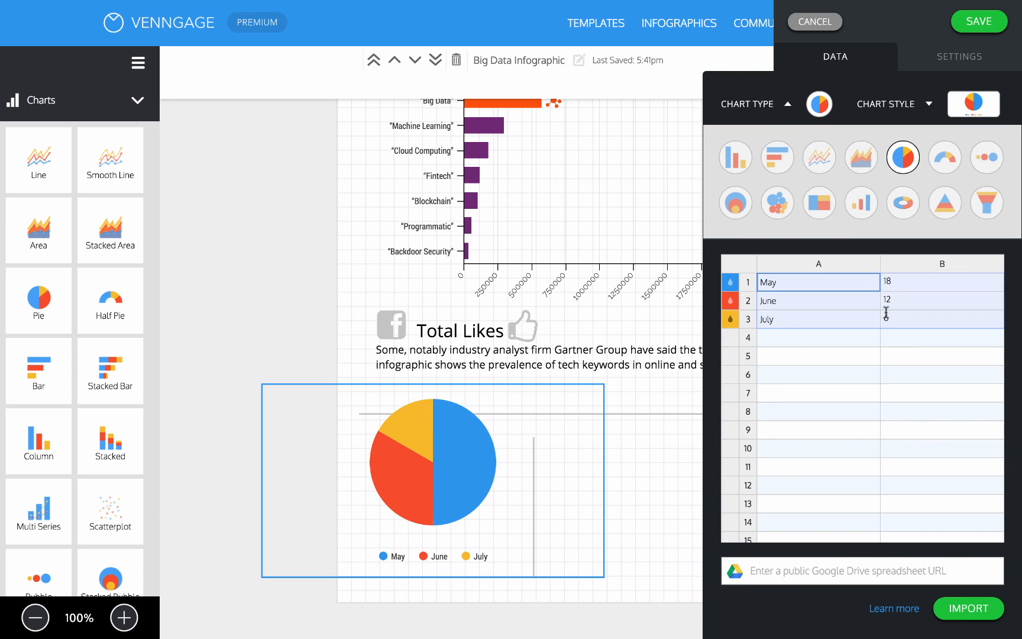
pyautogui.press('Delete')
pyautogui.click(804, 286)
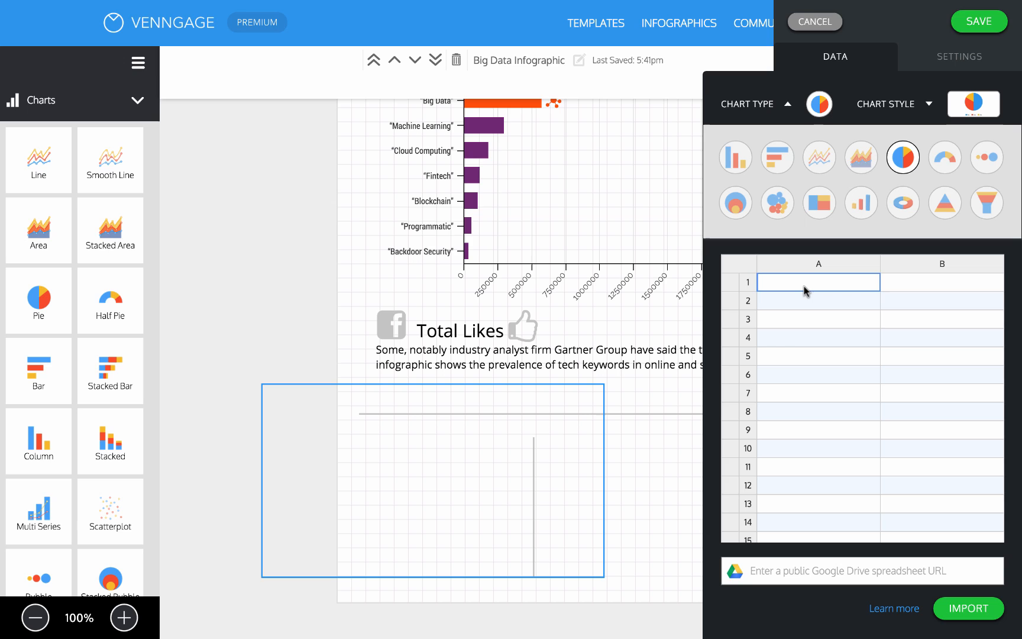
pyautogui.write('Mentions\t45 \t55')
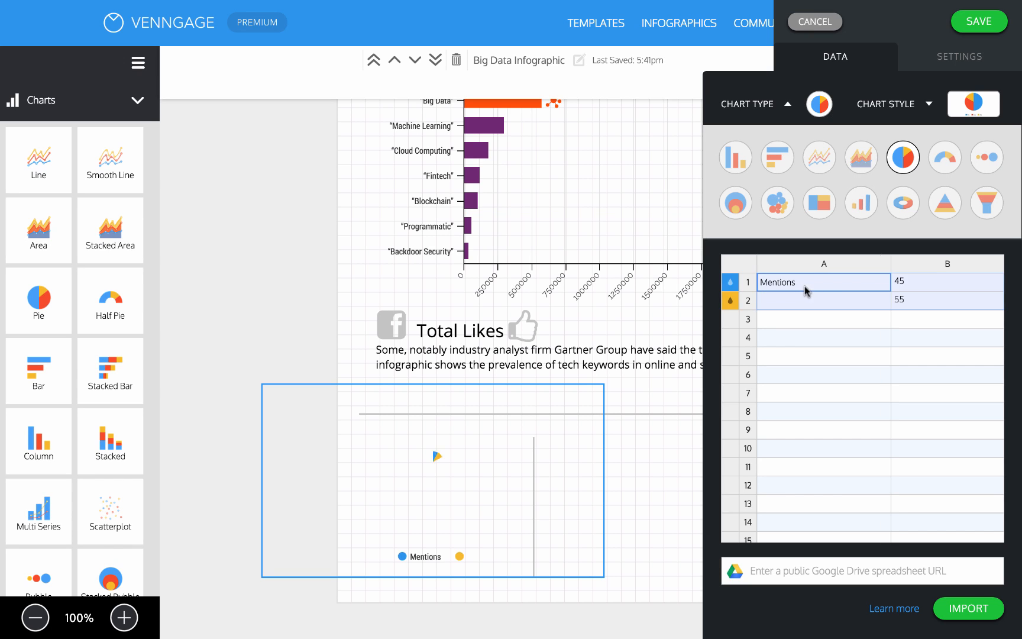
# - Color the Mentions slice purple #712973 and the other slice light grey #E4E4E4, adding that grey to the swatches
pyautogui.click(730, 284)
pyautogui.click(612, 534)
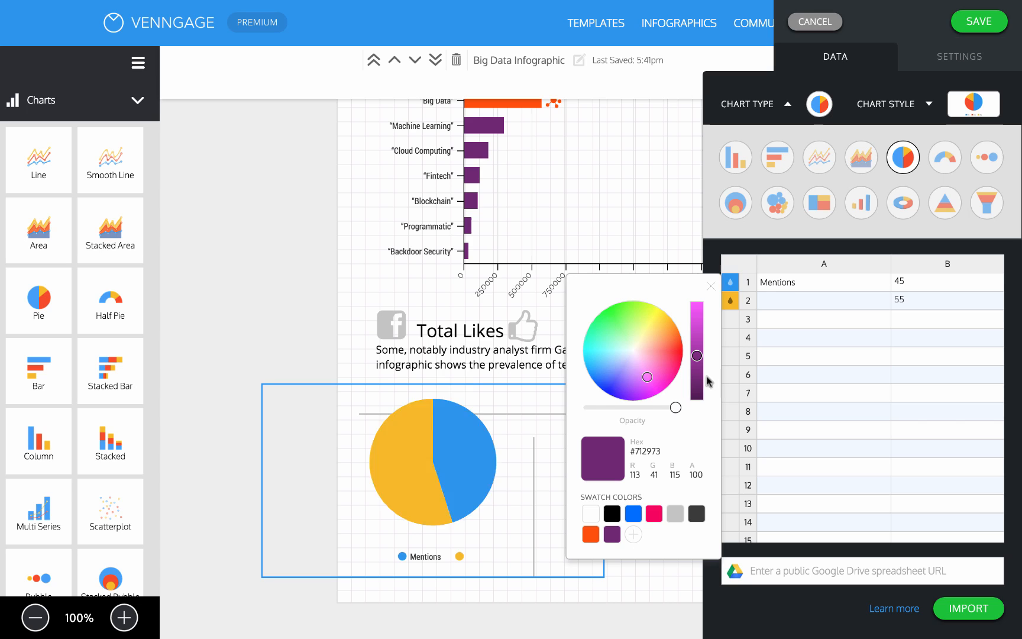
pyautogui.click(731, 301)
pyautogui.click(674, 532)
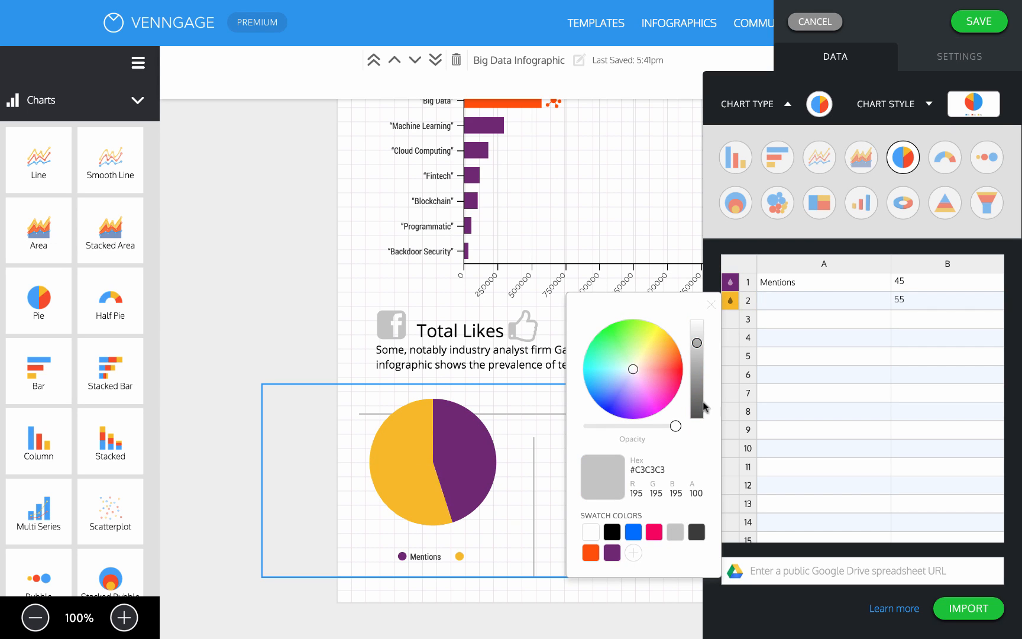
pyautogui.click(696, 332)
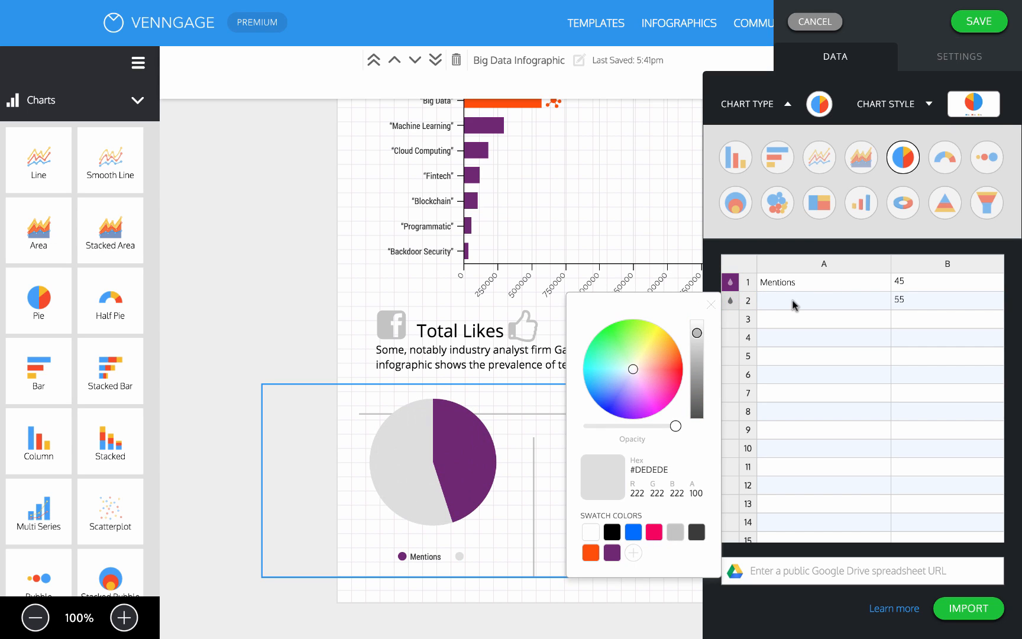
pyautogui.click(697, 330)
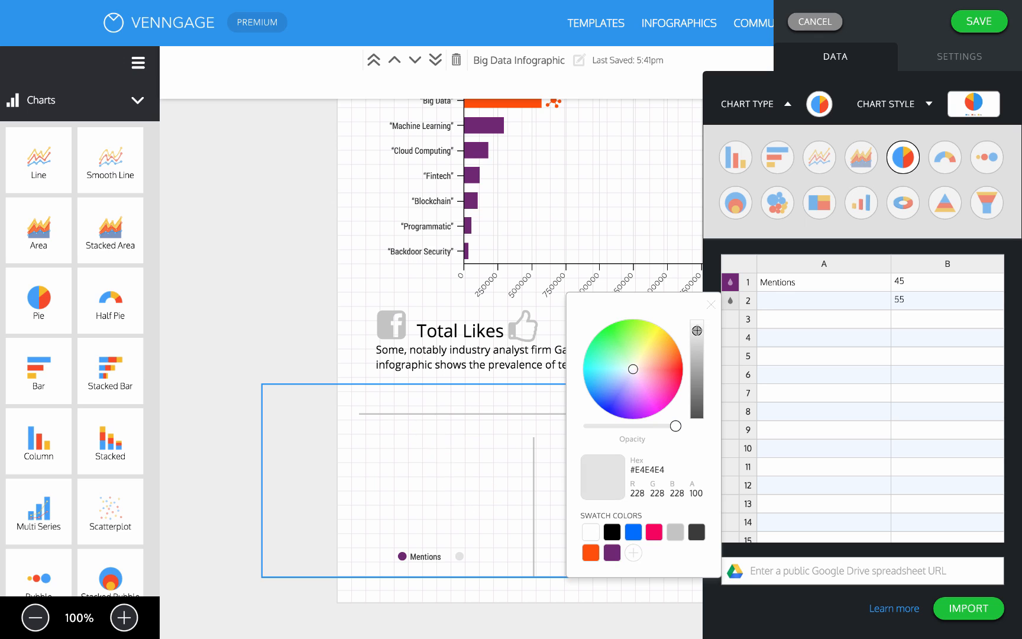
pyautogui.click(634, 553)
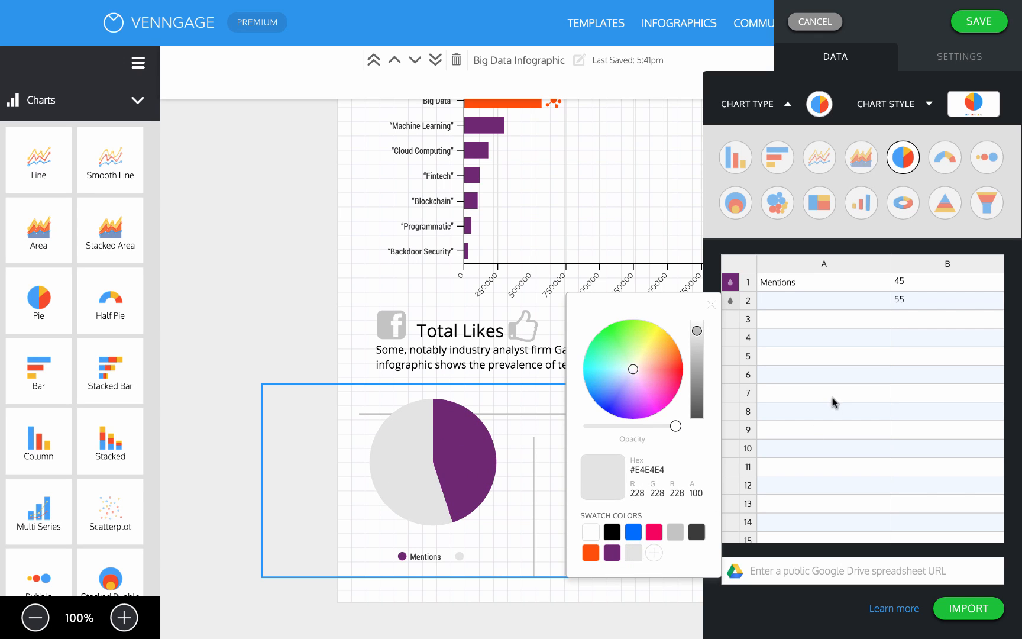
# - Set the pie chart's donut size to 60, hide its legend and save the chart
pyautogui.click(962, 59)
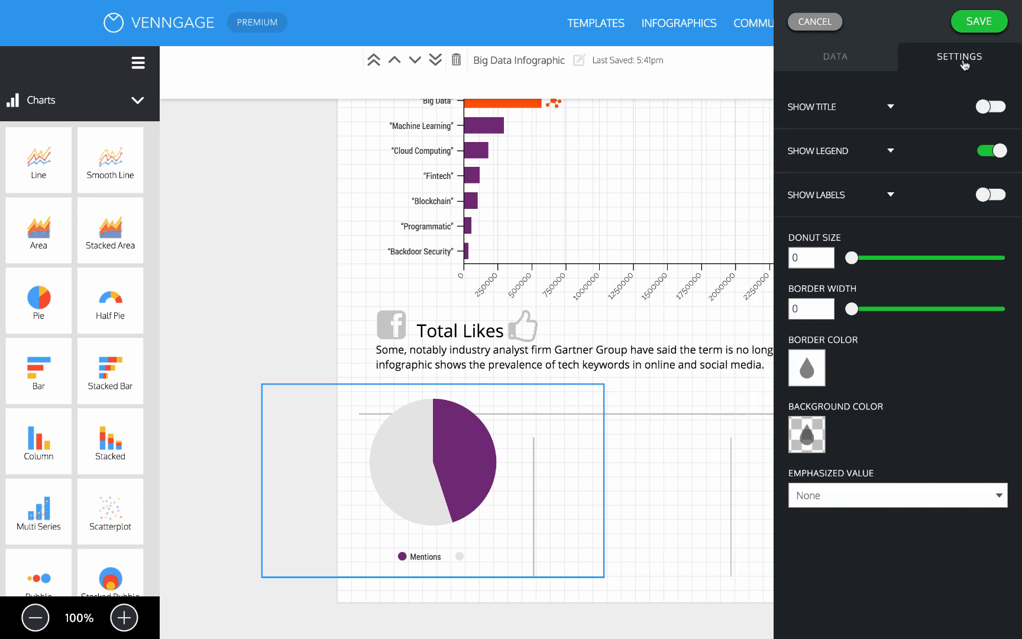
pyautogui.click(811, 256)
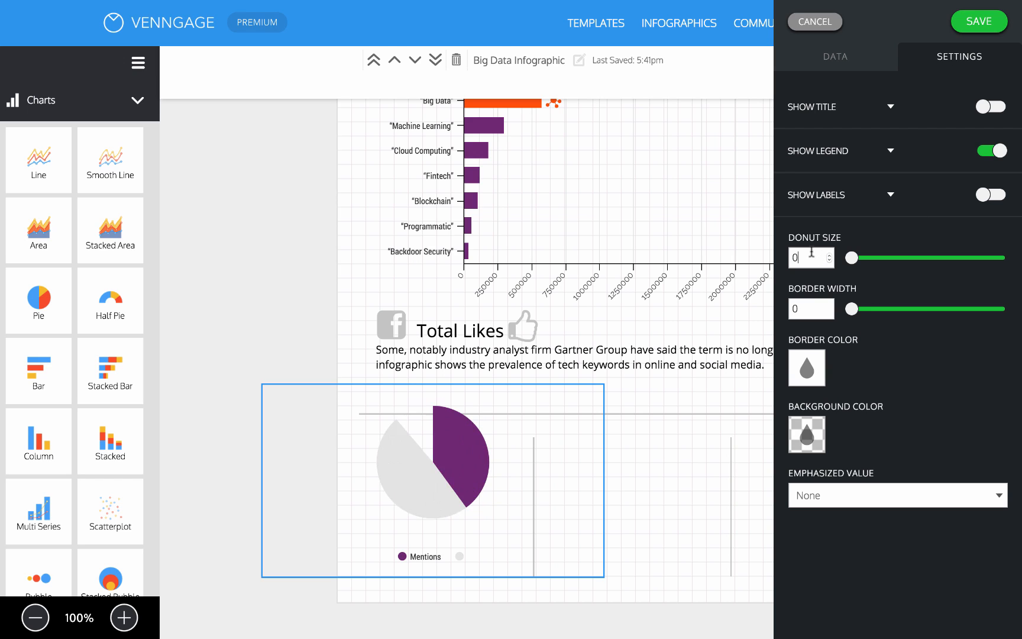
pyautogui.press('BackSpace')
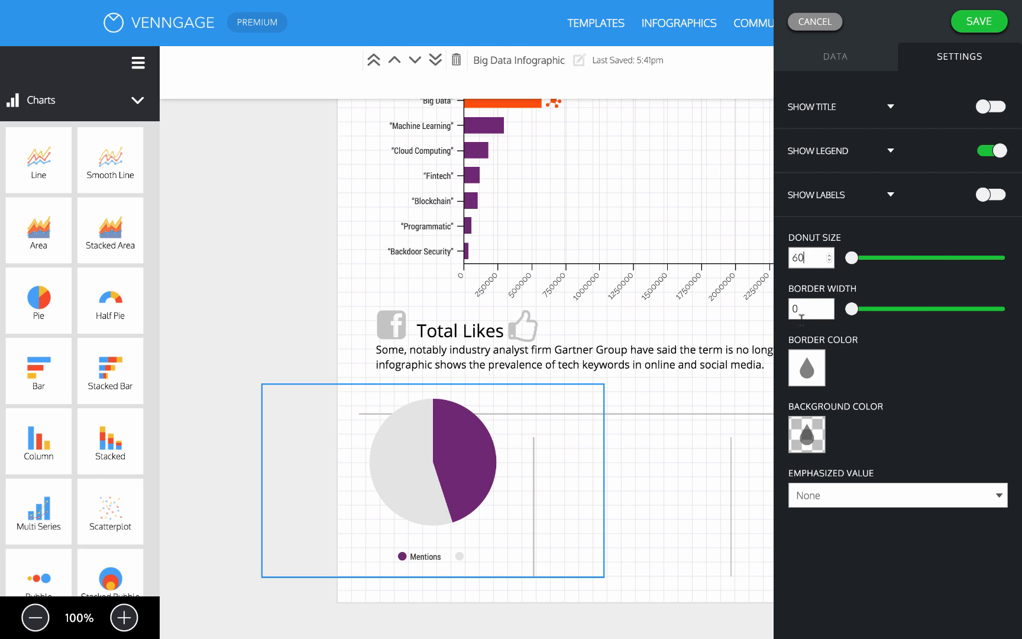
pyautogui.click(803, 314)
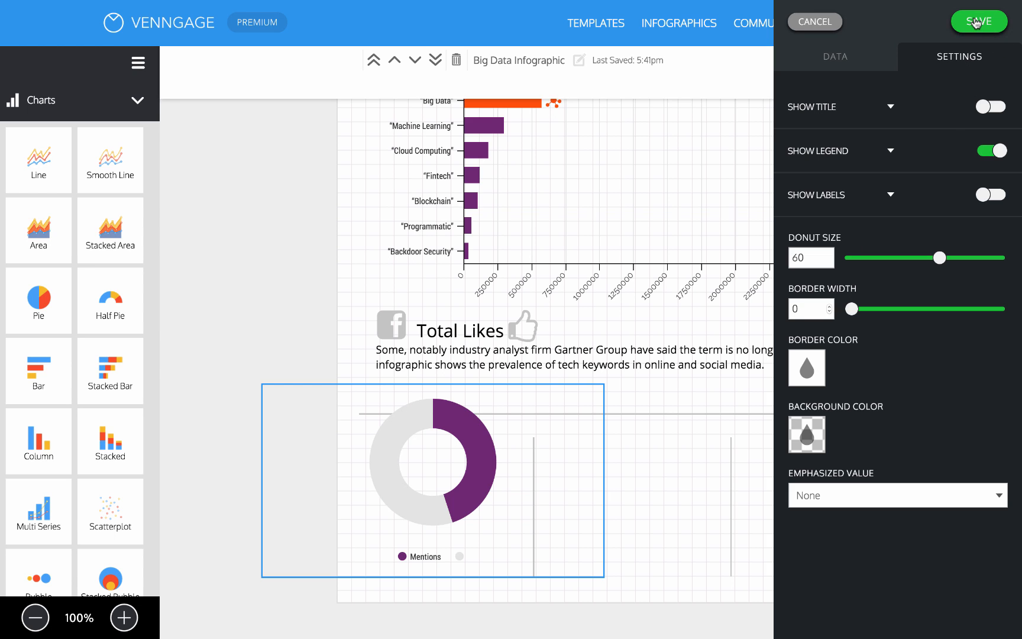
pyautogui.click(995, 152)
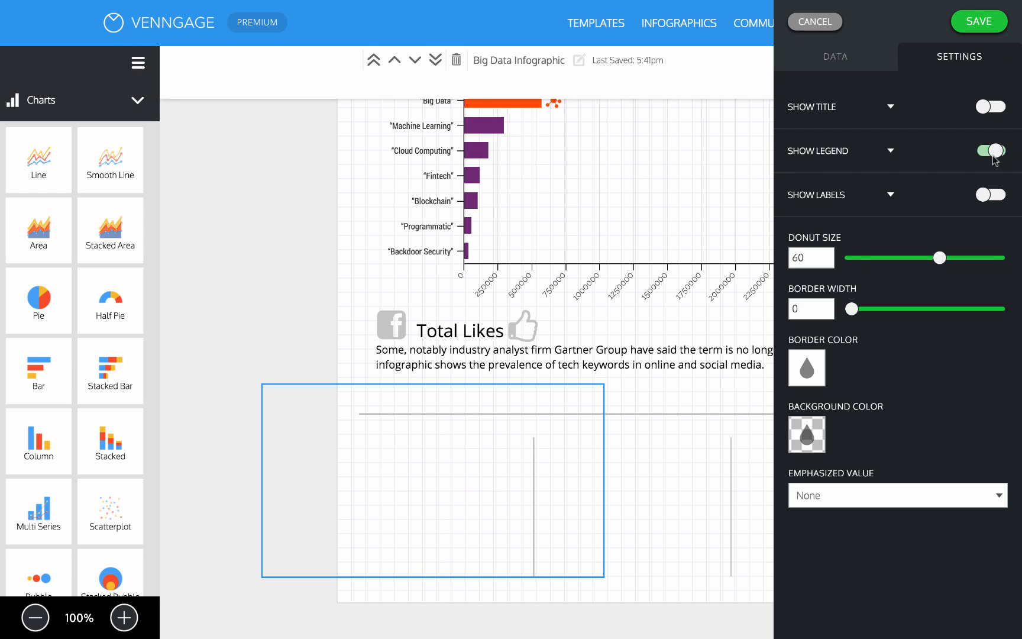
pyautogui.click(989, 30)
# - Narrow the donut chart's frame and fit it into the first column beside the divider line
pyautogui.moveTo(572, 483); pyautogui.dragTo(447, 501)
pyautogui.moveTo(490, 595); pyautogui.dragTo(483, 591)
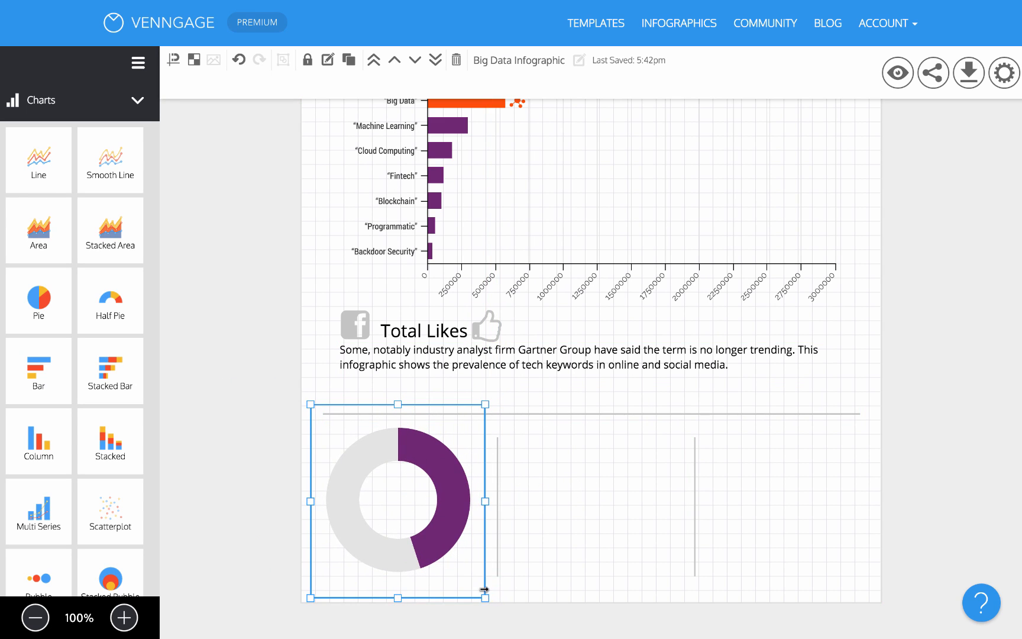
# - Add a text box above the donut chart reading "Top 3 Phrase Mentions within the last 24h:" and widen it to fit one line
pyautogui.click(81, 112)
pyautogui.click(66, 272)
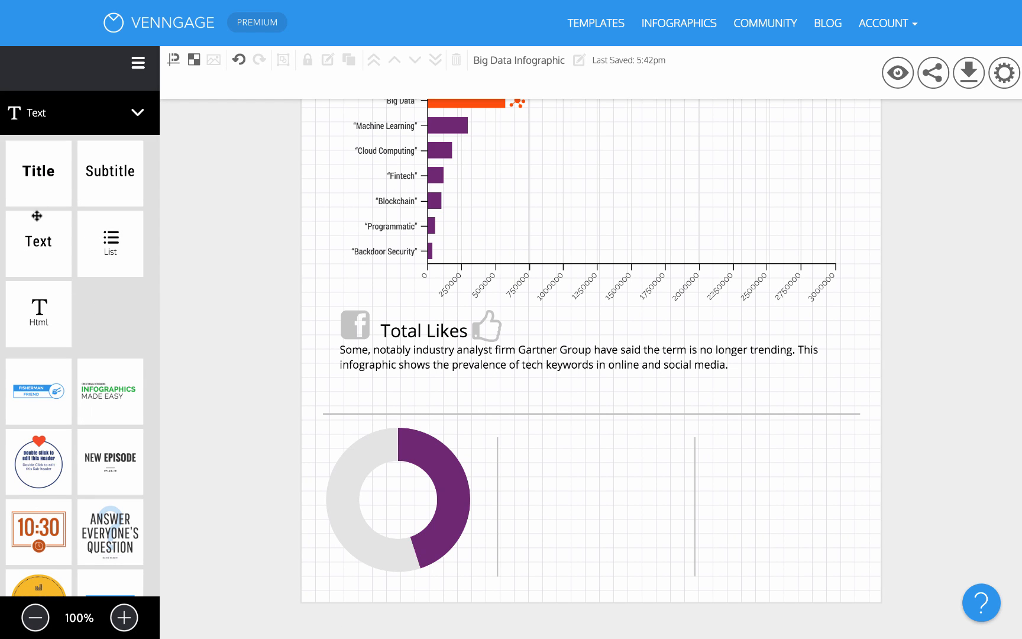
pyautogui.moveTo(37, 228); pyautogui.dragTo(453, 427)
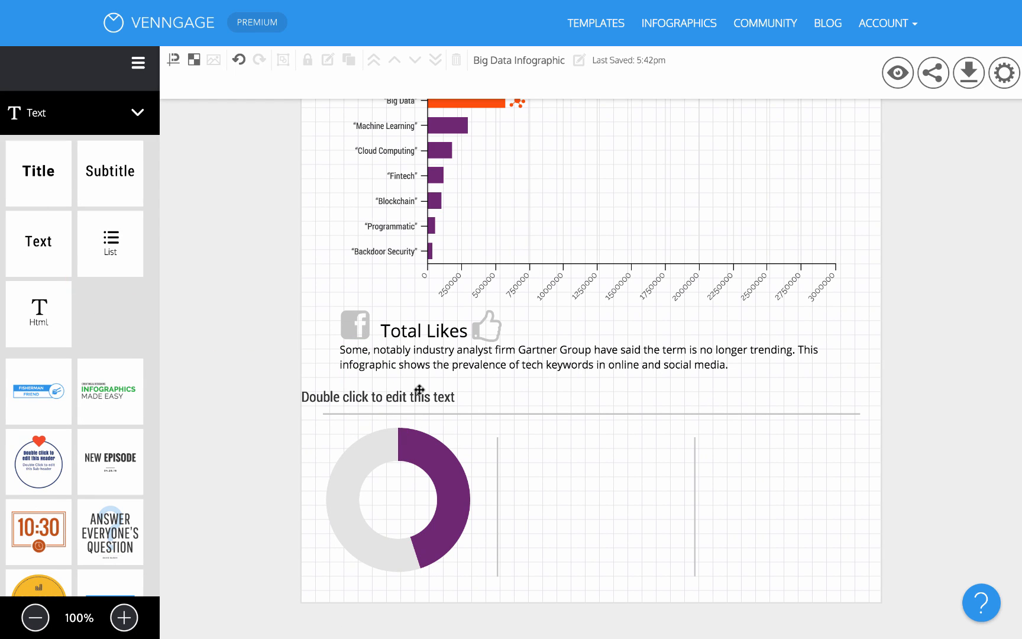
pyautogui.moveTo(417, 391); pyautogui.dragTo(445, 396)
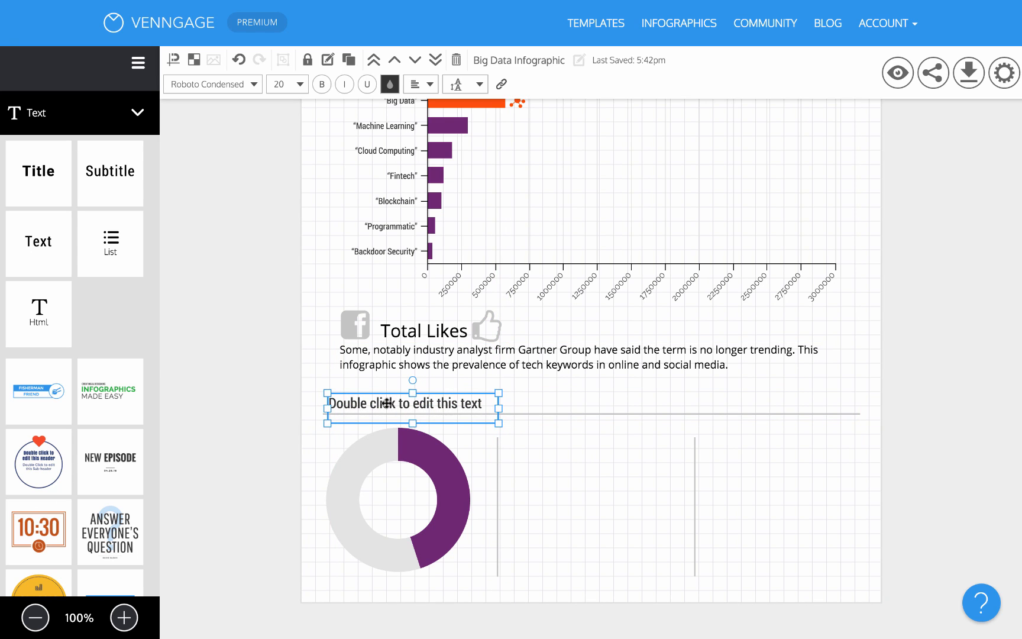
pyautogui.doubleClick(386, 402)
pyautogui.write('Top 3 Phrase Mentions within the last 24h:')
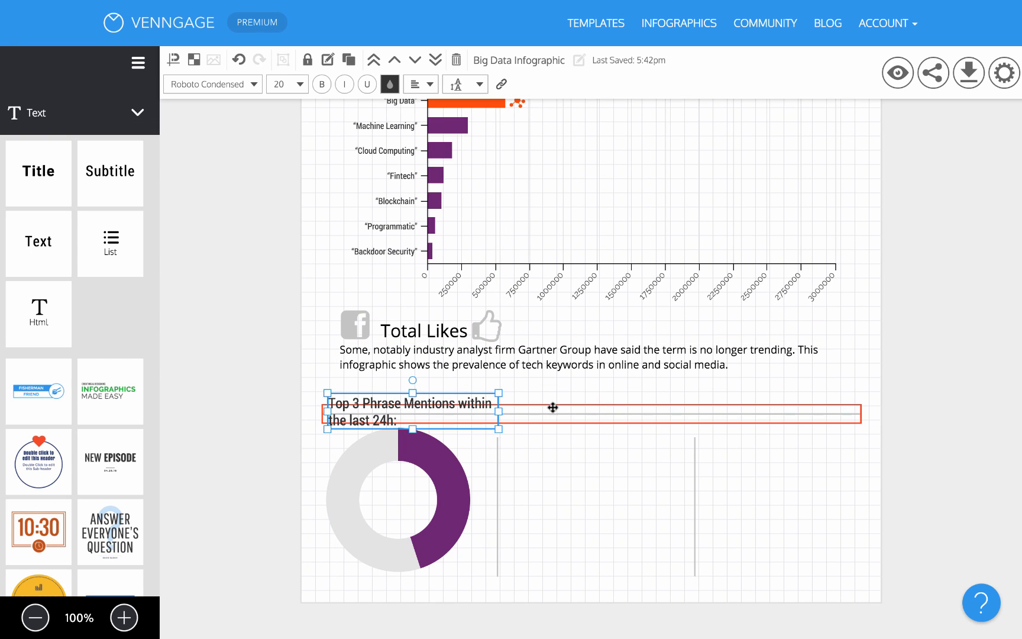
pyautogui.moveTo(498, 410); pyautogui.dragTo(598, 411)
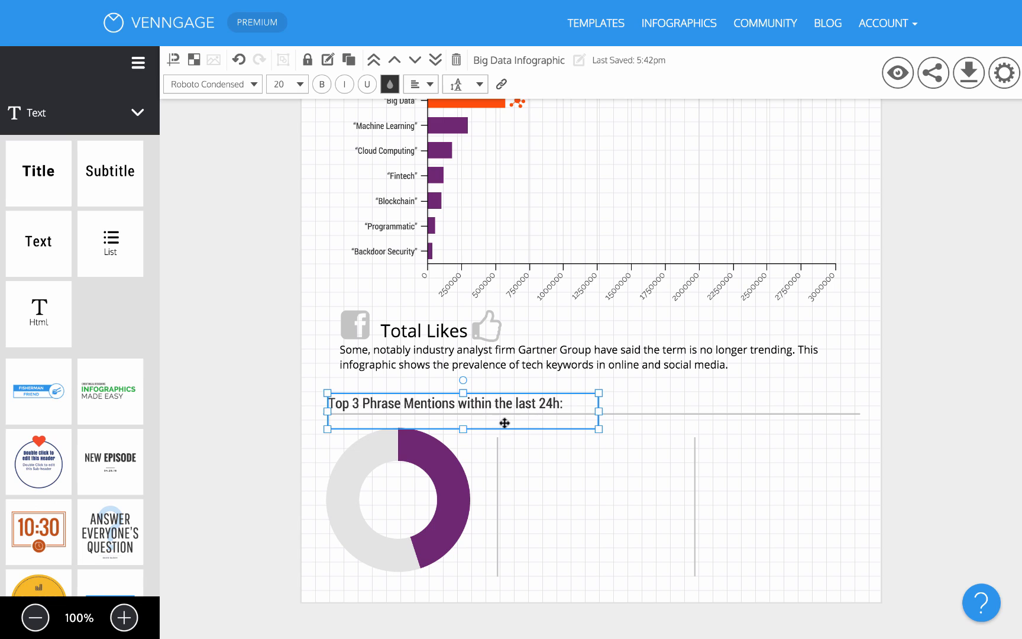
# - Reduce the height of the "Top 3 Phrase Mentions within the last 24h:" text box to a single line
pyautogui.moveTo(463, 430); pyautogui.dragTo(463, 417)
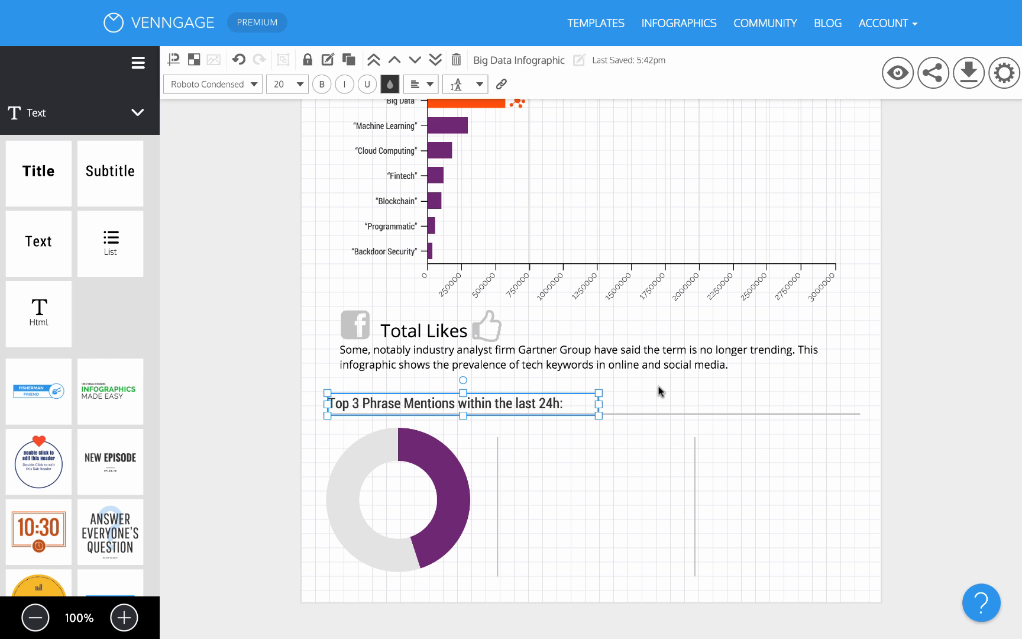
pyautogui.click(296, 448)
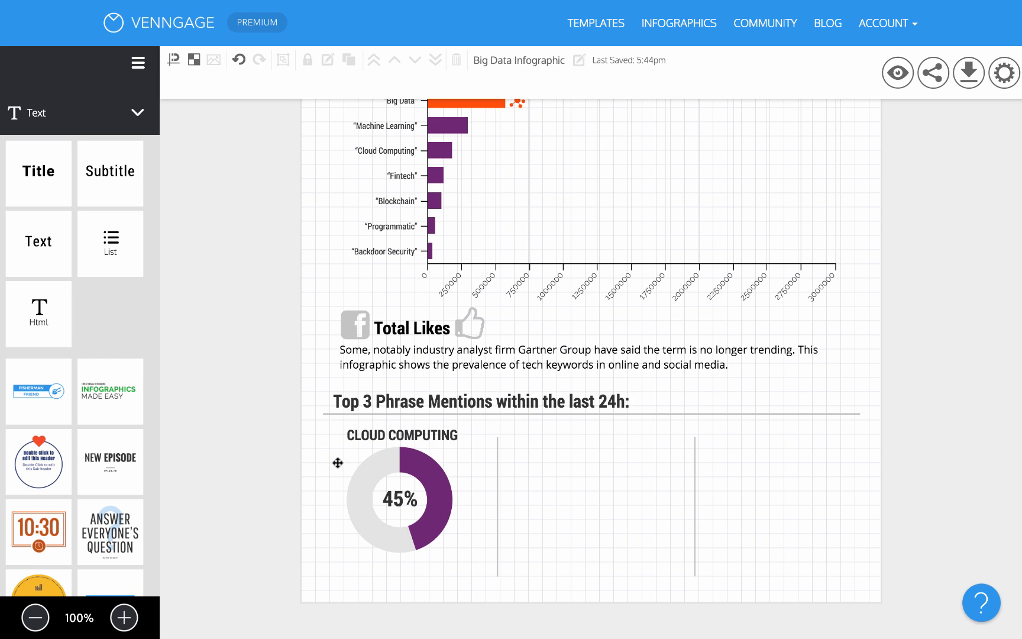
# - Duplicate the Cloud Computing donut chart with its labels into the second column and retitle the copy BIG DATA
pyautogui.moveTo(317, 424); pyautogui.dragTo(546, 594)
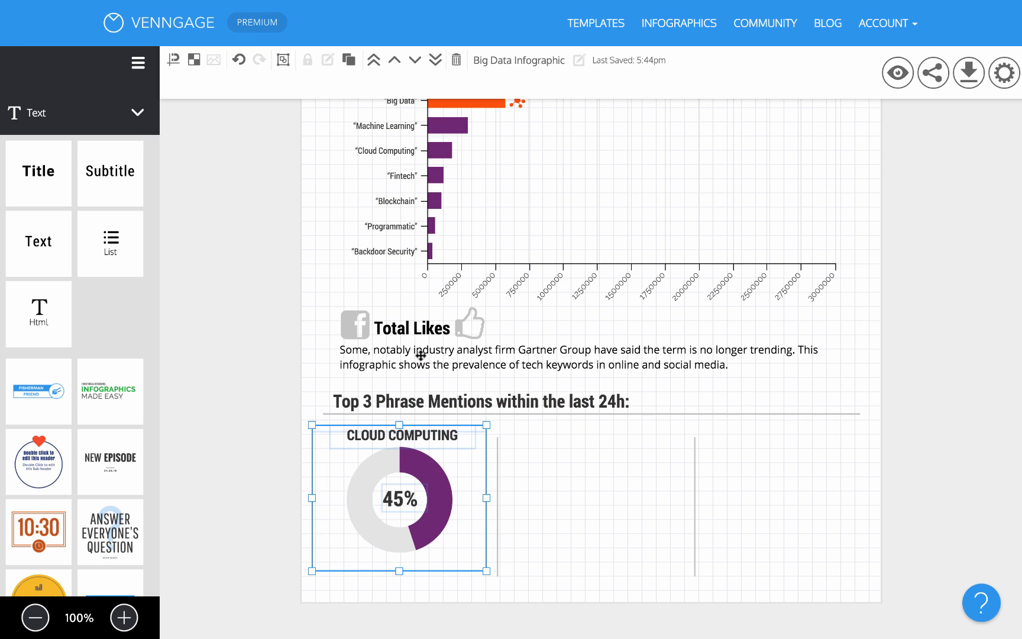
pyautogui.click(350, 60)
pyautogui.moveTo(438, 482); pyautogui.dragTo(590, 453)
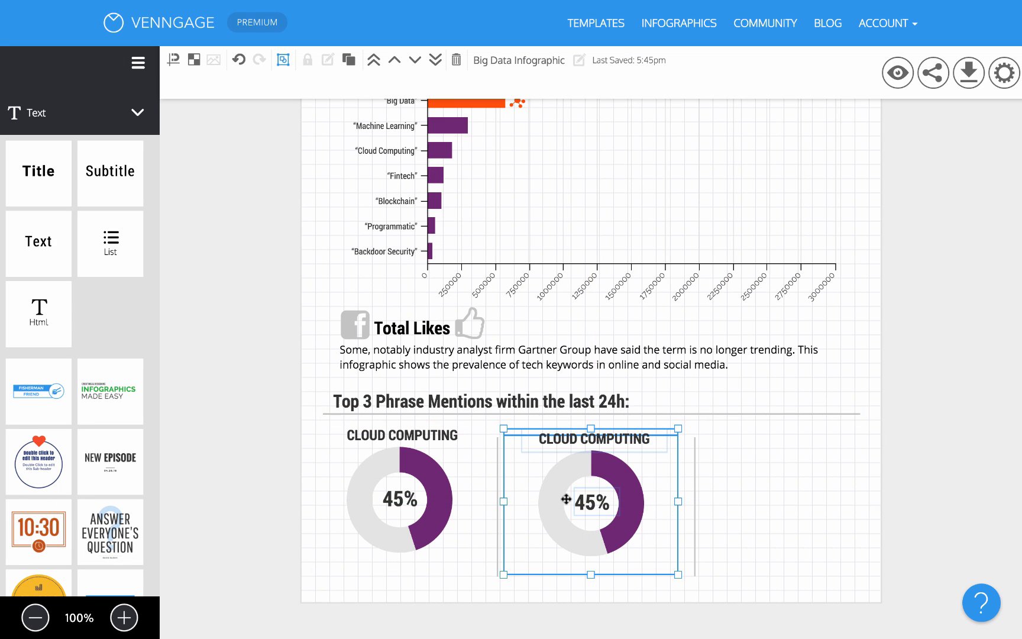
pyautogui.doubleClick(625, 440)
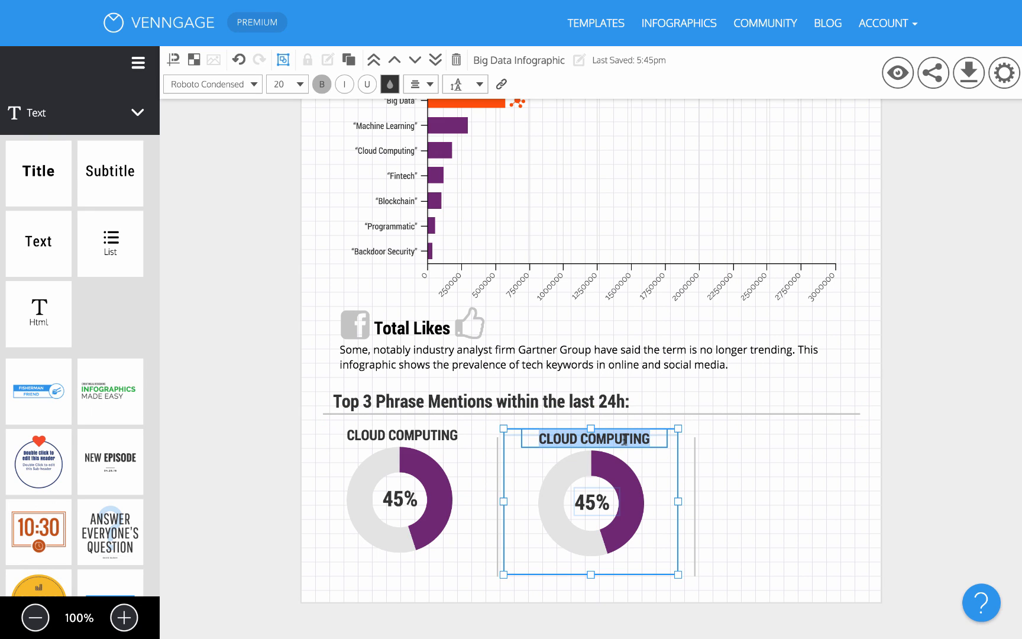
pyautogui.write('BIG')
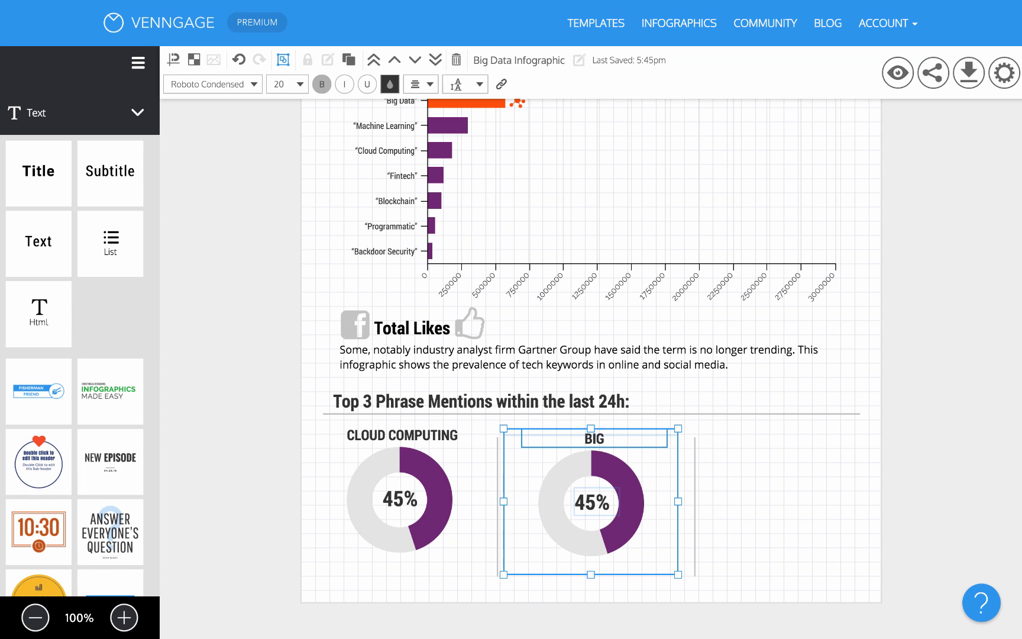
pyautogui.write(' DATA')
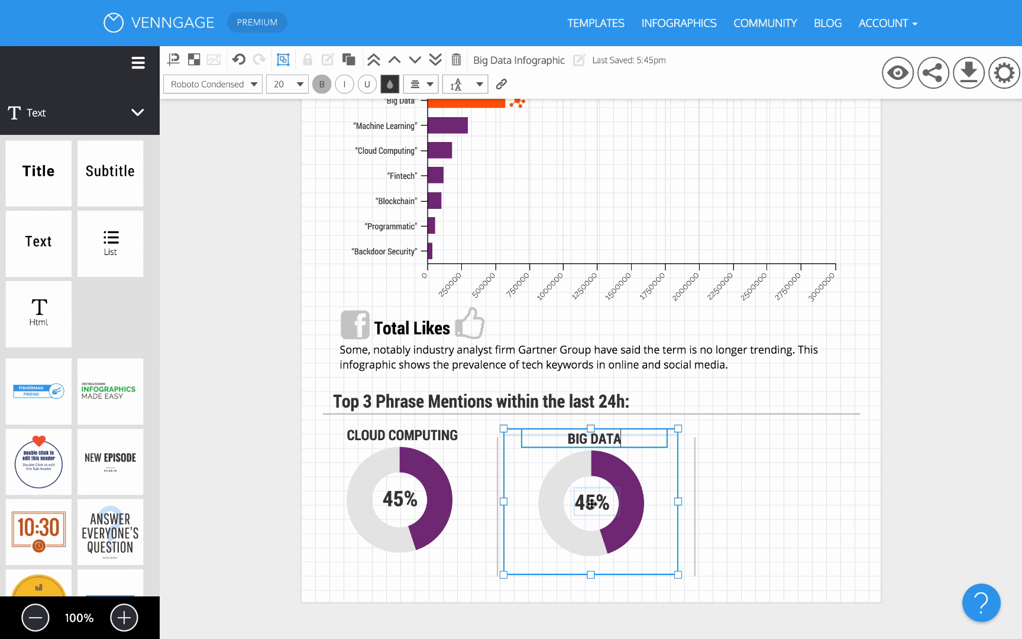
# - Recolor the Big Data chart's Mentions slice orange, set its values to 66 and 34, and save the chart
pyautogui.doubleClick(590, 503)
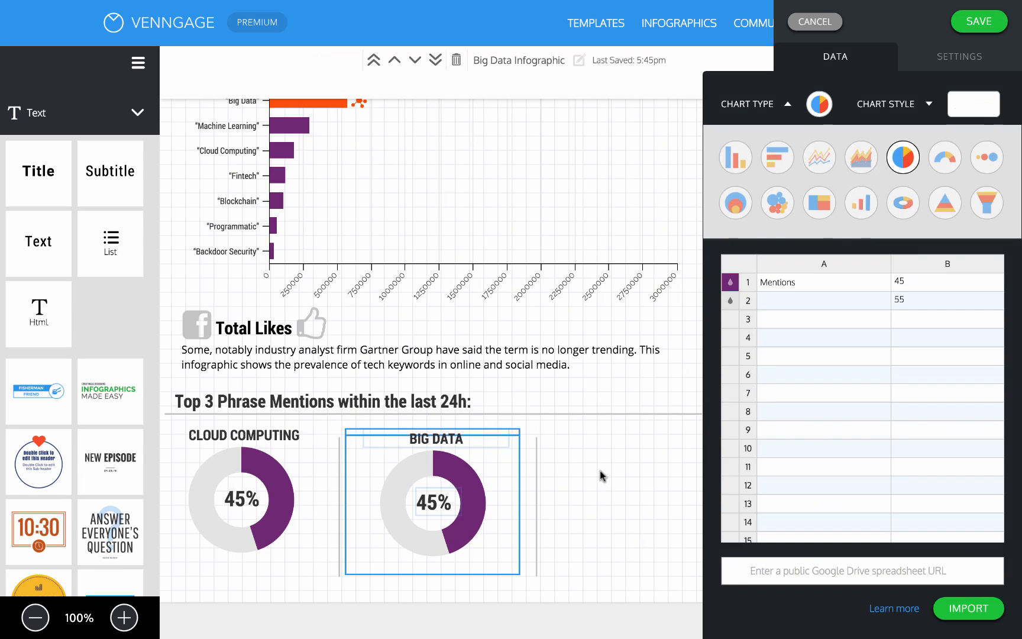
pyautogui.click(728, 282)
pyautogui.click(596, 527)
pyautogui.click(912, 283)
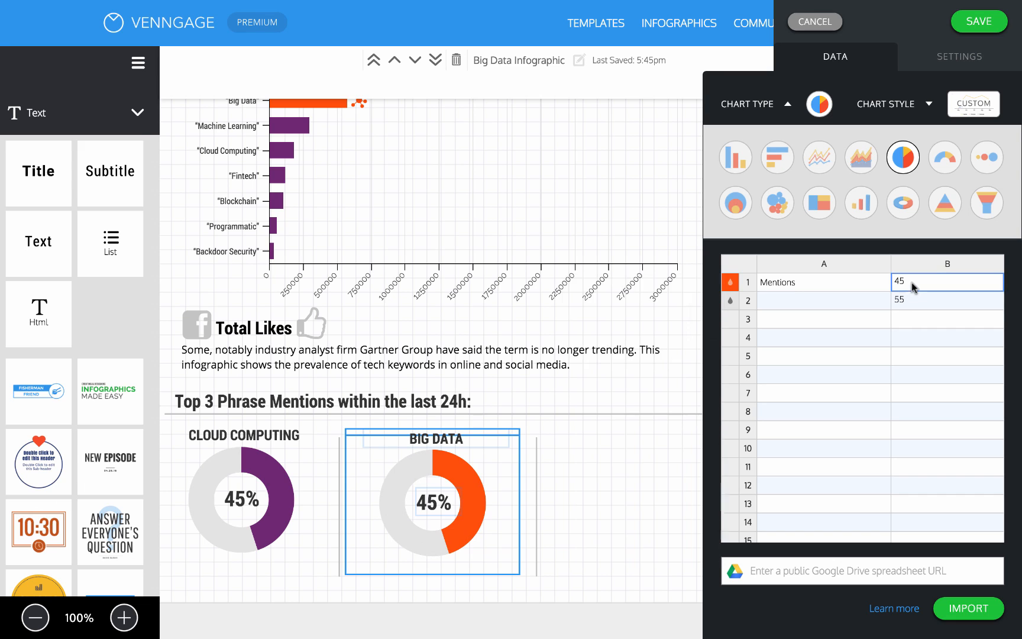
pyautogui.press('Return')
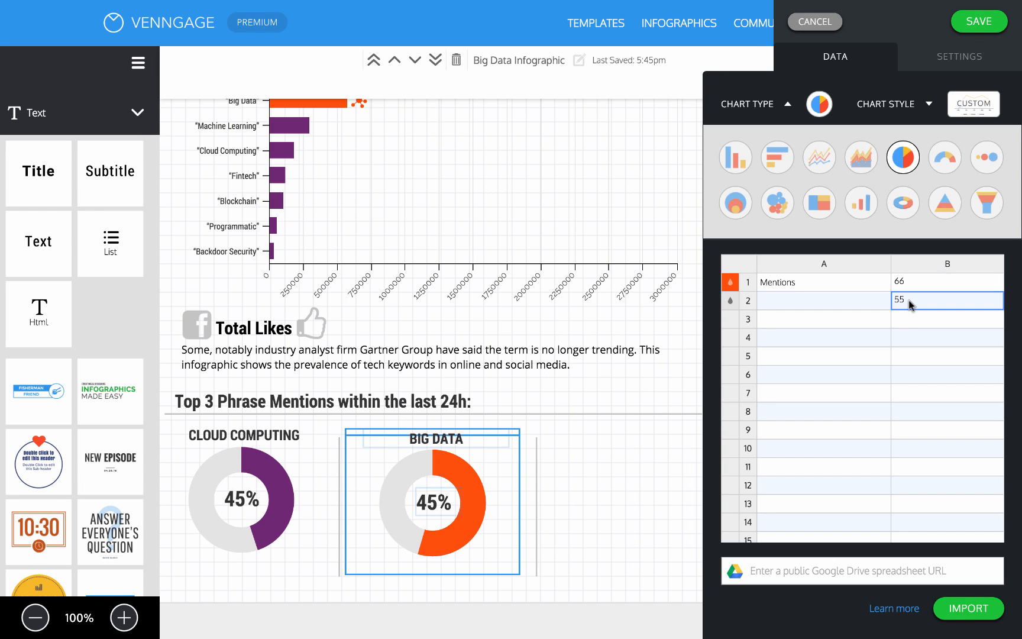
pyautogui.write('34')
pyautogui.press('Return')
pyautogui.click(986, 24)
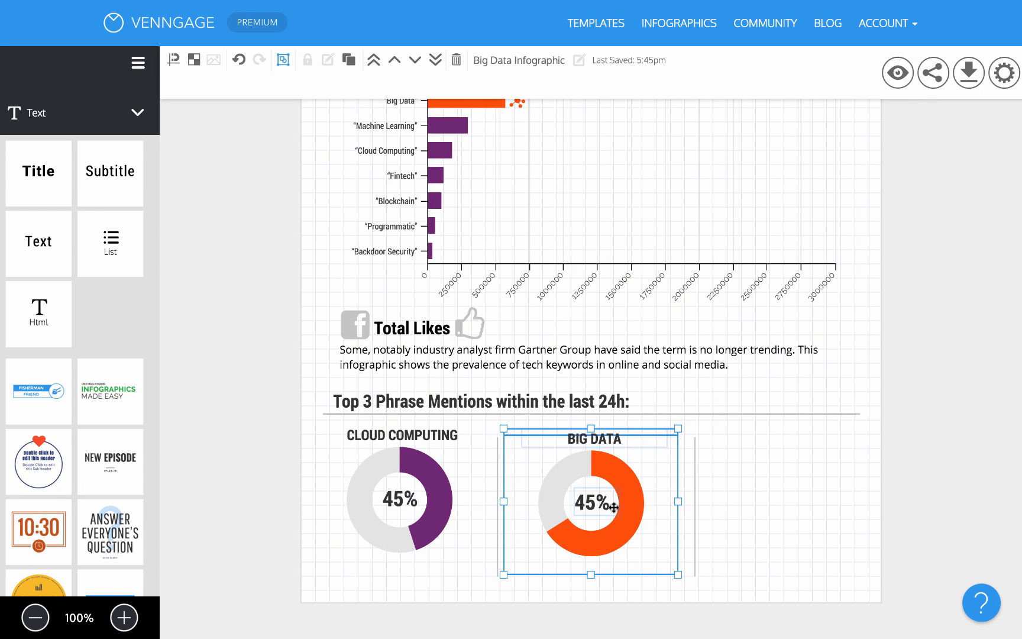
# - Change the percentage label inside the Big Data donut to 66%
pyautogui.click(590, 496)
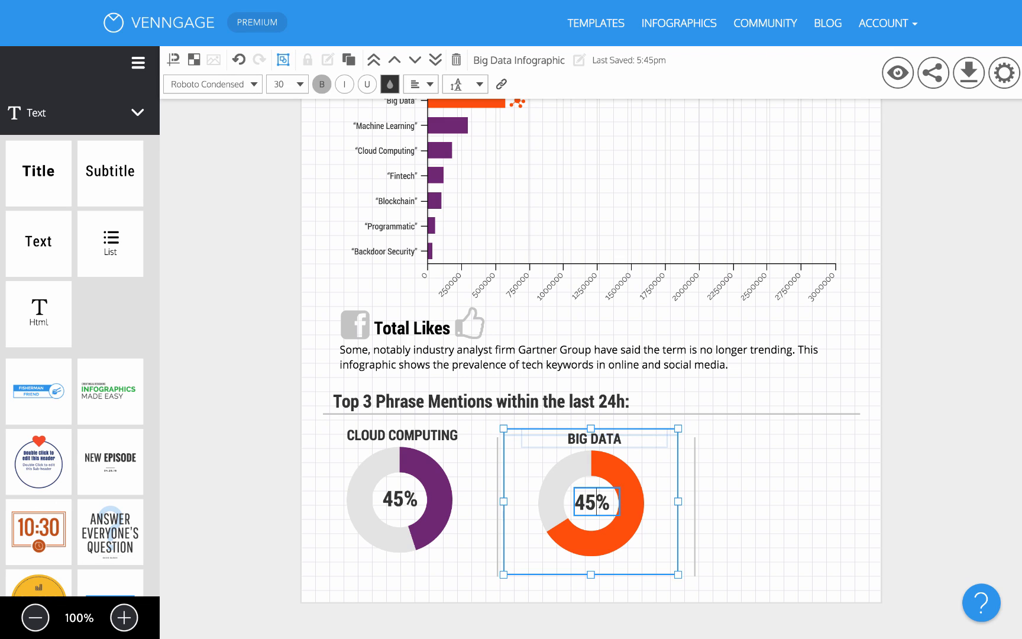
pyautogui.press('BackSpace')
pyautogui.press('BackSpace')
pyautogui.write('66')
pyautogui.click(741, 492)
pyautogui.click(882, 486)
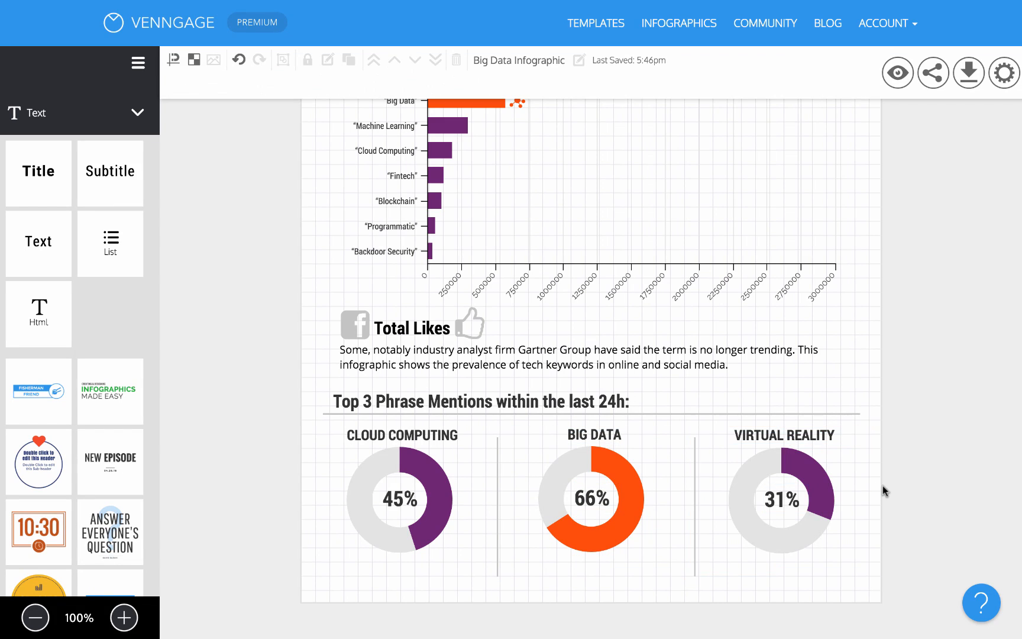
# - Unlock the vertical divider between the Cloud Computing and Big Data charts and shift it slightly toward the Big Data chart
pyautogui.click(691, 414)
pyautogui.click(693, 473)
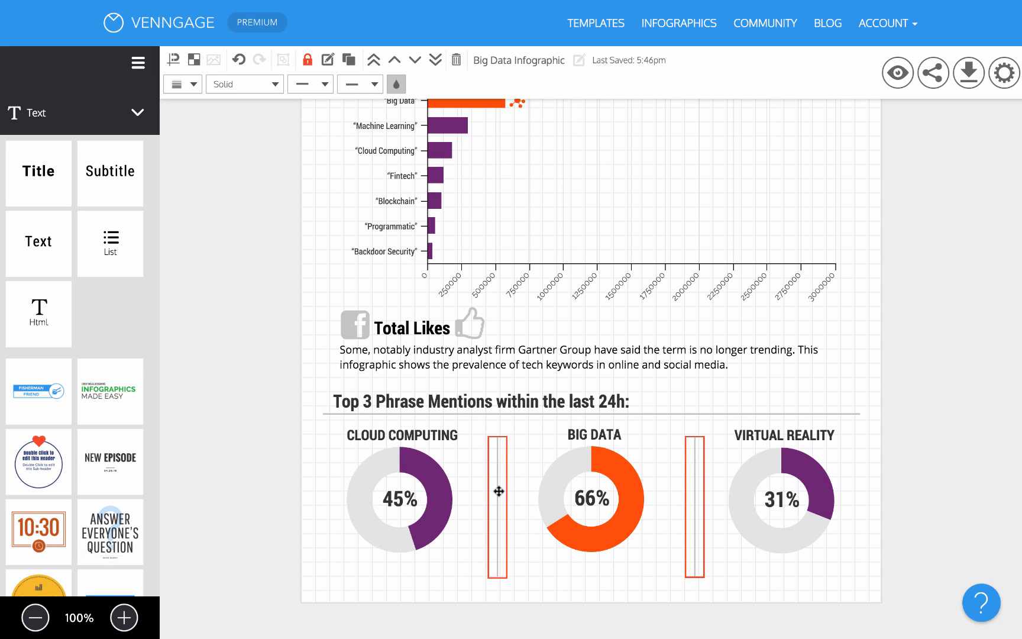
pyautogui.click(497, 490)
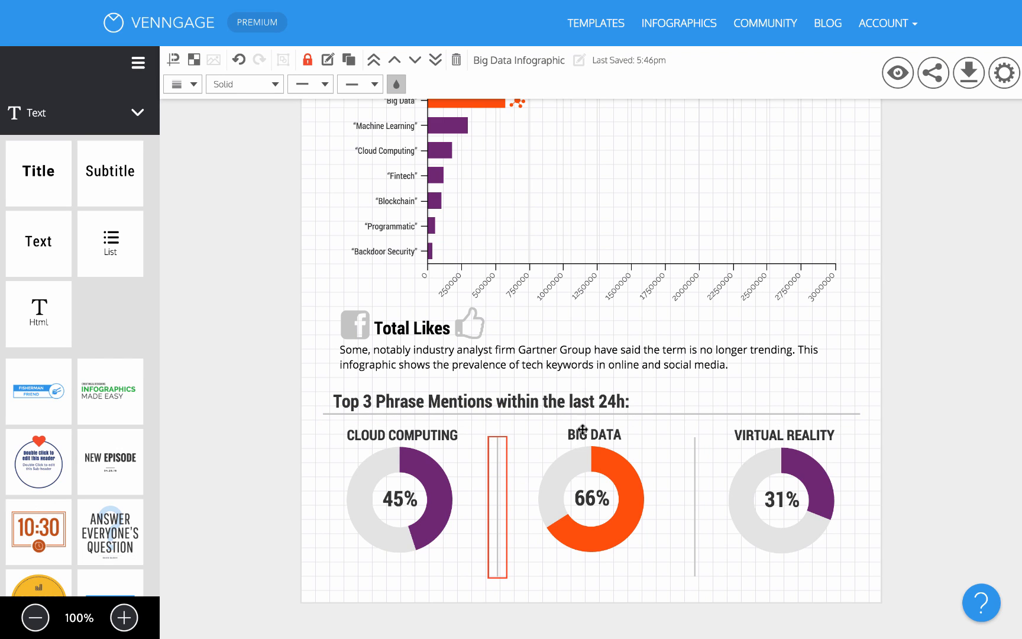
pyautogui.click(307, 60)
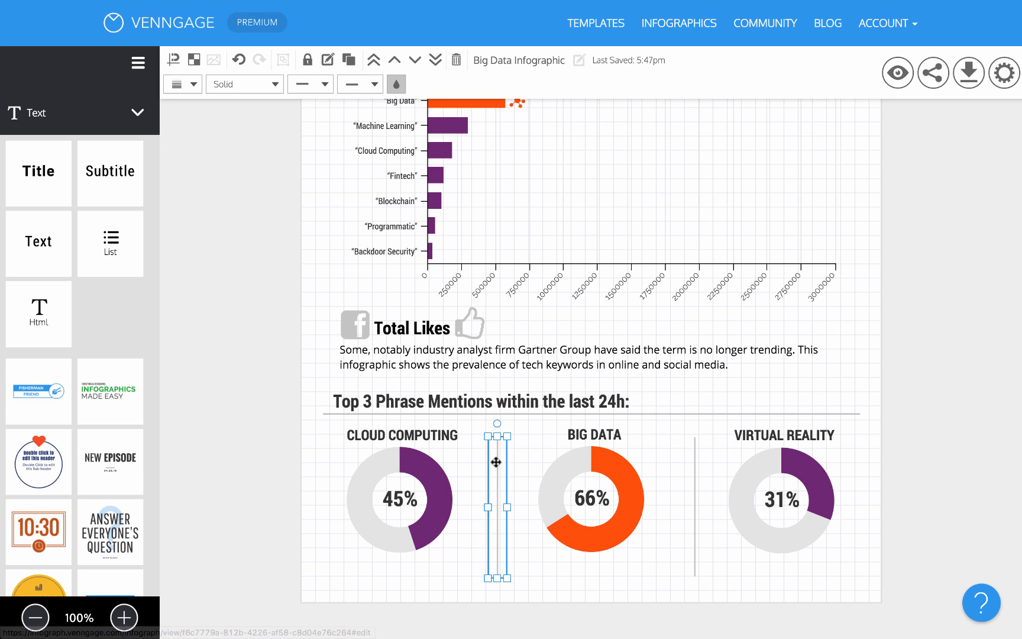
pyautogui.moveTo(507, 478)
pyautogui.mouseDown()
pyautogui.moveTo(495, 476)
pyautogui.moveTo(512, 478)
pyautogui.mouseUp()
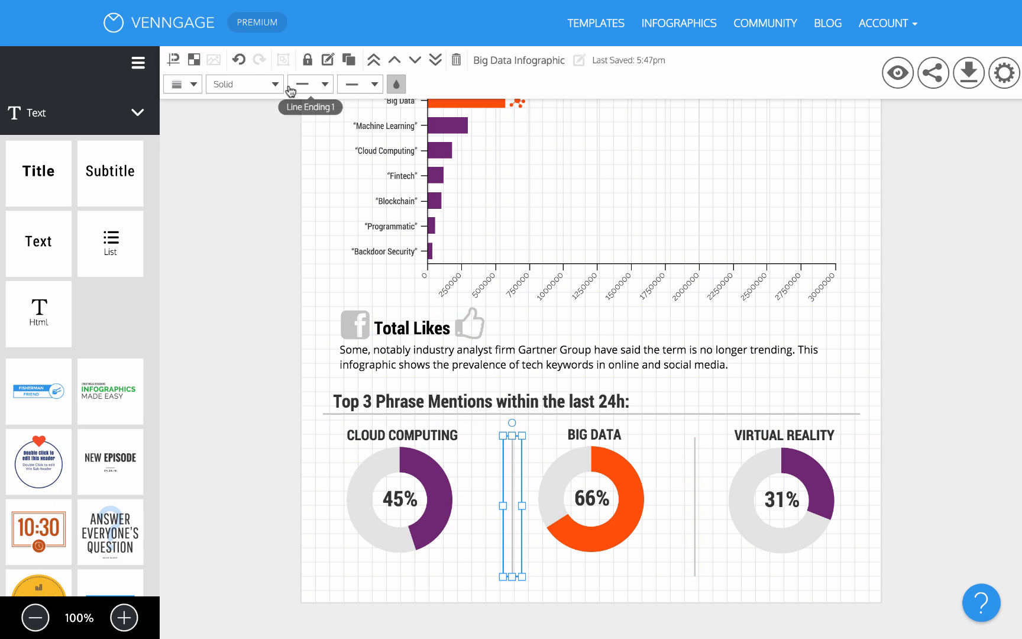
# - Undo the divider's move, lock the divider again and deselect it
pyautogui.click(238, 59)
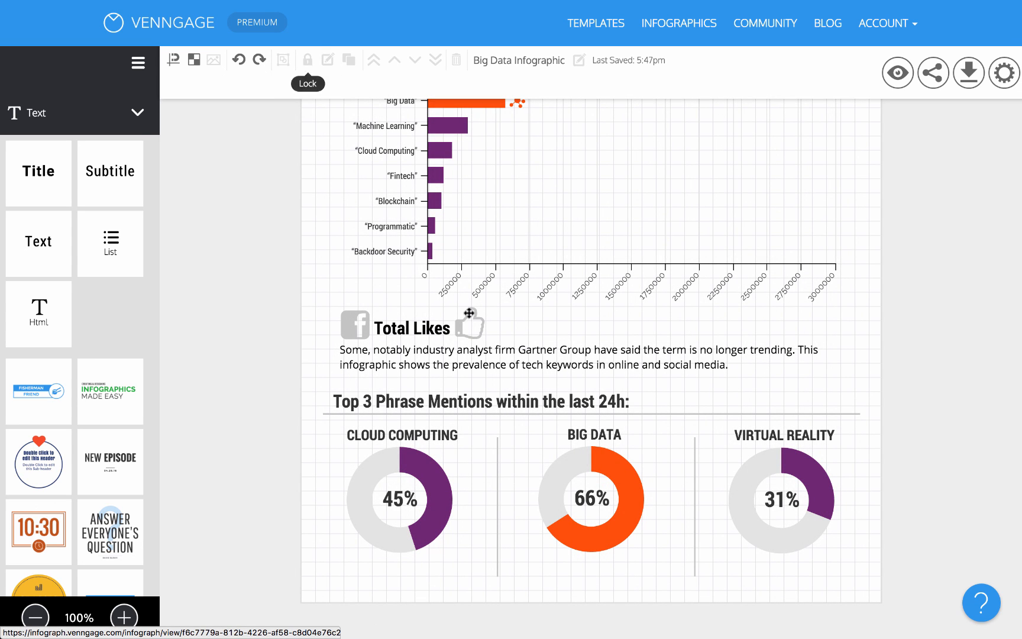
pyautogui.click(495, 473)
pyautogui.click(304, 60)
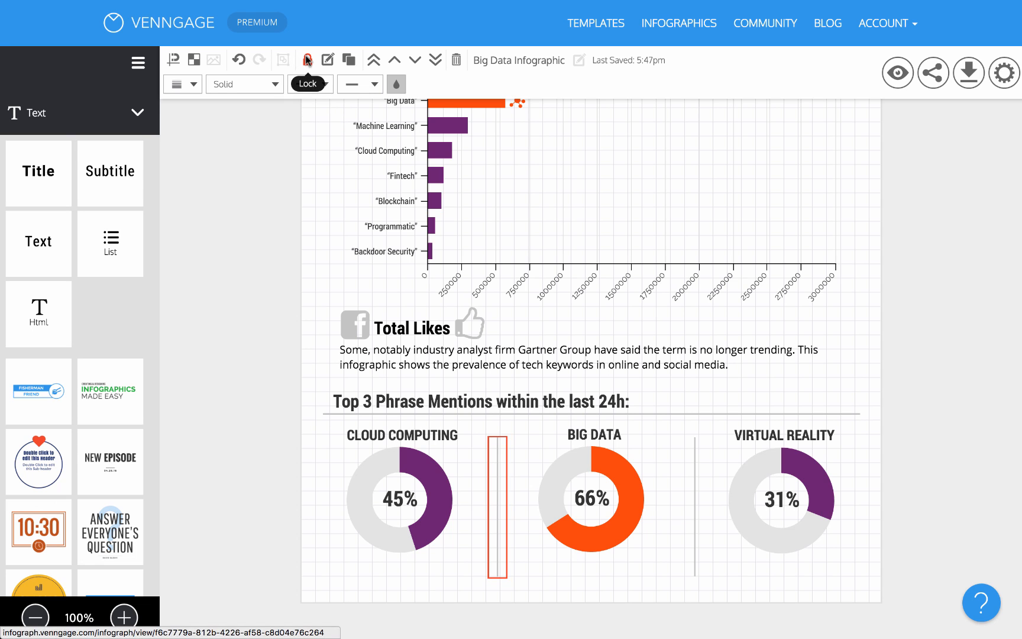
pyautogui.click(264, 410)
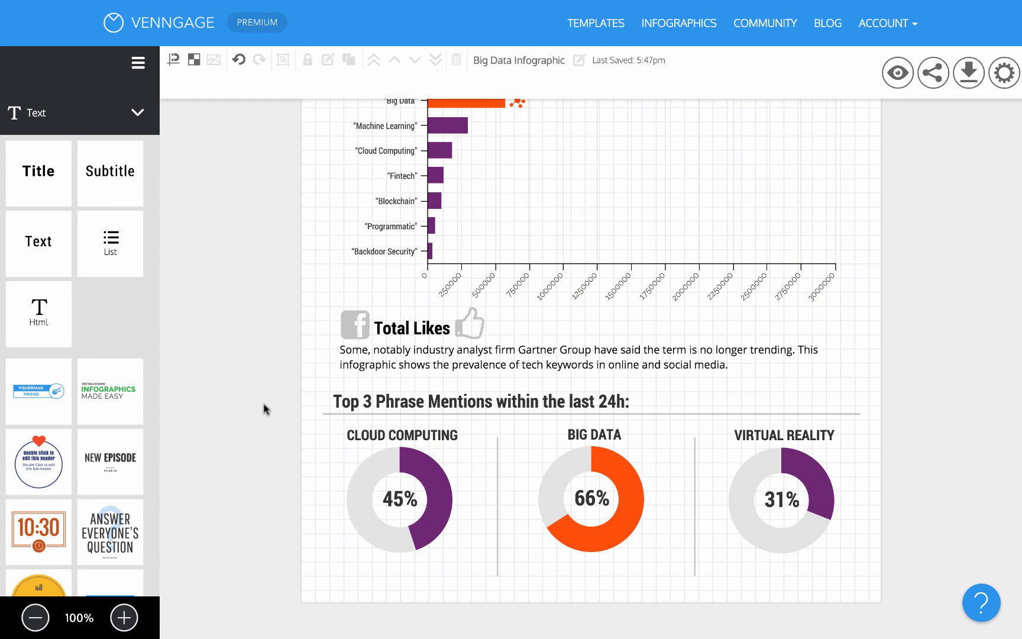
# - Switch to the "Big Data" Final Version Google Doc, check Part Two's line on positive comments, and return to Venngage
pyautogui.hotkey('ctrl', 'Left')
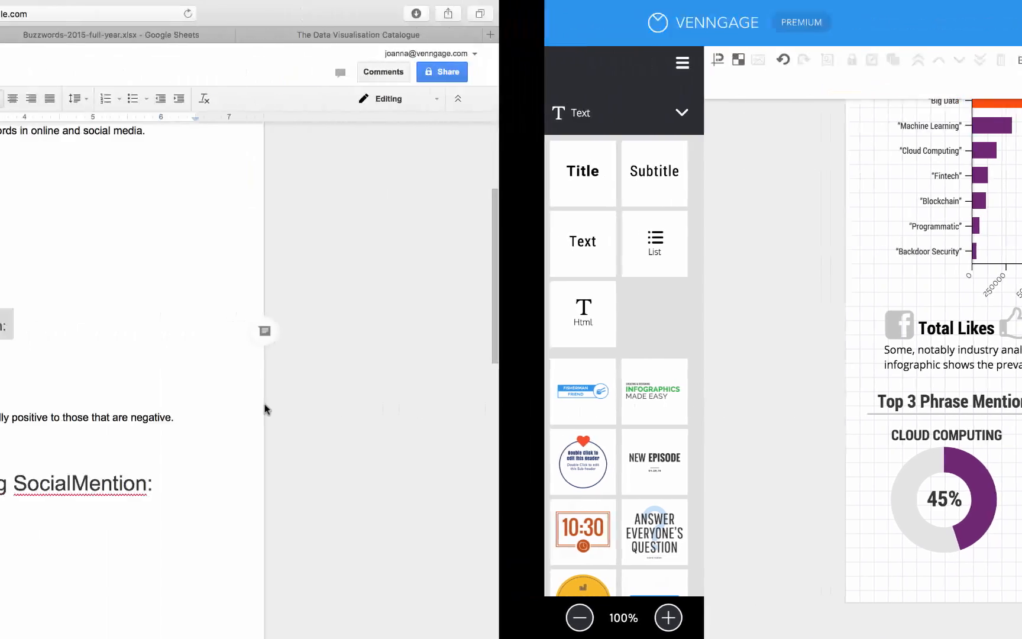
pyautogui.scroll(-1, 278, 425)
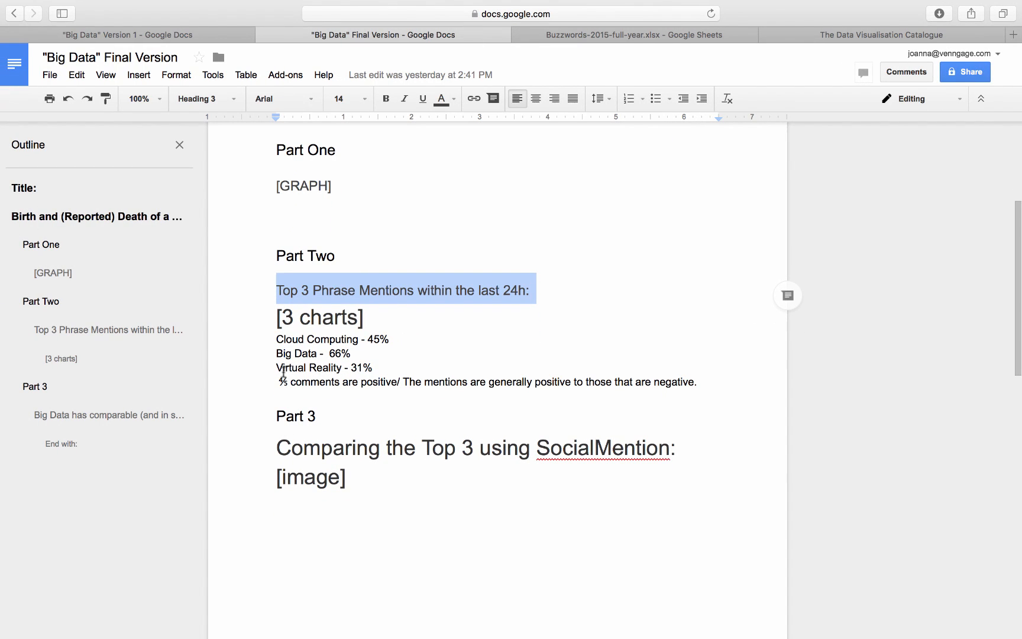
pyautogui.moveTo(276, 376); pyautogui.dragTo(534, 385)
pyautogui.moveTo(276, 381); pyautogui.dragTo(526, 382)
pyautogui.click(762, 374)
pyautogui.hotkey('ctrl', 'Right')
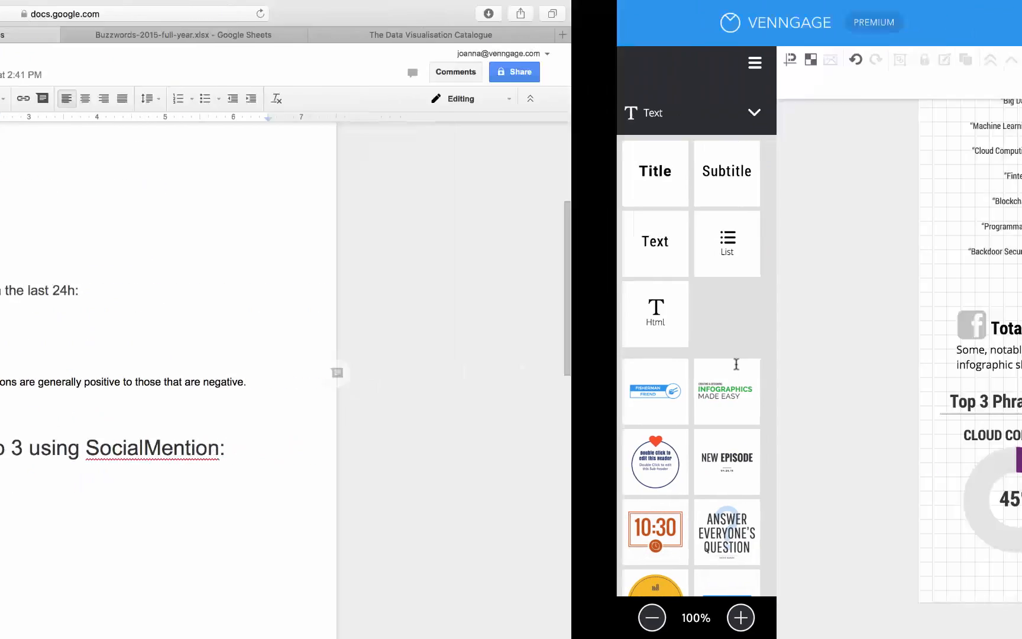
# - Search the pictograms for THUMBS UP and add the outlined thumbs-up pictogram over the lower part of the donut charts
pyautogui.click(96, 114)
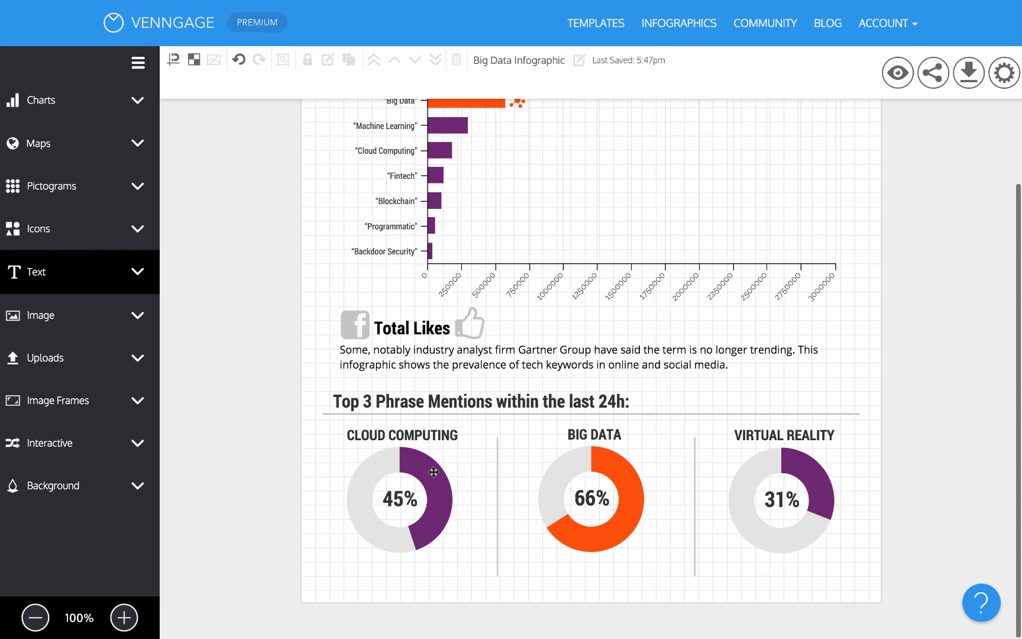
pyautogui.click(86, 187)
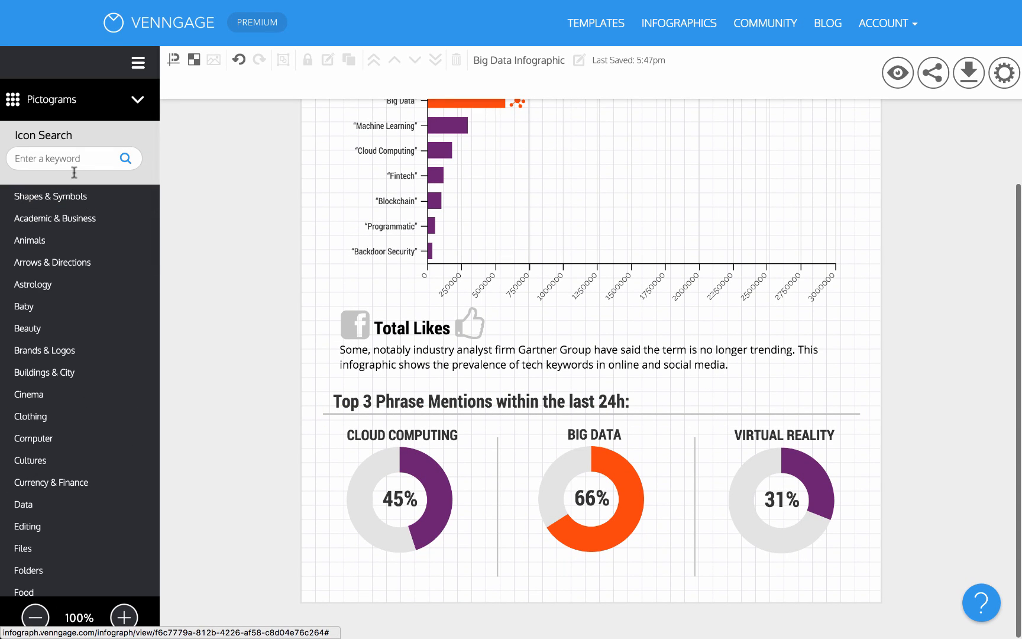
pyautogui.write('THUMB')
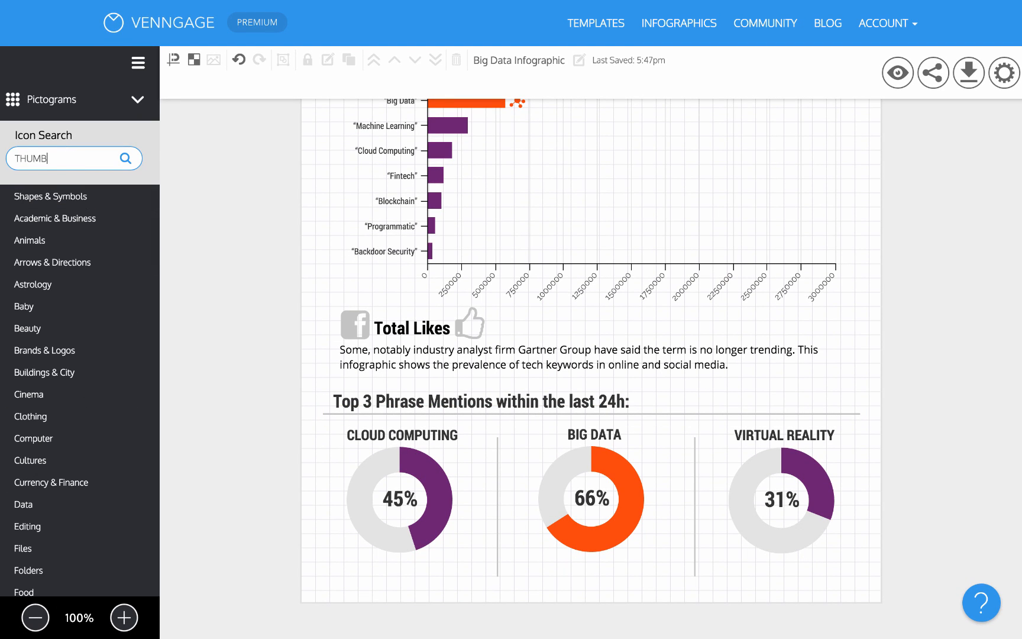
pyautogui.write('S UP')
pyautogui.press('Return')
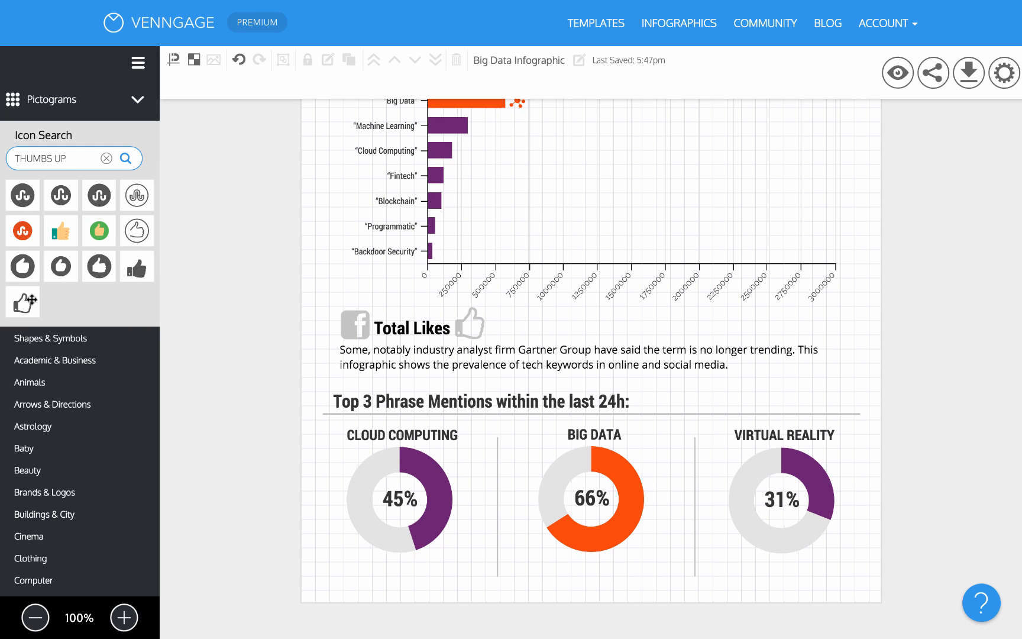
pyautogui.moveTo(26, 302); pyautogui.dragTo(597, 558)
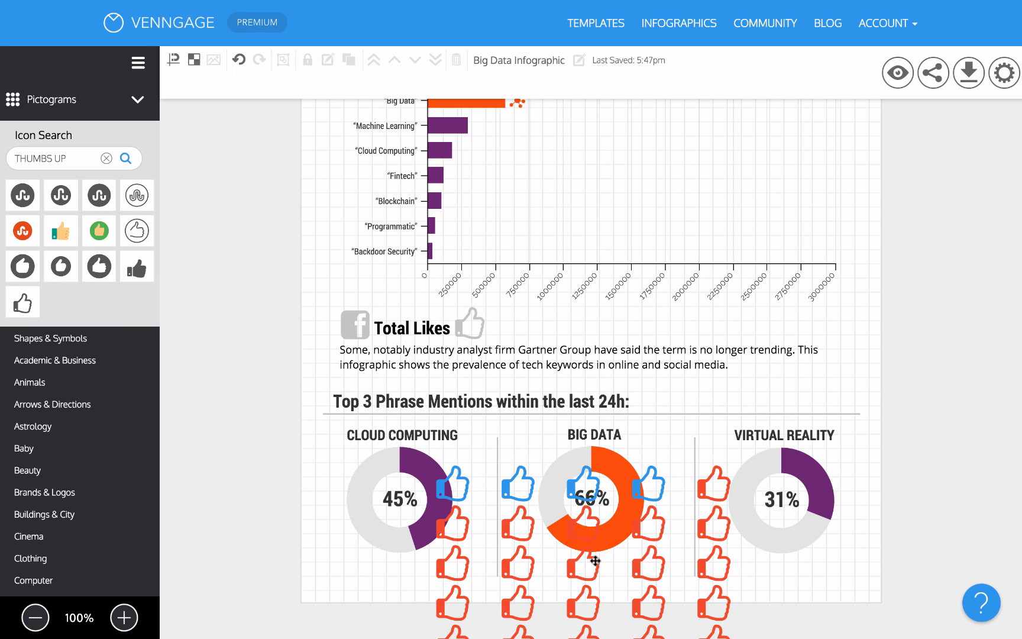
# - Reduce the thumbs-up pictogram to one row of five icons and shrink its frame to fit near the page's lower edge
pyautogui.scroll(-1, 289, 245)
pyautogui.click(193, 84)
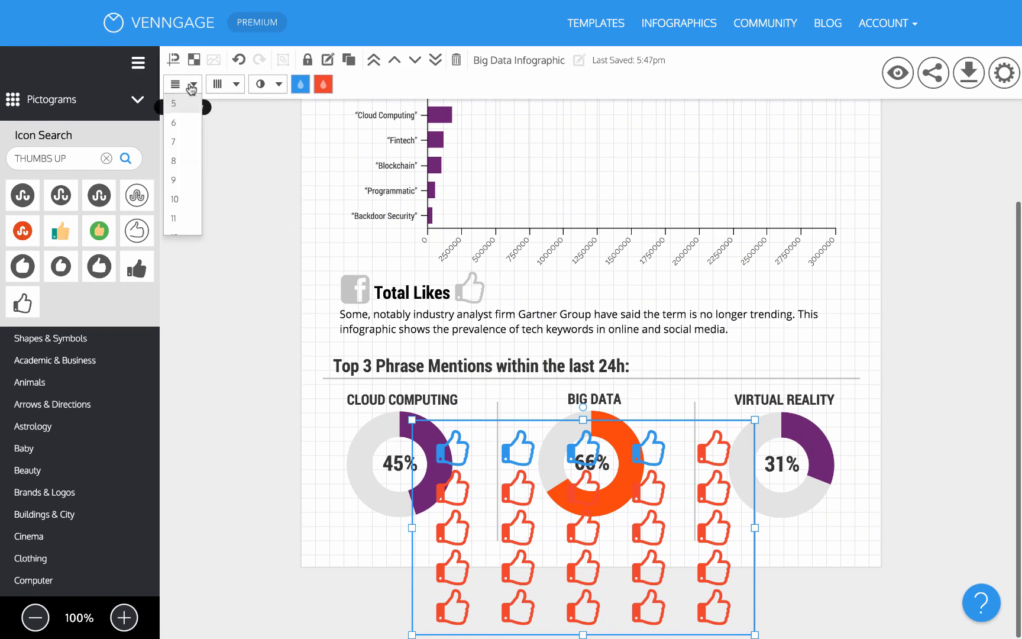
pyautogui.scroll(3, 178, 111)
pyautogui.click(176, 107)
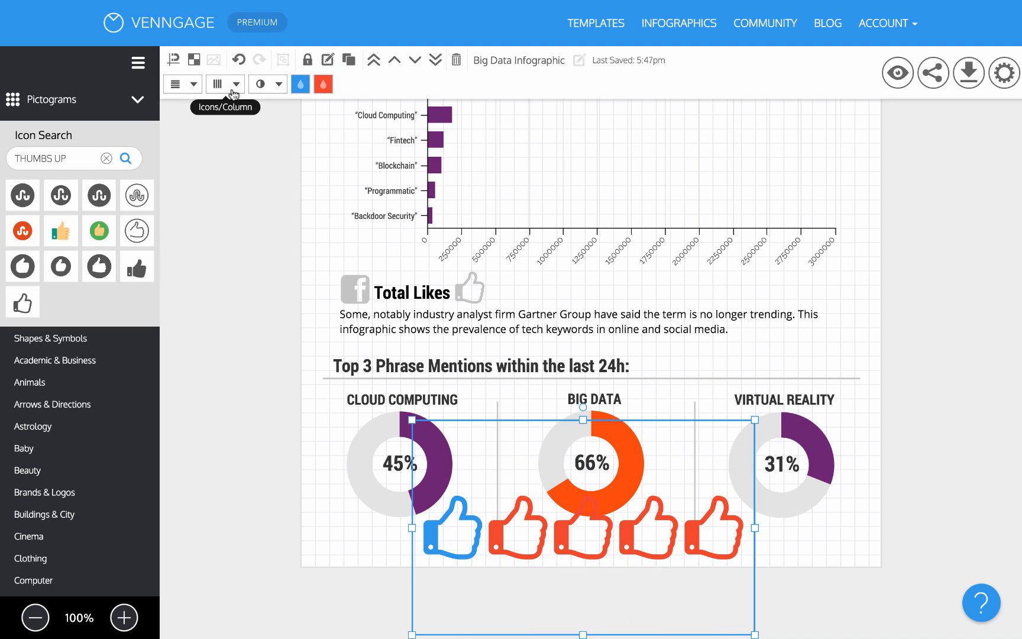
pyautogui.click(231, 91)
pyautogui.click(224, 101)
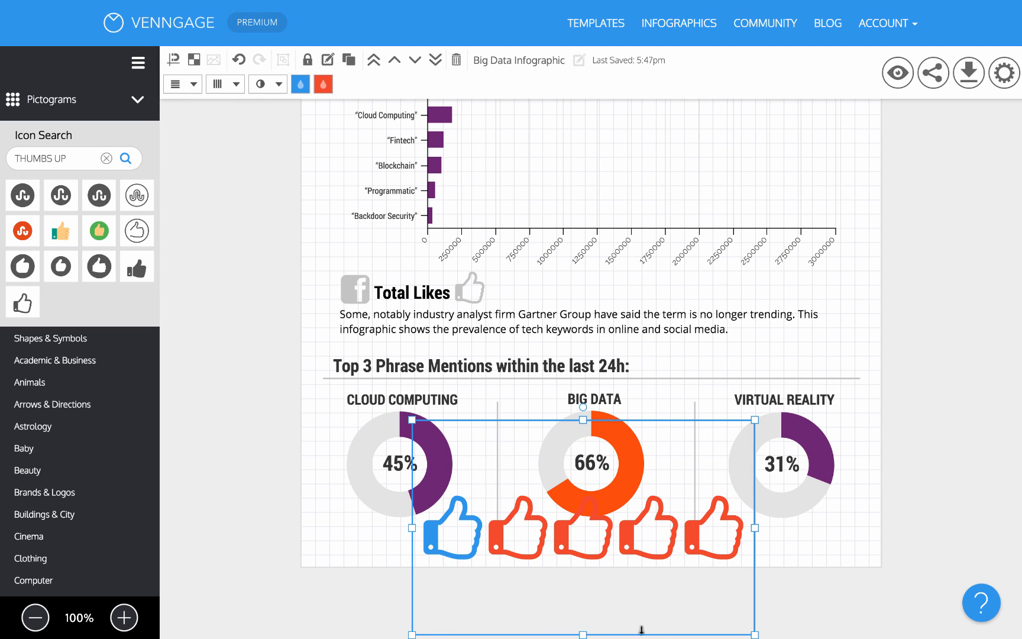
pyautogui.moveTo(755, 635); pyautogui.dragTo(695, 576)
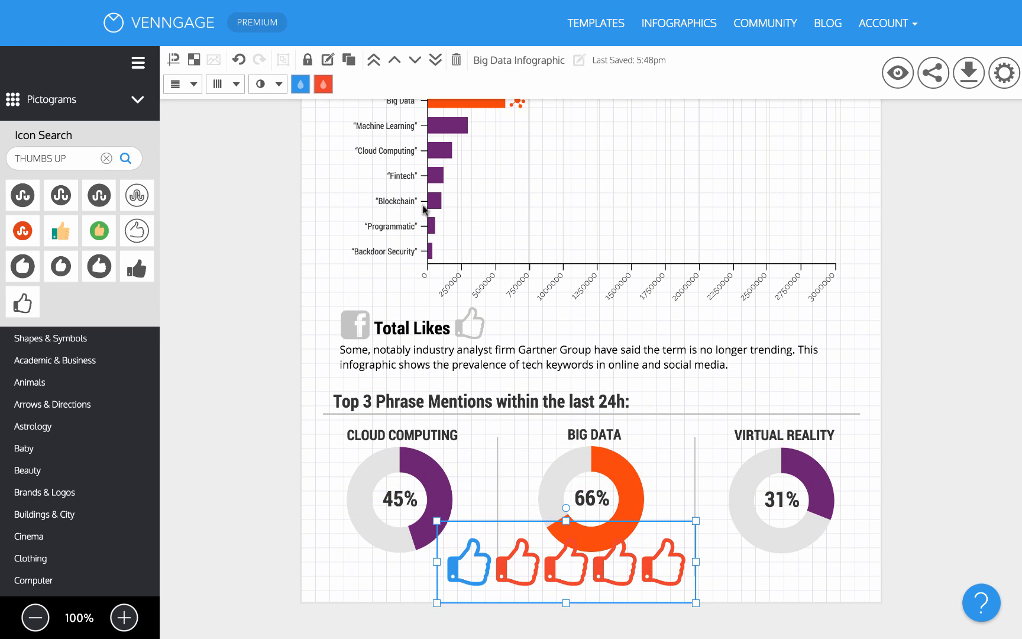
# - Set the thumbs-up pictogram's filled percentage to 70
pyautogui.click(277, 84)
pyautogui.scroll(-13, 274, 181)
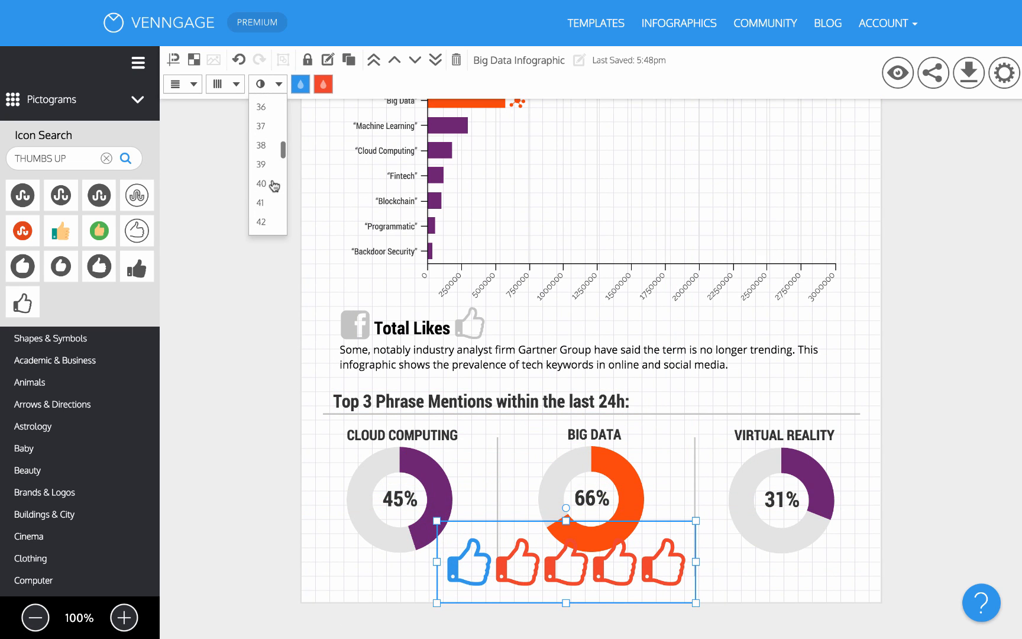
pyautogui.scroll(-7, 274, 180)
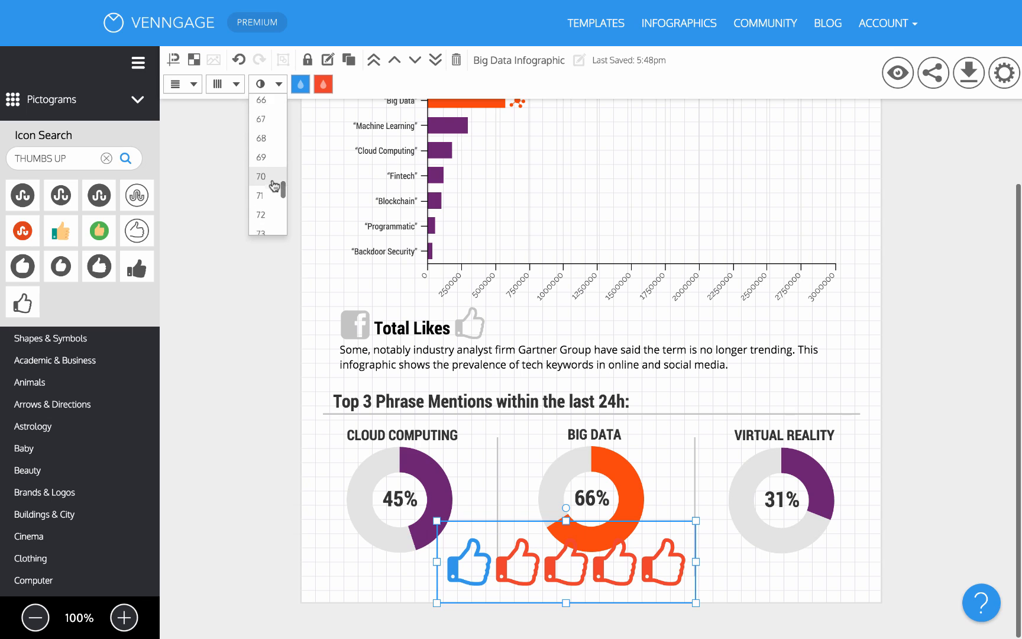
pyautogui.click(269, 176)
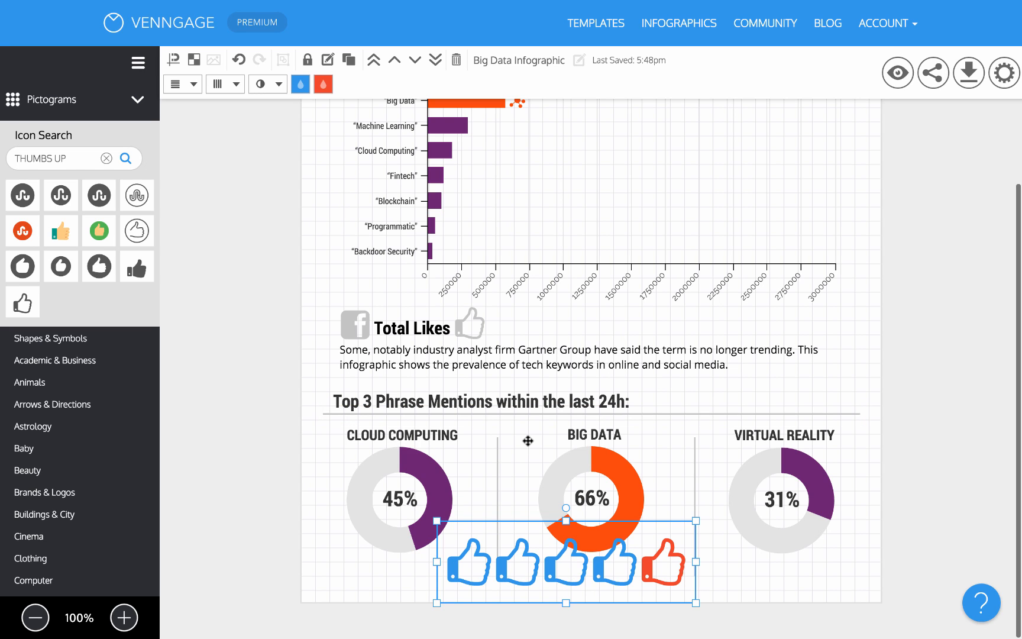
# - Recolour the pictogram's filled thumbs orange and the unfilled thumb light grey (#E4E4E4), and shrink the pictogram
pyautogui.click(301, 84)
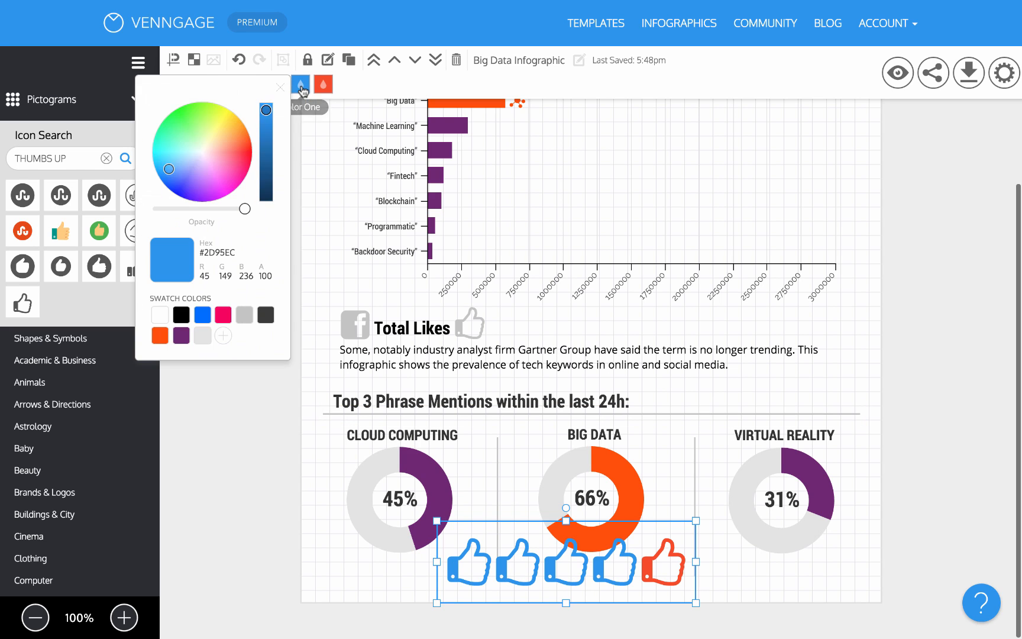
pyautogui.click(159, 337)
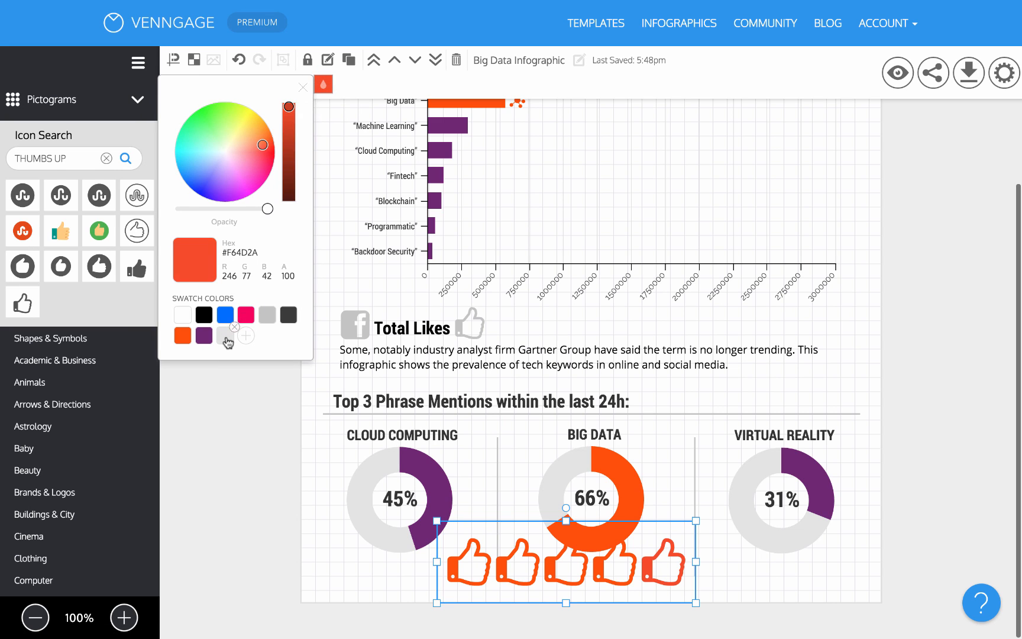
pyautogui.click(226, 337)
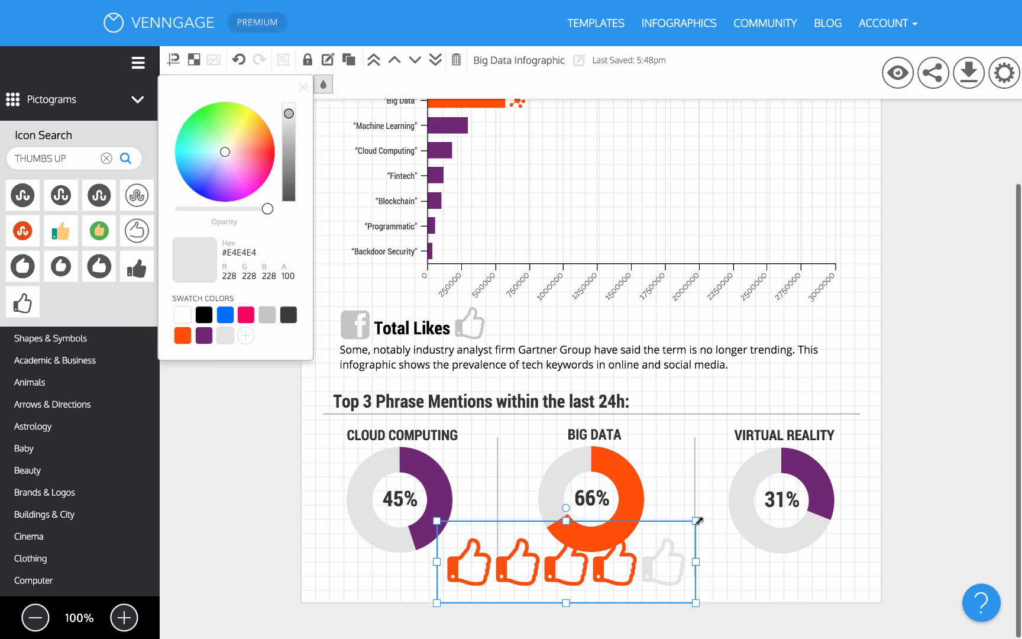
pyautogui.moveTo(698, 520); pyautogui.dragTo(608, 569)
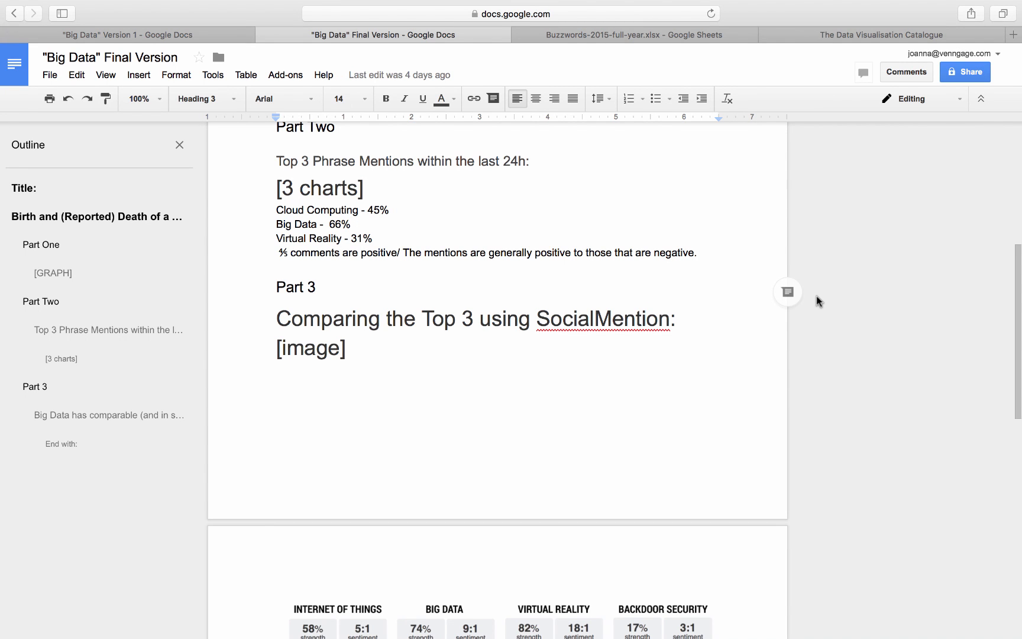
# - Read the Part 3 heading and image placeholder in the "Big Data" Final Version Google Doc
pyautogui.scroll(-6, 816, 295)
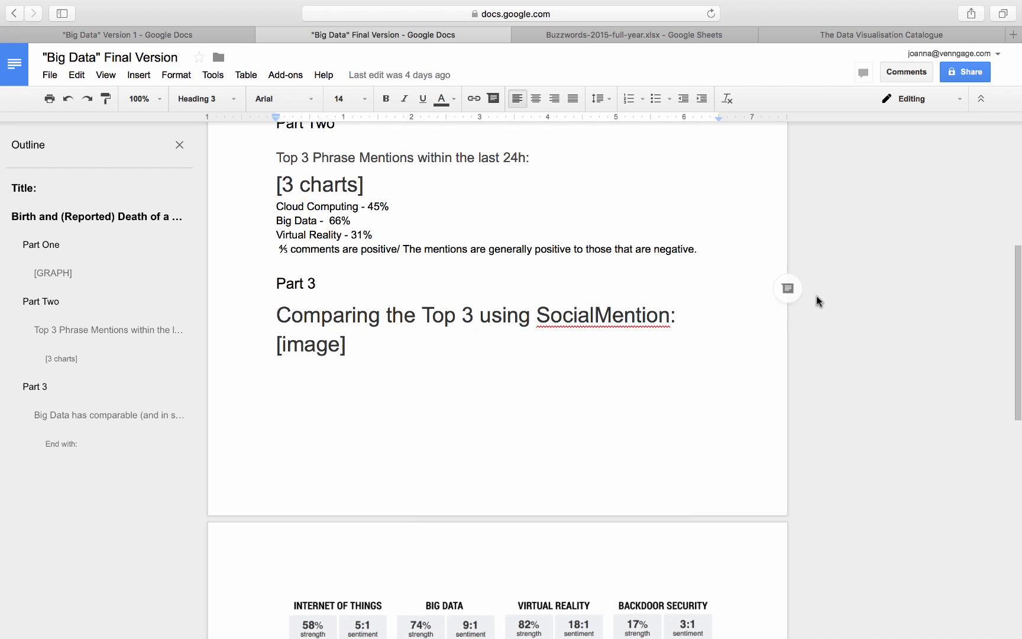
pyautogui.click(559, 333)
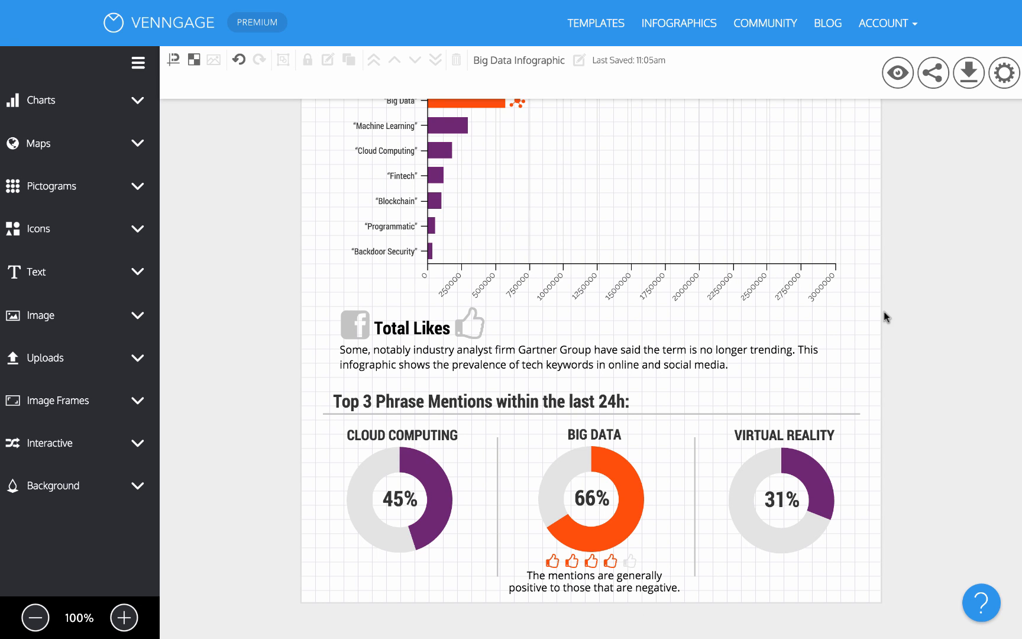
# - Return to Venngage and extend the infographic page by setting its height to 2056
pyautogui.click(1008, 78)
pyautogui.click(945, 216)
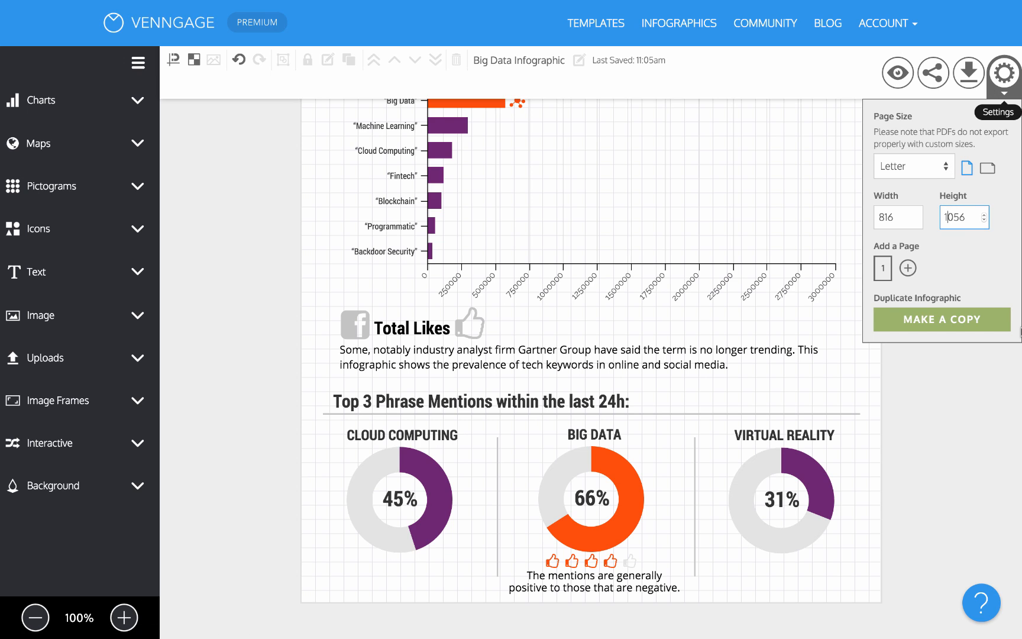
pyautogui.press('BackSpace')
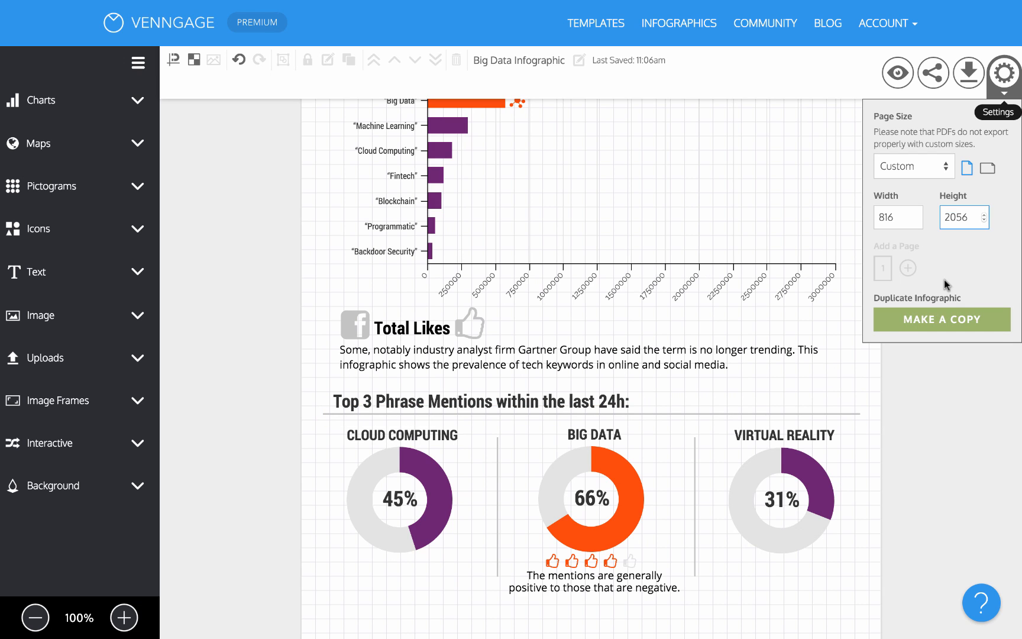
pyautogui.scroll(-2, 787, 347)
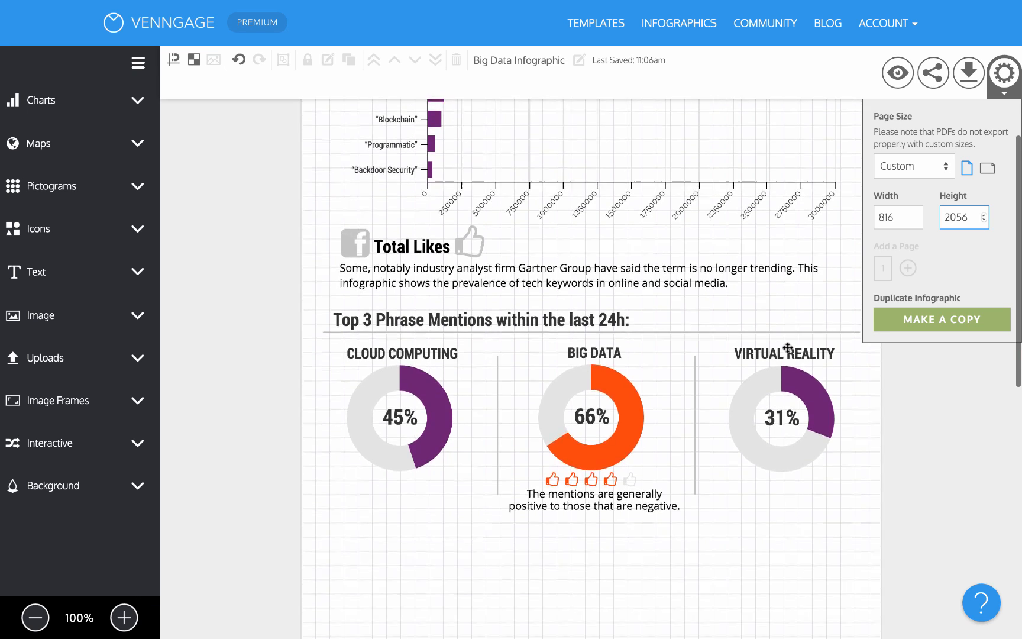
pyautogui.scroll(-2, 787, 348)
pyautogui.click(791, 419)
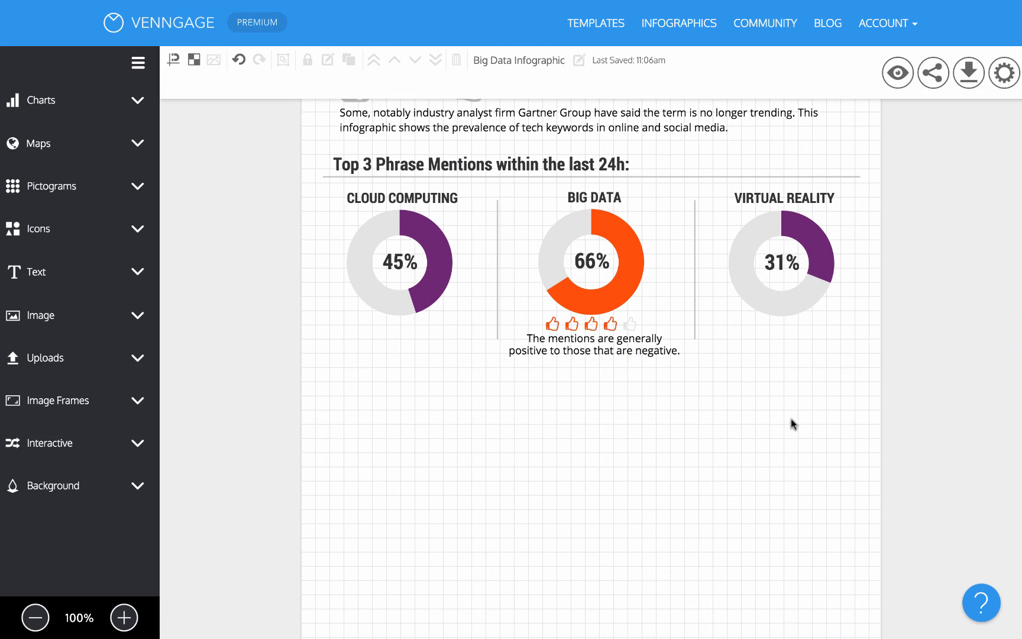
# - Unlock the divider line under the "Top 3 Phrase Mentions" heading, duplicate heading and line together, and place the copy below the donut charts
pyautogui.click(615, 175)
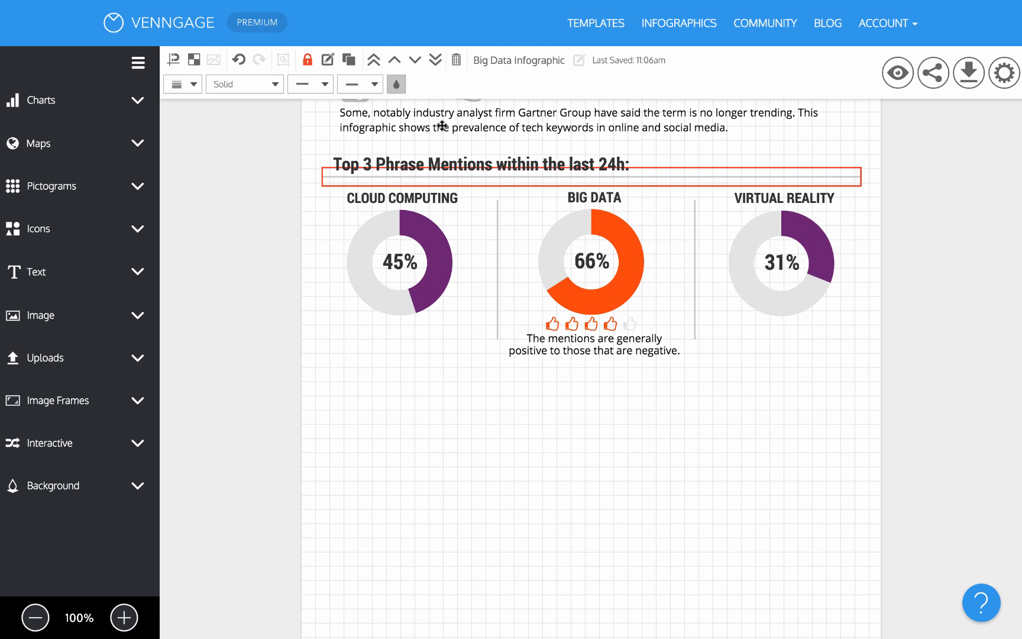
pyautogui.click(307, 62)
pyautogui.click(359, 156)
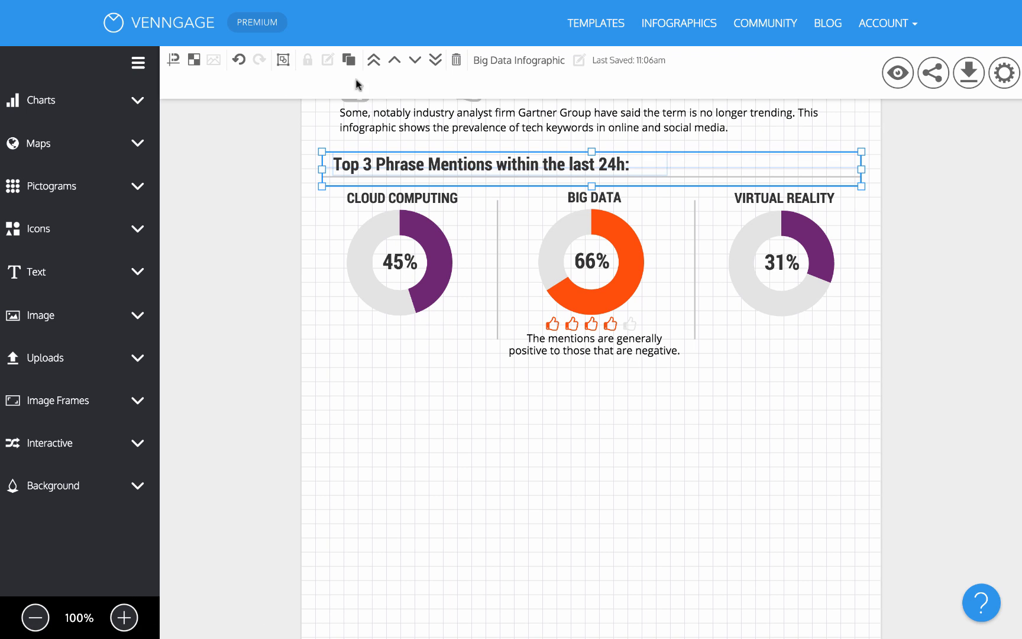
pyautogui.click(348, 61)
pyautogui.moveTo(468, 204); pyautogui.dragTo(434, 398)
# - Change the duplicated heading to "Comparing the Top 3 using SocialMention:" and nudge it with its divider line slightly to the right
pyautogui.doubleClick(455, 398)
pyautogui.write('Comparing the Top 3 using SocialMention:')
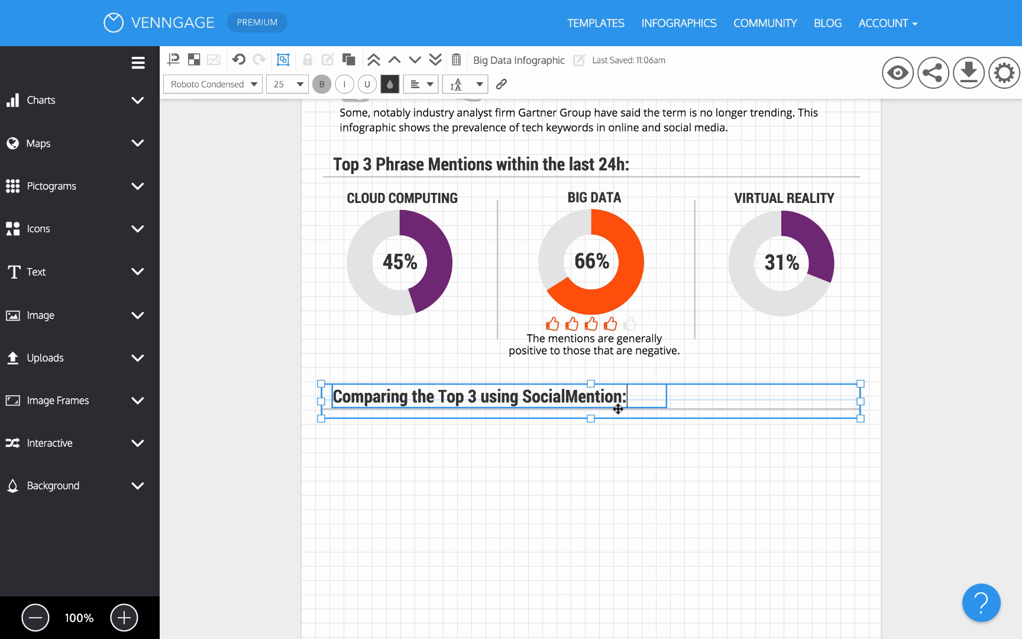
pyautogui.click(609, 451)
pyautogui.moveTo(486, 397)
pyautogui.mouseDown()
pyautogui.moveTo(468, 410)
pyautogui.moveTo(489, 397)
pyautogui.mouseUp()
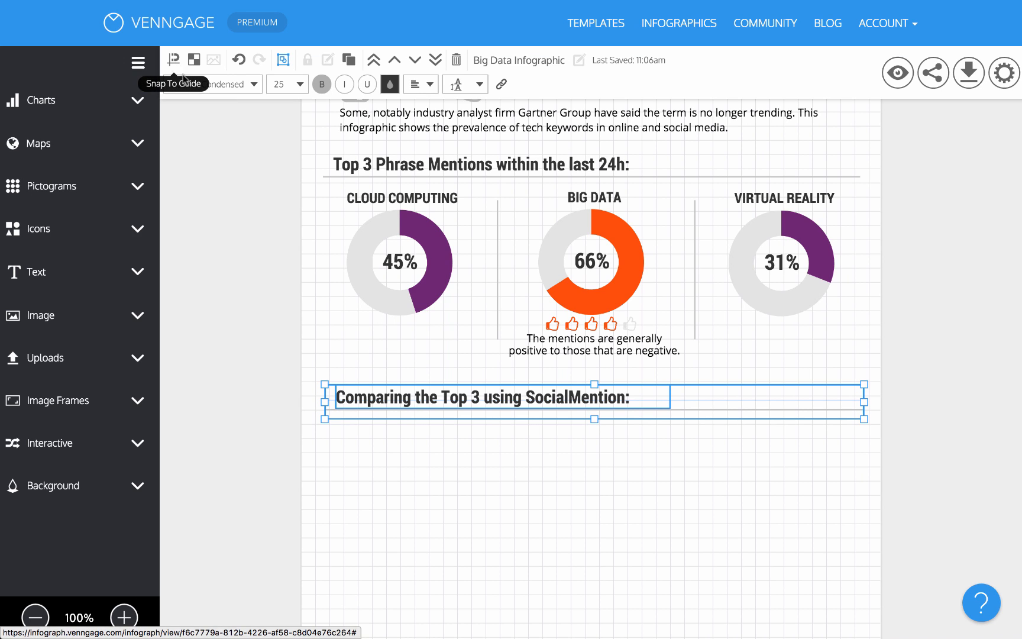
pyautogui.moveTo(387, 395); pyautogui.dragTo(387, 395)
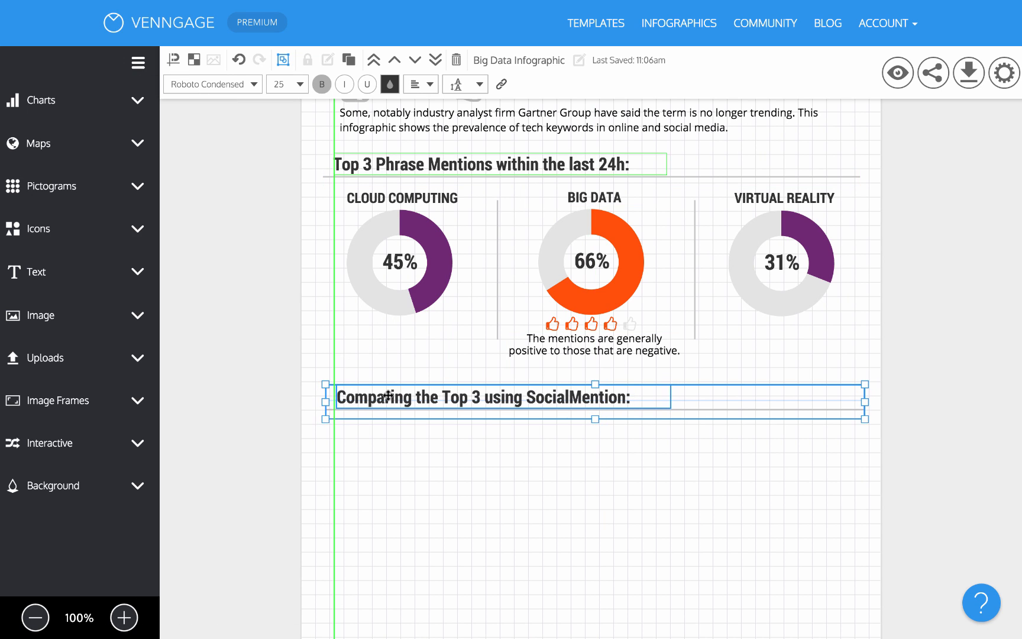
pyautogui.click(424, 513)
# - Upload Image1.png from the Venngage Tutorial folder to the image uploads
pyautogui.scroll(-1, 397, 478)
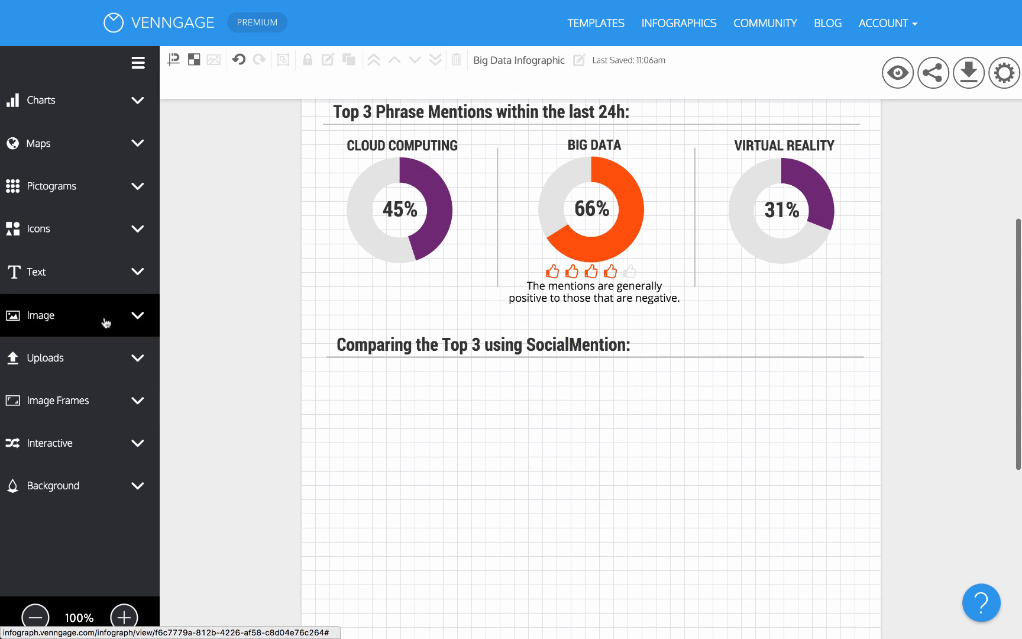
pyautogui.click(88, 357)
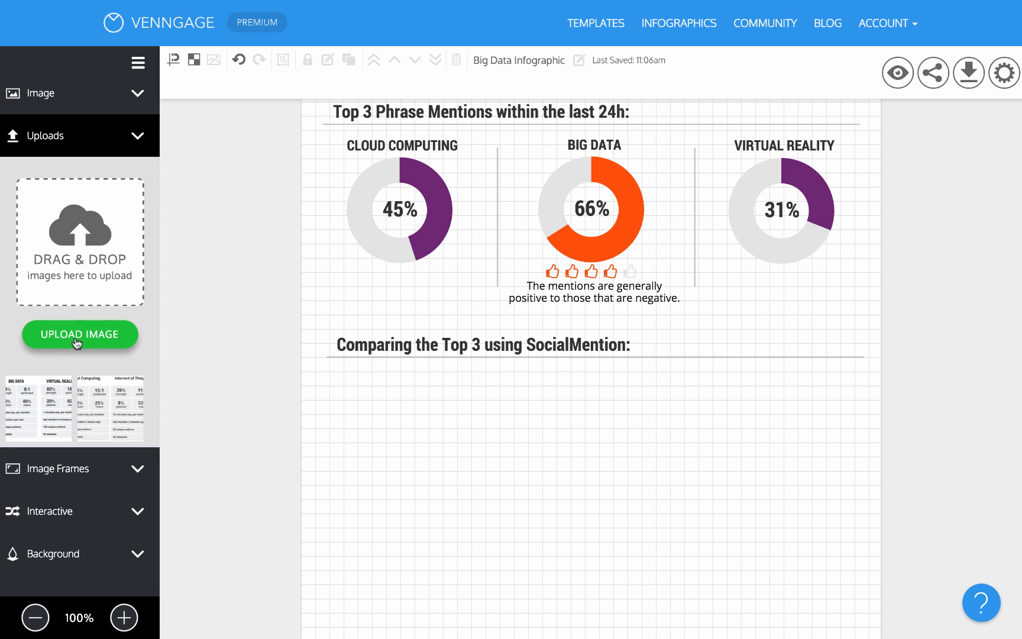
pyautogui.click(76, 340)
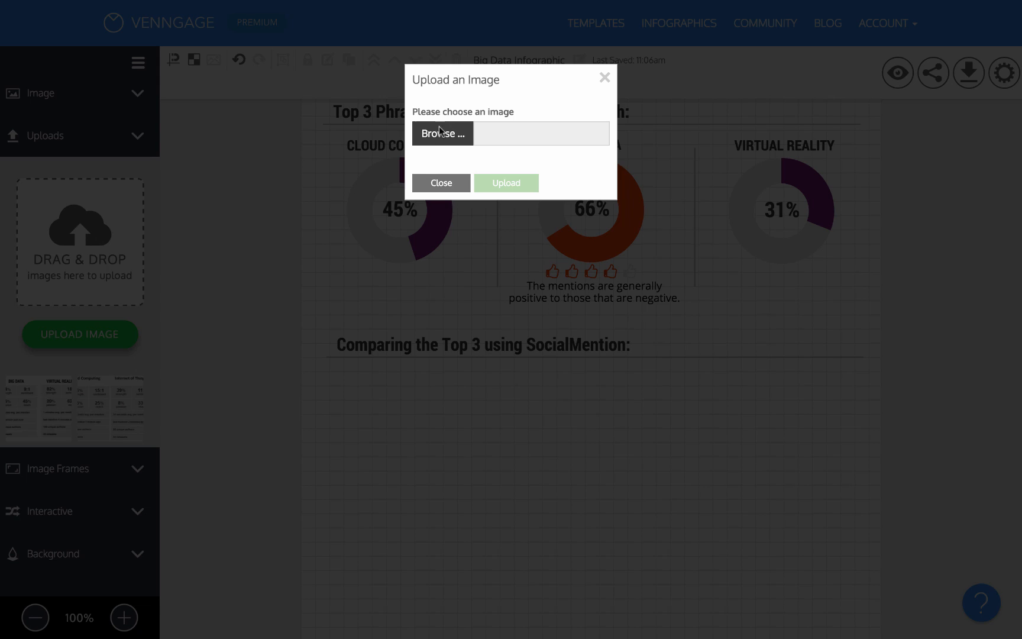
pyautogui.click(436, 139)
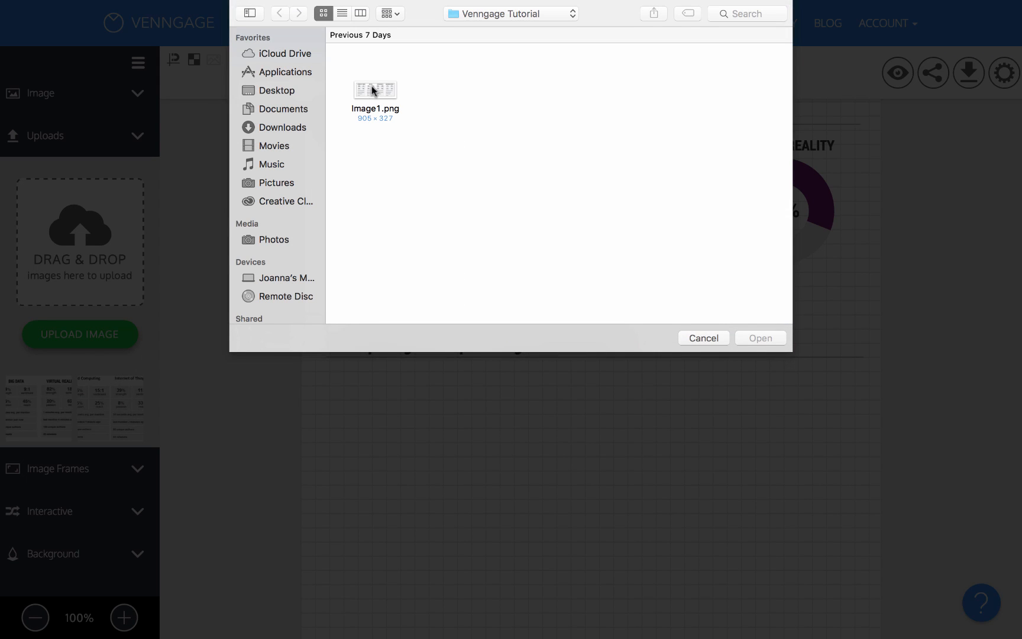
pyautogui.click(370, 88)
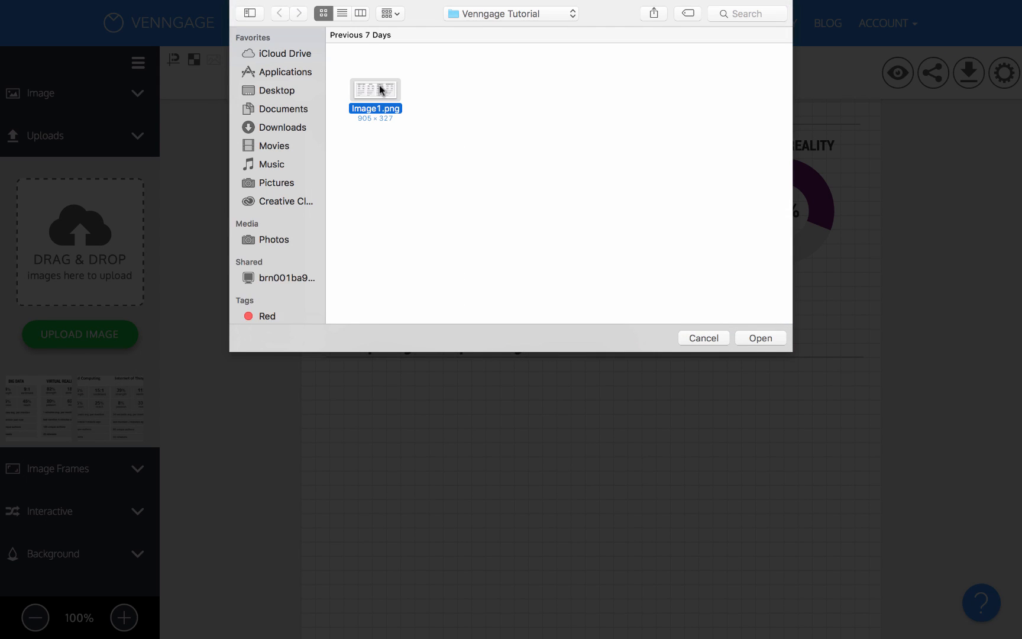
pyautogui.doubleClick(379, 89)
pyautogui.click(516, 188)
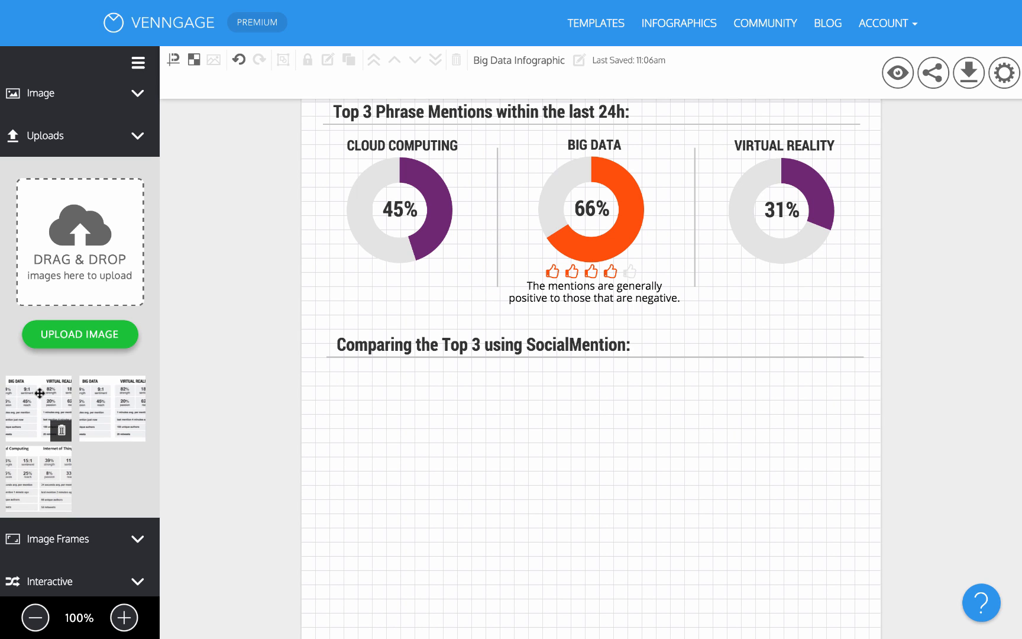
# - Place the uploaded comparison image on the page below the donut charts, aligning its left edge with the upper section's divider line
pyautogui.moveTo(40, 393); pyautogui.dragTo(430, 426)
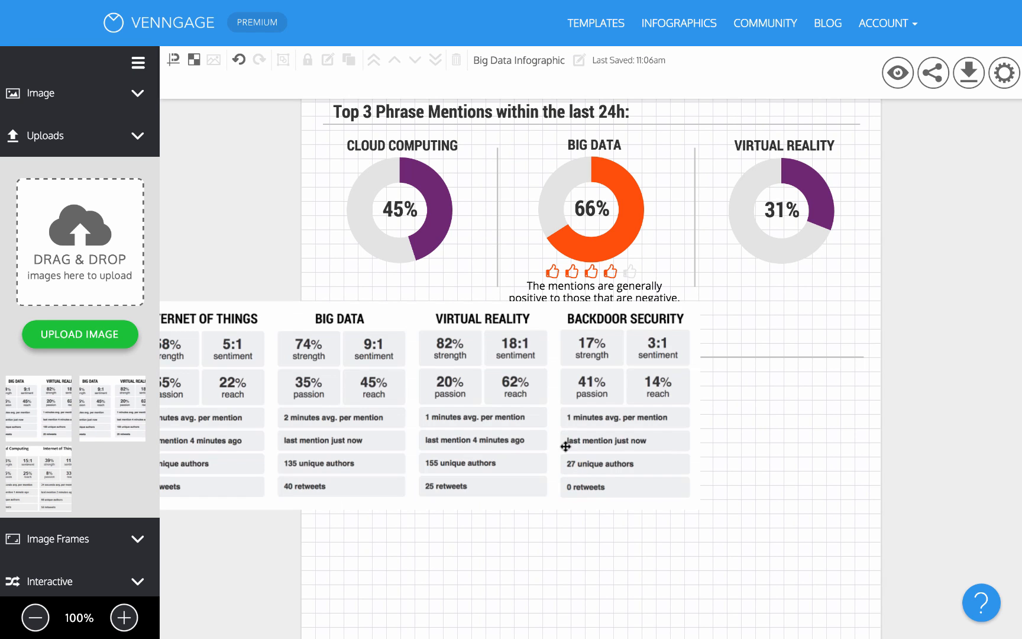
pyautogui.click(513, 407)
pyautogui.moveTo(380, 371); pyautogui.dragTo(548, 409)
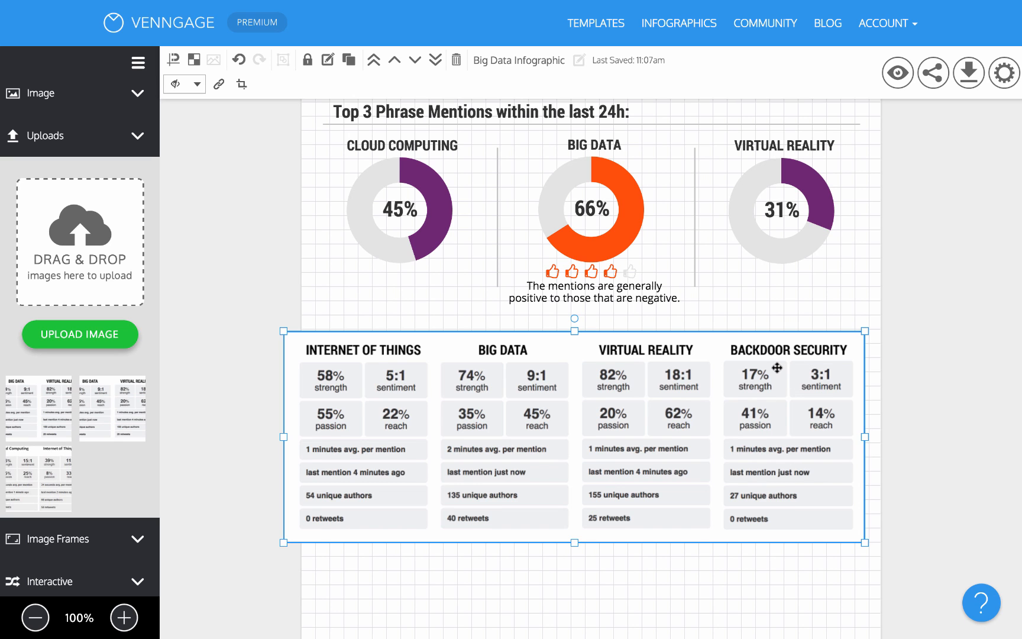
pyautogui.moveTo(729, 375); pyautogui.dragTo(764, 335)
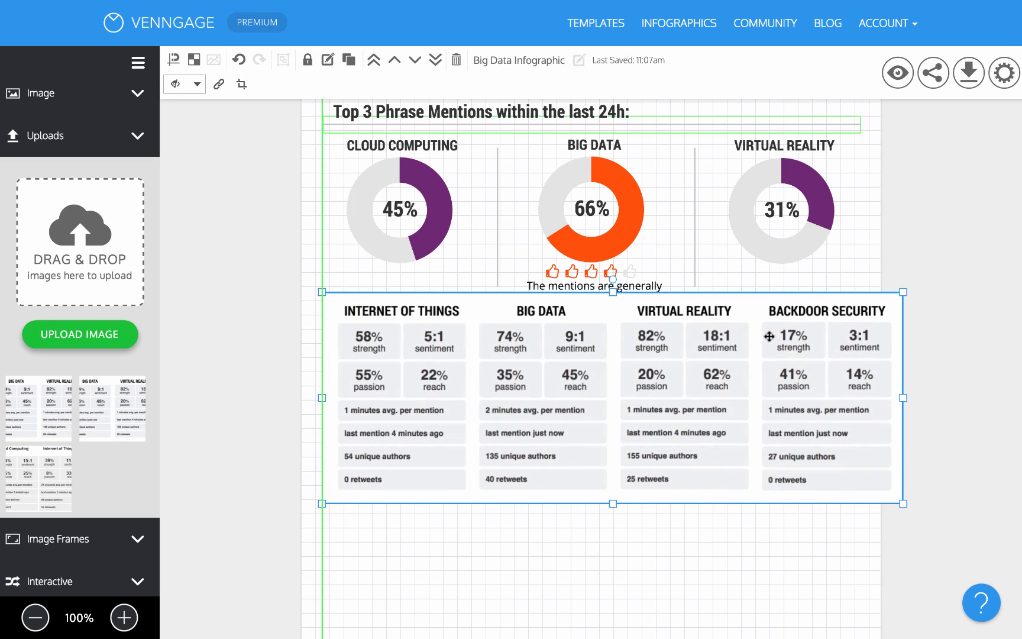
# - Crop the comparison image to the Internet of Things, Big Data and Virtual Reality columns at full height, removing the Backdoor Security column
pyautogui.click(242, 85)
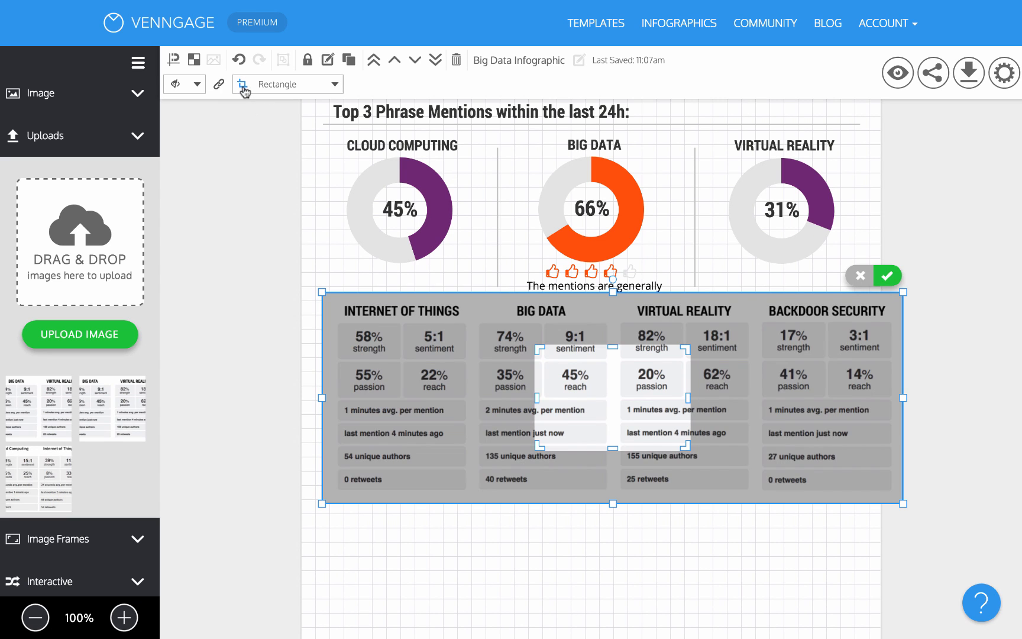
pyautogui.moveTo(536, 400); pyautogui.dragTo(324, 406)
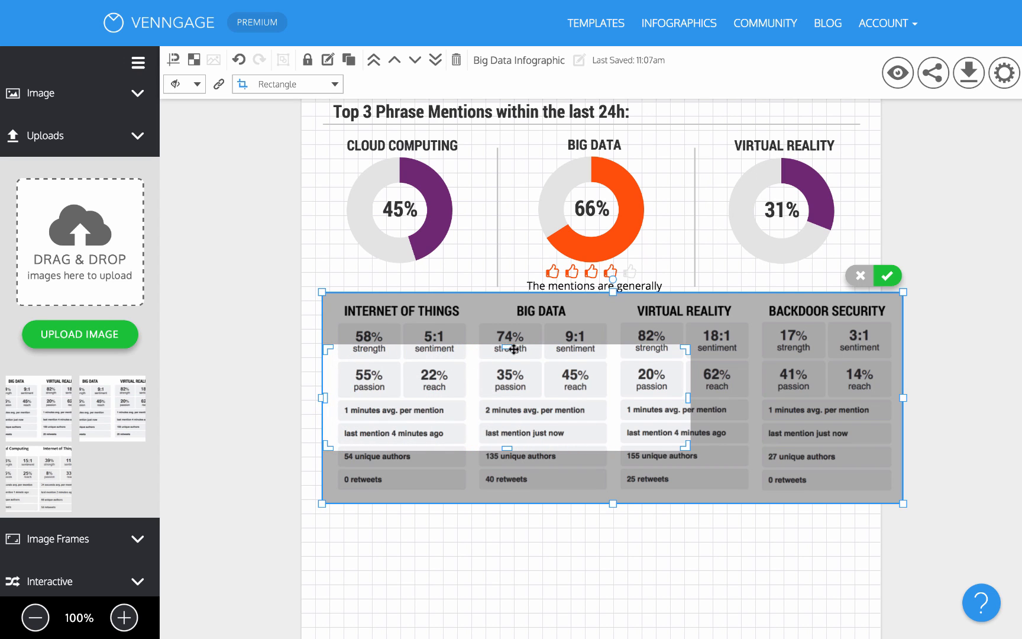
pyautogui.moveTo(509, 345); pyautogui.dragTo(510, 290)
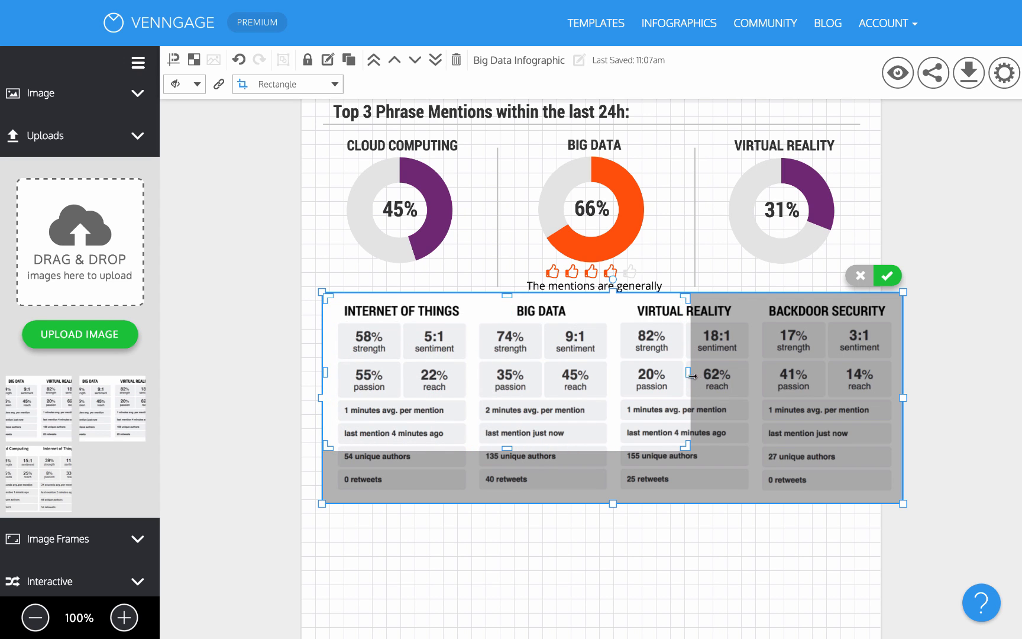
pyautogui.moveTo(688, 371); pyautogui.dragTo(754, 365)
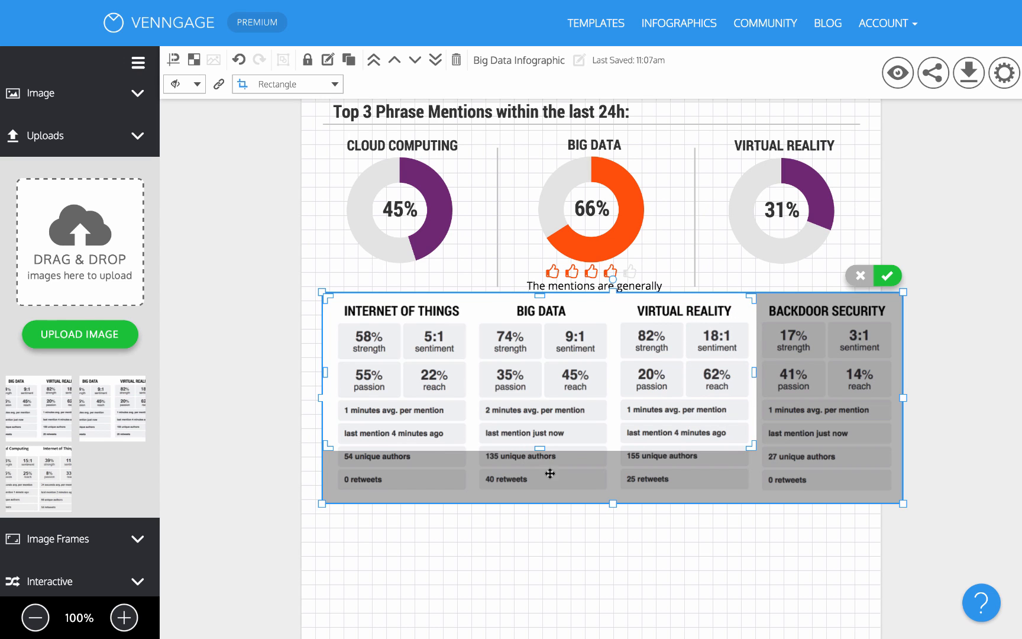
pyautogui.moveTo(541, 449); pyautogui.dragTo(541, 507)
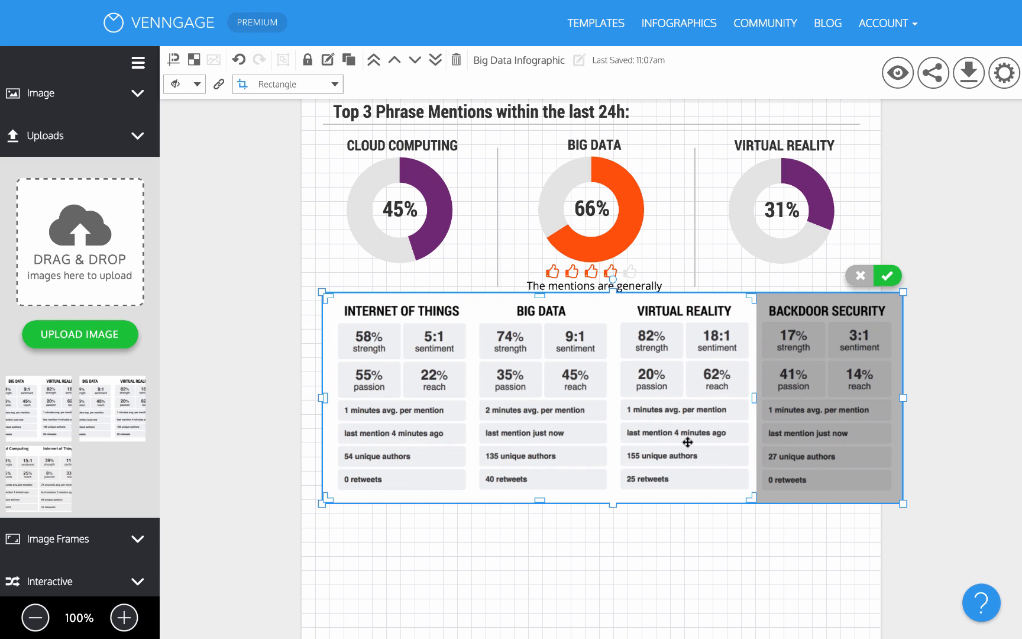
pyautogui.click(888, 275)
# - Move the cropped comparison image under the SocialMention heading and enlarge it to roughly the width of the divider line
pyautogui.click(595, 391)
pyautogui.moveTo(646, 361); pyautogui.dragTo(664, 461)
pyautogui.scroll(-2, 729, 433)
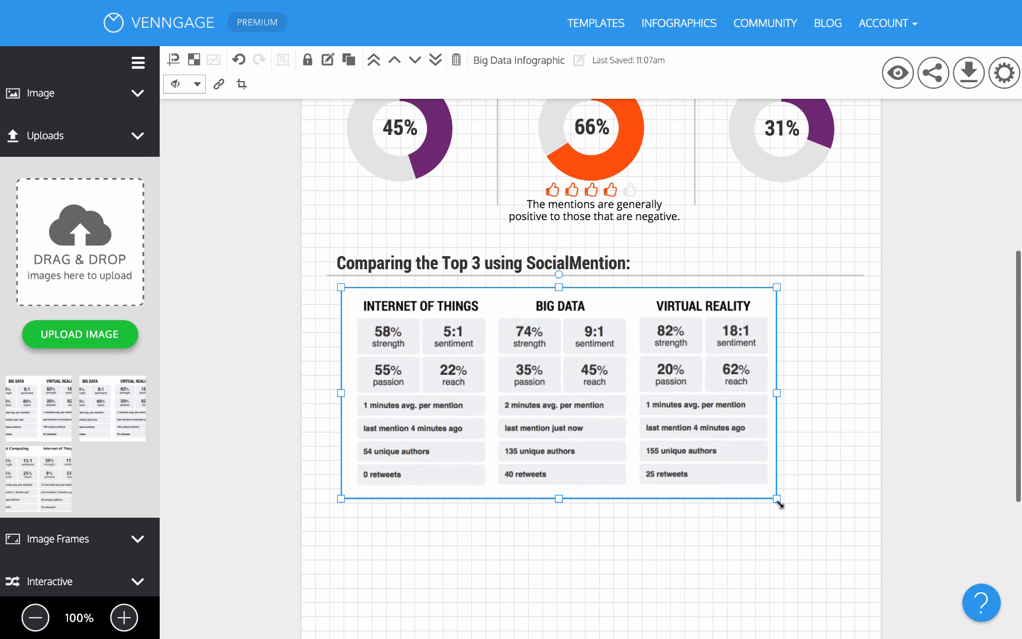
pyautogui.moveTo(777, 500); pyautogui.dragTo(814, 543)
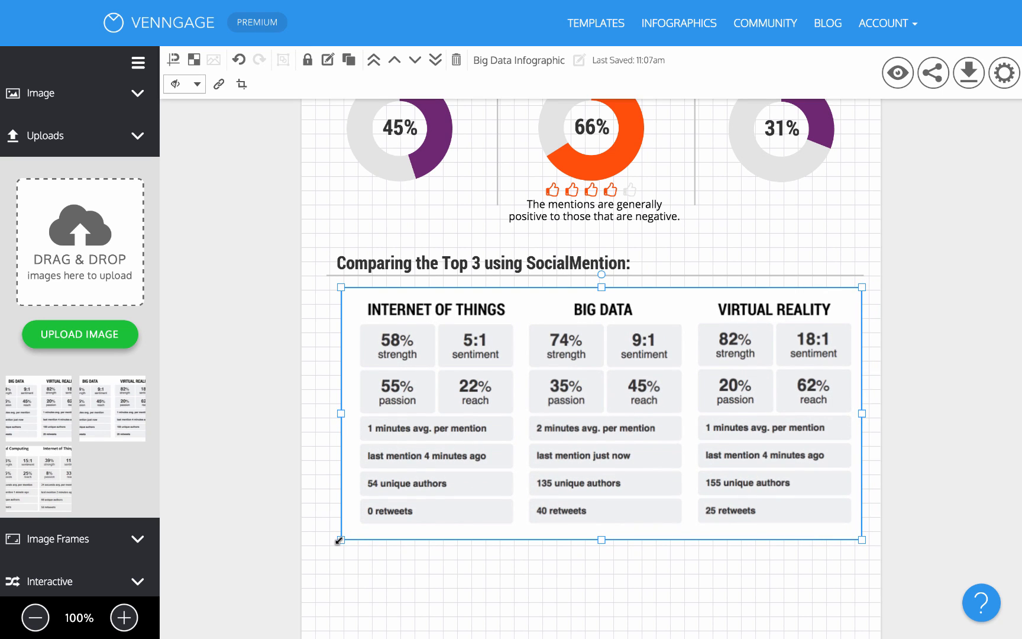
pyautogui.moveTo(340, 539); pyautogui.dragTo(327, 548)
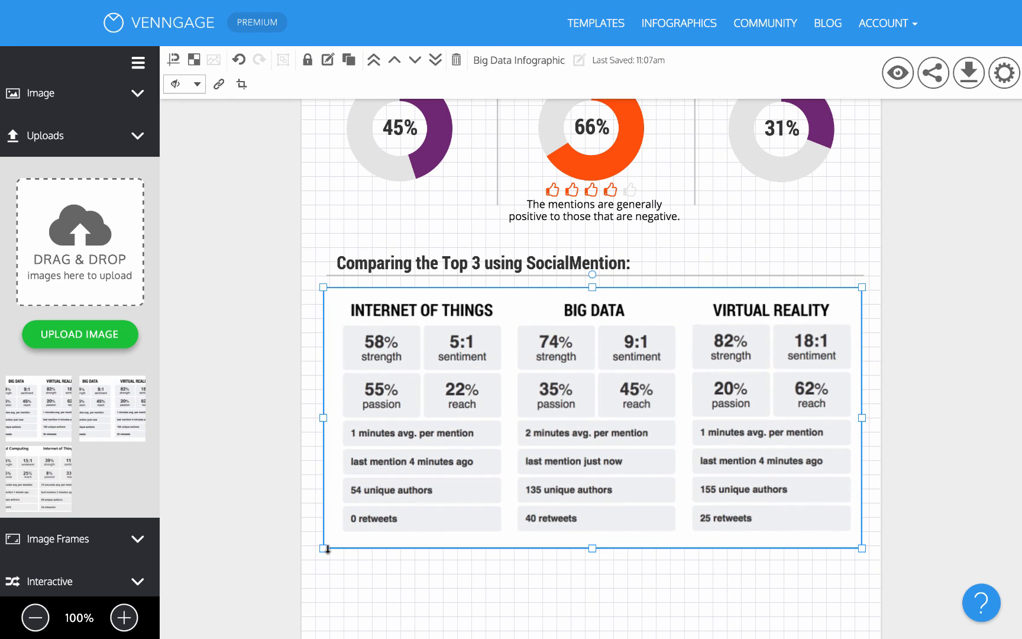
pyautogui.click(879, 335)
pyautogui.scroll(-2, 878, 335)
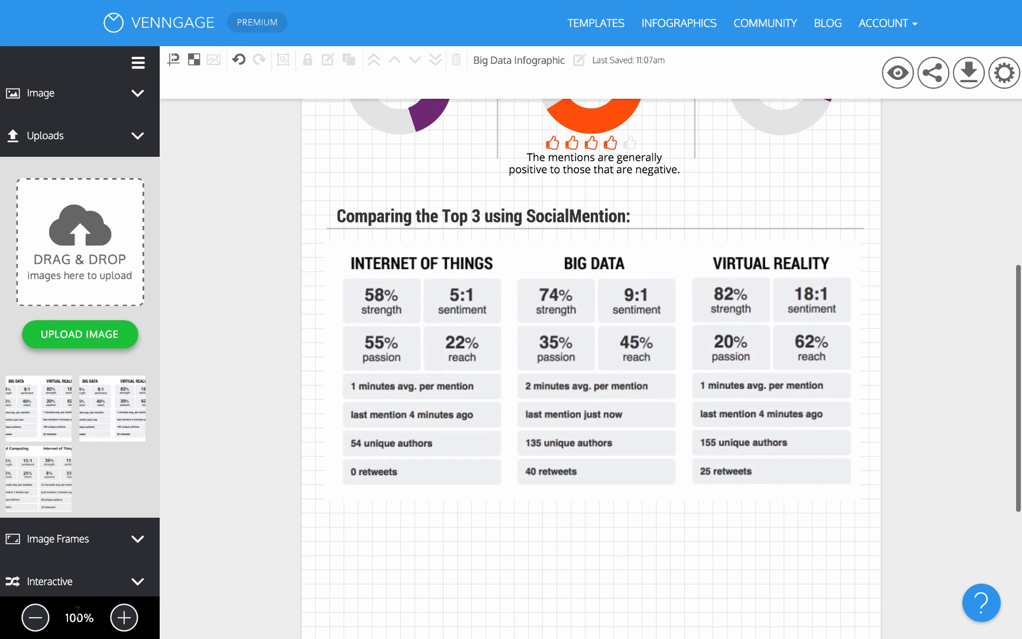
# - Examine the SocialMention comparison section at a closer zoom and at page level, including its closing sentence
pyautogui.click(141, 617)
pyautogui.scroll(-3, 343, 540)
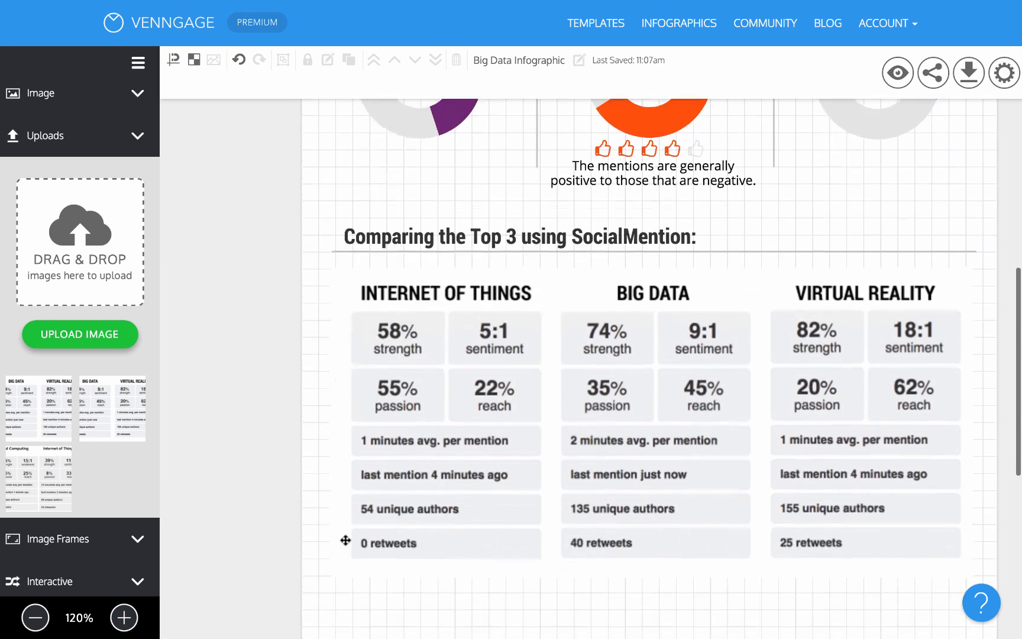
pyautogui.click(474, 445)
pyautogui.hscroll(3, 436, 467)
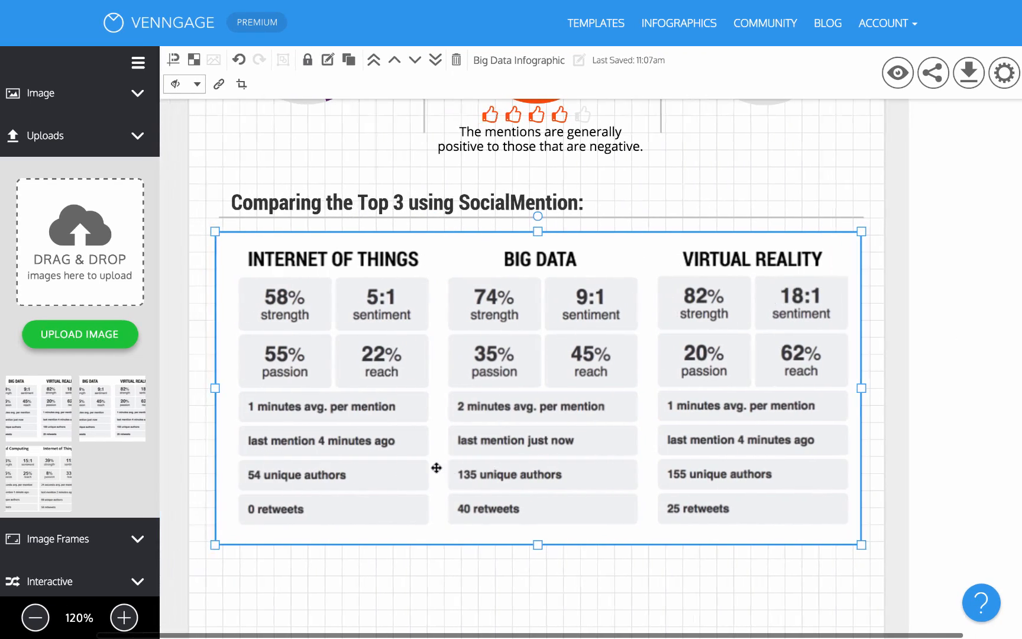
pyautogui.click(36, 617)
pyautogui.click(36, 616)
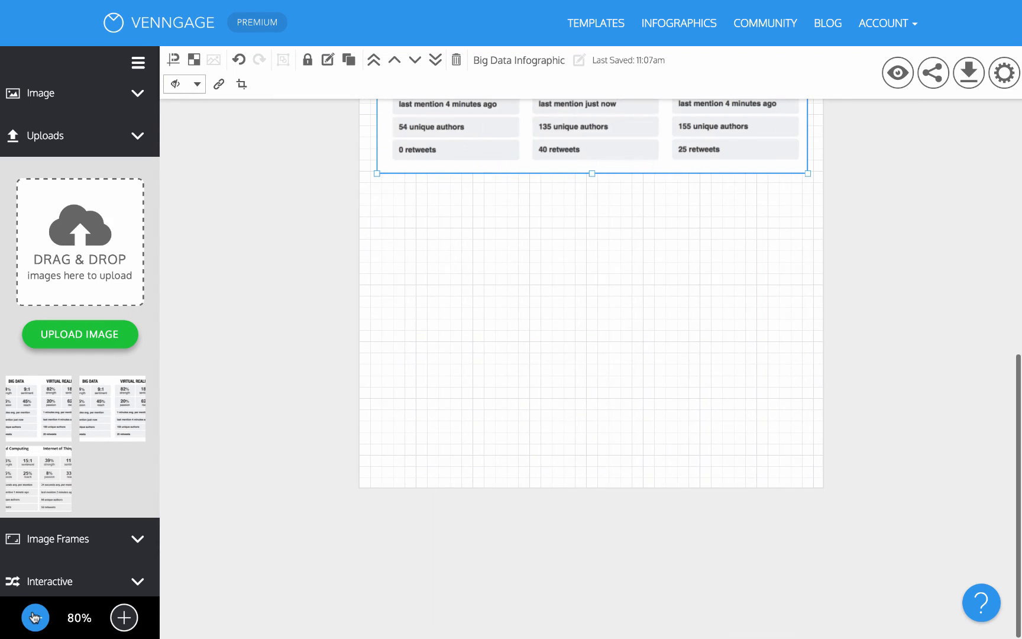
pyautogui.scroll(4, 380, 403)
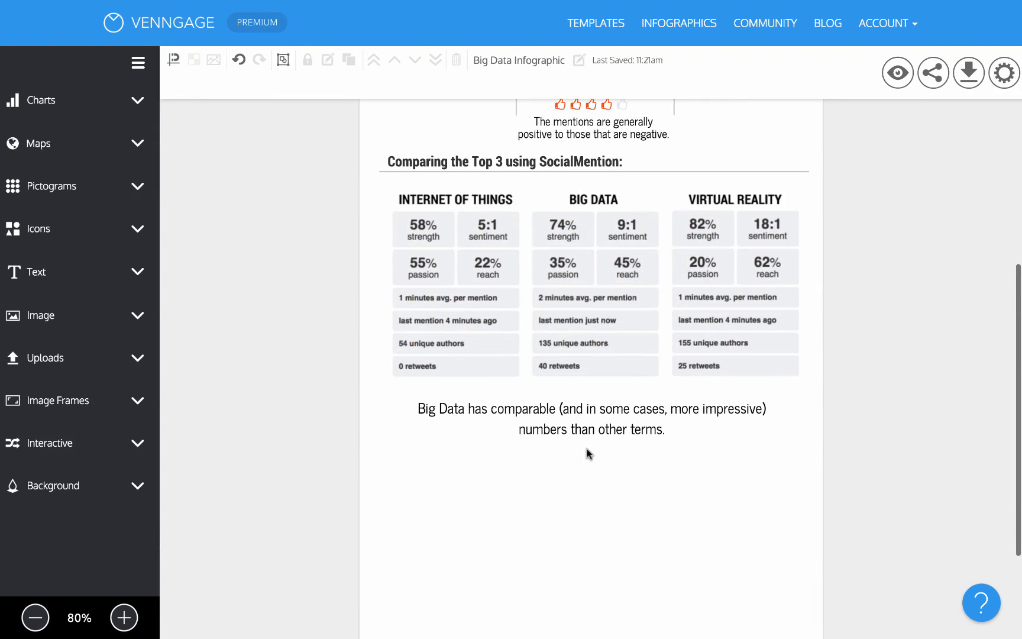
pyautogui.scroll(-1, 587, 454)
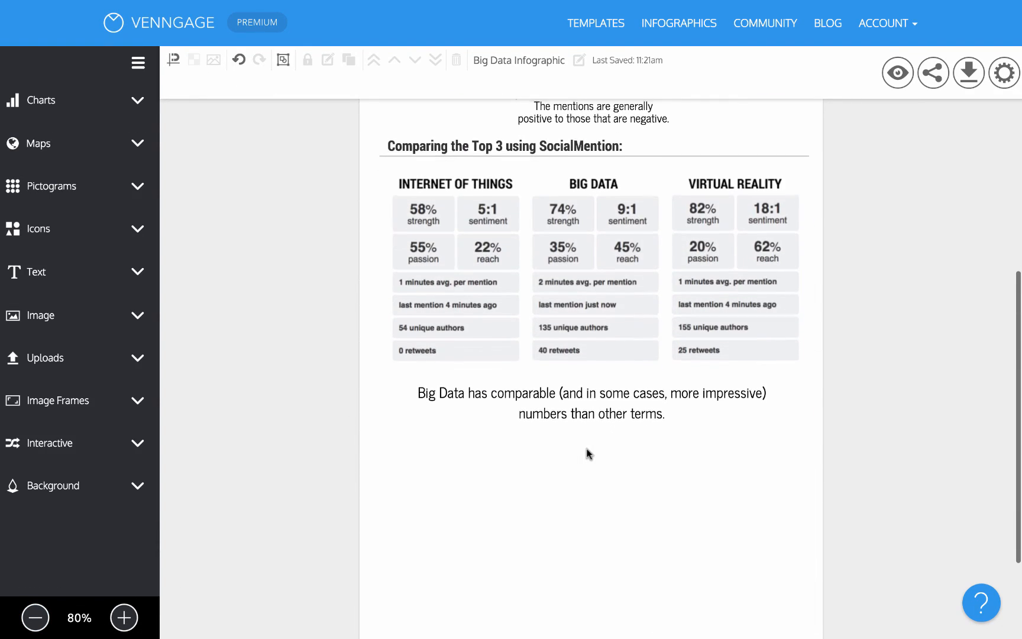
pyautogui.scroll(2, 586, 454)
pyautogui.scroll(1, 587, 453)
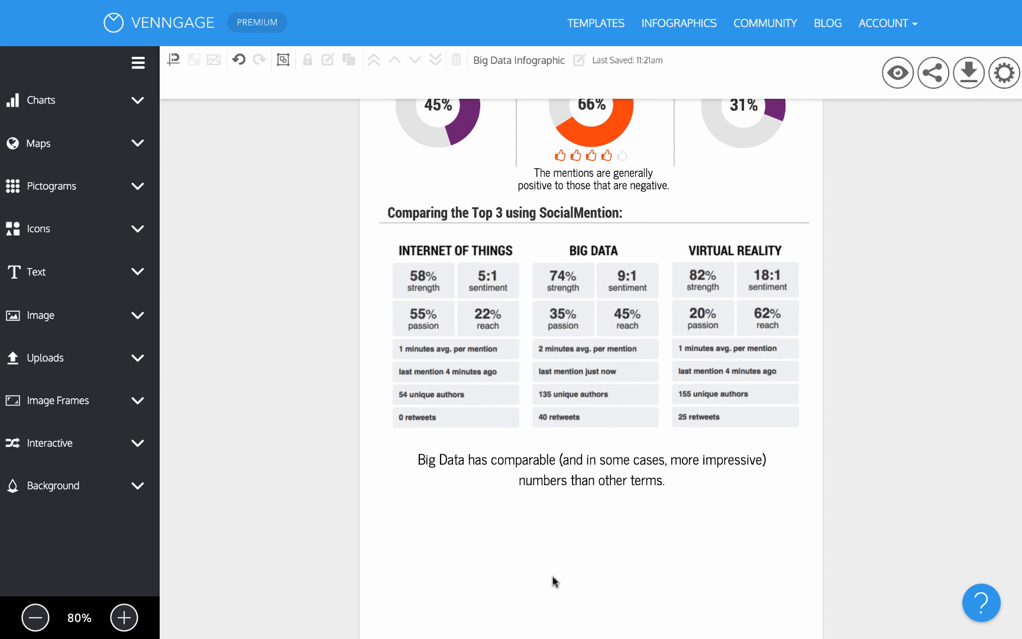
# - Narrow the "Big Data" title's text box so that it ends within the page's edge
pyautogui.scroll(3, 591, 415)
pyautogui.scroll(5, 590, 414)
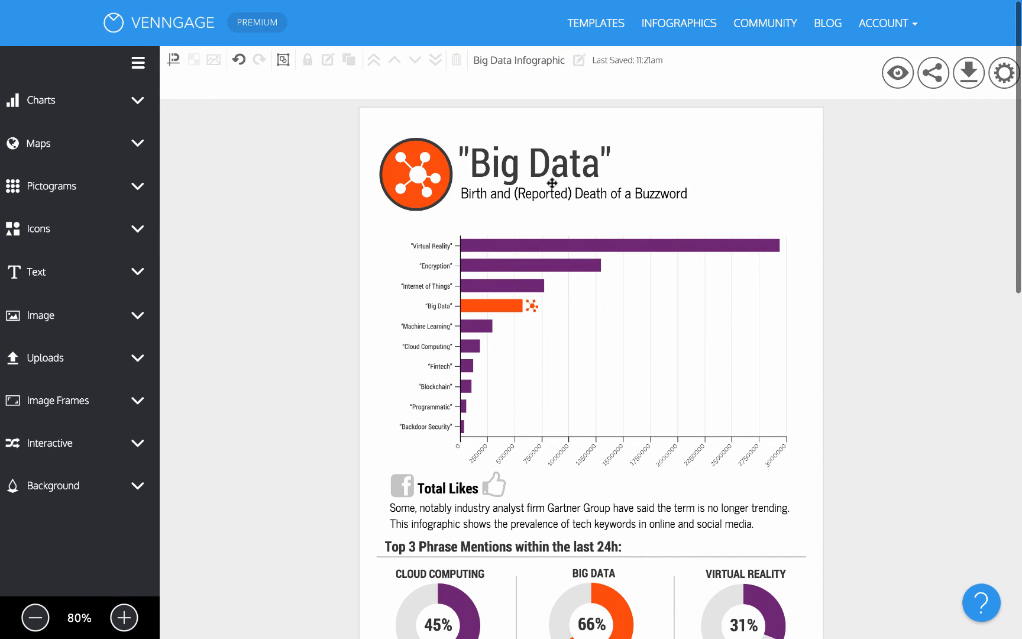
pyautogui.click(561, 169)
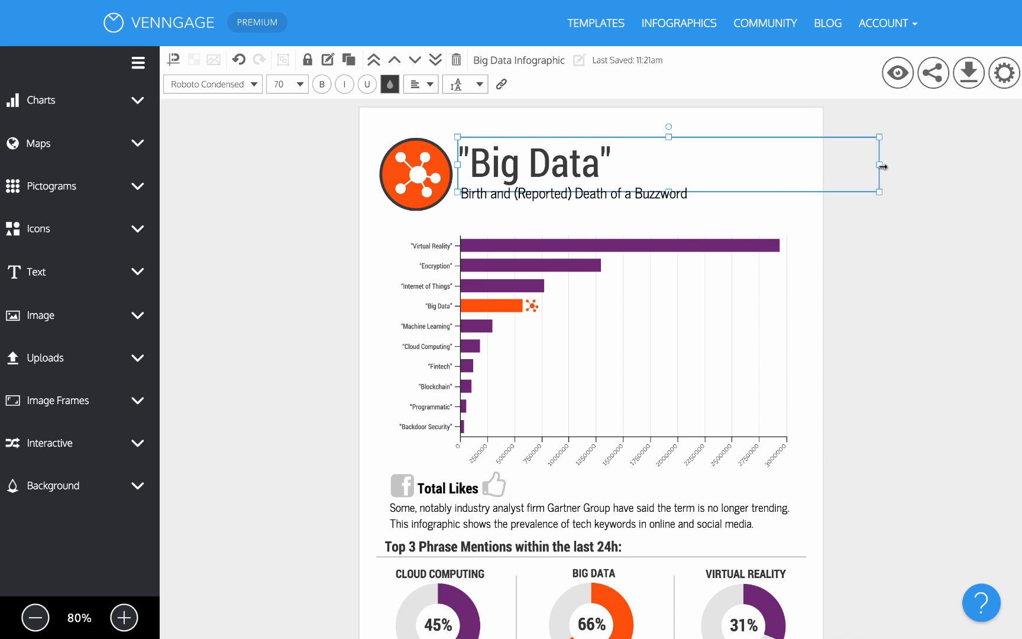
pyautogui.moveTo(882, 167); pyautogui.dragTo(791, 178)
pyautogui.click(807, 212)
# - Duplicate the Total Likes text, place the copy below the comparison's closing sentence, and reword it as "Is “Big Data” dead? We don't think so!!"
pyautogui.scroll(-10, 807, 210)
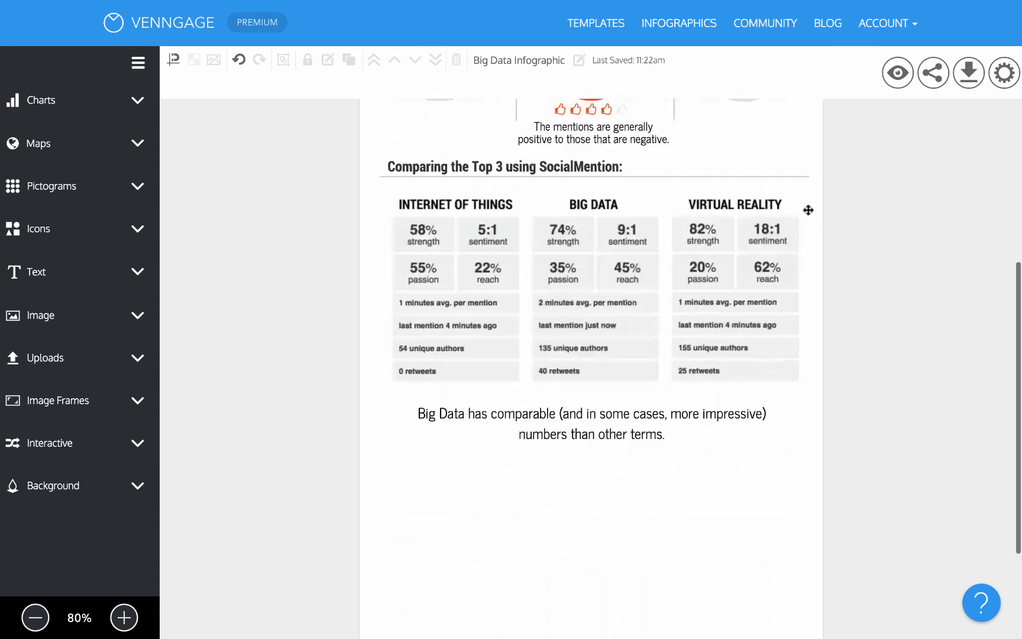
pyautogui.scroll(-2, 807, 210)
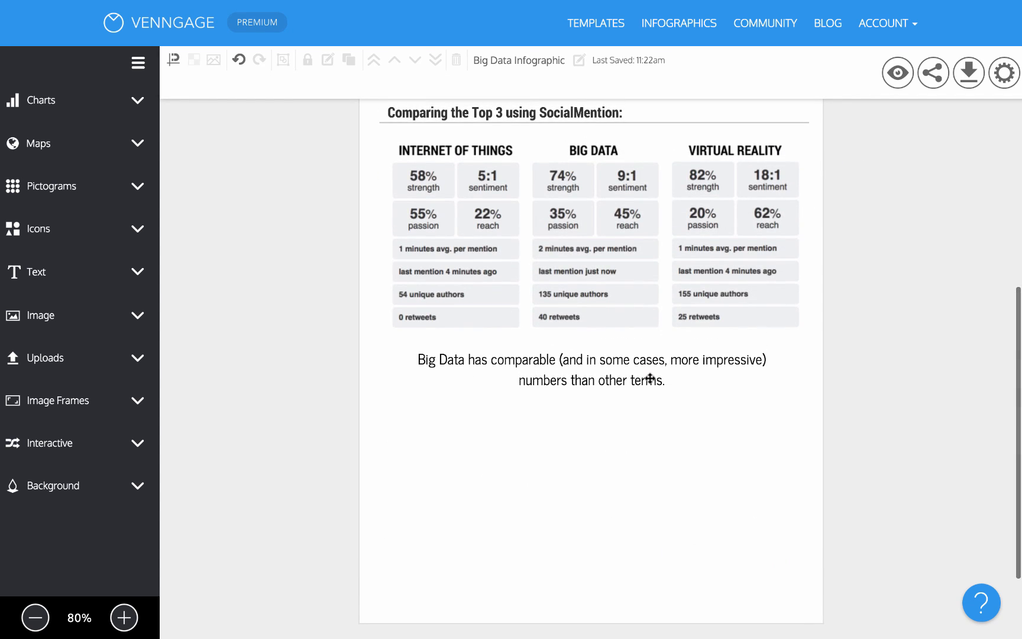
pyautogui.scroll(-1, 649, 379)
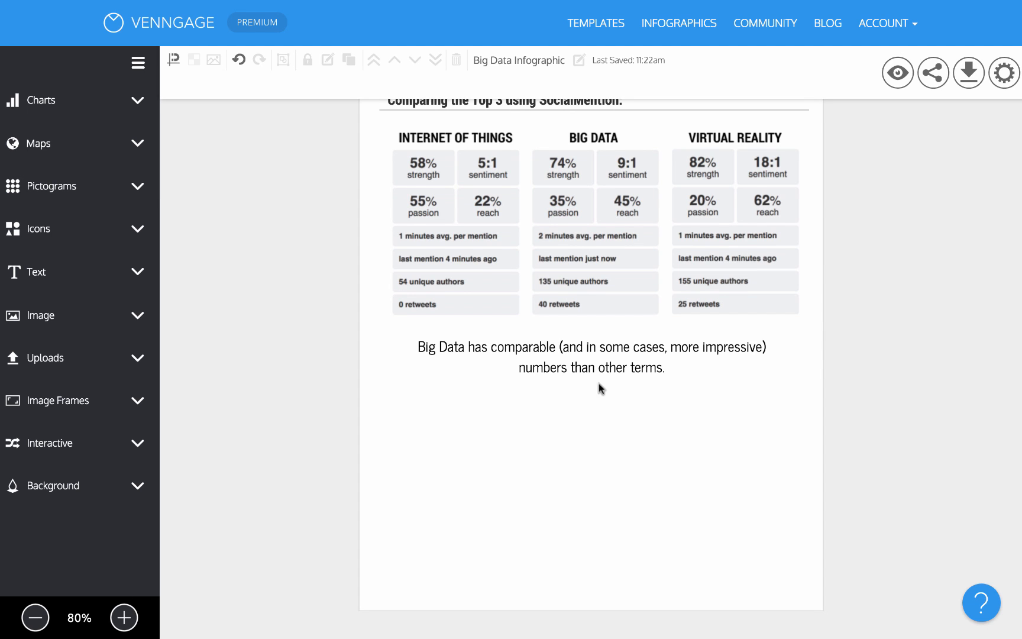
pyautogui.scroll(5, 599, 383)
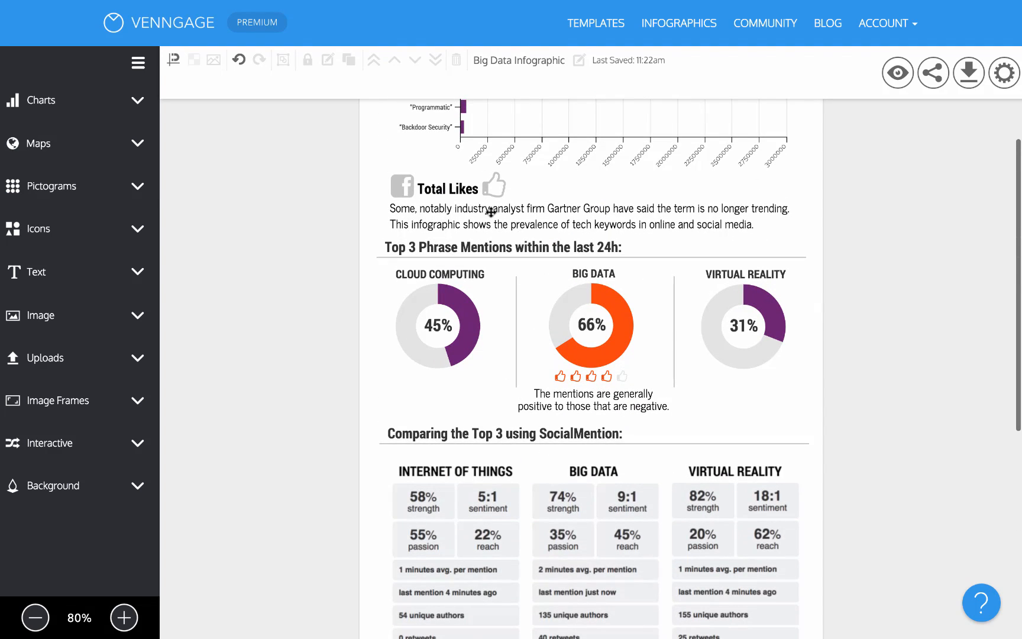
pyautogui.click(459, 189)
pyautogui.click(354, 70)
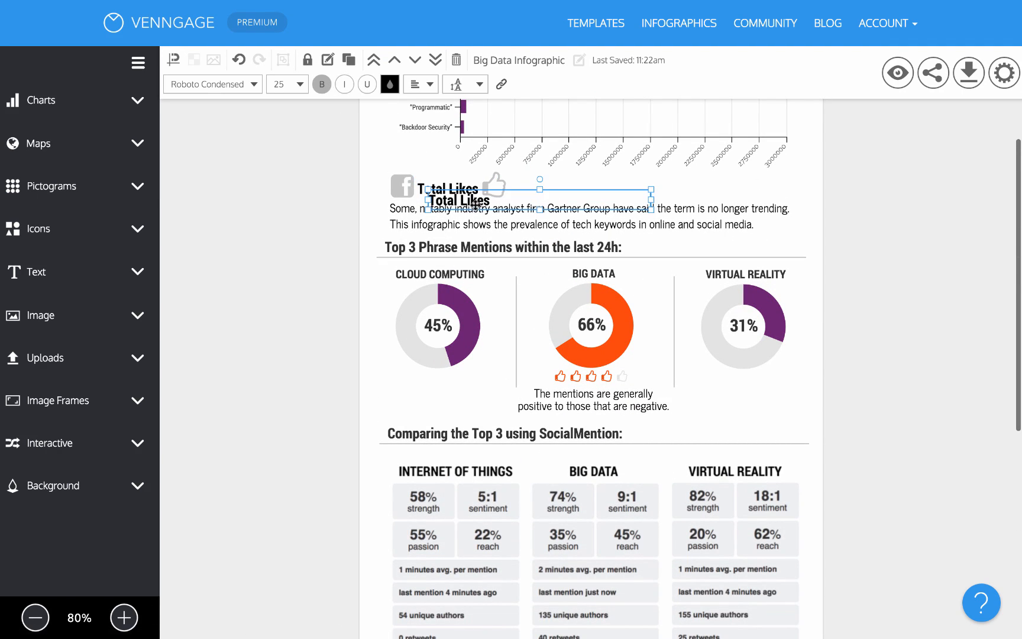
pyautogui.moveTo(472, 202); pyautogui.dragTo(478, 554)
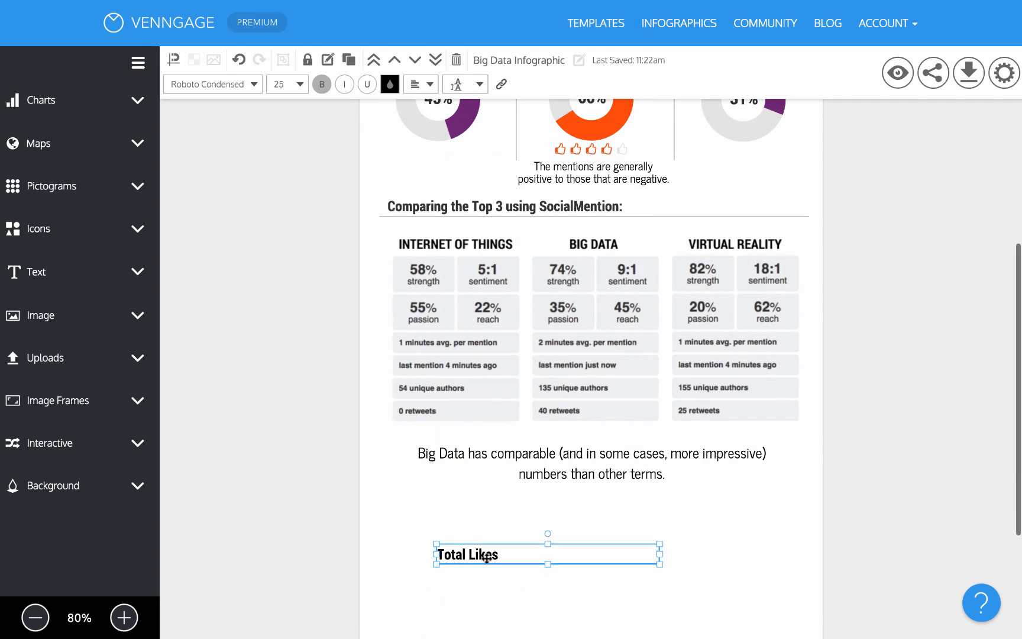
pyautogui.doubleClick(478, 553)
pyautogui.write('Is "Big Data" dead? We don\'t think so!!')
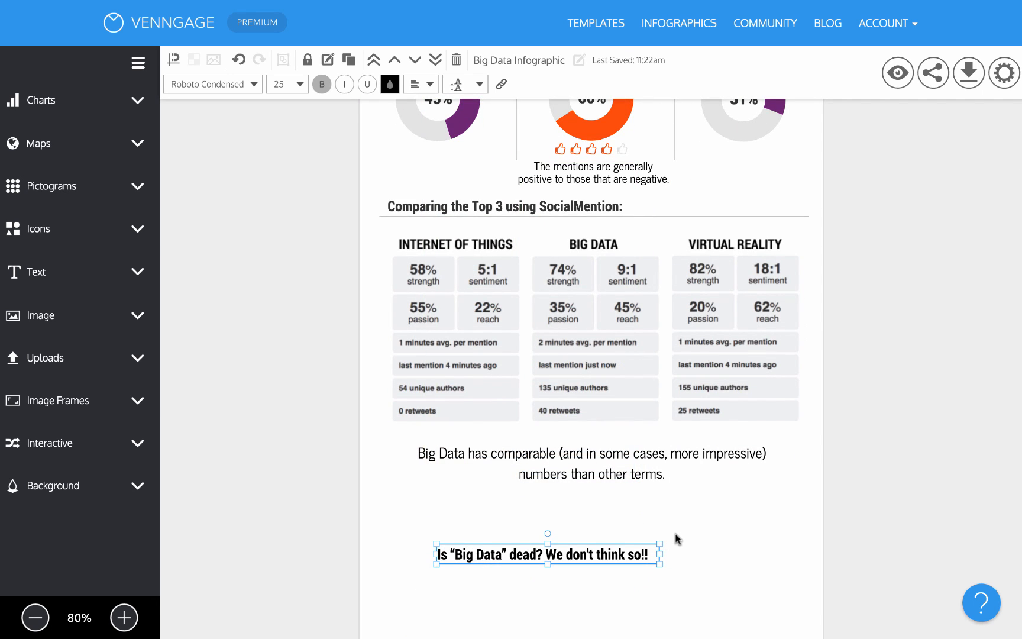
# - Set the closing question's font size to 40 and widen its box to one line, placed near the page's lower edge
pyautogui.scroll(-3, 675, 538)
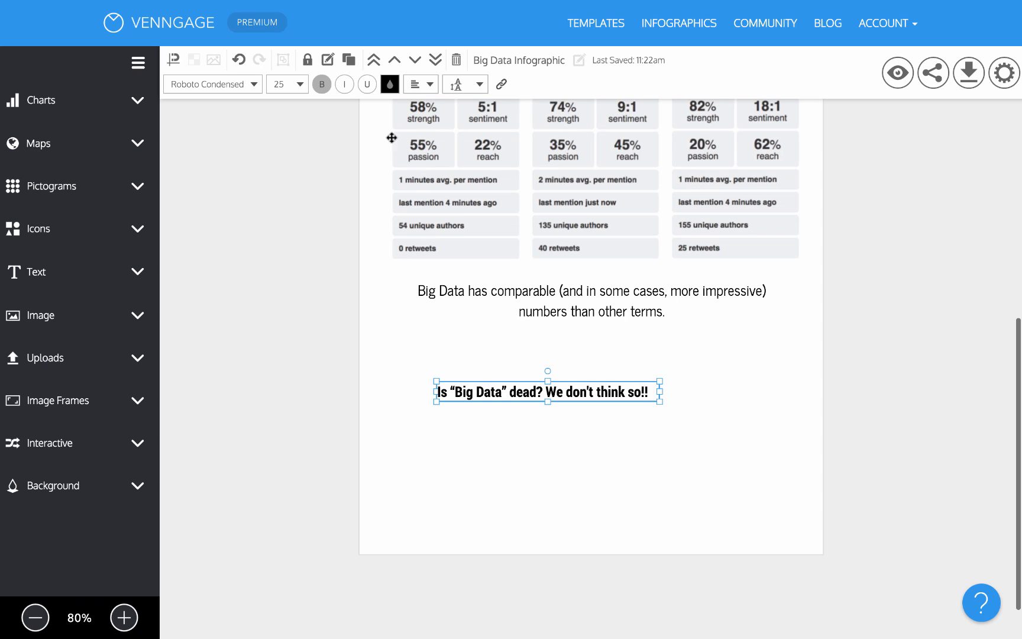
pyautogui.click(301, 87)
pyautogui.scroll(-4, 289, 181)
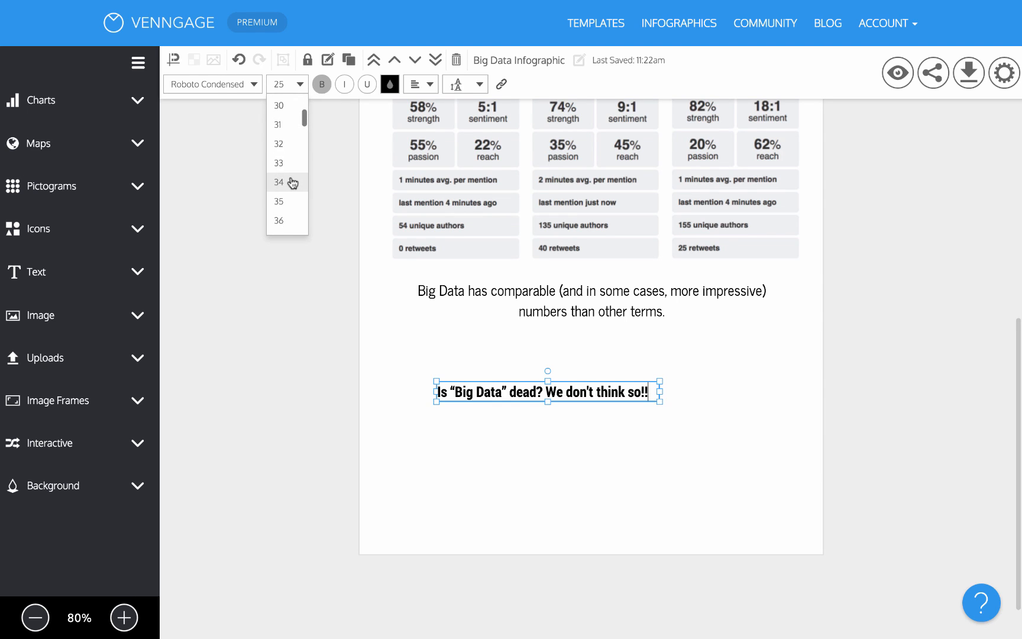
pyautogui.click(287, 171)
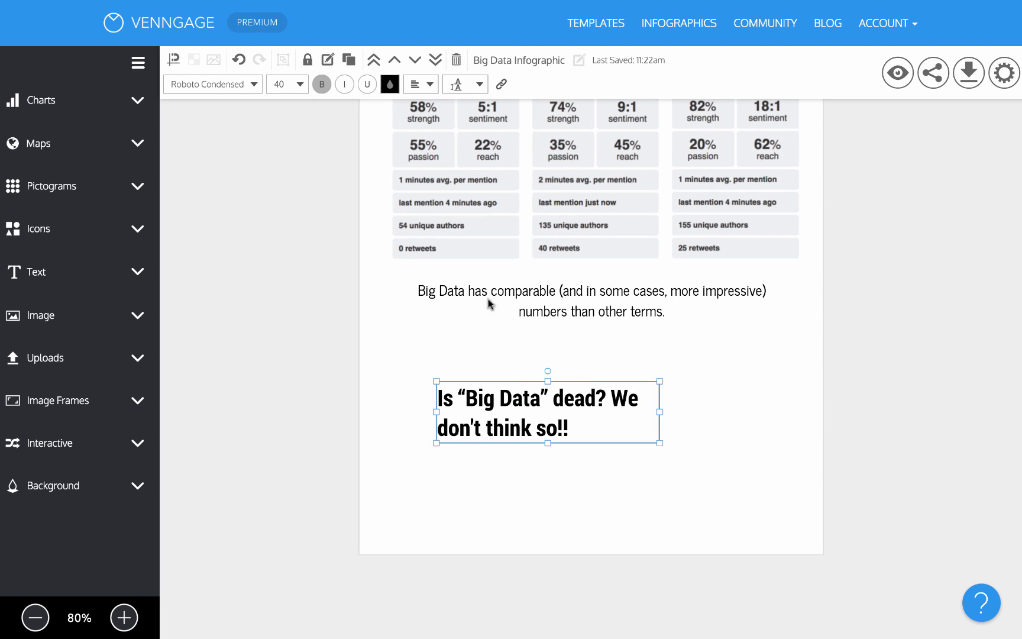
pyautogui.moveTo(659, 412); pyautogui.dragTo(790, 412)
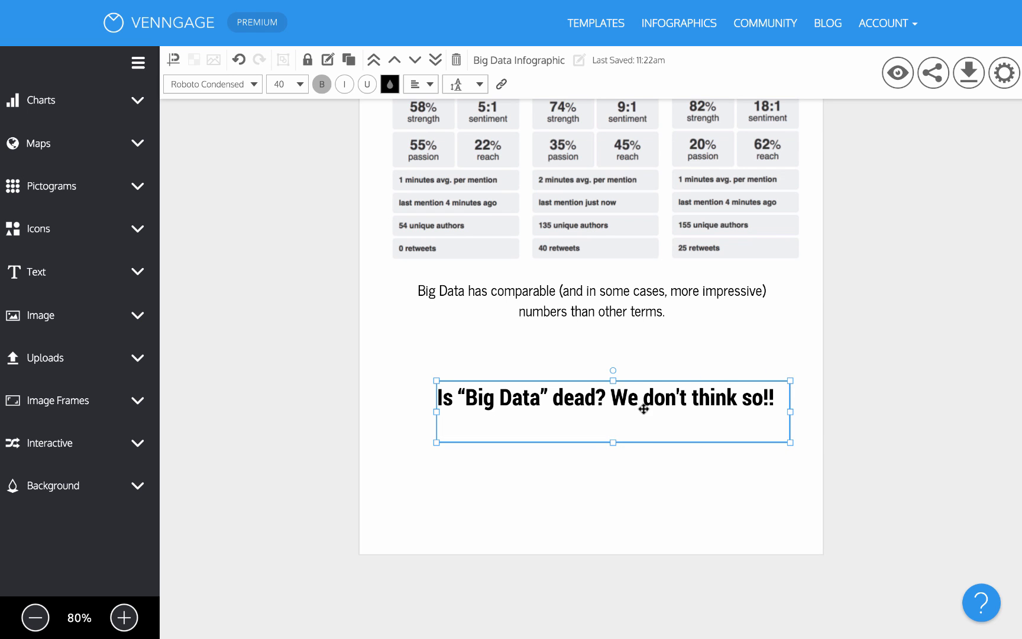
pyautogui.moveTo(644, 408); pyautogui.dragTo(614, 481)
# - Duplicate the white network icon from the header circle and place the copy between the comparison sentence and the closing question
pyautogui.scroll(10, 609, 357)
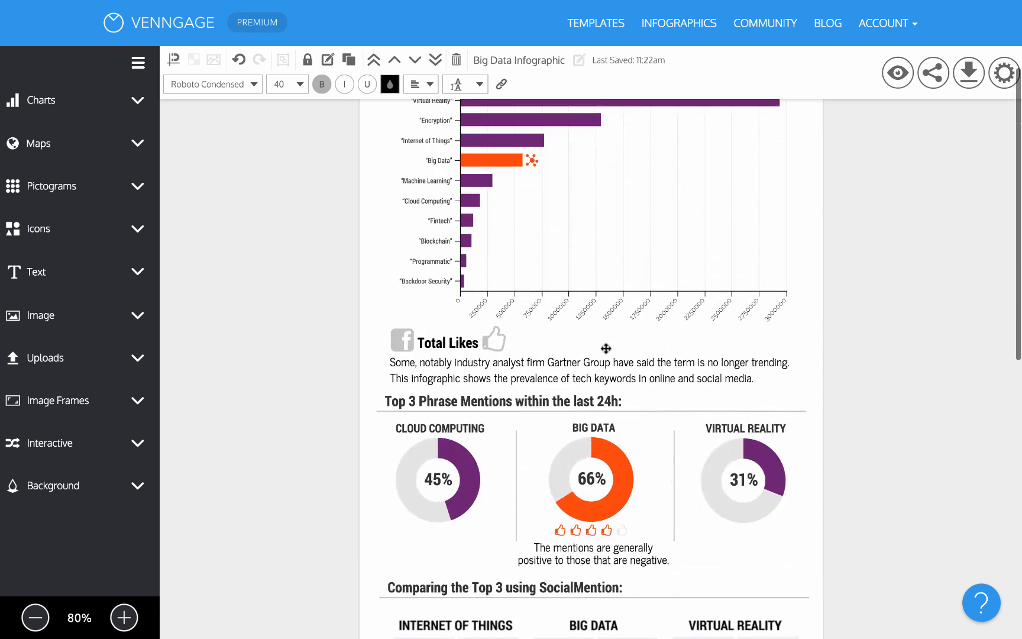
pyautogui.scroll(4, 606, 348)
pyautogui.click(417, 175)
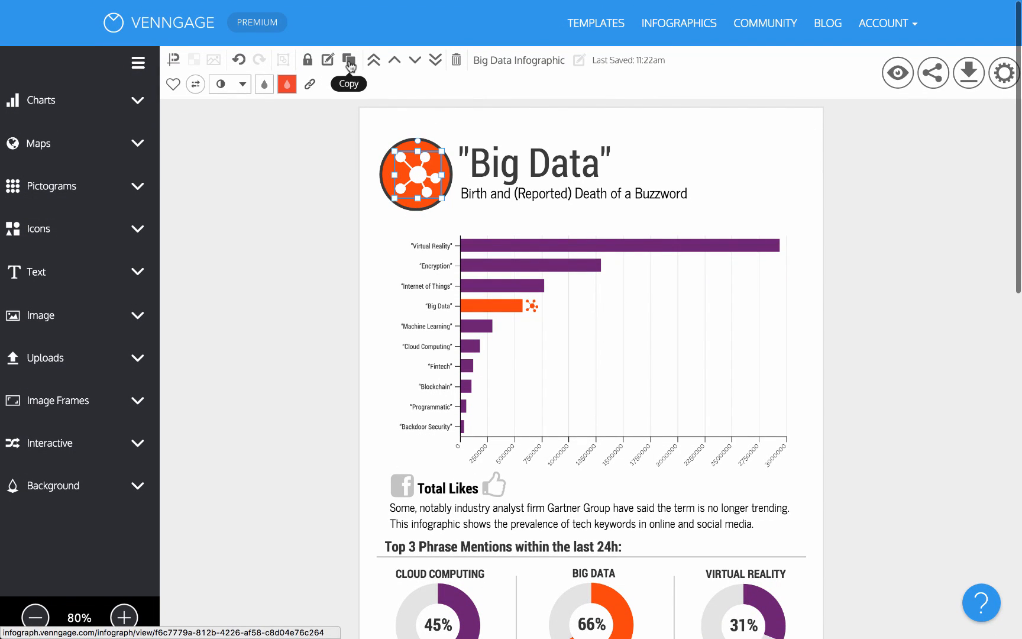
pyautogui.click(349, 62)
pyautogui.moveTo(417, 177); pyautogui.dragTo(581, 561)
pyautogui.scroll(-3, 362, 232)
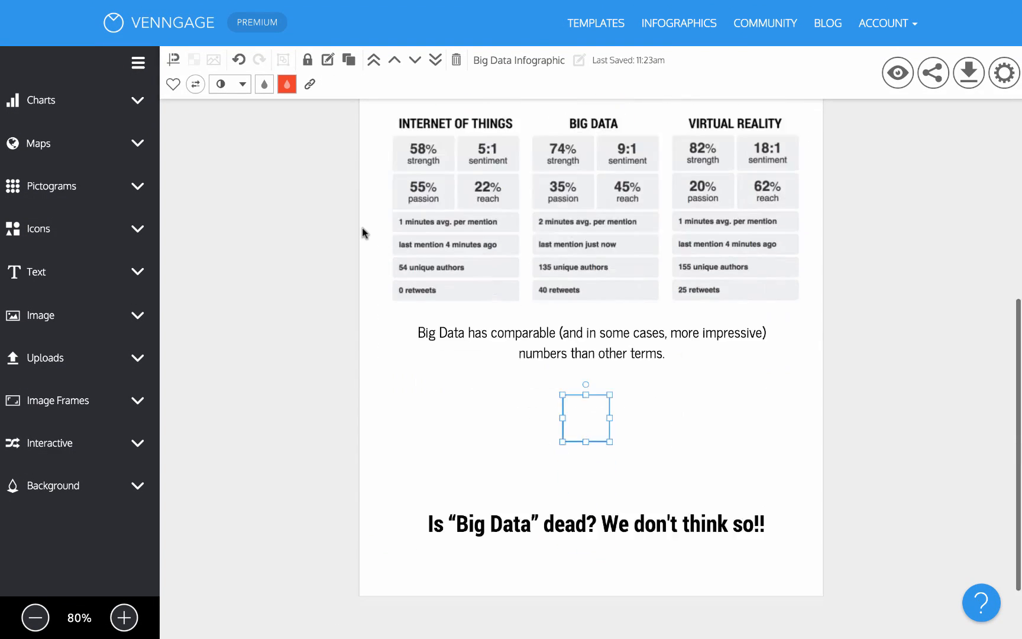
# - Recolor the copied network icon orange (#FF4F0C) and enlarge it, centered above the closing question
pyautogui.click(264, 84)
pyautogui.click(124, 335)
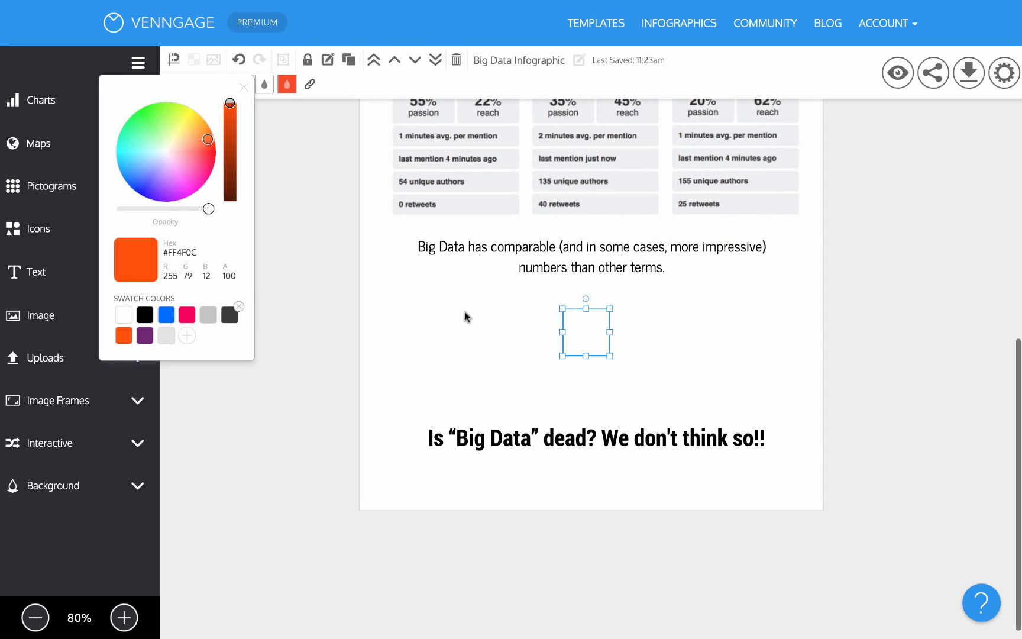
pyautogui.moveTo(608, 355); pyautogui.dragTo(642, 388)
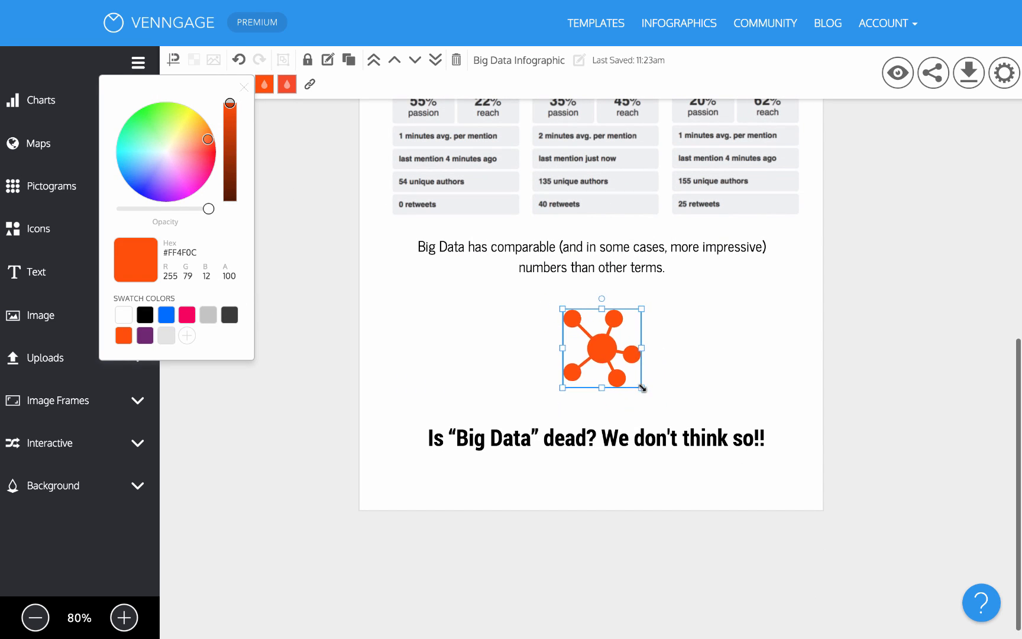
pyautogui.moveTo(601, 348); pyautogui.dragTo(599, 354)
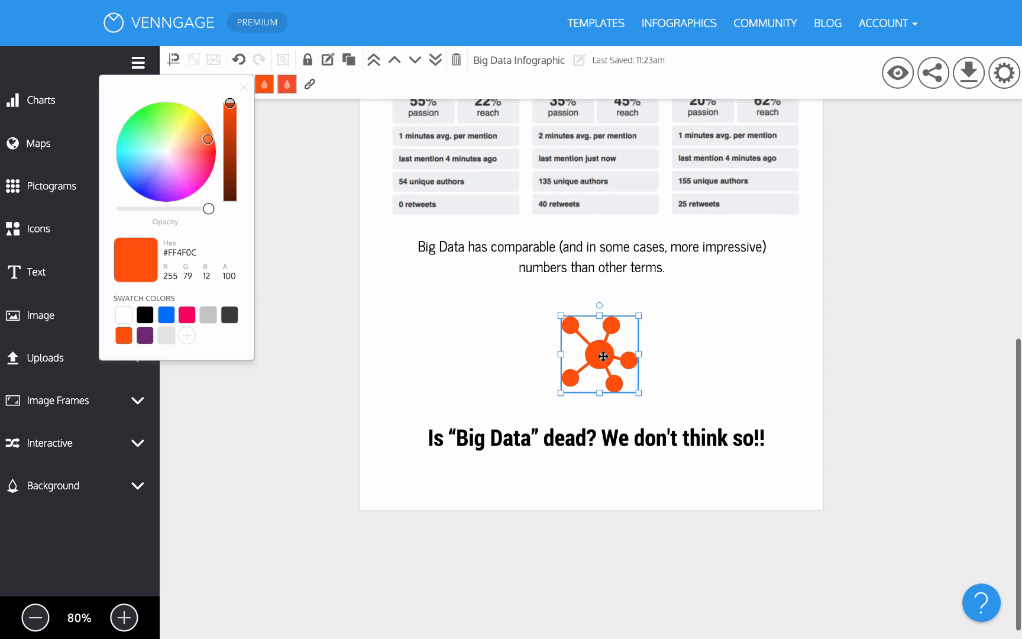
pyautogui.click(704, 341)
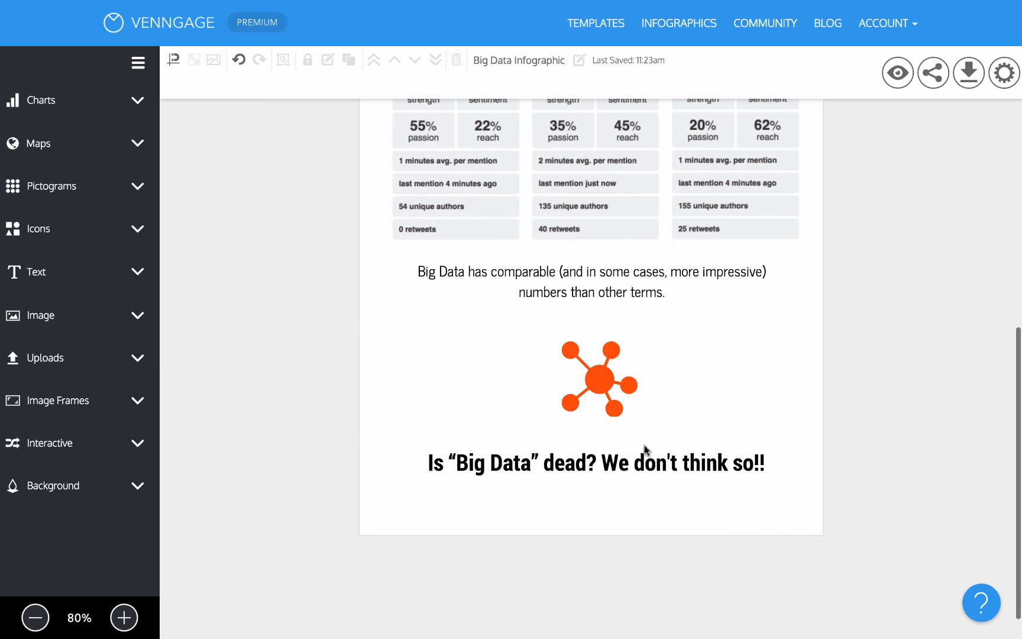
# - Center-align the closing question and widen its box to center it under the icon, showing the grid only as a temporary guide
pyautogui.moveTo(677, 467); pyautogui.dragTo(672, 476)
pyautogui.click(421, 84)
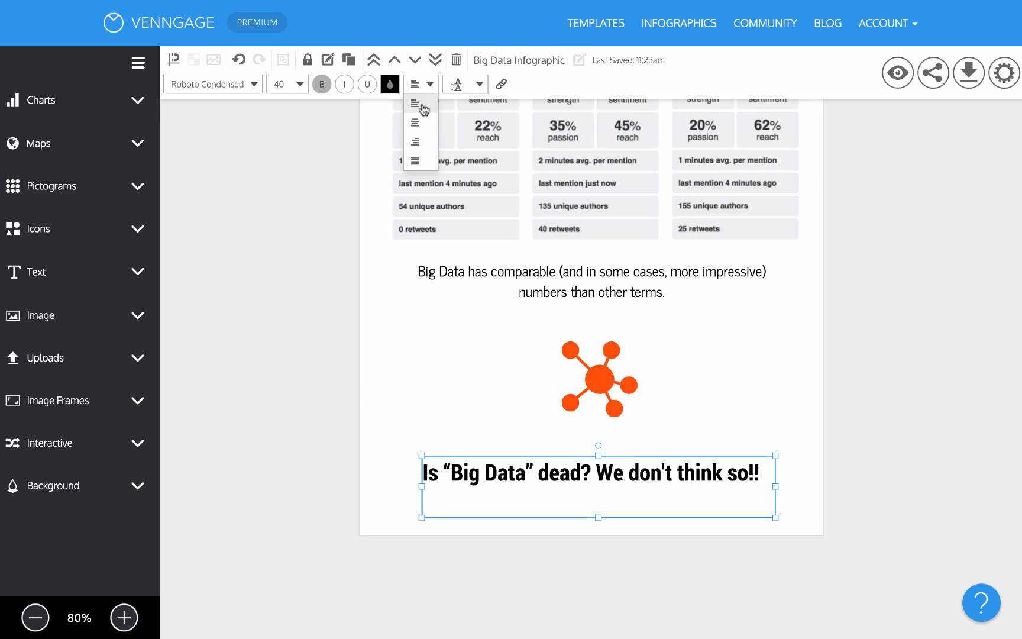
pyautogui.click(416, 122)
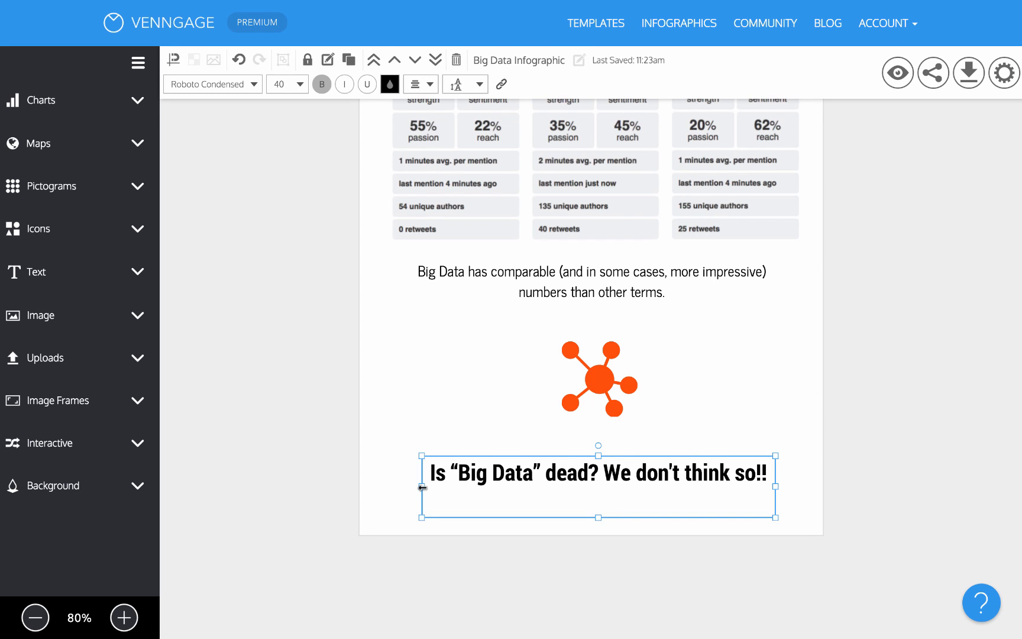
pyautogui.moveTo(421, 486); pyautogui.dragTo(410, 486)
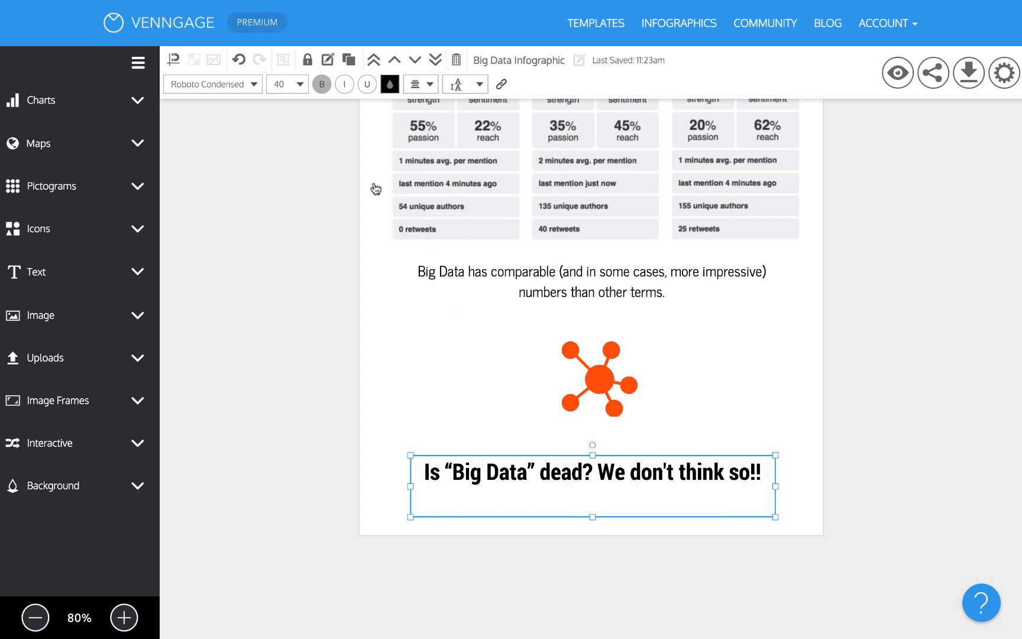
pyautogui.click(193, 59)
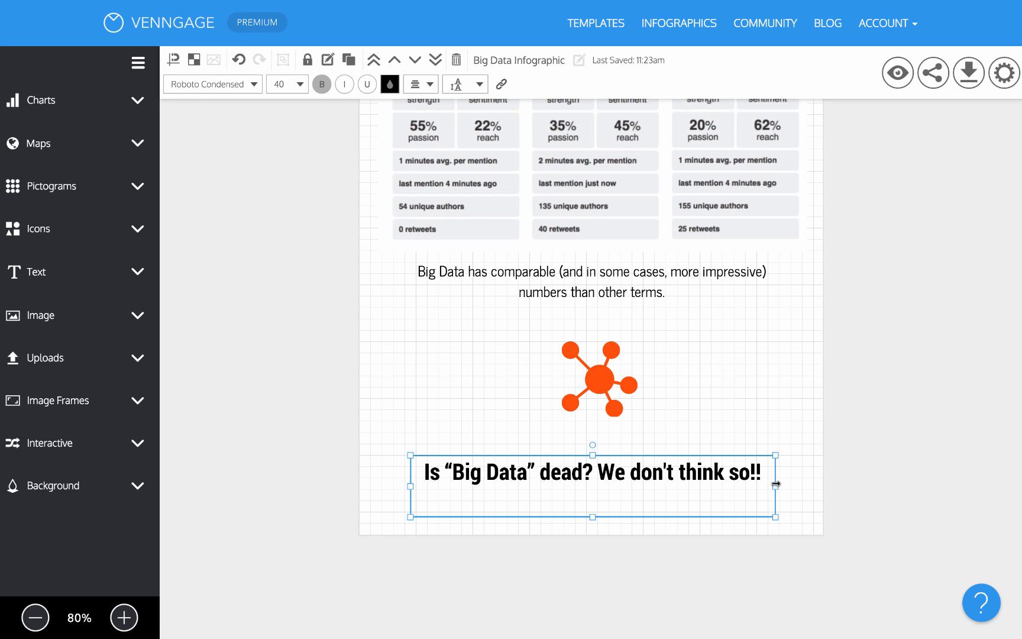
pyautogui.moveTo(775, 484); pyautogui.dragTo(784, 484)
pyautogui.click(798, 393)
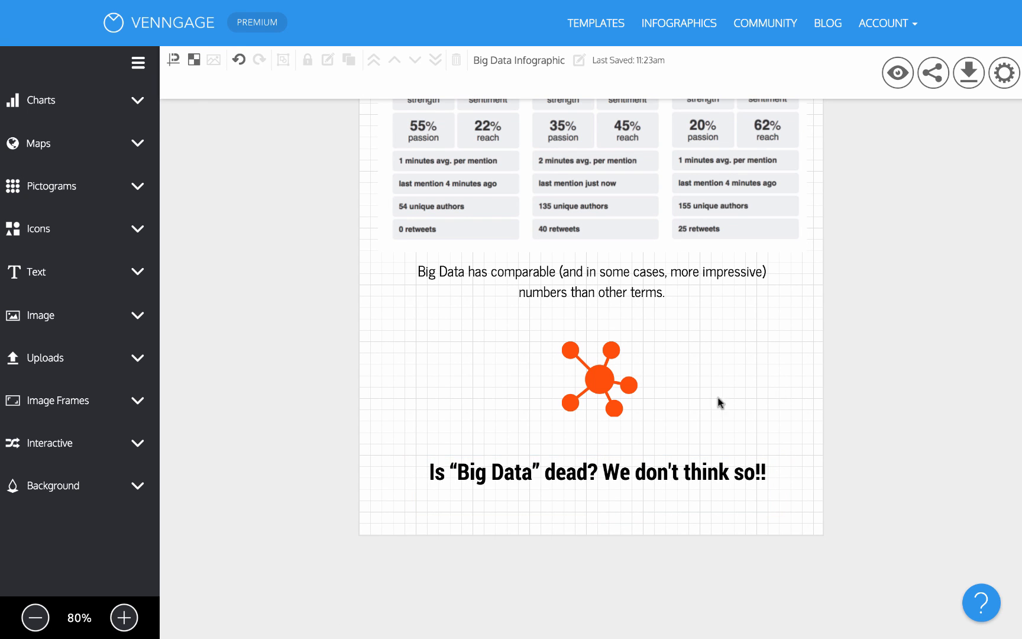
pyautogui.scroll(10, 617, 399)
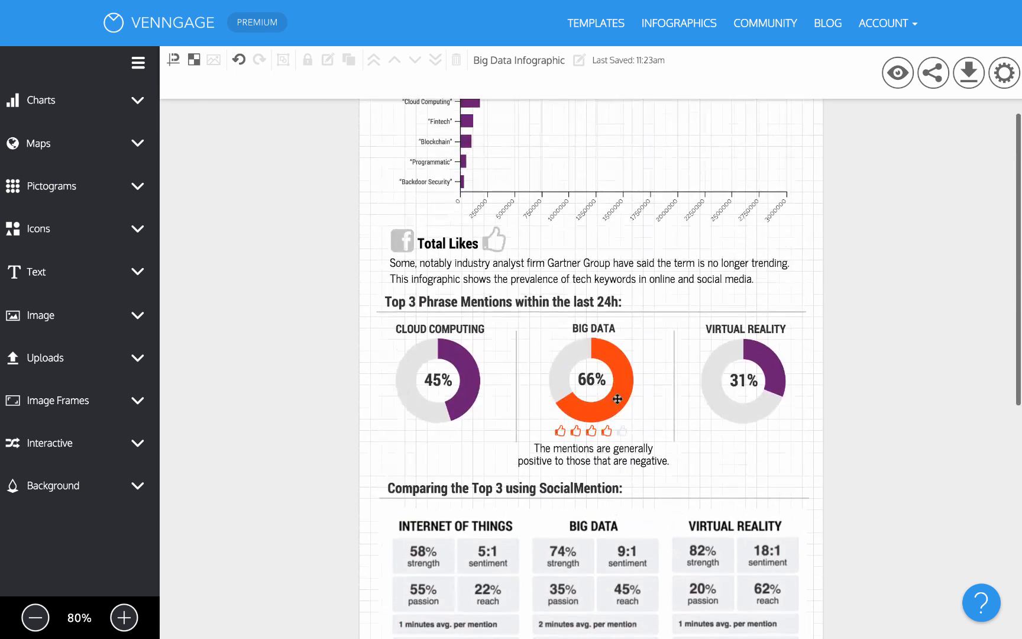
pyautogui.click(195, 59)
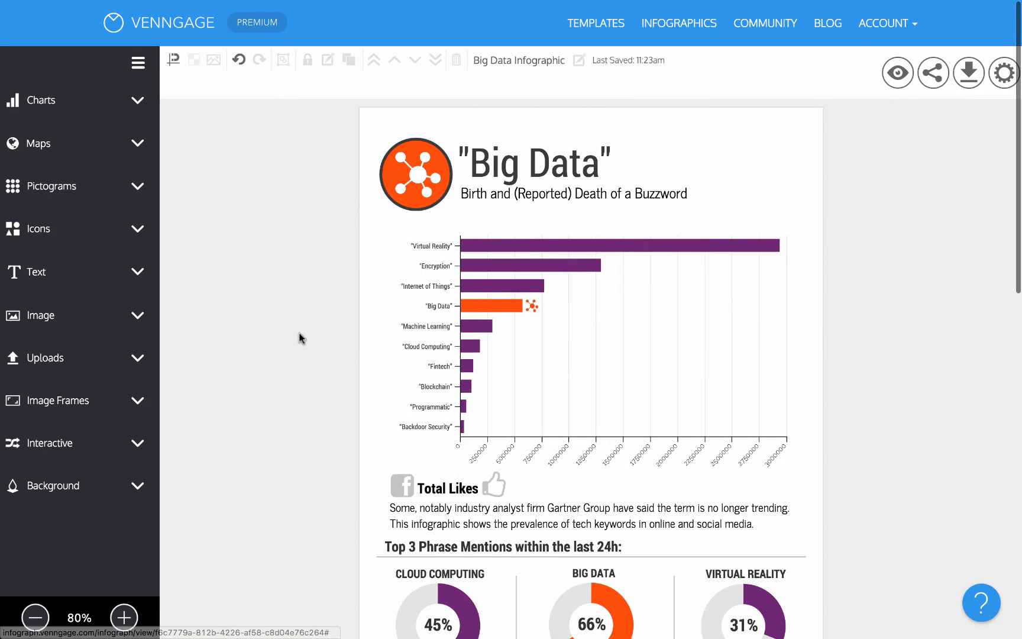
# - Open the preview of the finished infographic
pyautogui.scroll(-1, 876, 301)
pyautogui.scroll(1, 876, 301)
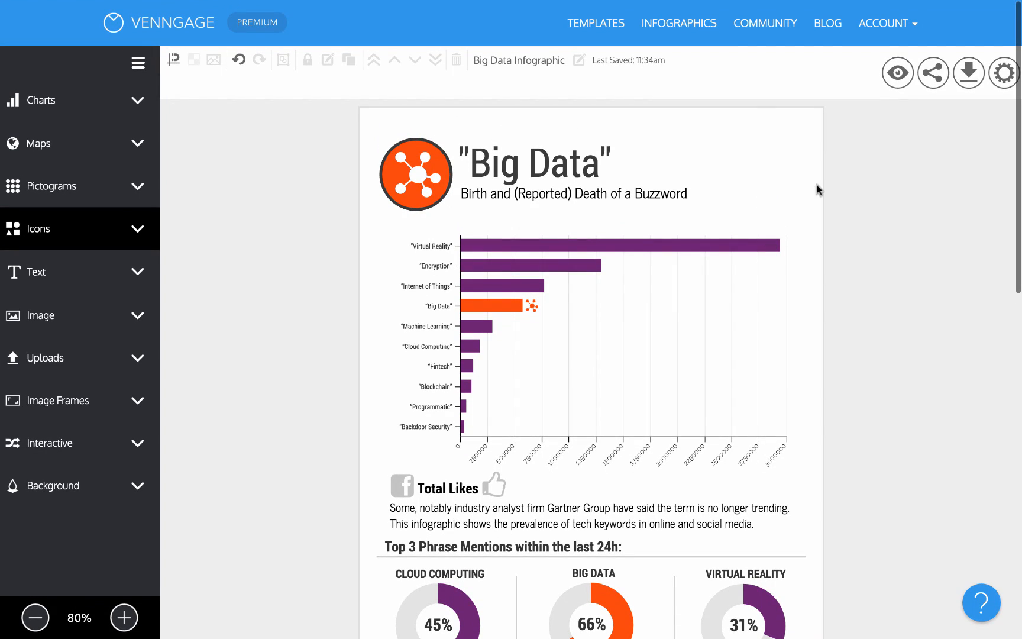
pyautogui.click(888, 76)
pyautogui.click(875, 149)
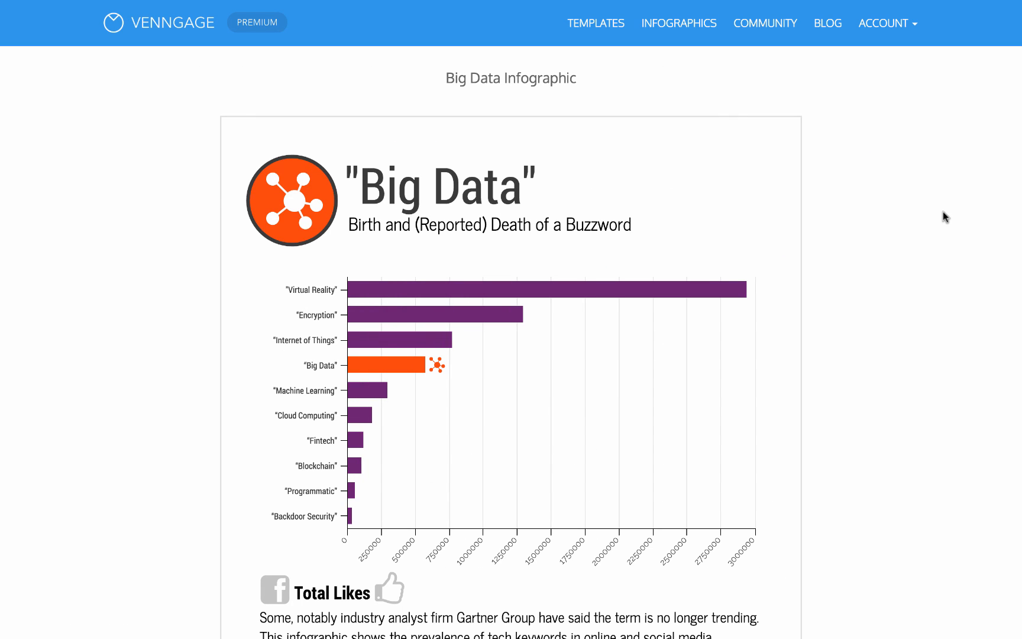
# - Review the previewed infographic down to the closing question, return to the editor and look over the same layout there
pyautogui.scroll(-15, 943, 212)
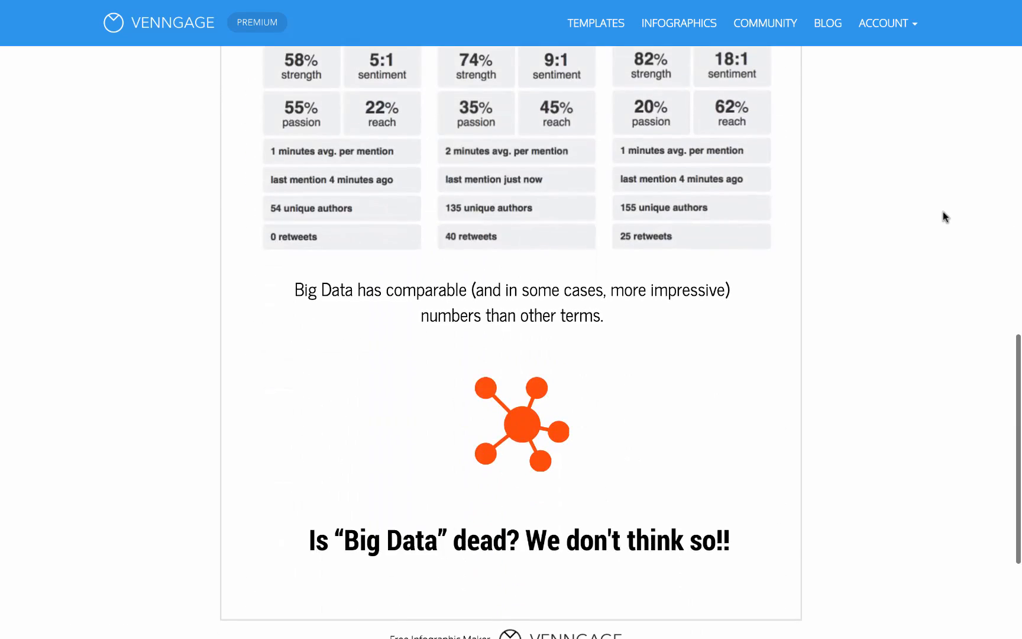
pyautogui.scroll(20, 943, 211)
pyautogui.moveTo(185, 8)
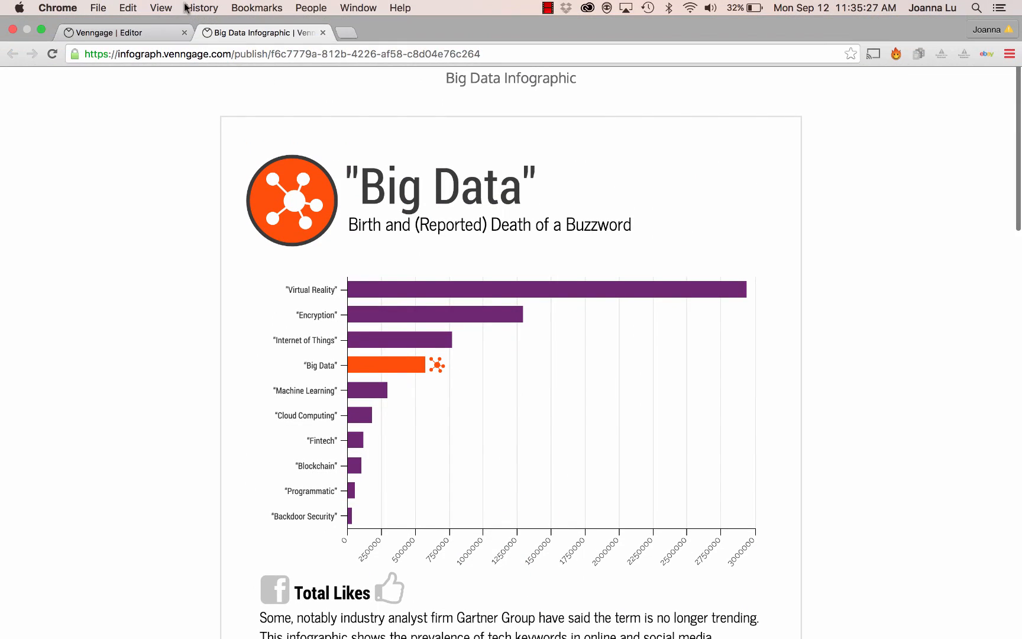
pyautogui.click(139, 31)
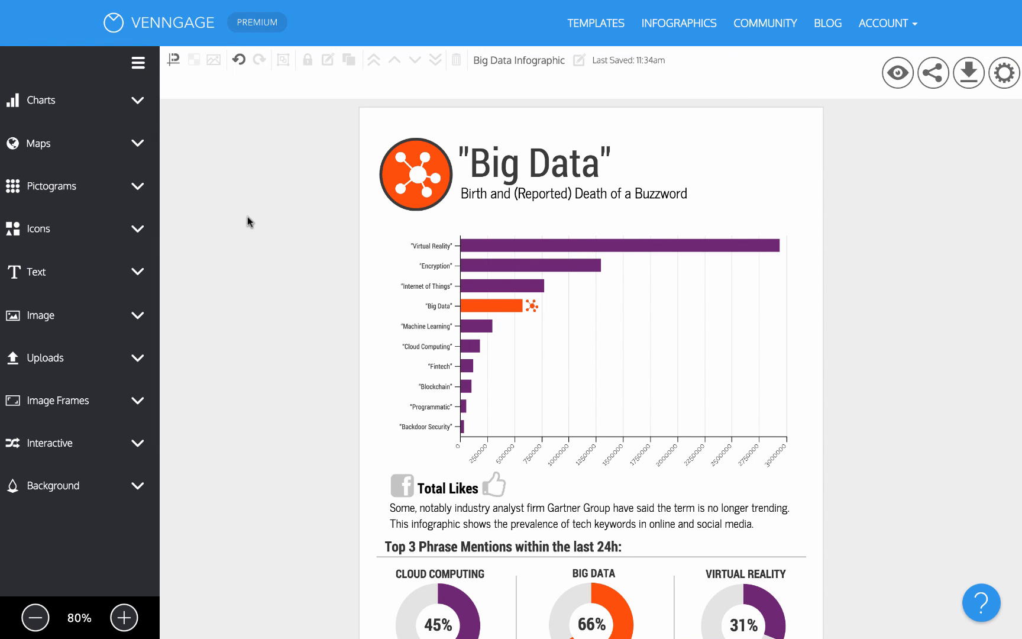
pyautogui.scroll(-8, 520, 352)
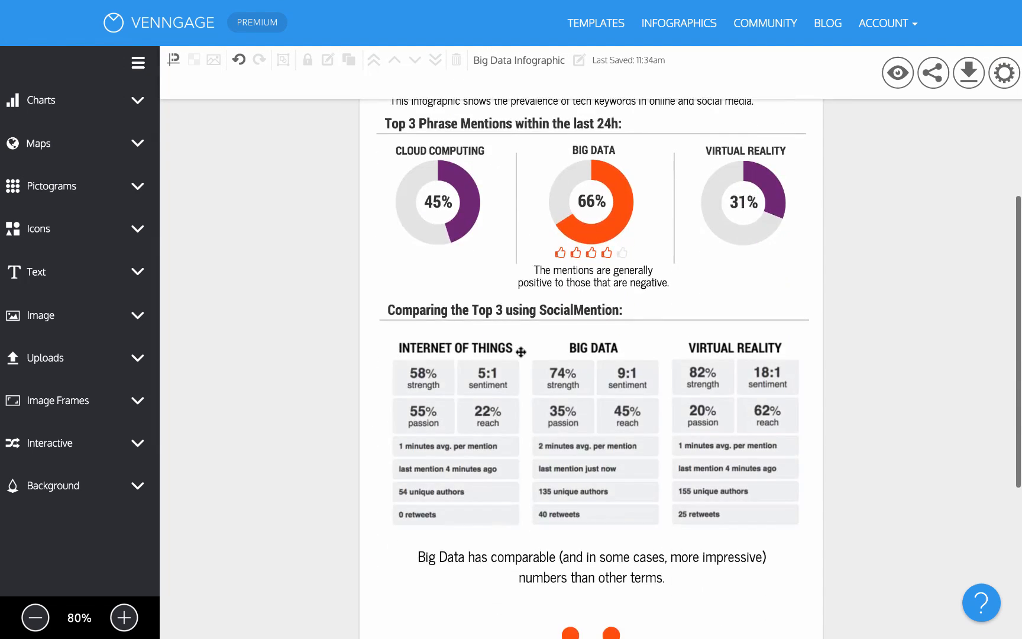
pyautogui.scroll(8, 522, 351)
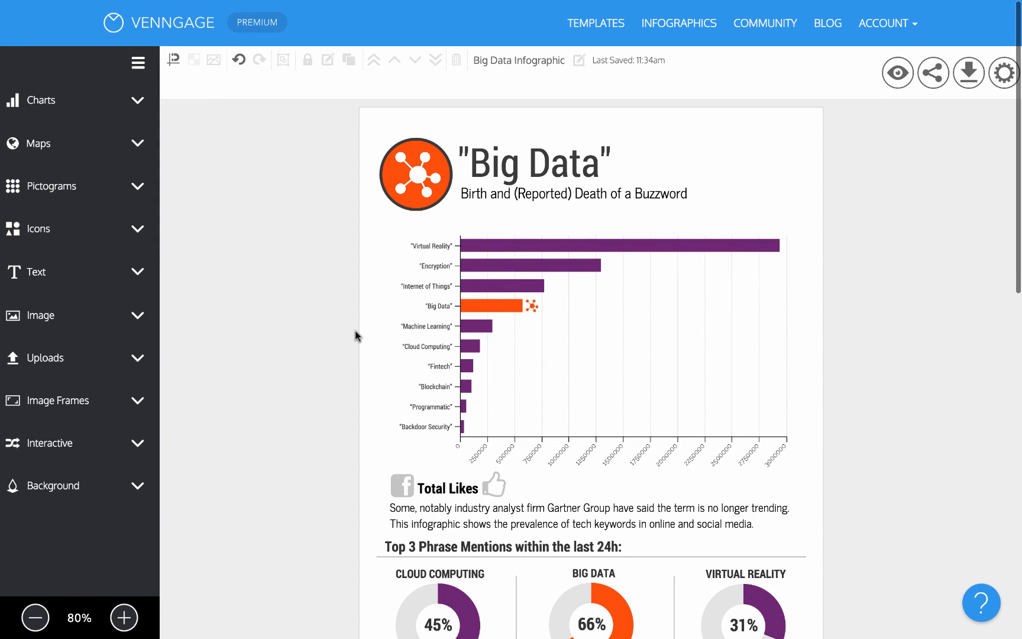
# - Add a square outline from the Lines & Borders icons below the header and recolor it orange (#FF4F0C)
pyautogui.click(109, 229)
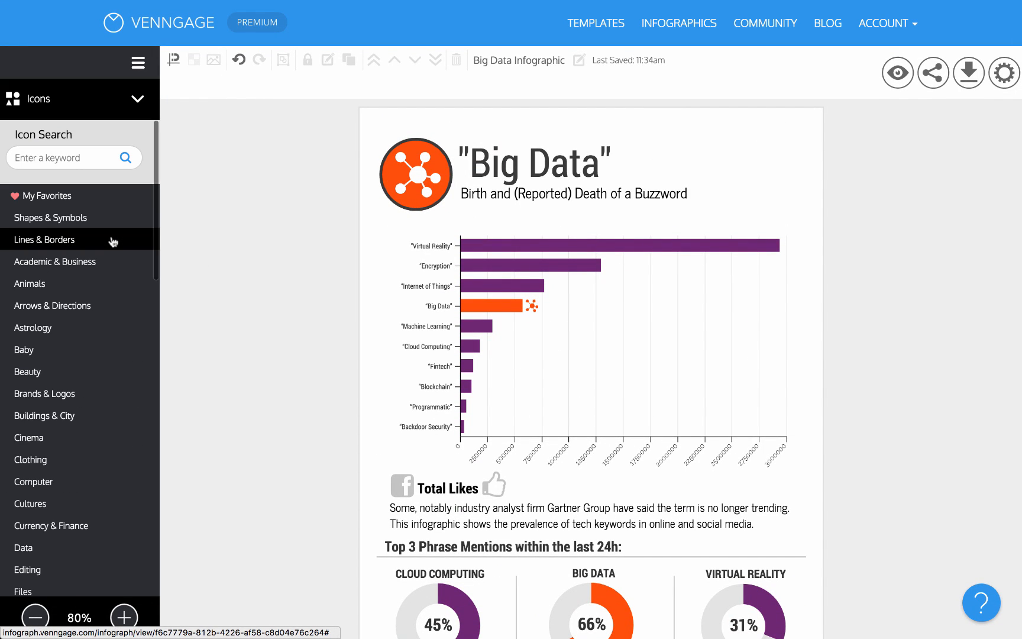
pyautogui.click(113, 240)
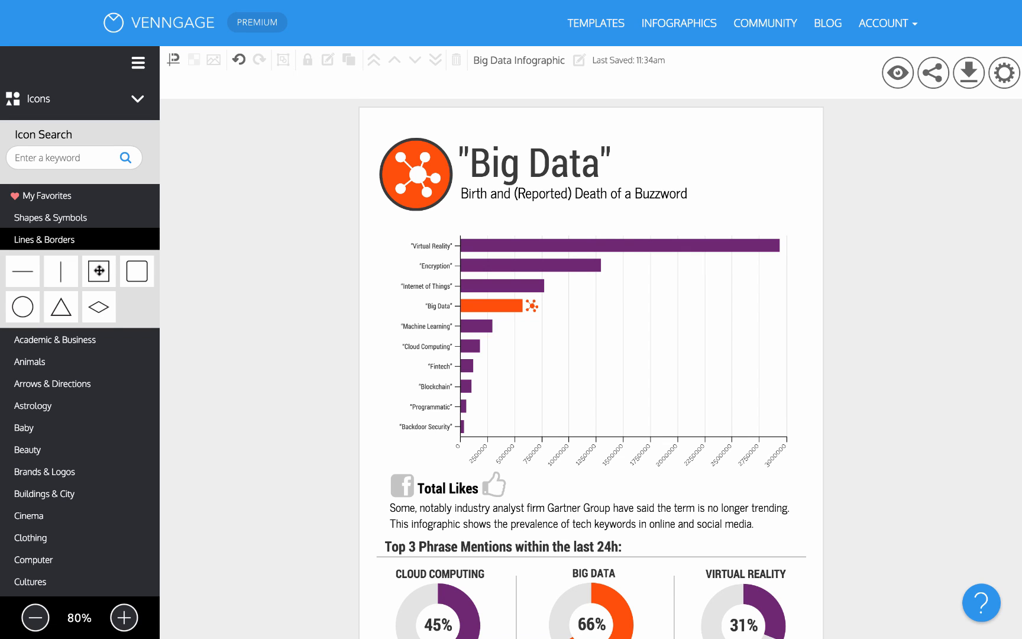
pyautogui.moveTo(99, 270); pyautogui.dragTo(467, 228)
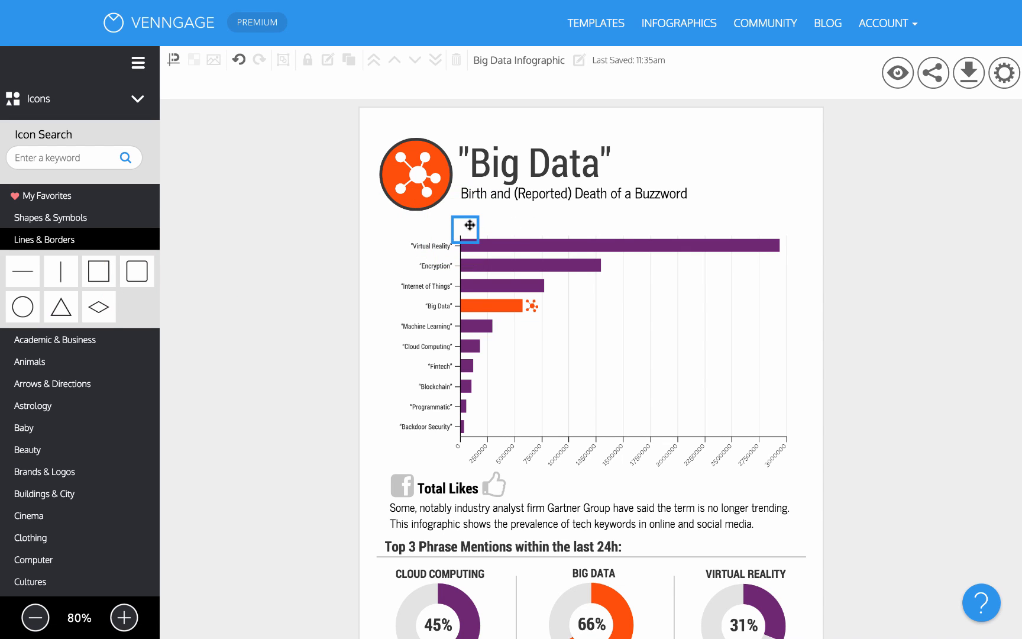
pyautogui.click(311, 84)
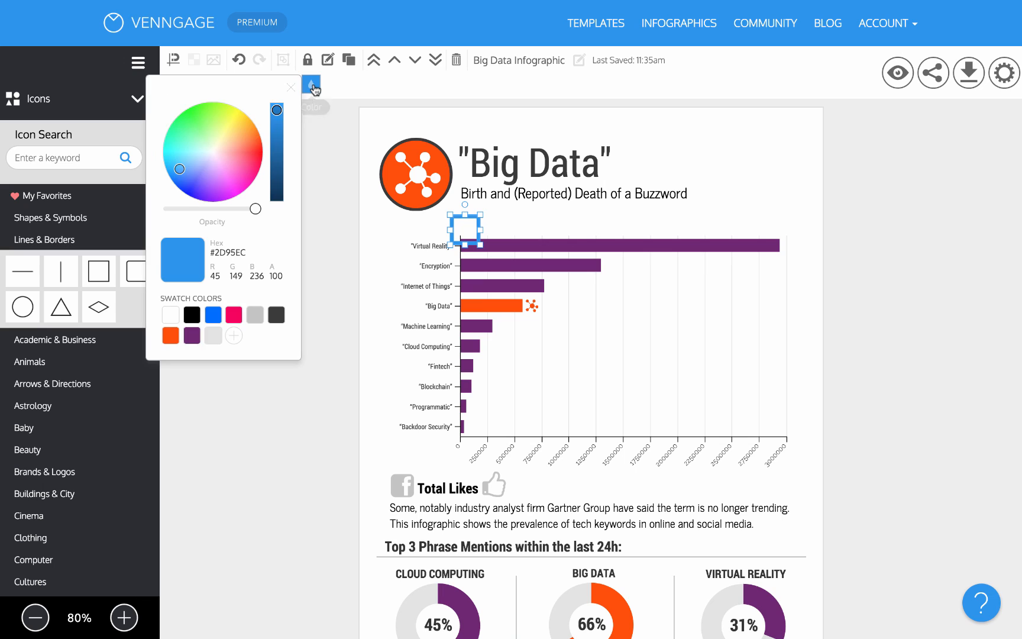
pyautogui.click(170, 336)
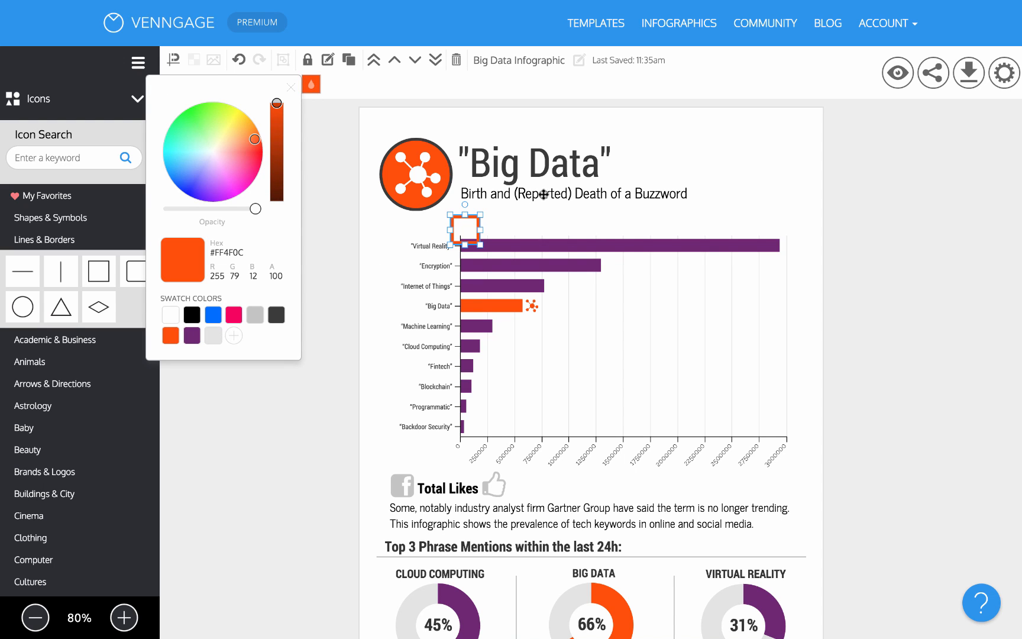
# - Stretch the orange square outline to all four page edges so that it frames the entire infographic
pyautogui.moveTo(480, 230); pyautogui.dragTo(823, 244)
pyautogui.click(764, 179)
pyautogui.click(451, 237)
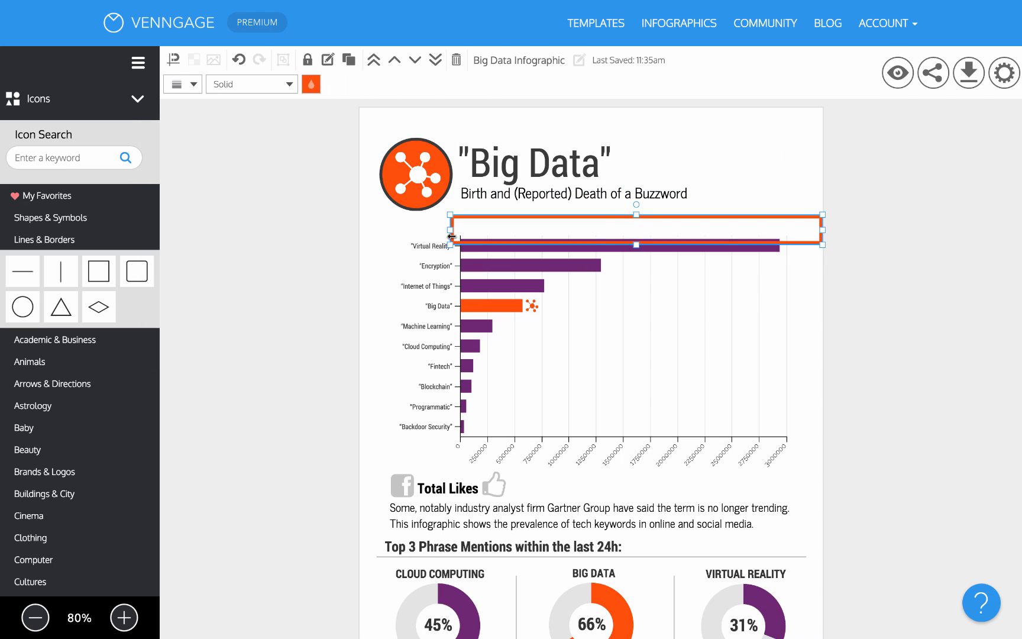
pyautogui.moveTo(447, 230); pyautogui.dragTo(357, 250)
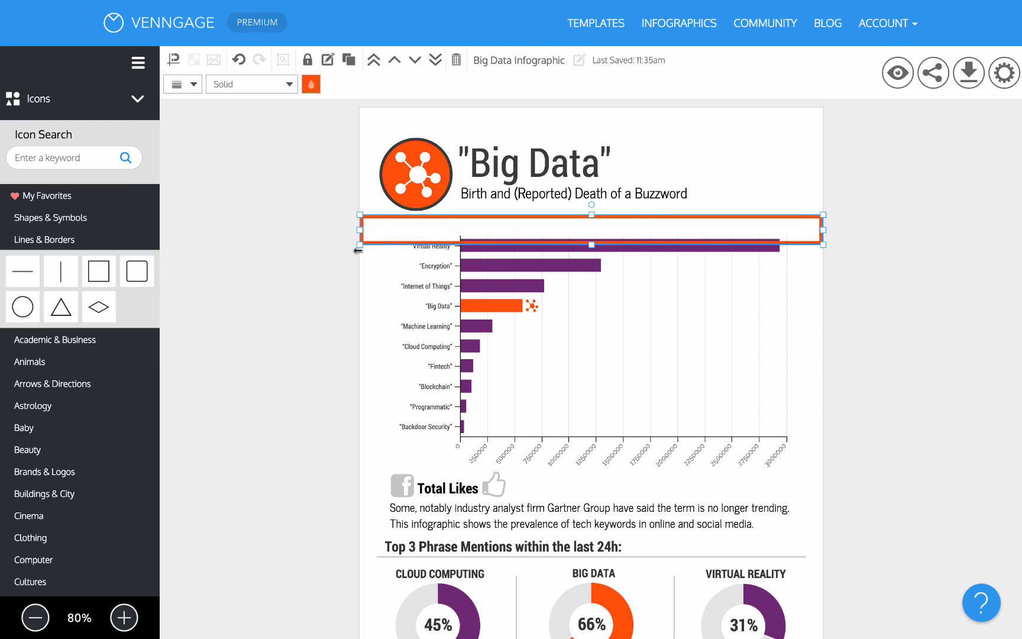
pyautogui.moveTo(590, 214); pyautogui.dragTo(590, 106)
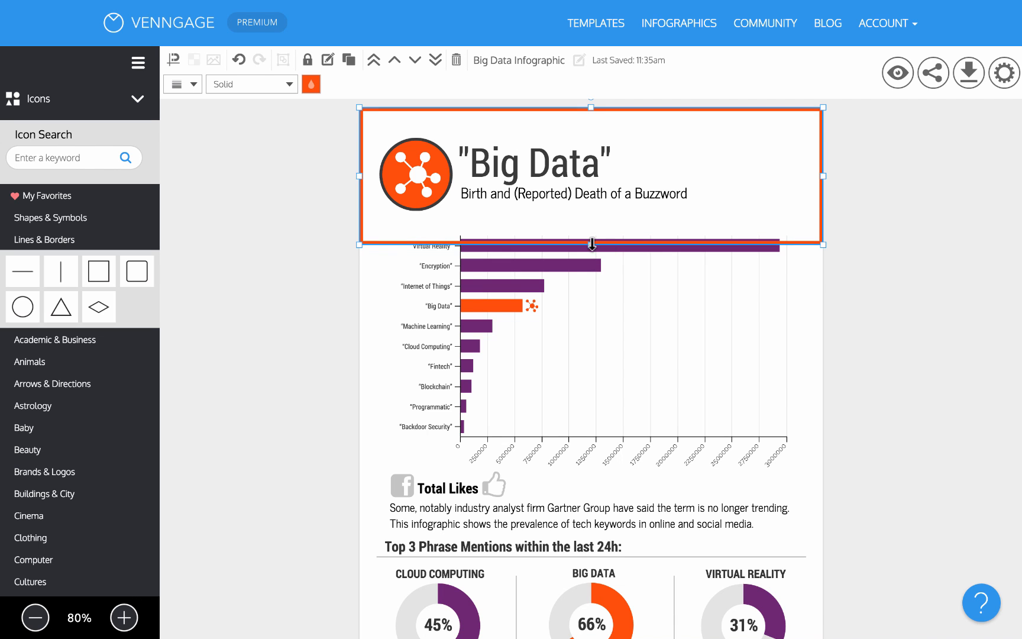
pyautogui.moveTo(591, 244); pyautogui.dragTo(602, 636)
pyautogui.scroll(-10, 648, 472)
pyautogui.scroll(3, 648, 472)
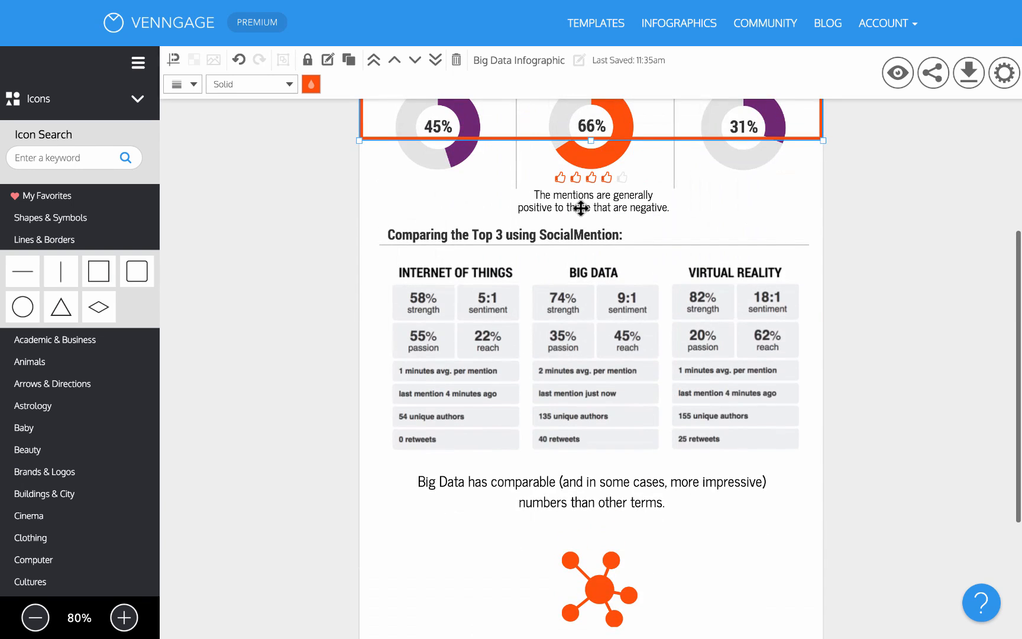
pyautogui.moveTo(590, 139); pyautogui.dragTo(608, 561)
pyautogui.scroll(-4, 623, 397)
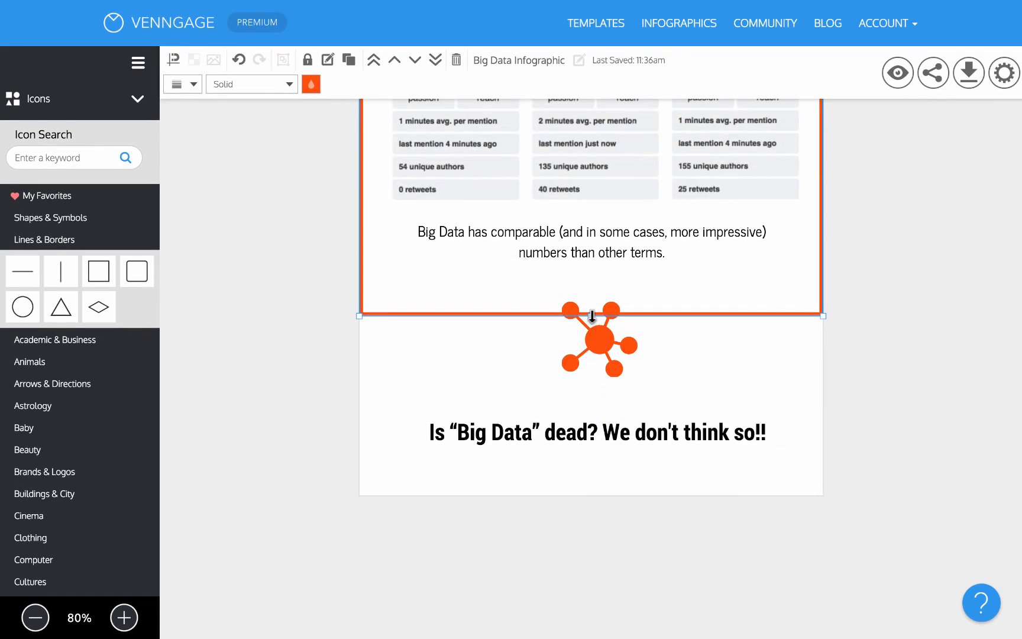
pyautogui.moveTo(591, 315); pyautogui.dragTo(594, 497)
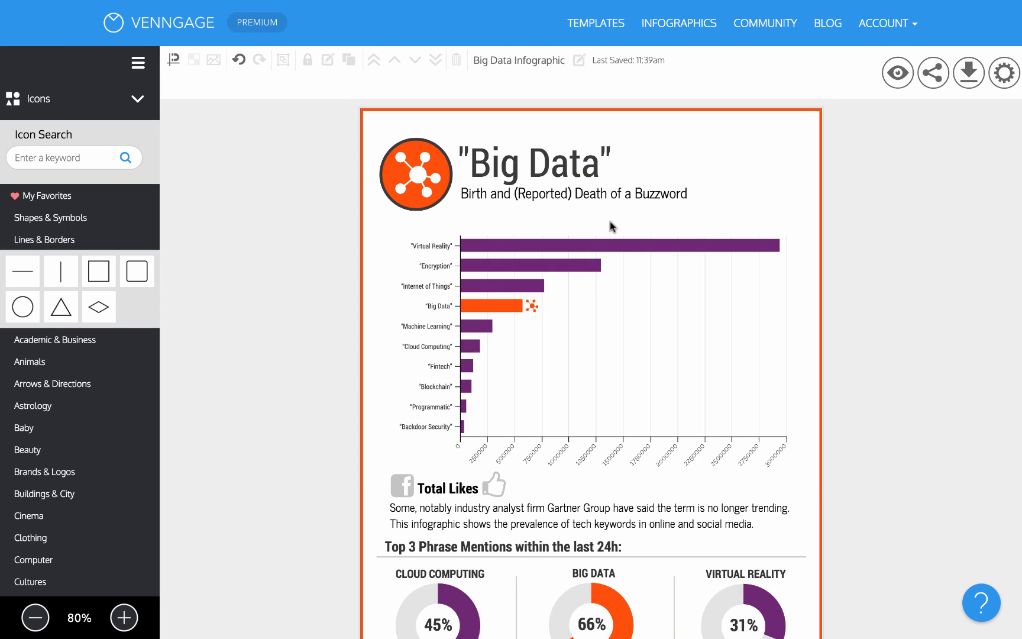
# - Lock the orange page border in place and check it along the infographic
pyautogui.click(394, 109)
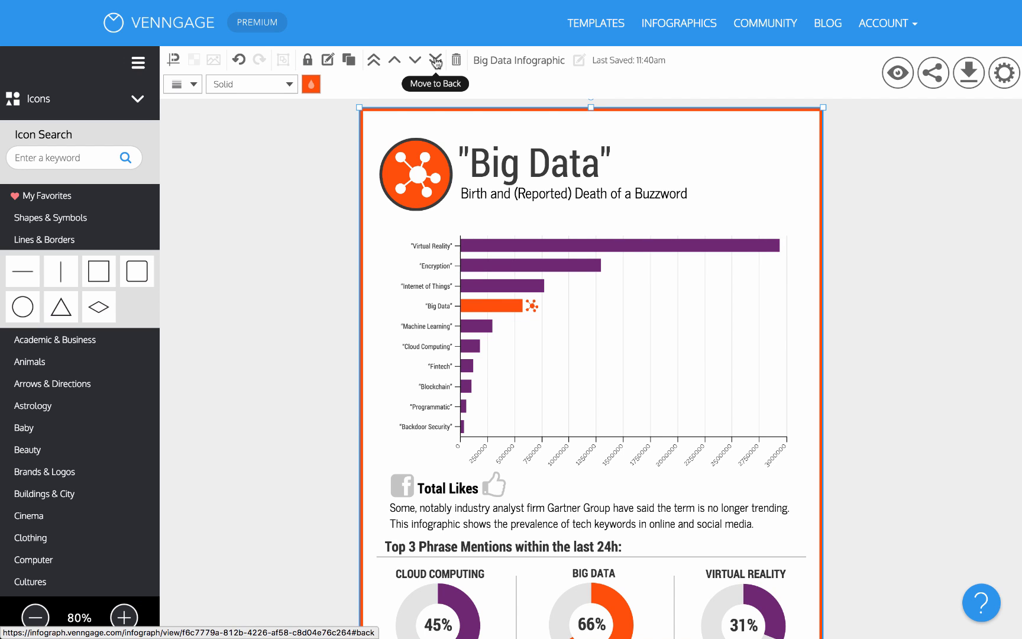
pyautogui.click(306, 61)
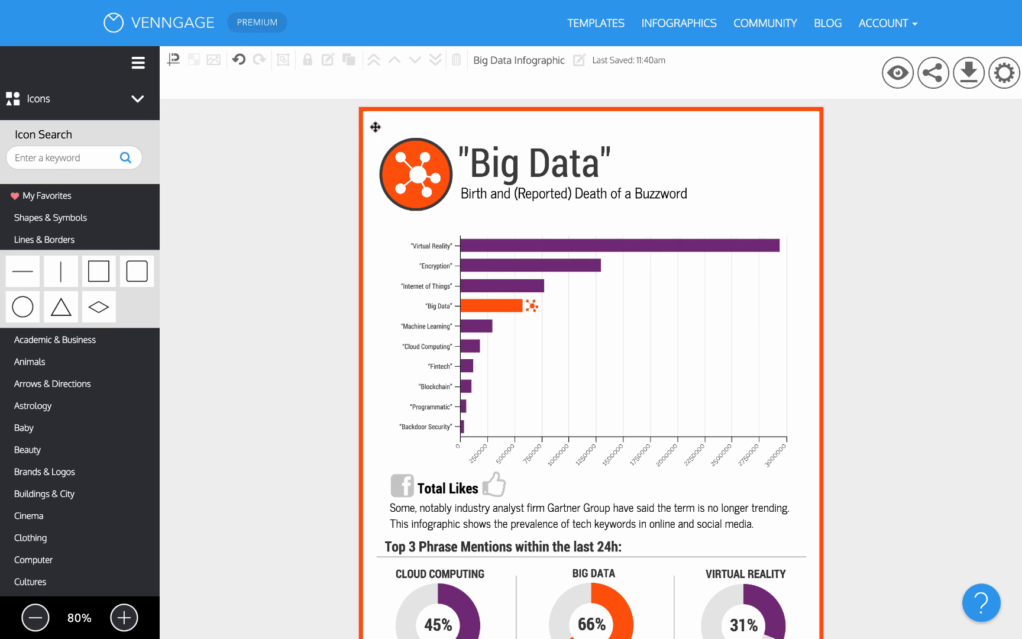
pyautogui.click(293, 253)
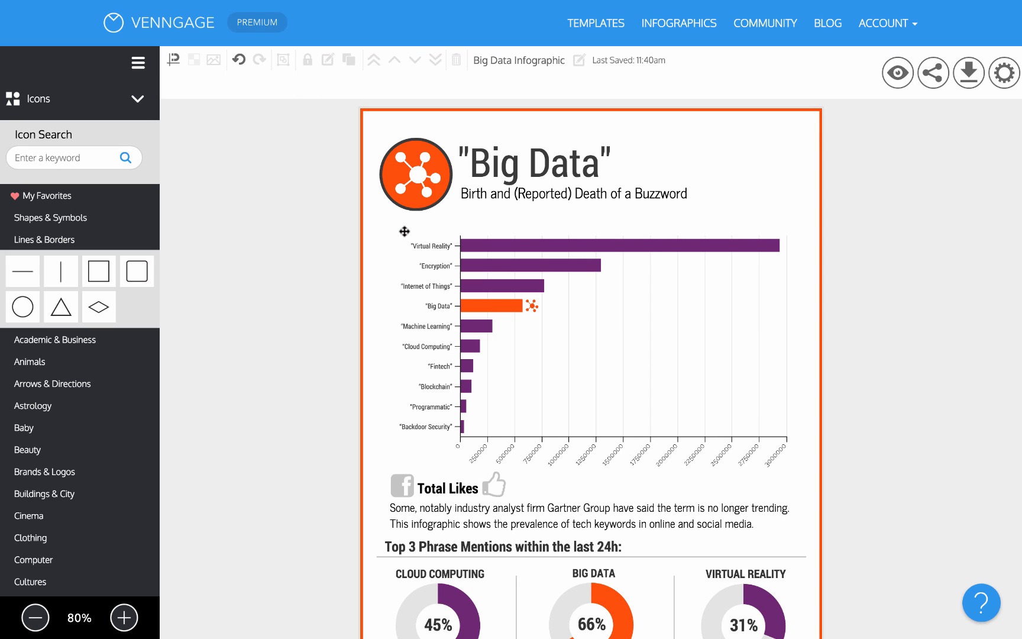
pyautogui.scroll(-10, 405, 231)
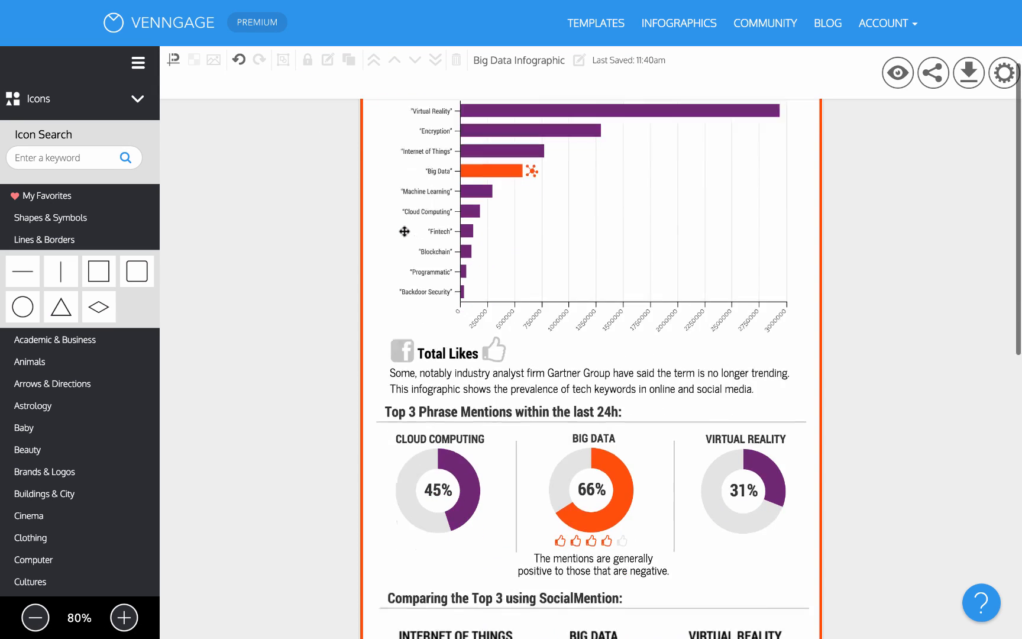
pyautogui.scroll(10, 405, 232)
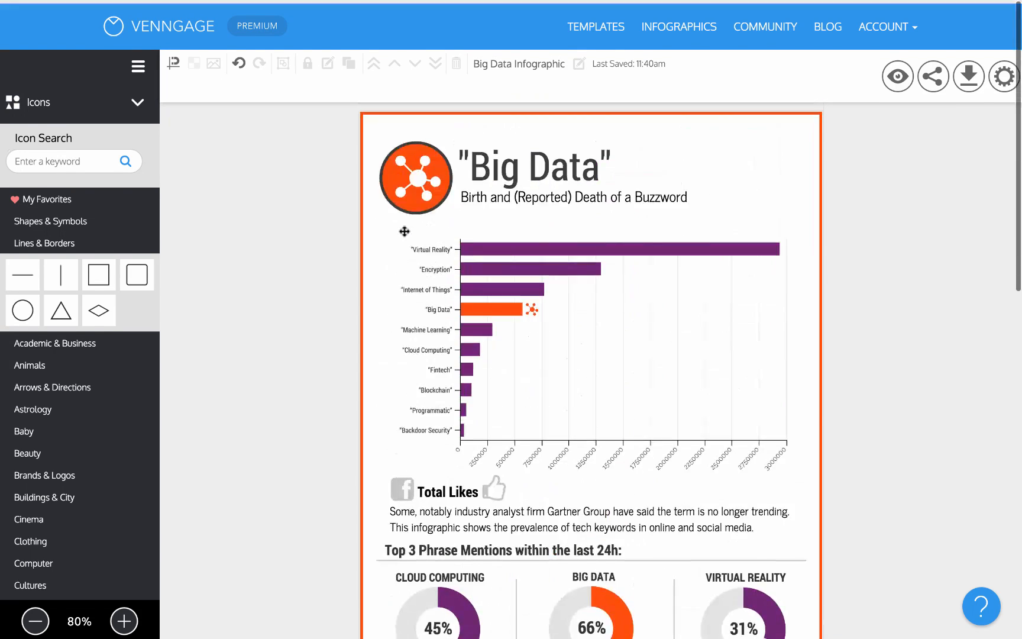
# - Group the header's circle icon, "Big Data" title and subtitle together
pyautogui.click(567, 179)
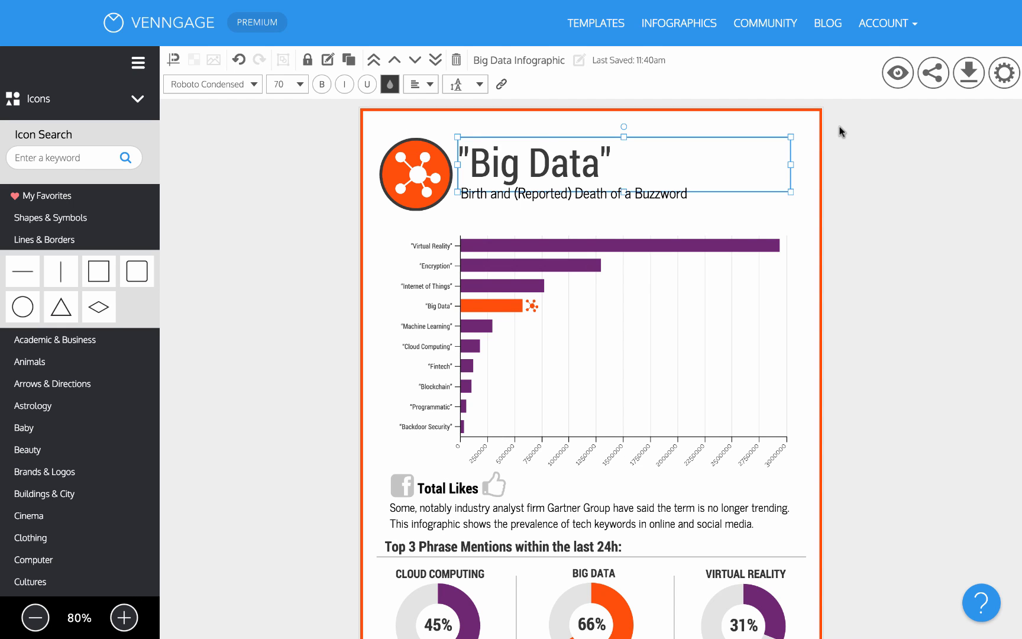
pyautogui.moveTo(839, 128); pyautogui.dragTo(383, 217)
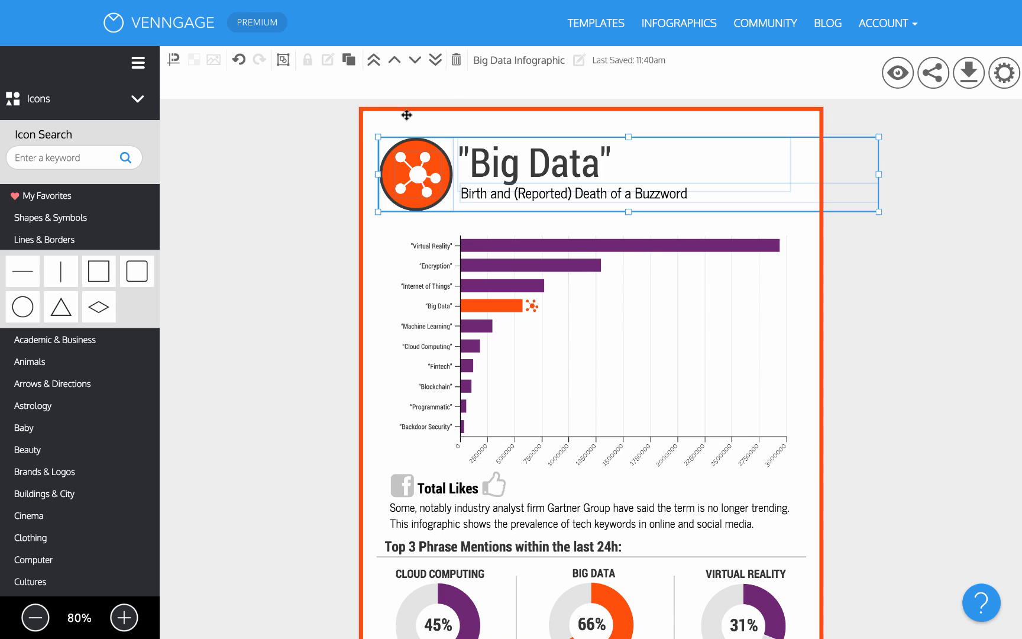
pyautogui.click(280, 60)
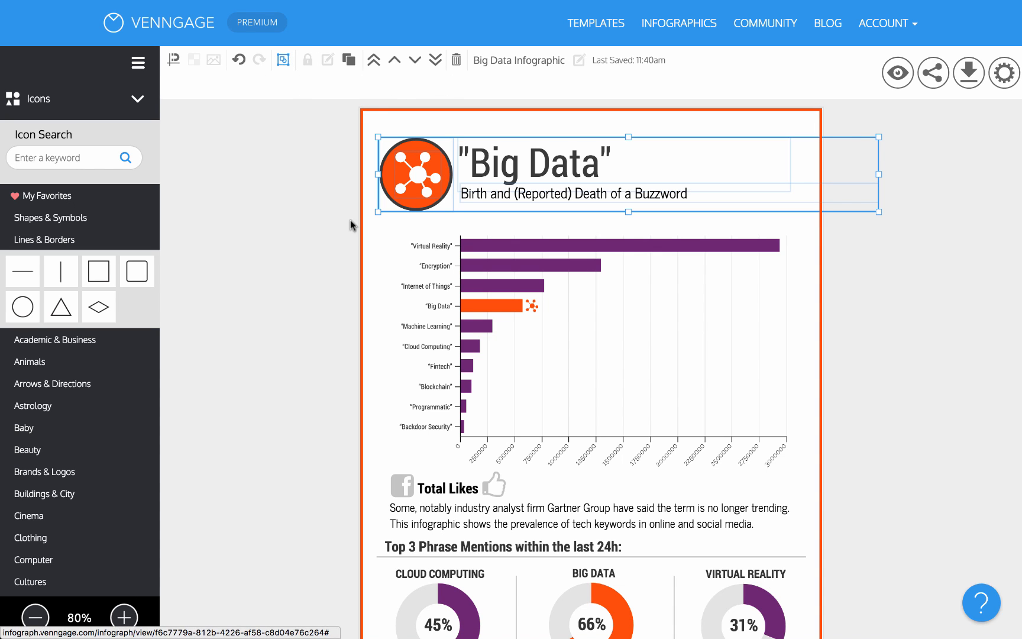
# - Group the Total Likes heading with its Facebook icon and the paragraph beneath it
pyautogui.scroll(-3, 451, 216)
pyautogui.click(438, 355)
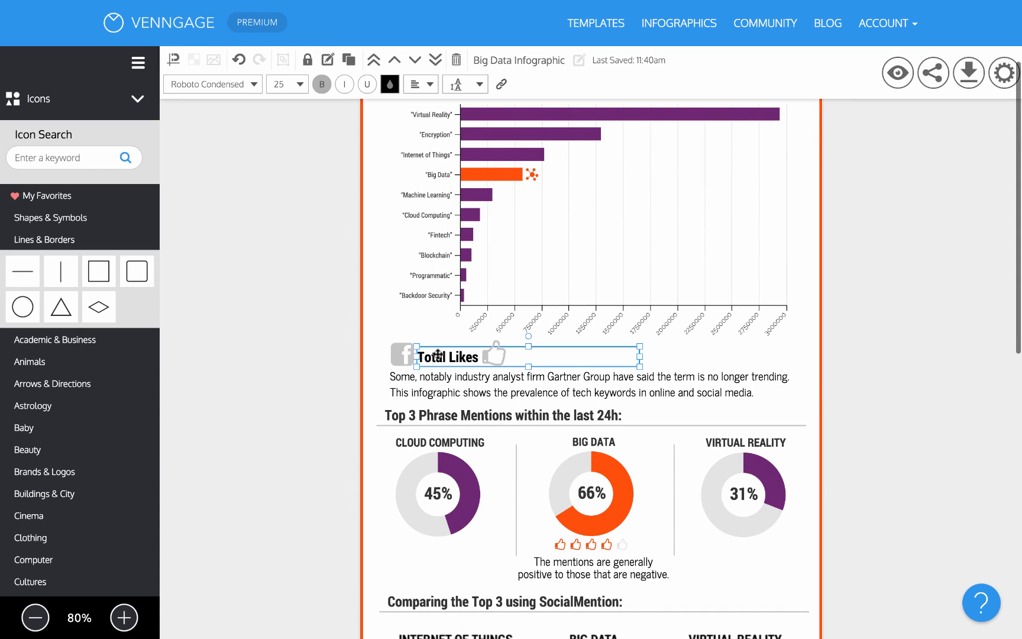
pyautogui.click(413, 355)
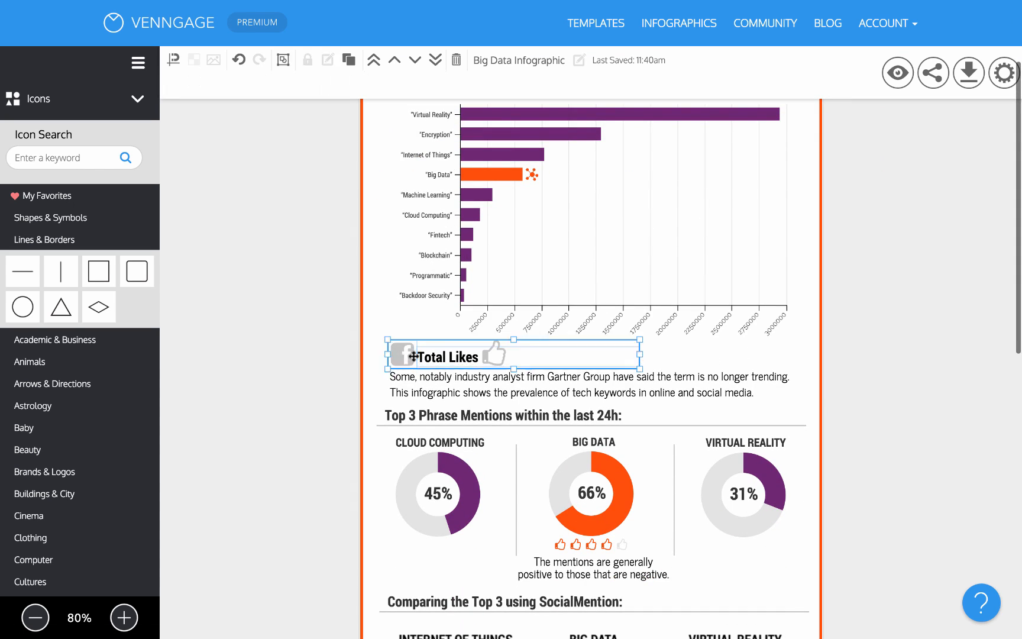
pyautogui.keyDown('shift'); pyautogui.click(472, 381); pyautogui.keyUp('shift')
pyautogui.click(284, 60)
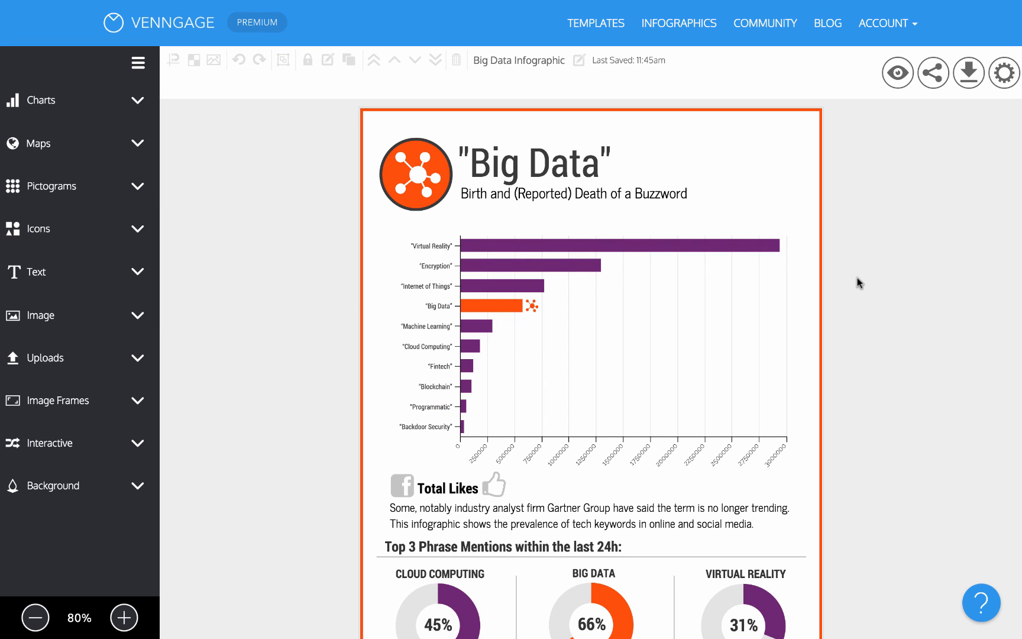
# - Check the available export formats and publish the infographic to get its embed code
pyautogui.click(974, 86)
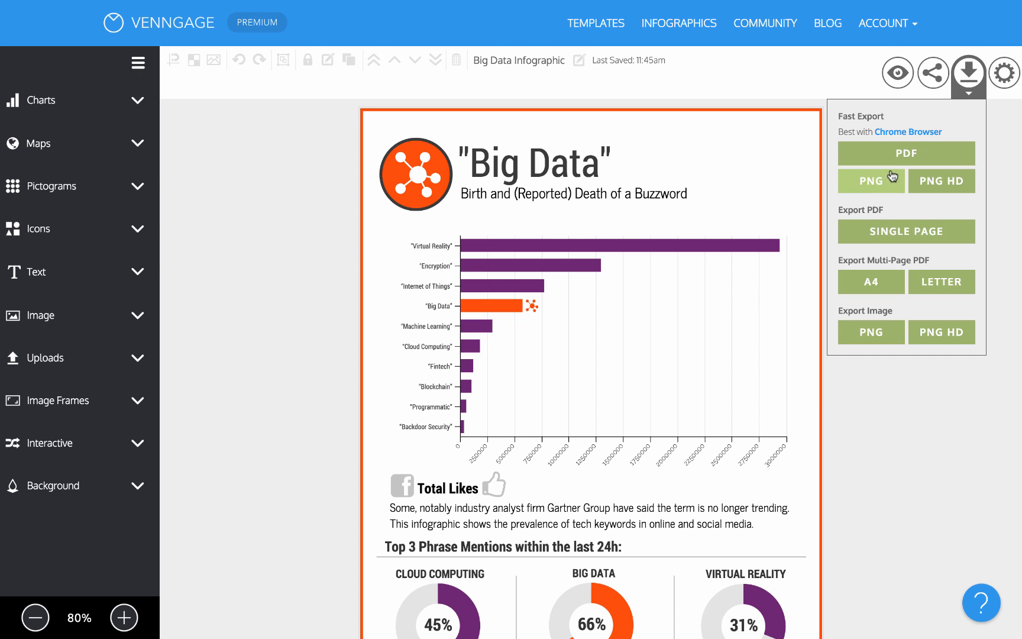
pyautogui.click(909, 73)
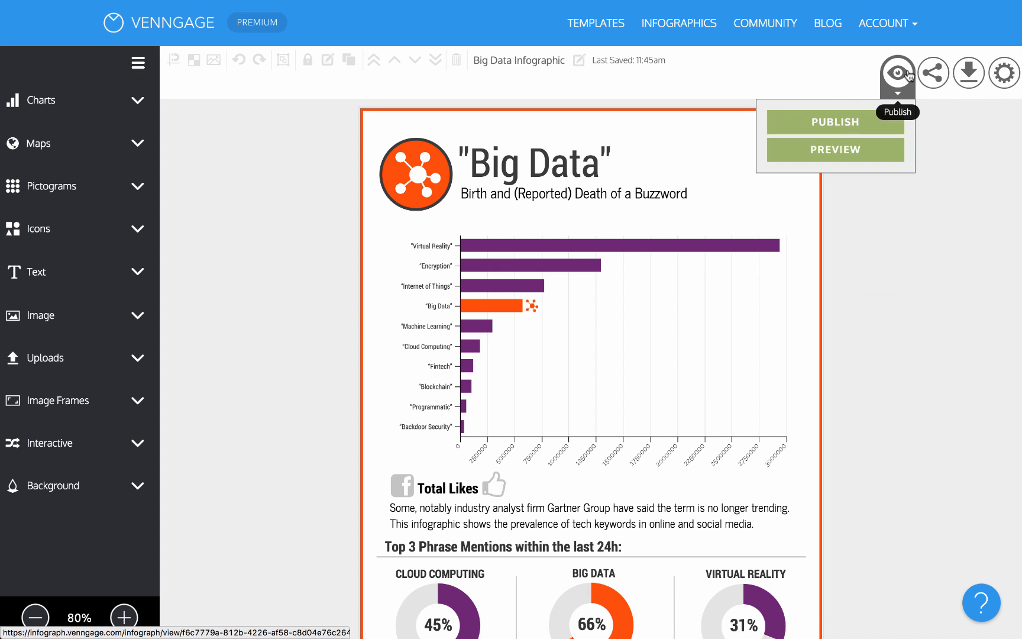
pyautogui.click(852, 118)
pyautogui.click(430, 216)
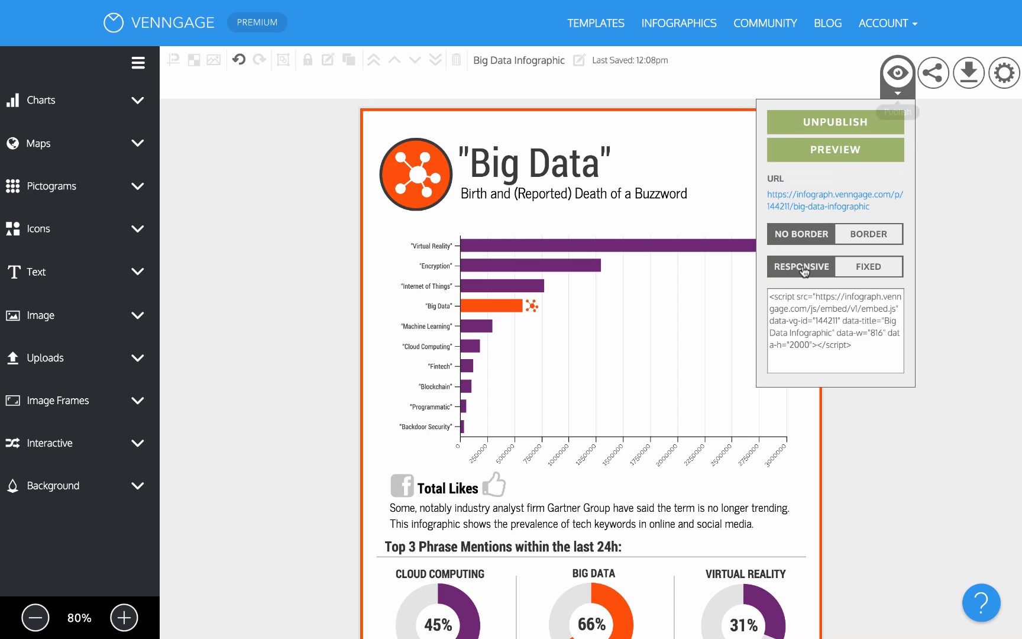
pyautogui.click(828, 313)
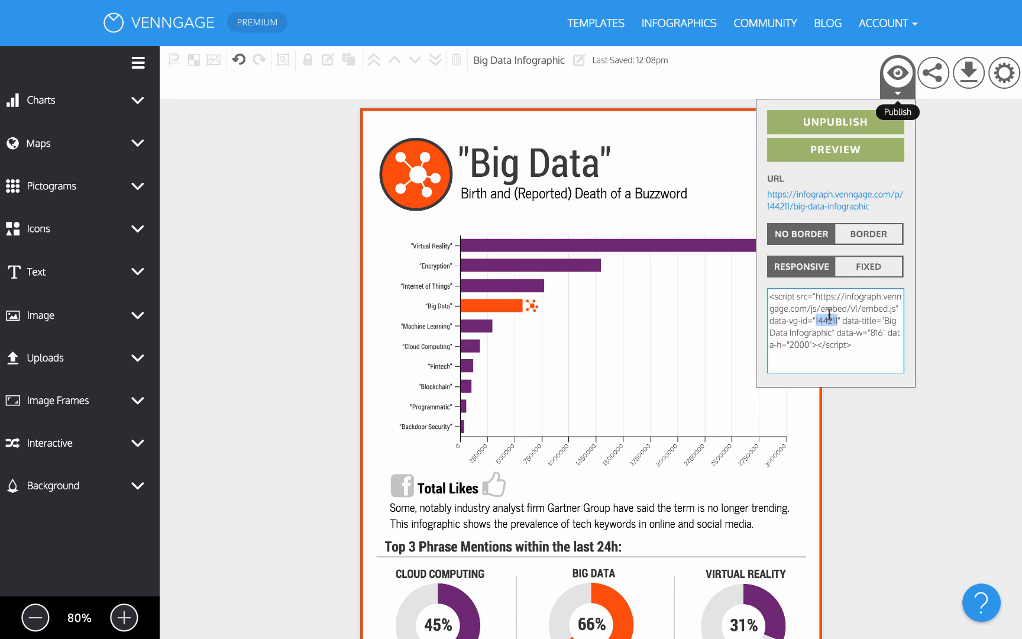
# - View the private and public sharing options, and make a copy of the infographic
pyautogui.click(933, 72)
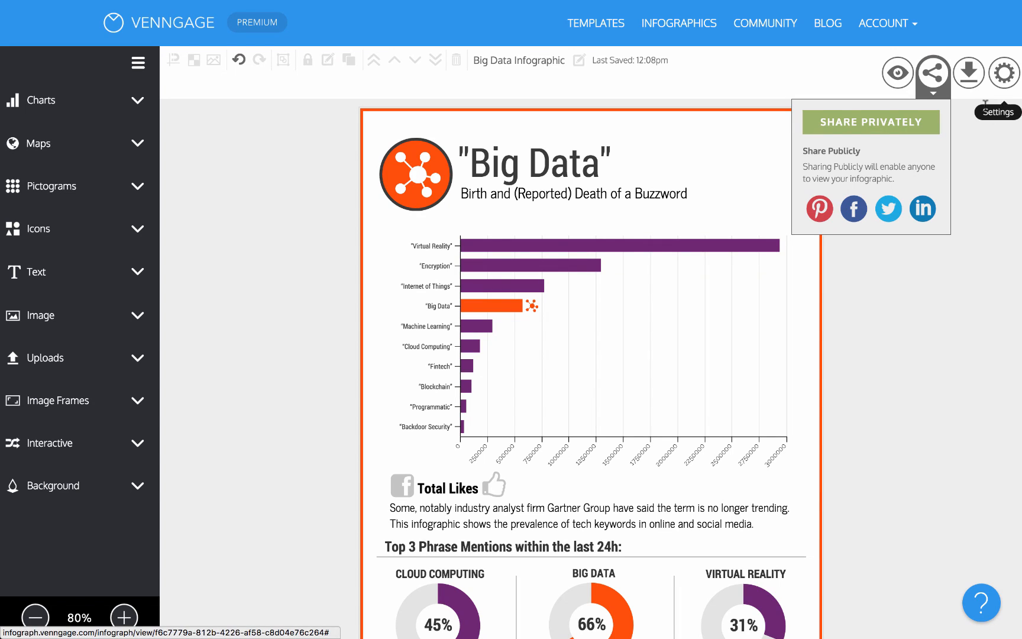
pyautogui.click(976, 131)
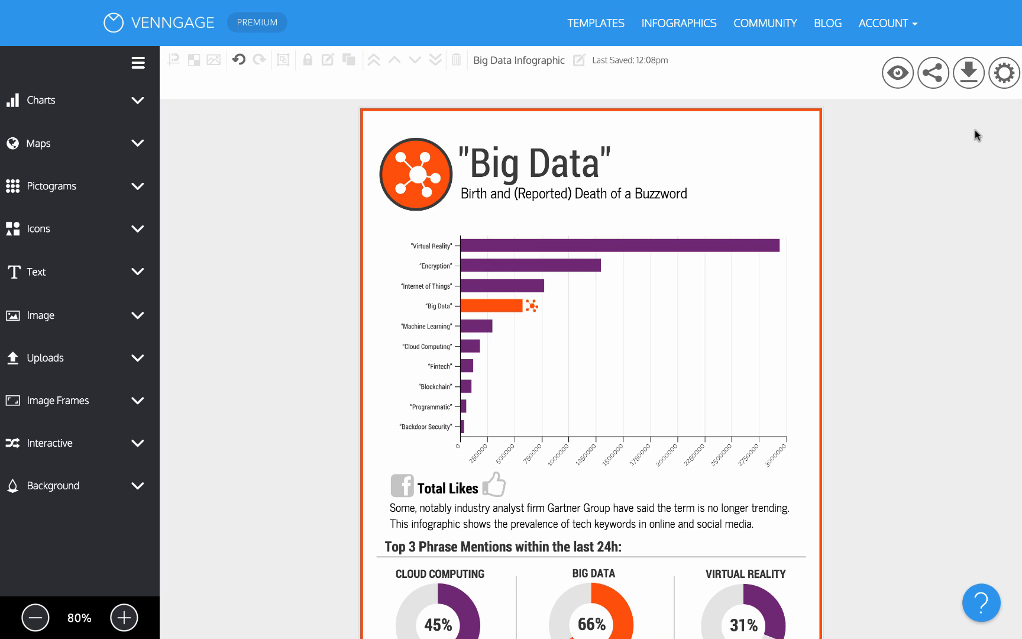
pyautogui.click(998, 85)
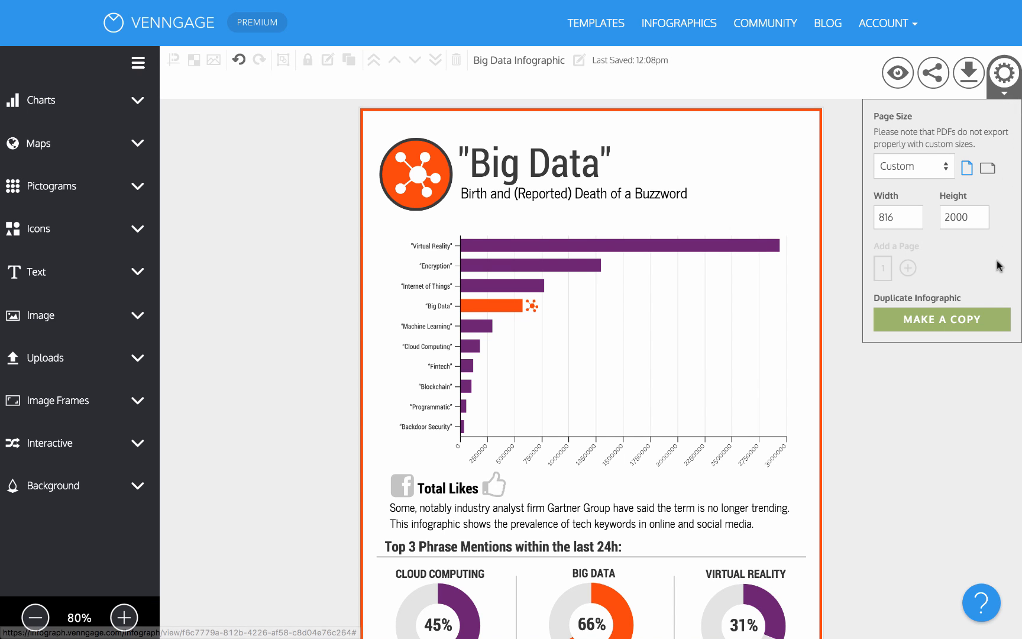
pyautogui.click(949, 327)
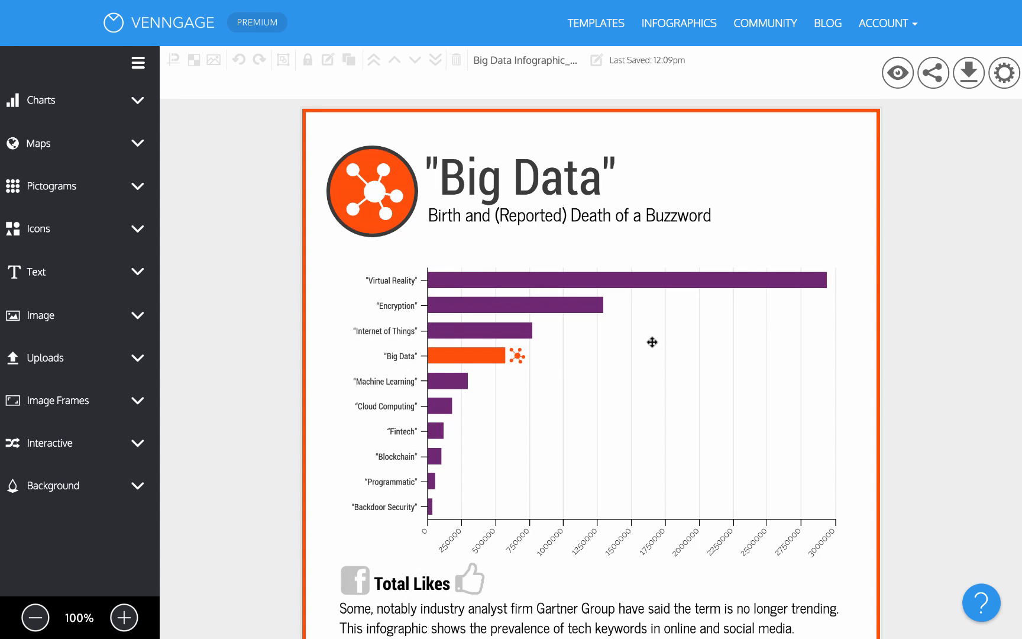
# - Recolor the chart's "Virtual Reality" bar brown, "Encryption" bar green and "Internet of Things" bar dark blue (#204A73), and save the chart
pyautogui.click(652, 342)
pyautogui.doubleClick(651, 341)
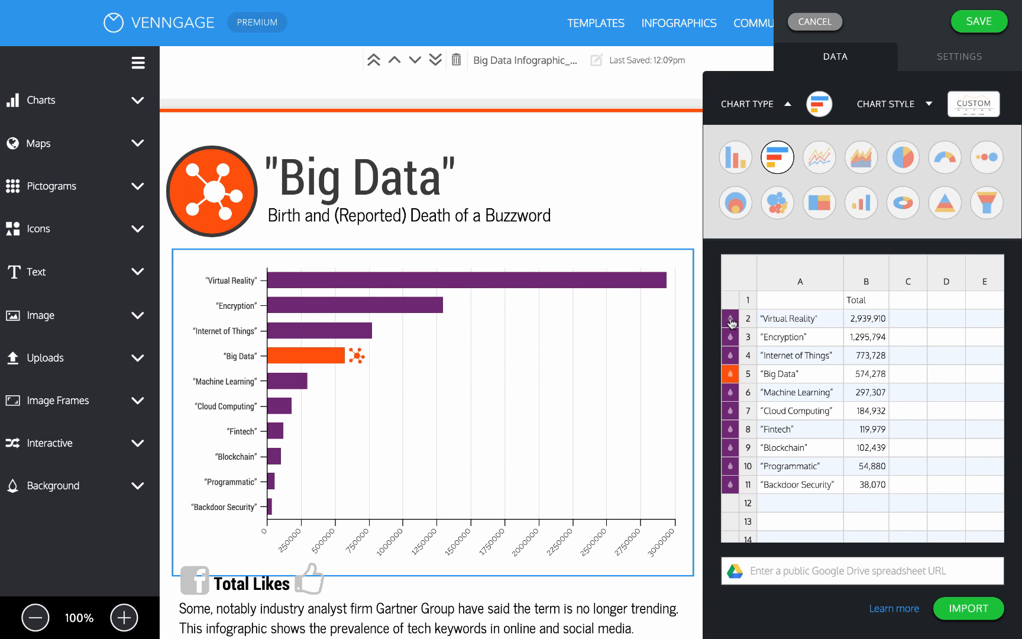
pyautogui.click(731, 321)
pyautogui.click(647, 376)
pyautogui.click(732, 338)
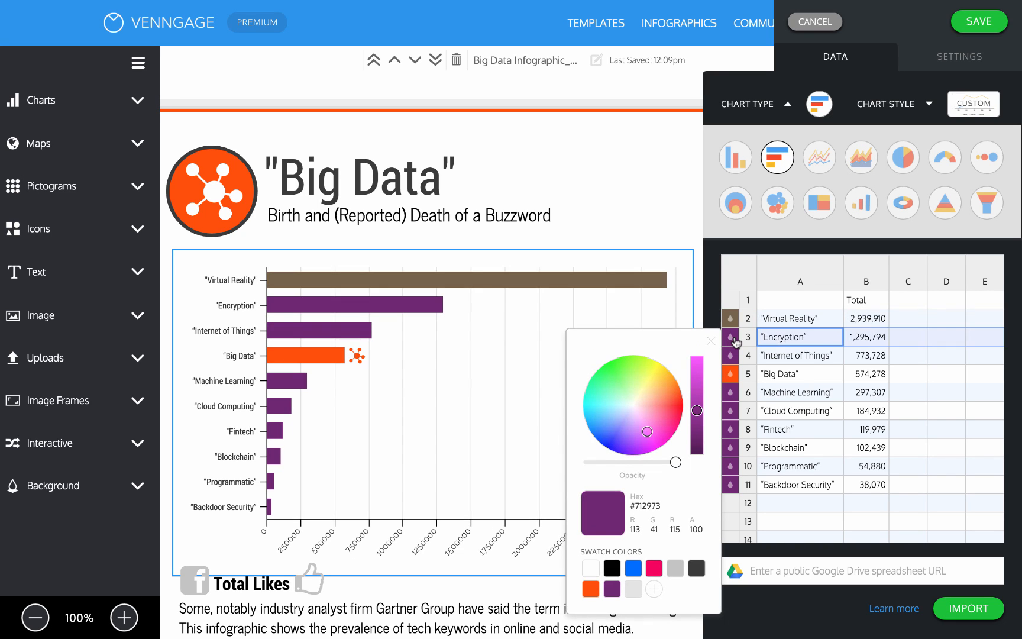
pyautogui.click(623, 372)
pyautogui.click(731, 355)
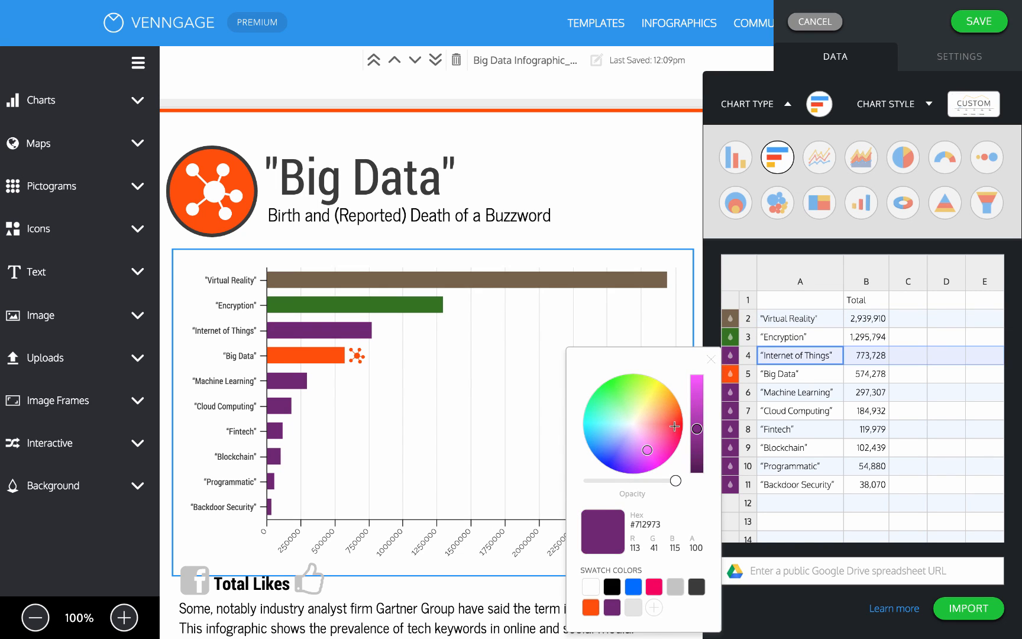
pyautogui.click(603, 440)
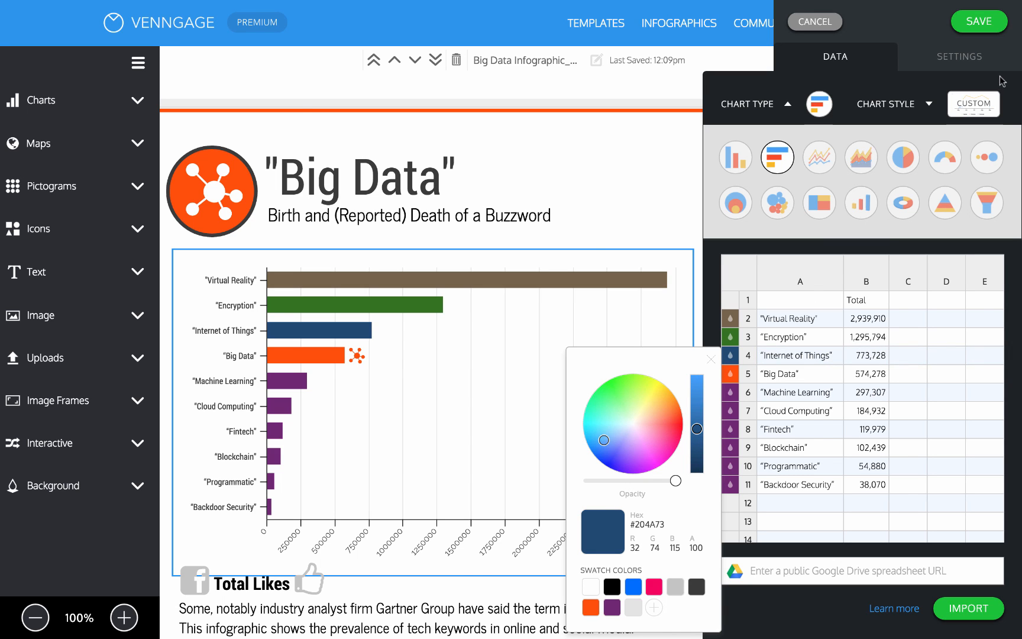
pyautogui.click(979, 22)
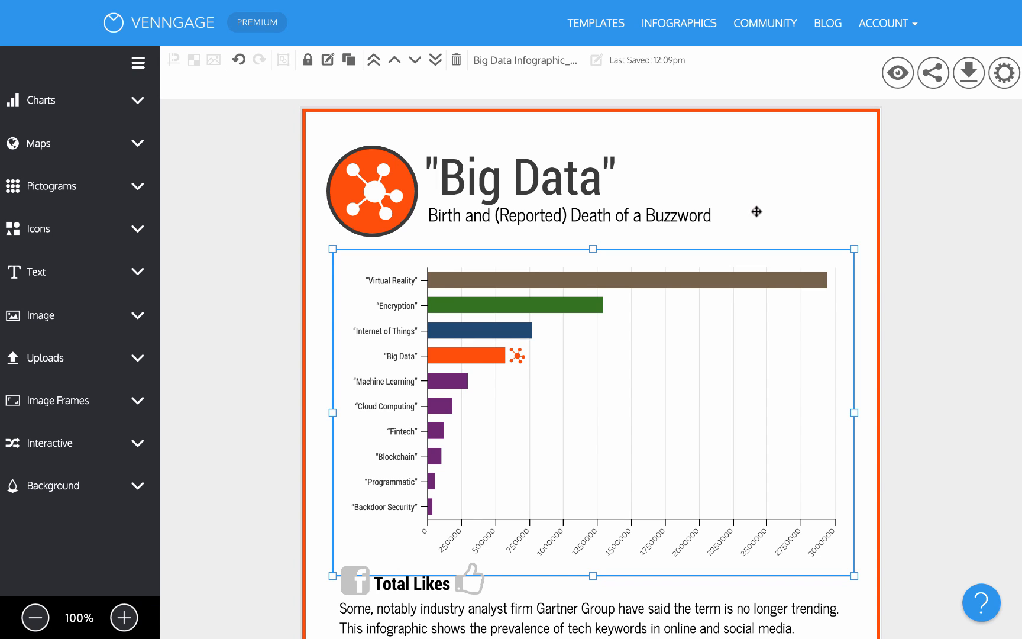
# - Open the Year Review infographic for editing, paste the recolored bar chart into it and move the chart below the subtitle
pyautogui.click(702, 38)
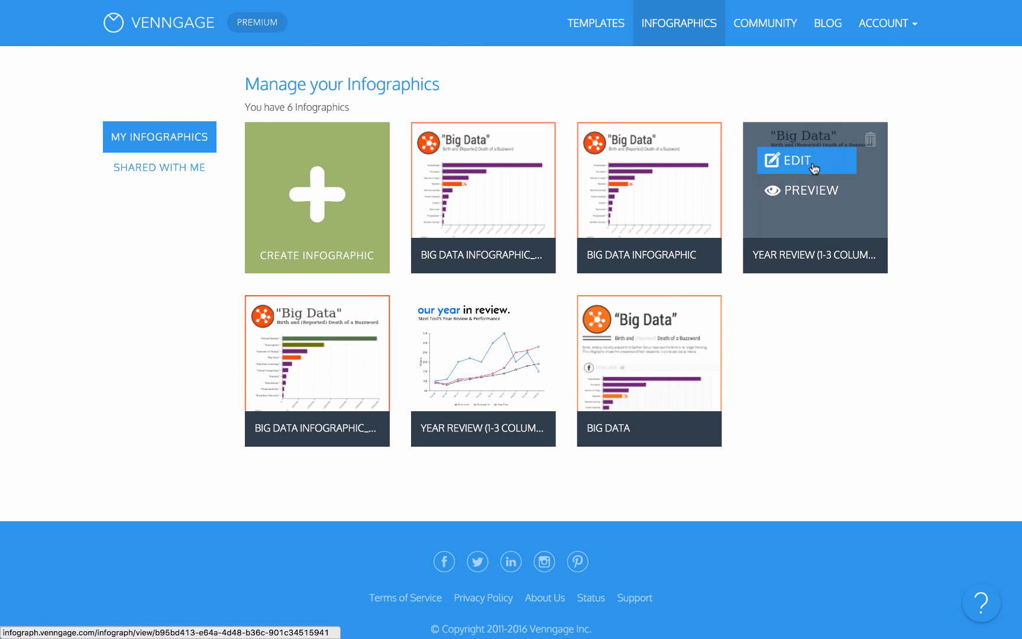
pyautogui.click(813, 169)
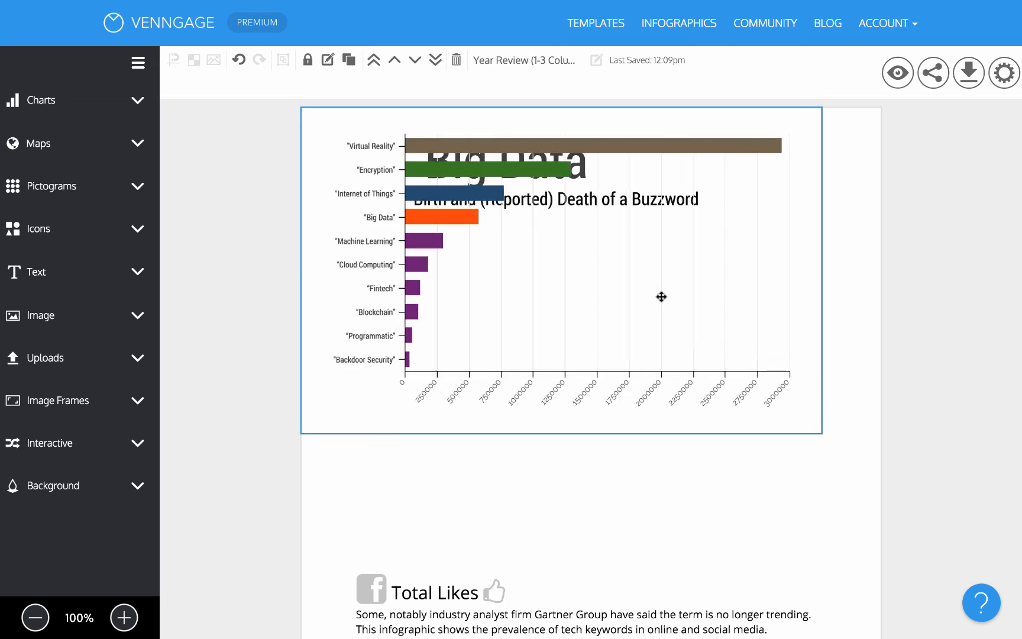
pyautogui.moveTo(543, 237); pyautogui.dragTo(559, 360)
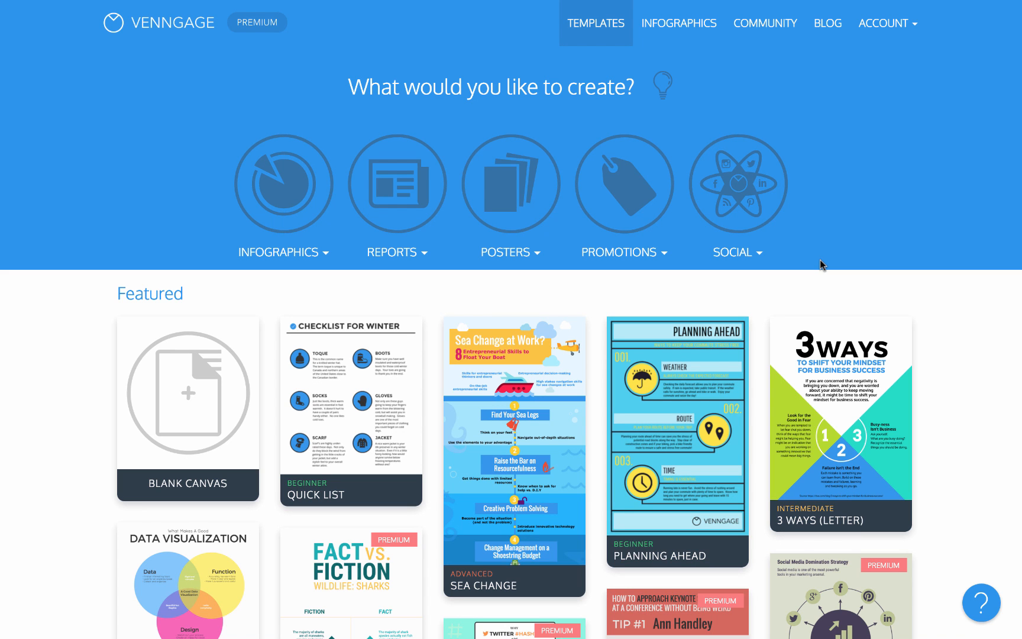
# - Look through the featured templates and open the help search
pyautogui.scroll(-2, 819, 260)
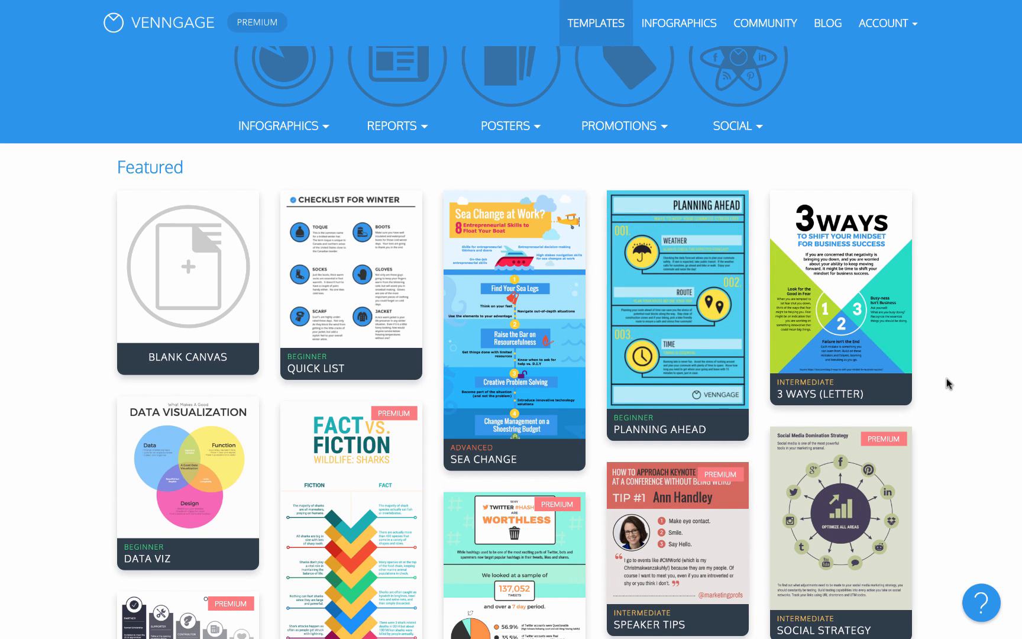
pyautogui.scroll(-1, 949, 383)
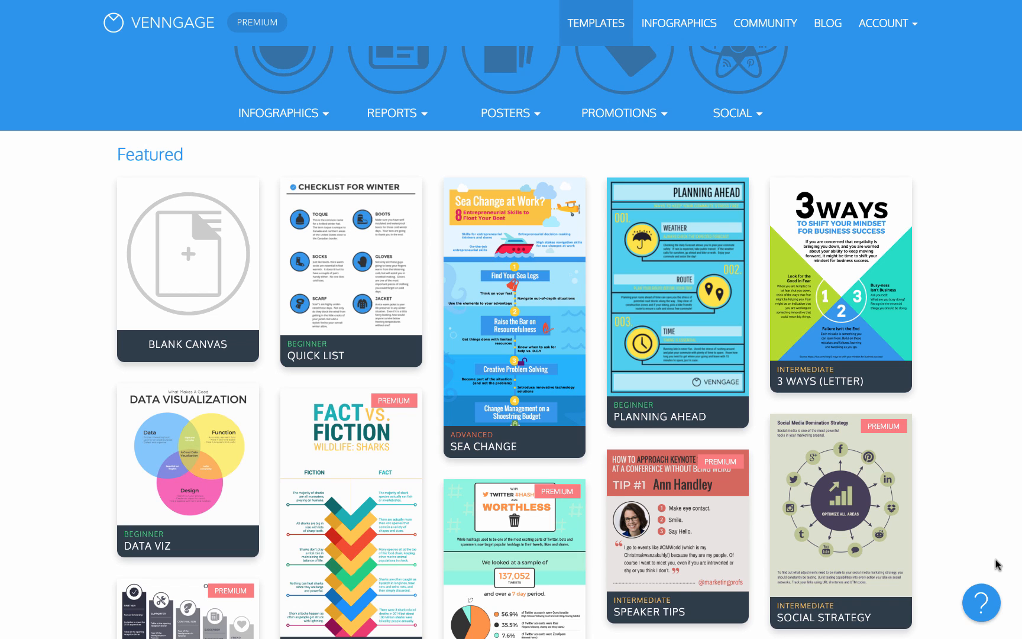
pyautogui.click(981, 604)
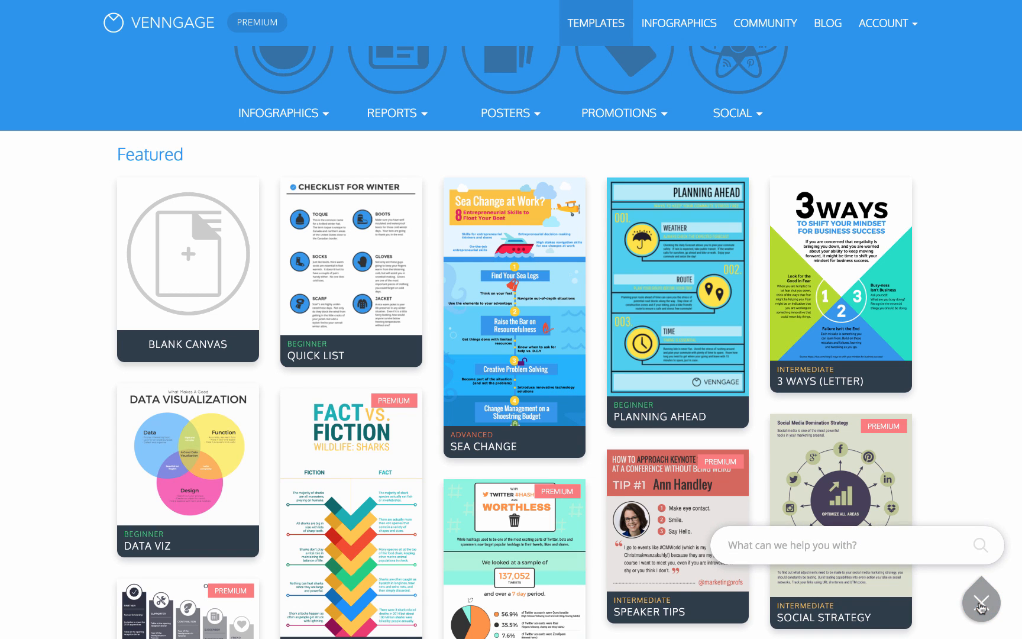